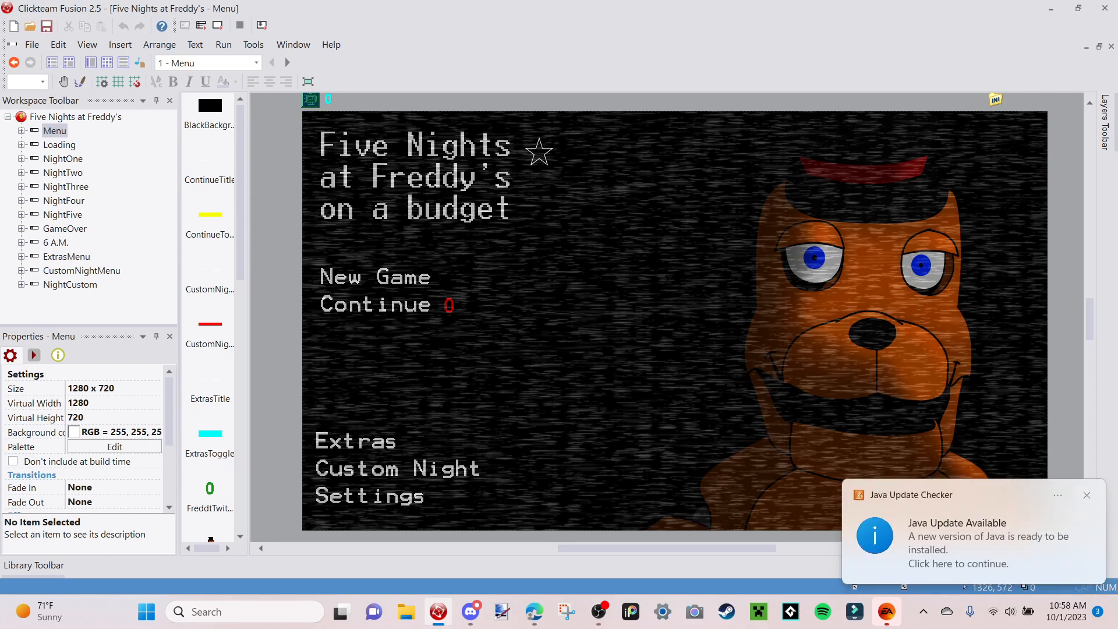
# Dismiss the Java update notification and open the NightOne frame for editing.
pyautogui.click(1086, 495)
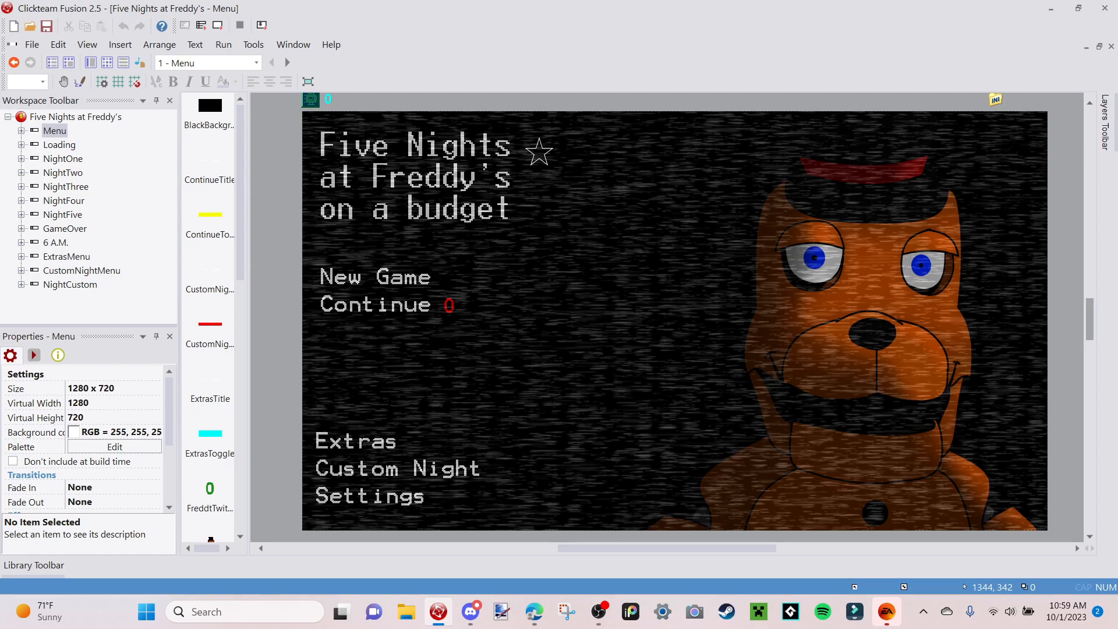
pyautogui.doubleClick(66, 156)
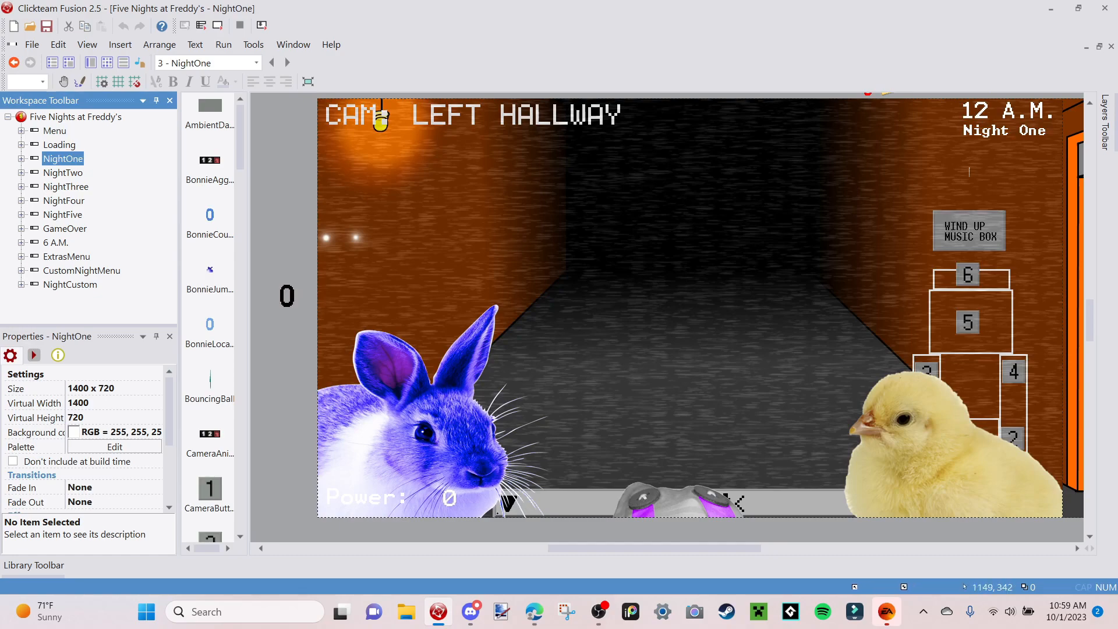
pyautogui.click(932, 307)
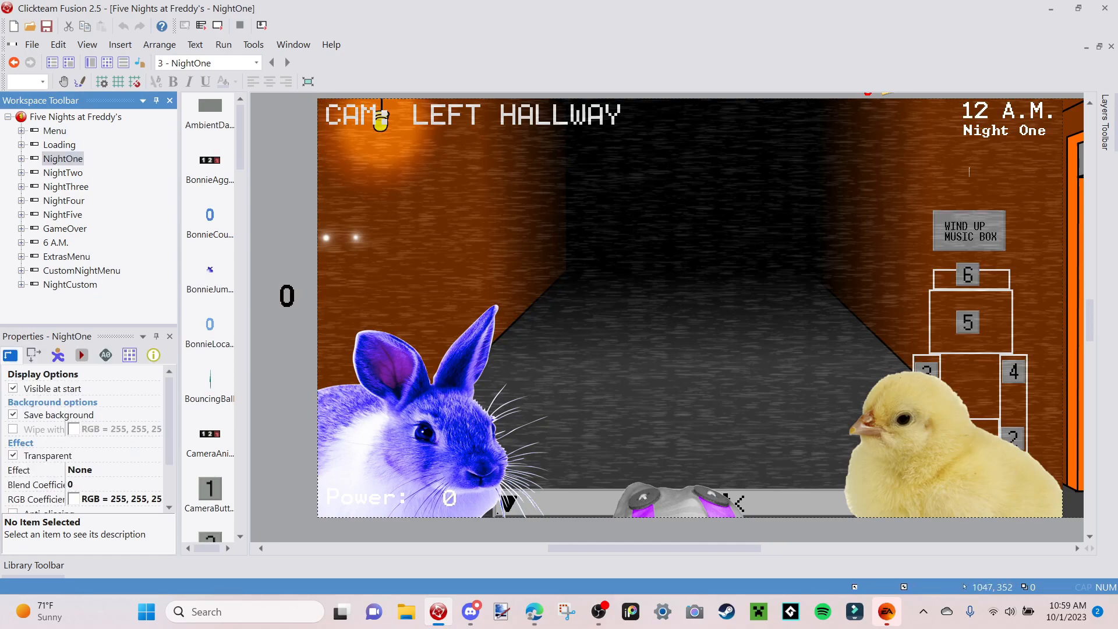
pyautogui.rightClick(725, 270)
pyautogui.click(764, 45)
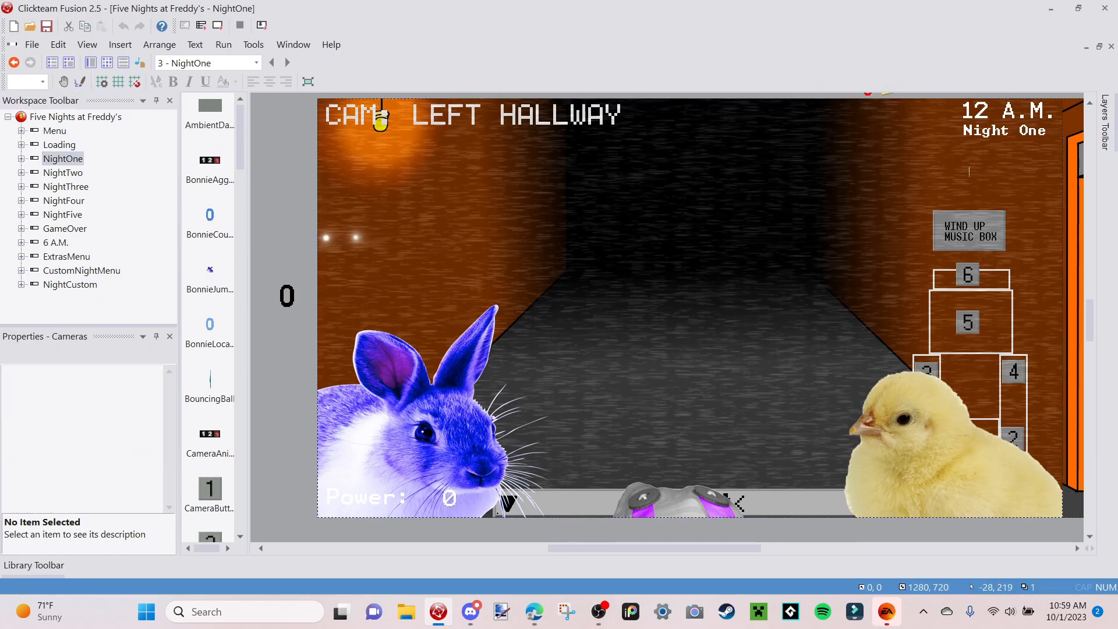
# Open the Map object's images for editing and add a second frame to its Stopped animation.
pyautogui.doubleClick(967, 460)
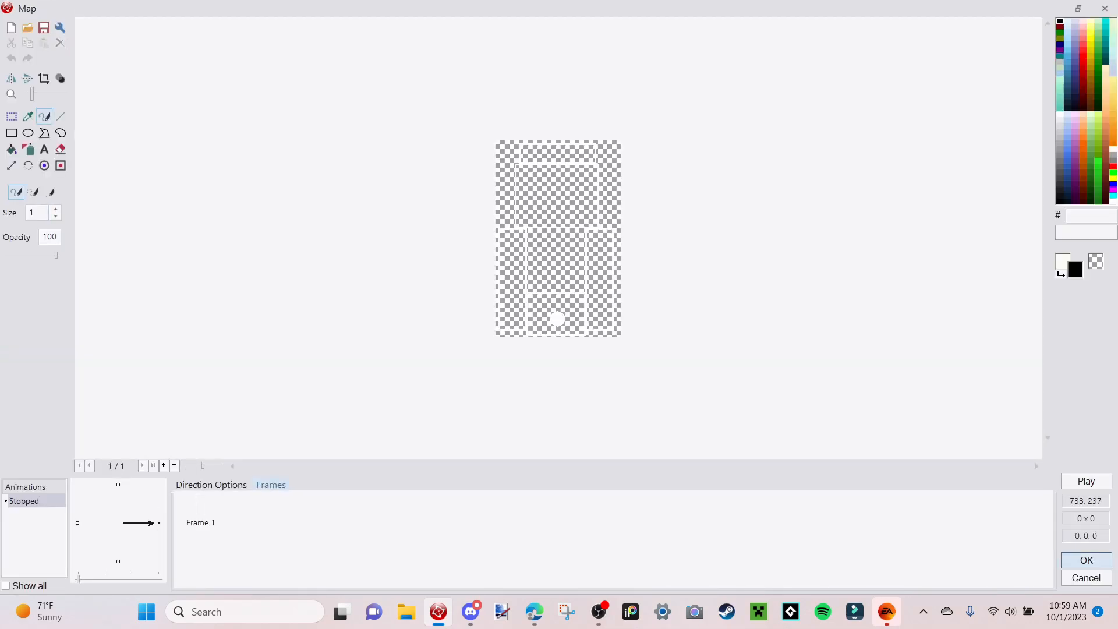
pyautogui.scroll(3, 555, 364)
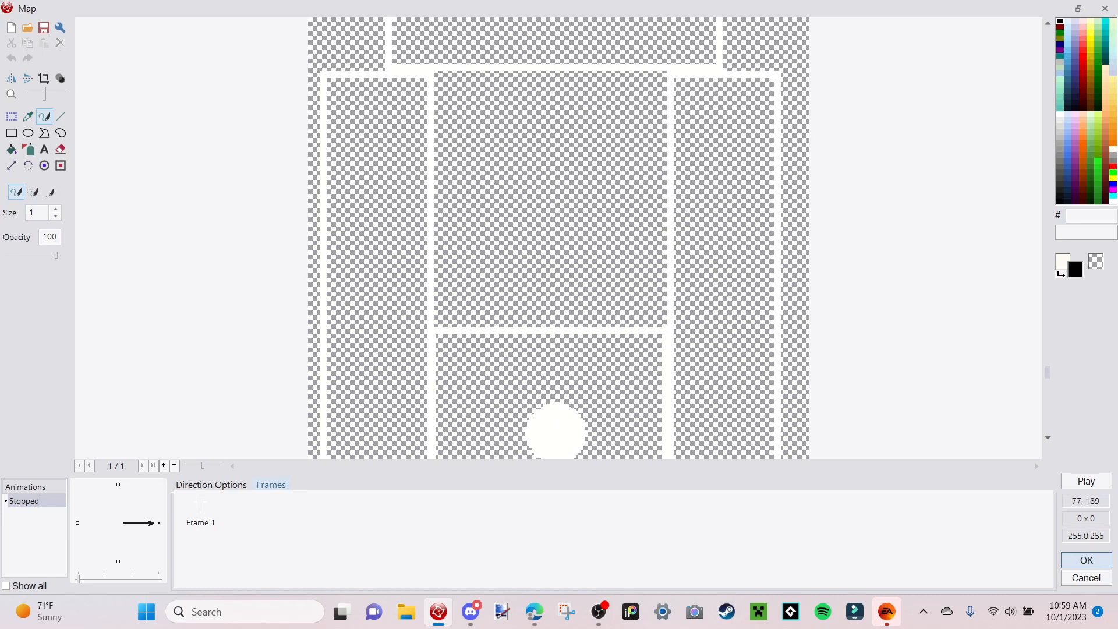
pyautogui.scroll(-2, 527, 244)
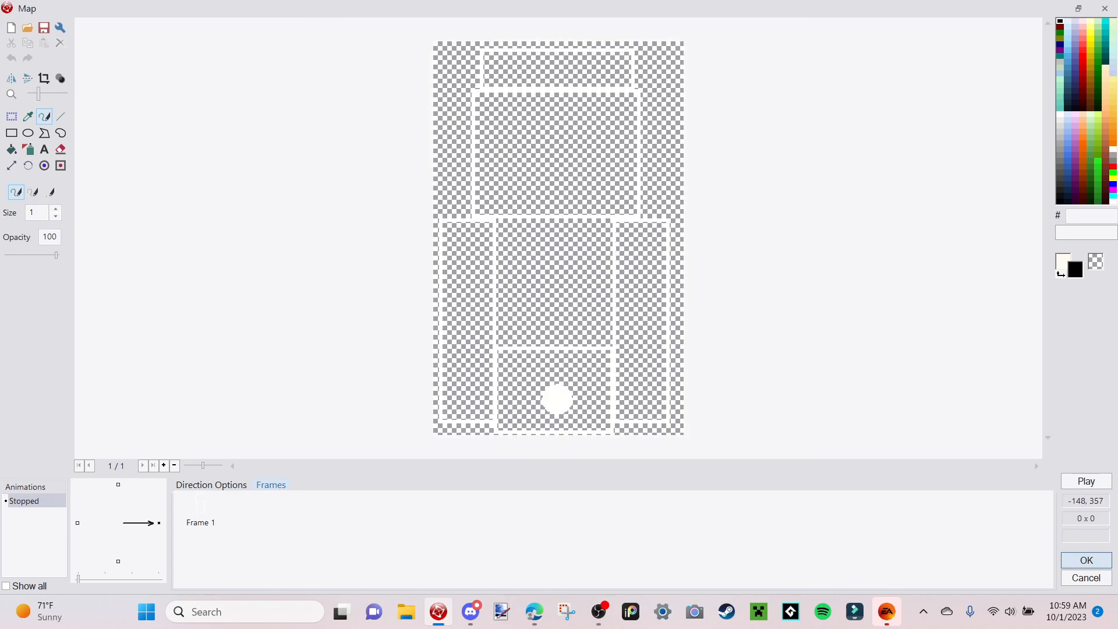
pyautogui.rightClick(268, 523)
pyautogui.click(340, 274)
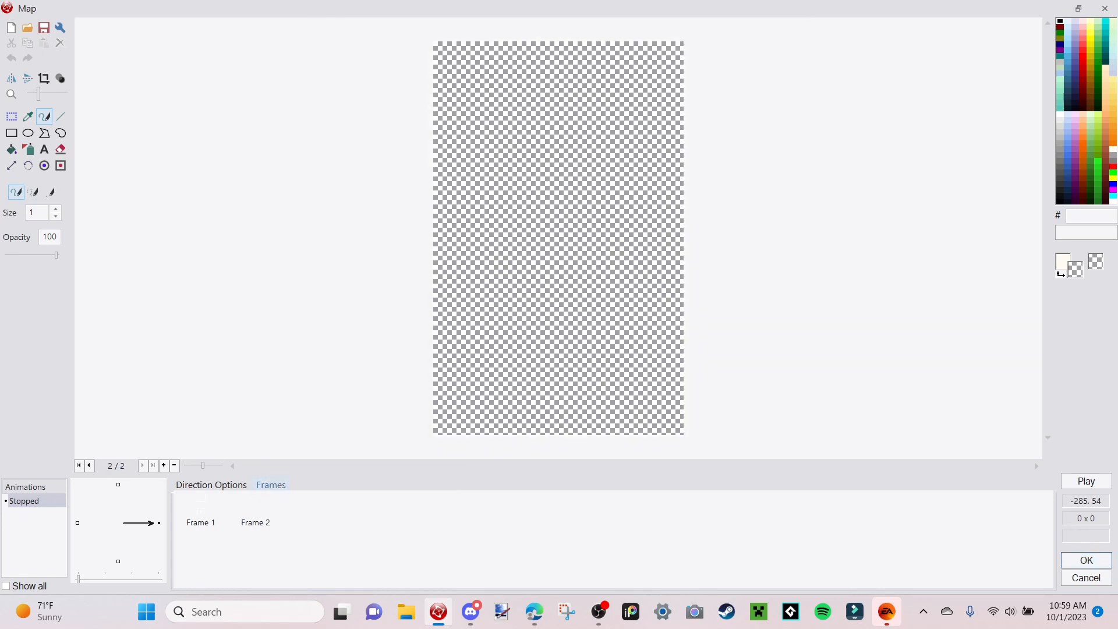
# Import the "Map 2" image from the Clickteam Tutorial Assets folder into Frame 2 with the default import options.
pyautogui.click(27, 28)
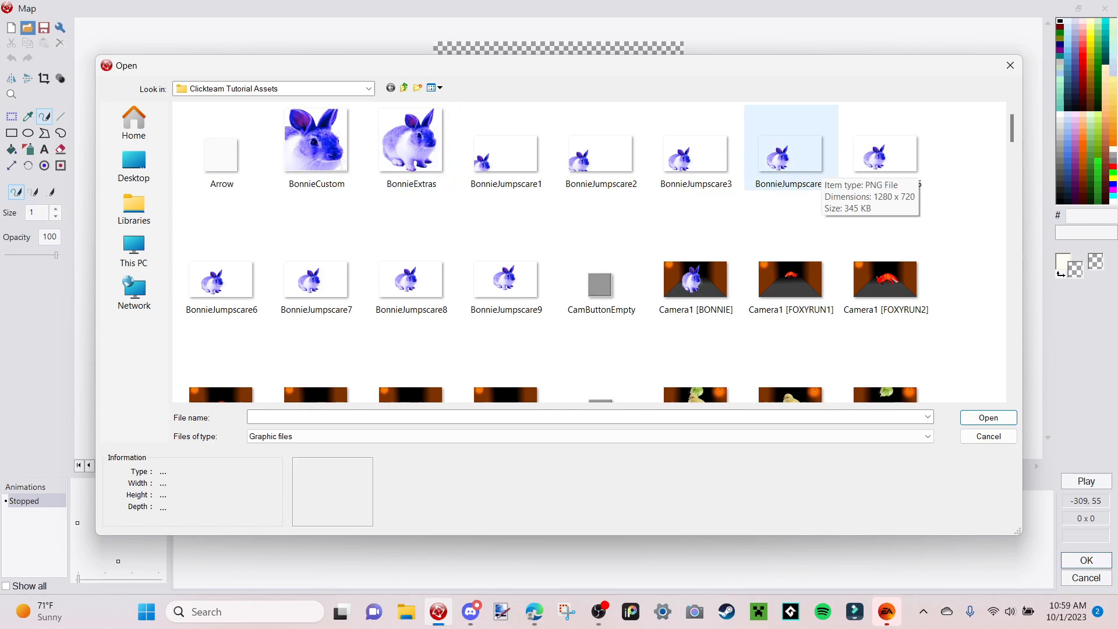
pyautogui.scroll(-5, 589, 252)
pyautogui.scroll(-5, 589, 252)
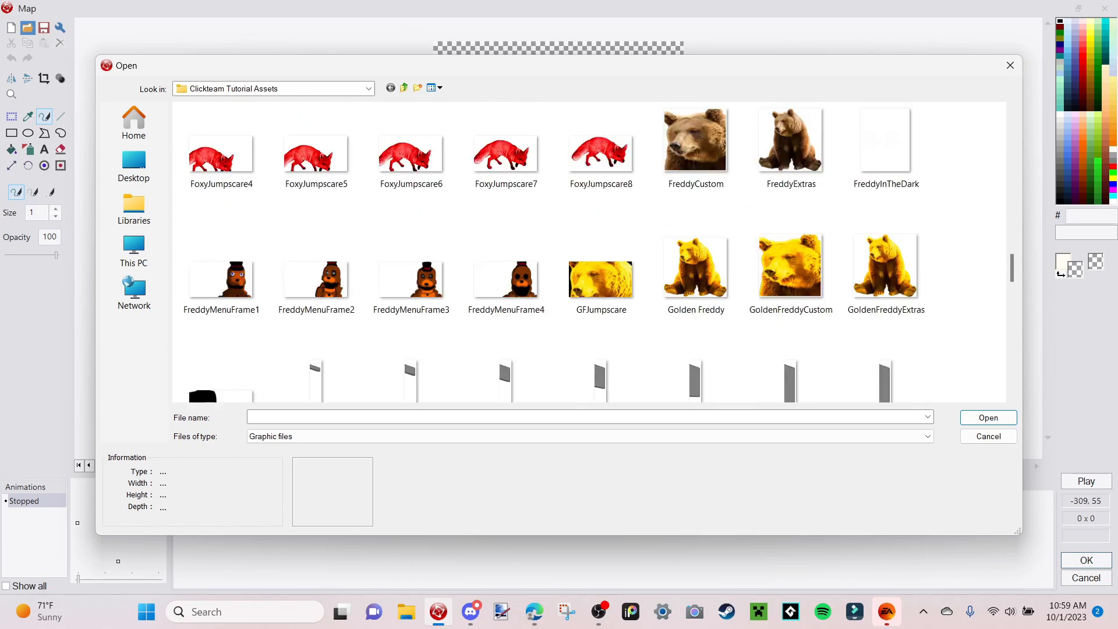
pyautogui.scroll(-10, 821, 210)
pyautogui.scroll(-10, 822, 210)
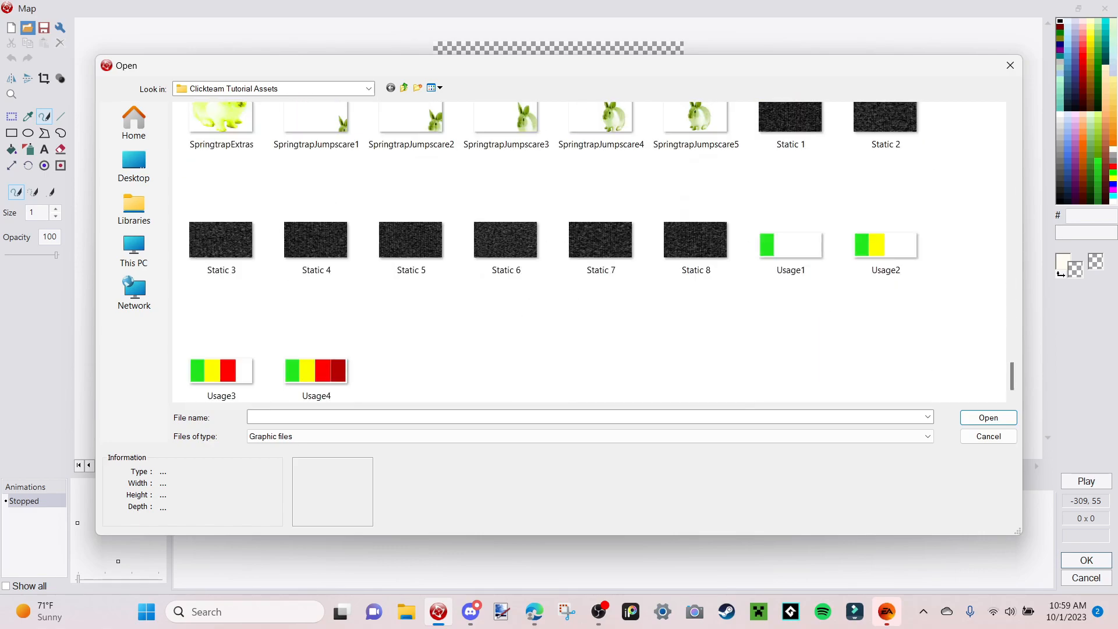
pyautogui.scroll(5, 791, 251)
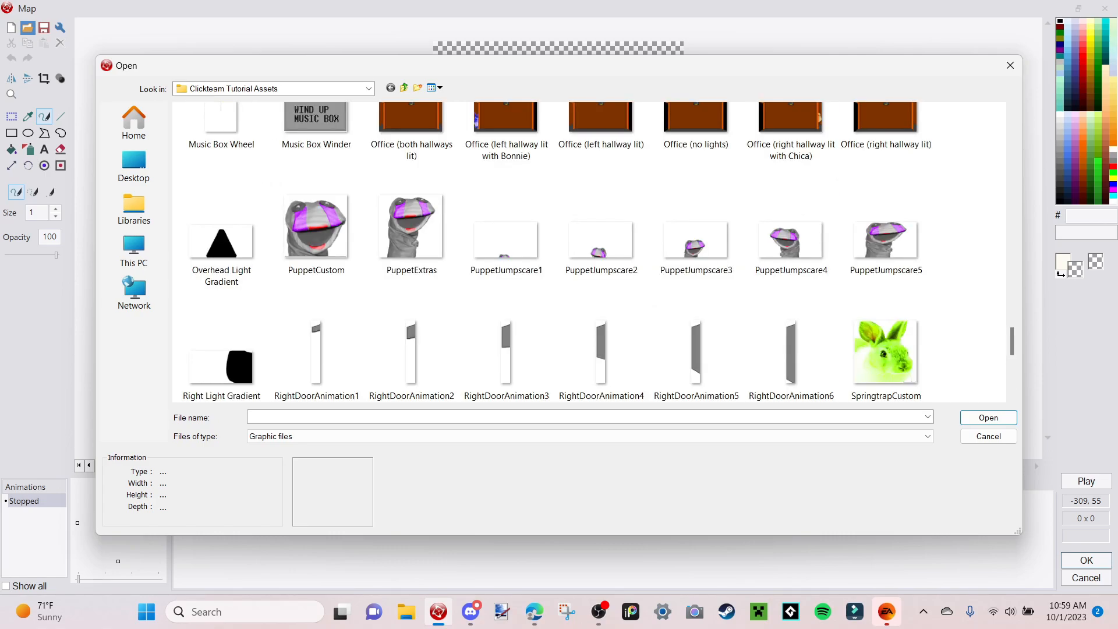
pyautogui.scroll(6, 792, 204)
pyautogui.click(507, 128)
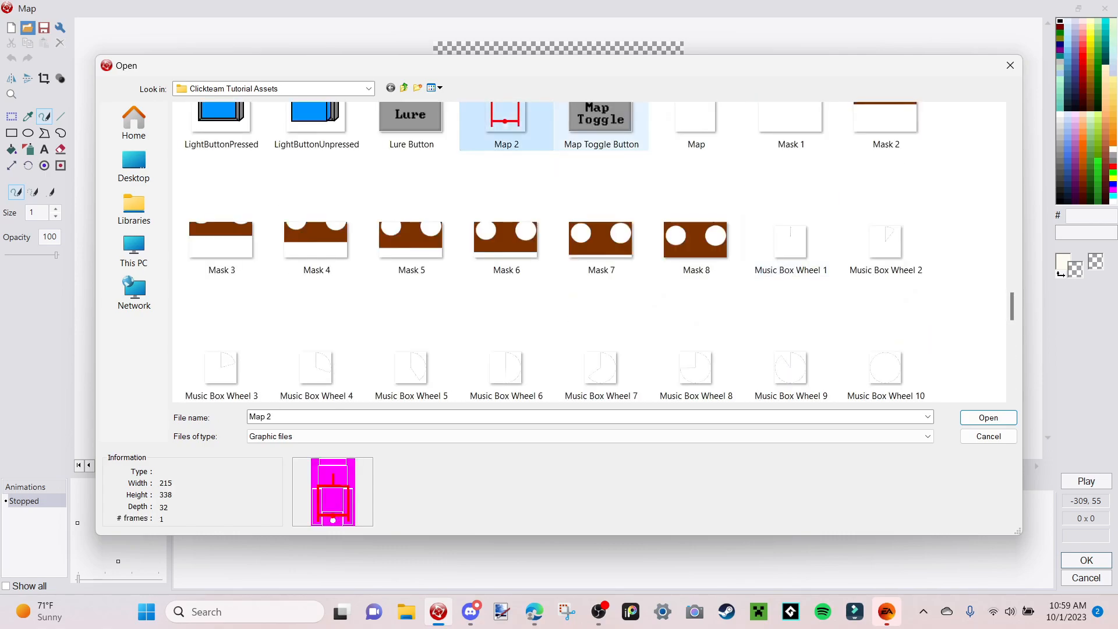
pyautogui.press('Return')
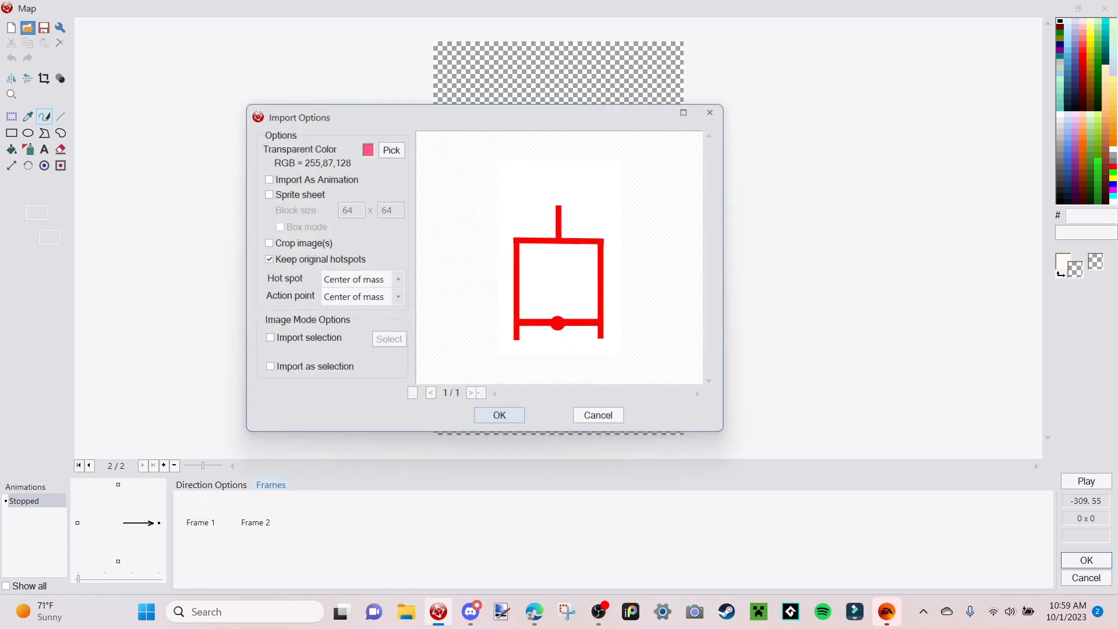
pyautogui.press('Return')
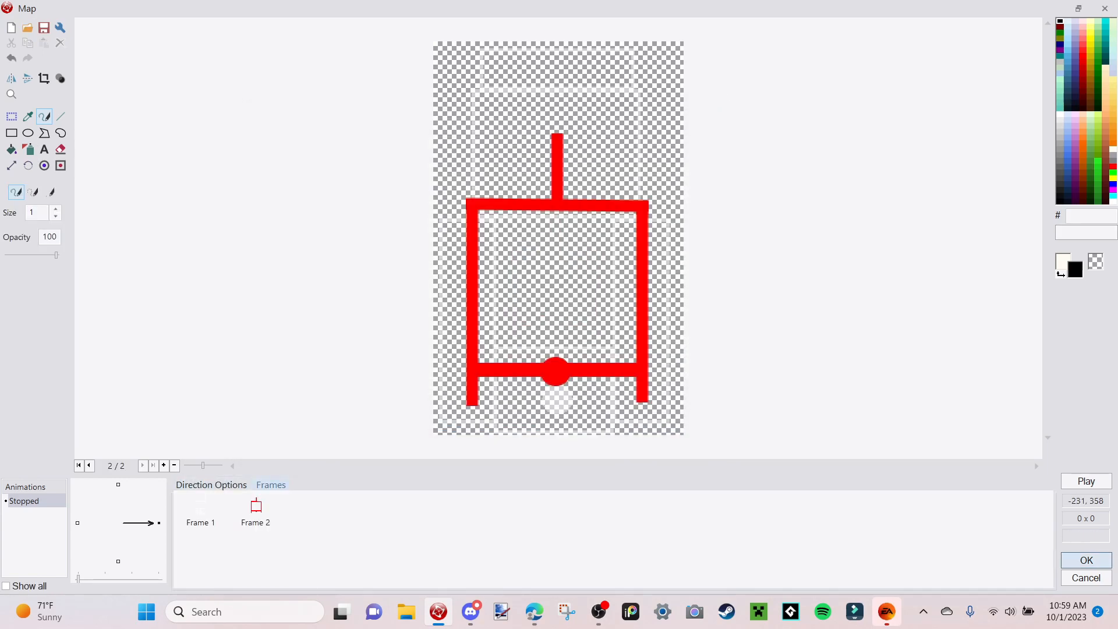
# Set the first checkerboard color to black and compare Frame 1 with Frame 2 of the map.
pyautogui.press('Left')
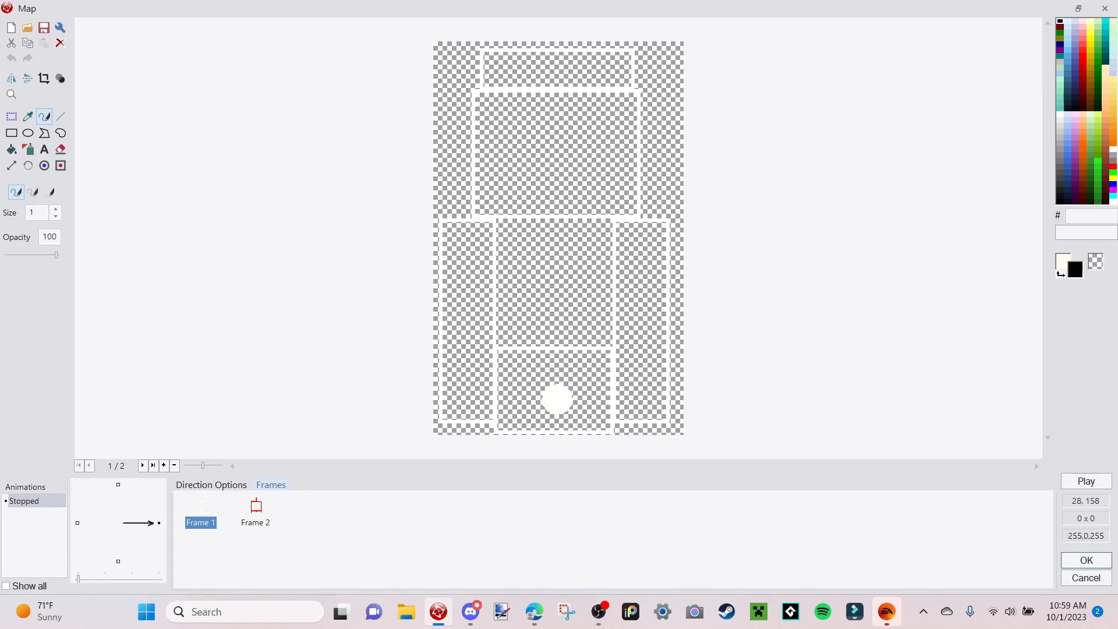
pyautogui.click(60, 27)
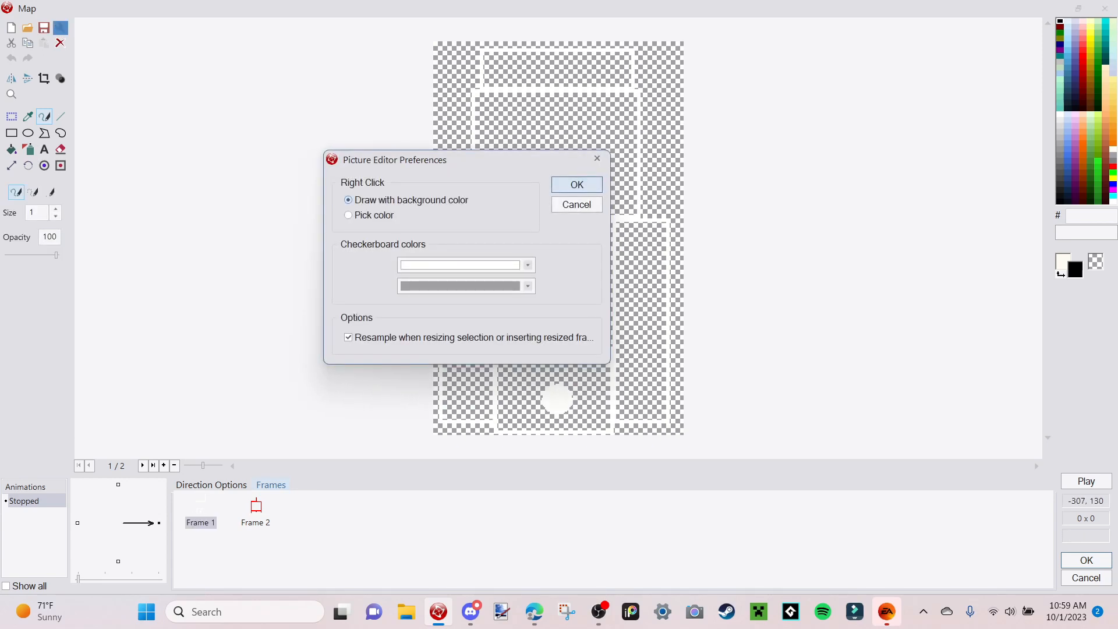
pyautogui.click(527, 265)
pyautogui.click(406, 297)
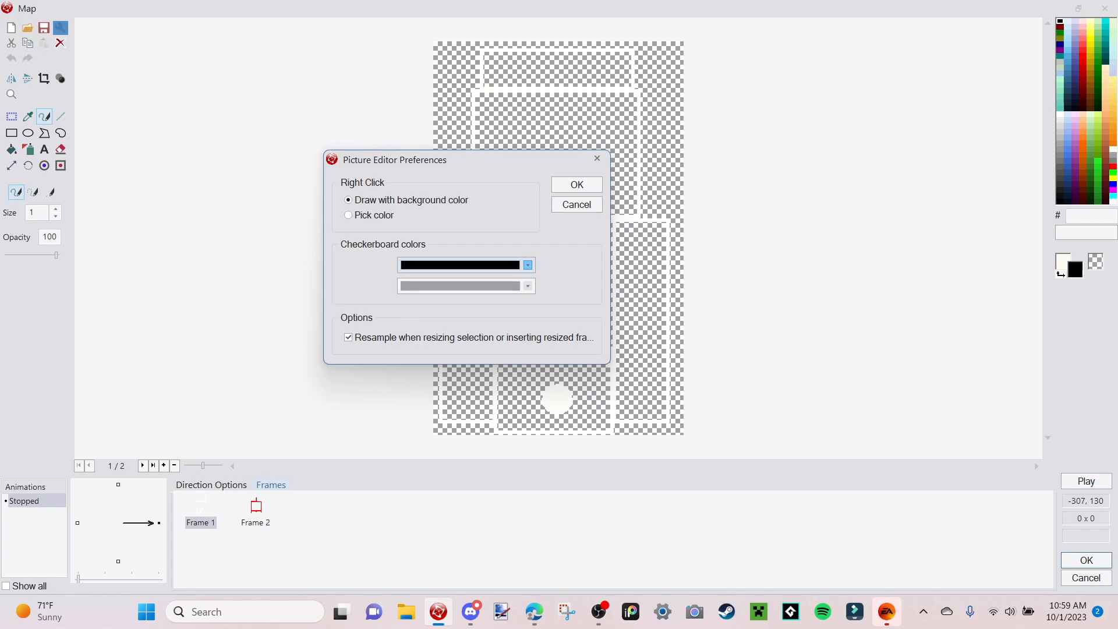
pyautogui.click(577, 185)
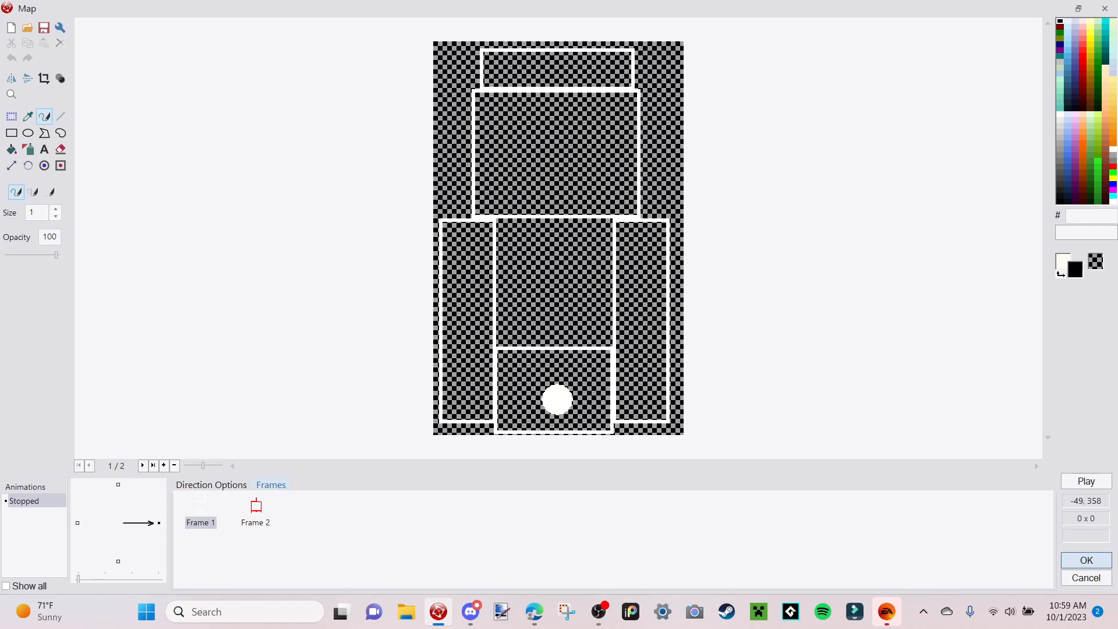
pyautogui.click(255, 513)
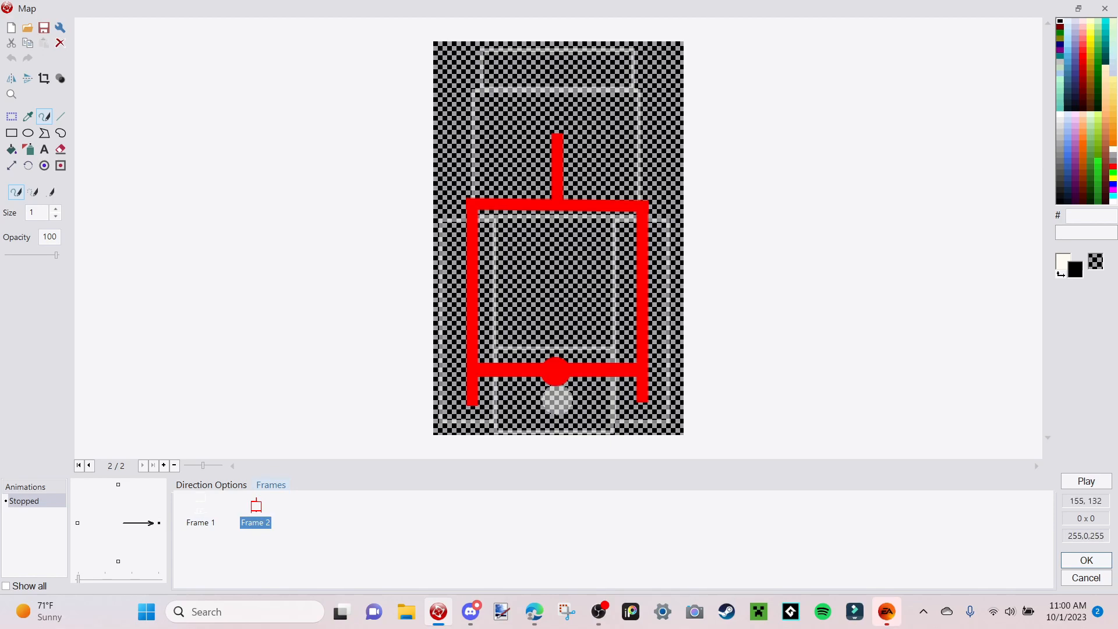
pyautogui.click(200, 512)
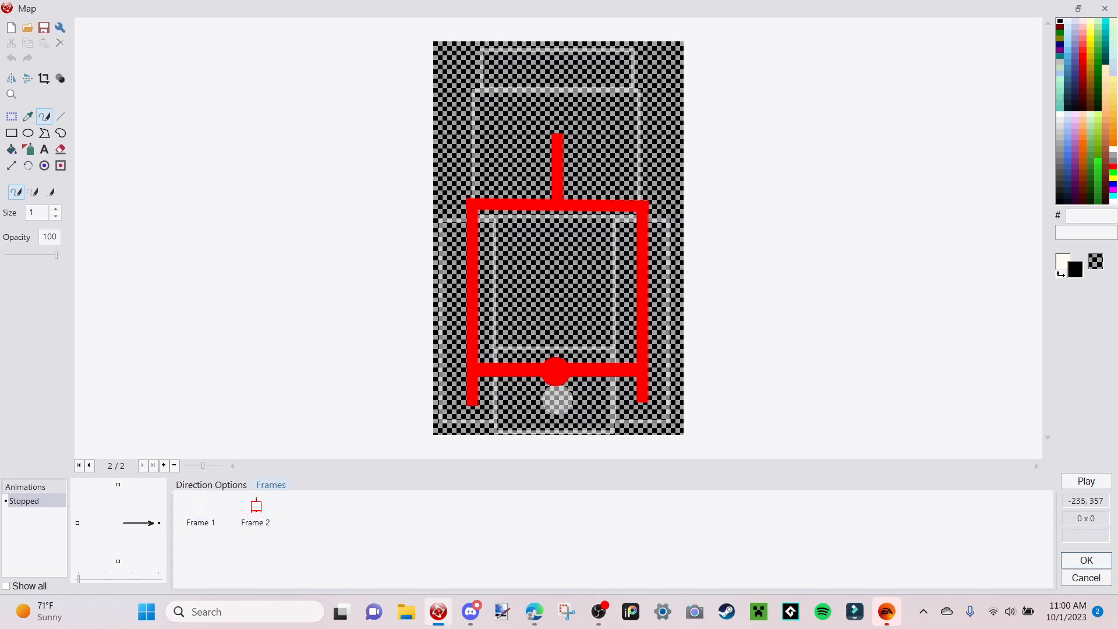
pyautogui.click(256, 513)
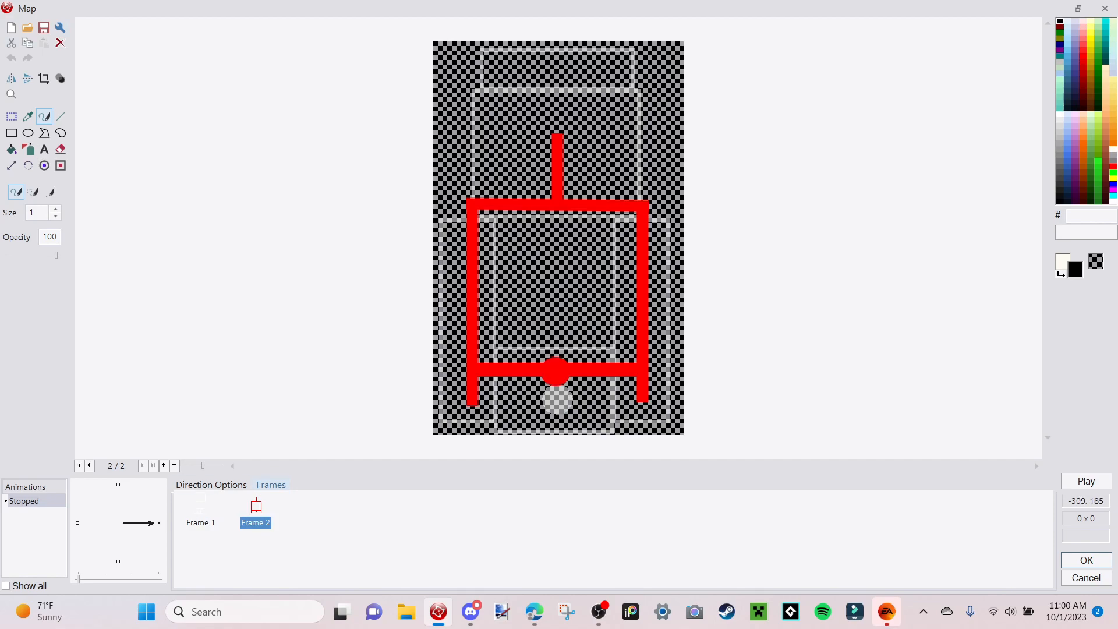
# Restore the first checkerboard color to its default.
pyautogui.click(60, 28)
pyautogui.click(466, 265)
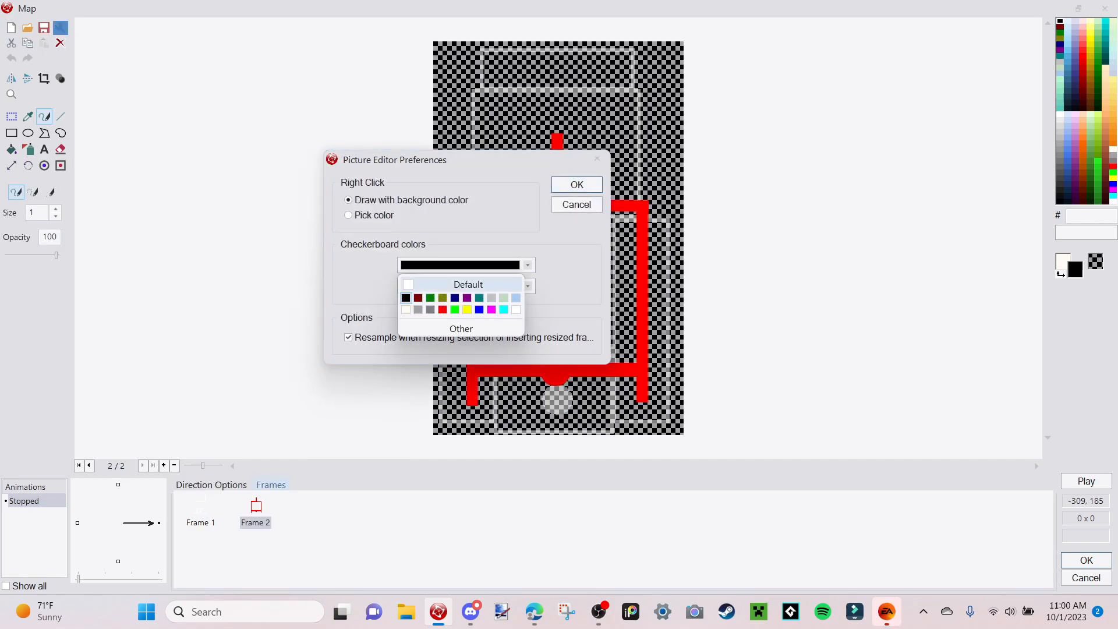
pyautogui.click(468, 284)
pyautogui.click(577, 185)
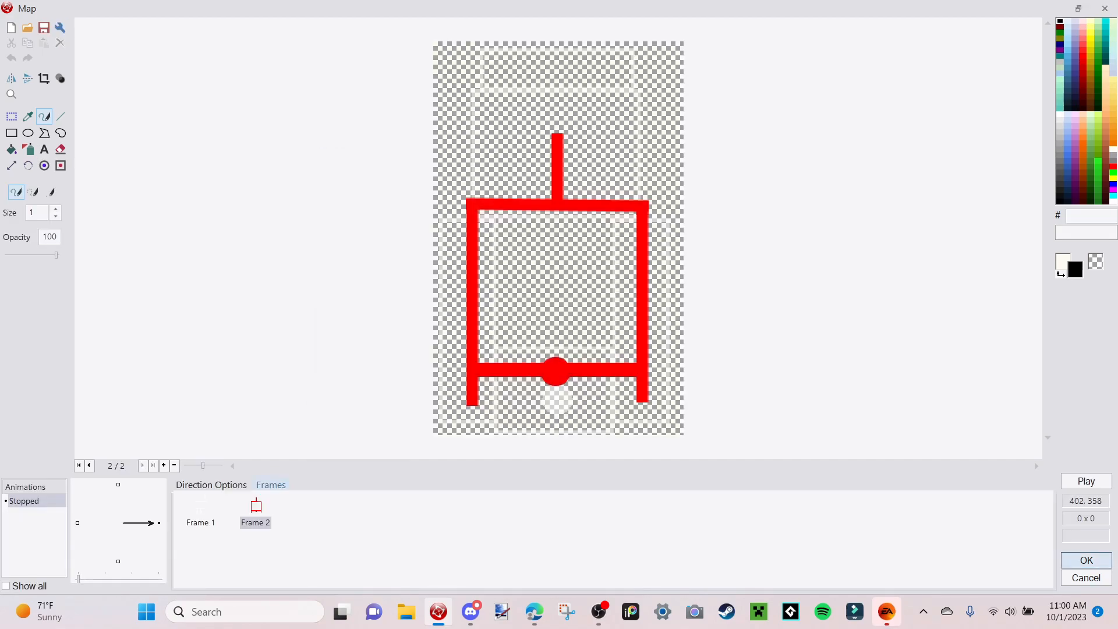
# Center the hot spot of the map's Frame 1 at X 107, Y 169 and accept the image edits.
pyautogui.click(201, 513)
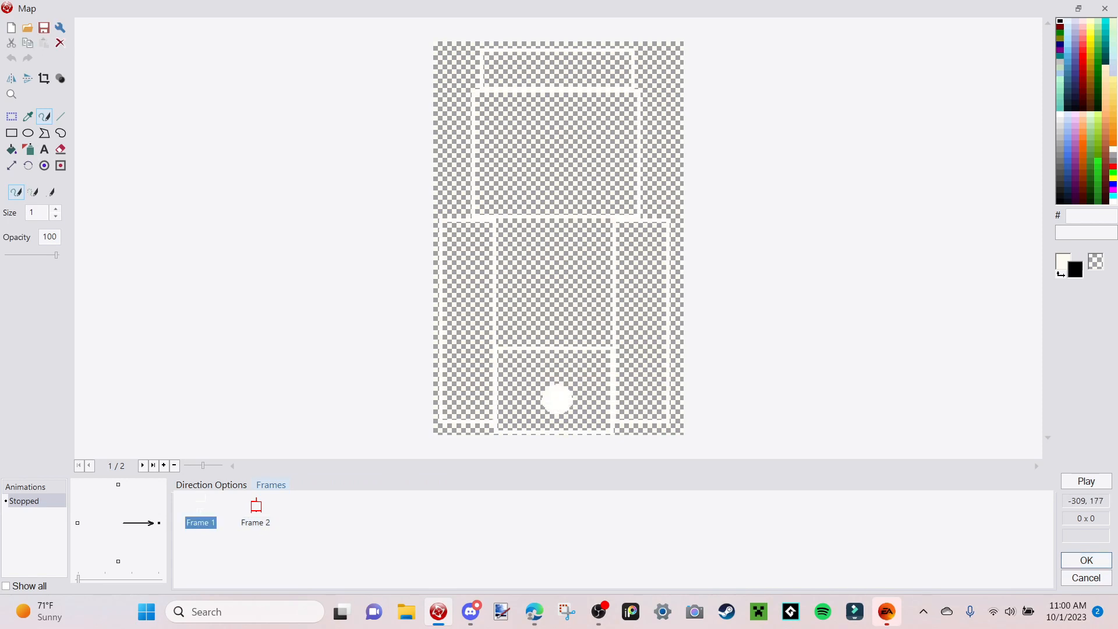
pyautogui.click(44, 166)
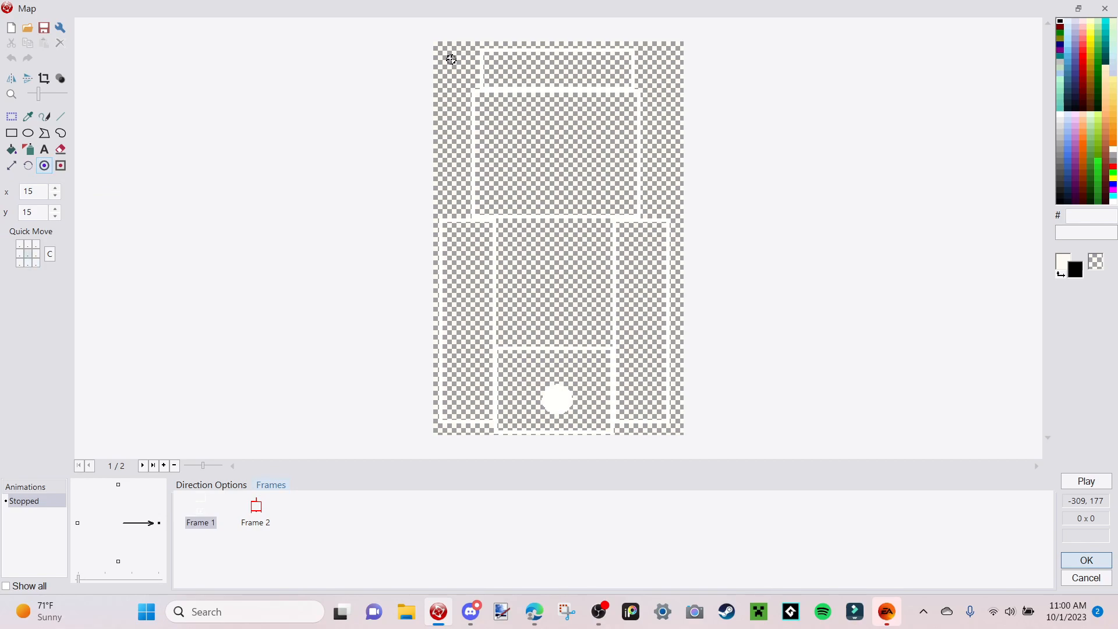
pyautogui.click(558, 238)
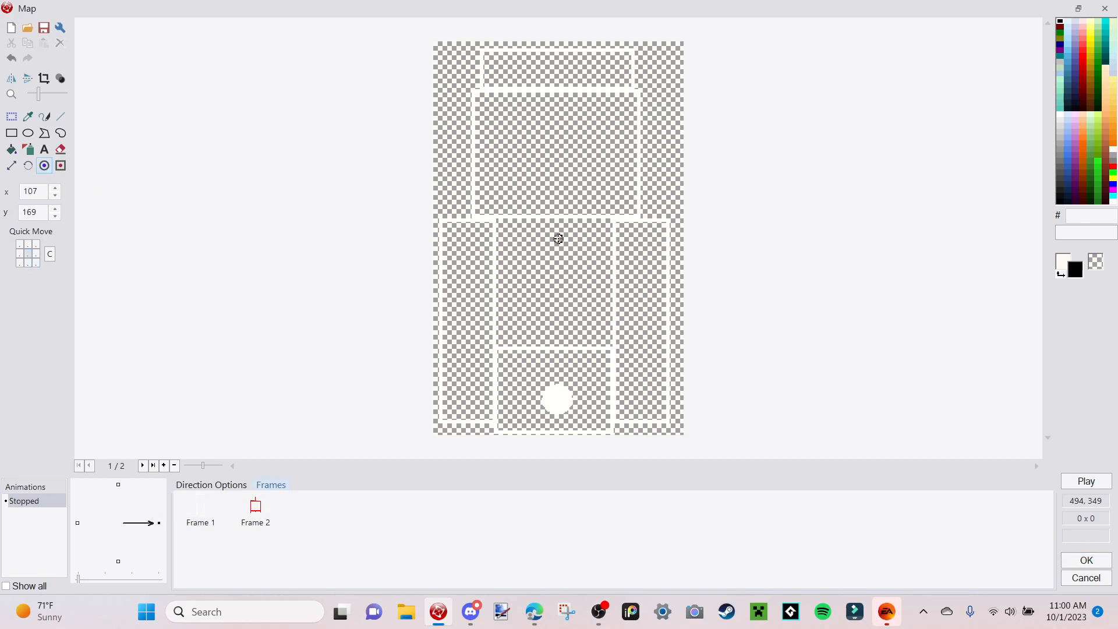
pyautogui.press('Return')
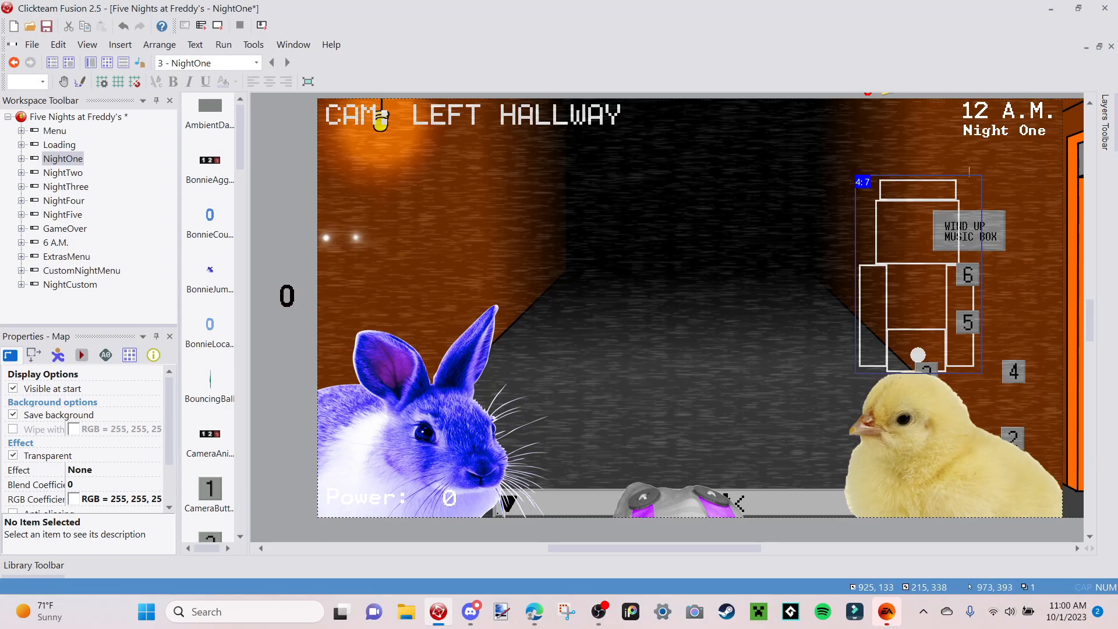
# Move the Map object back behind the numbered camera buttons, to about X 1013, Y 280.
pyautogui.click(676, 512)
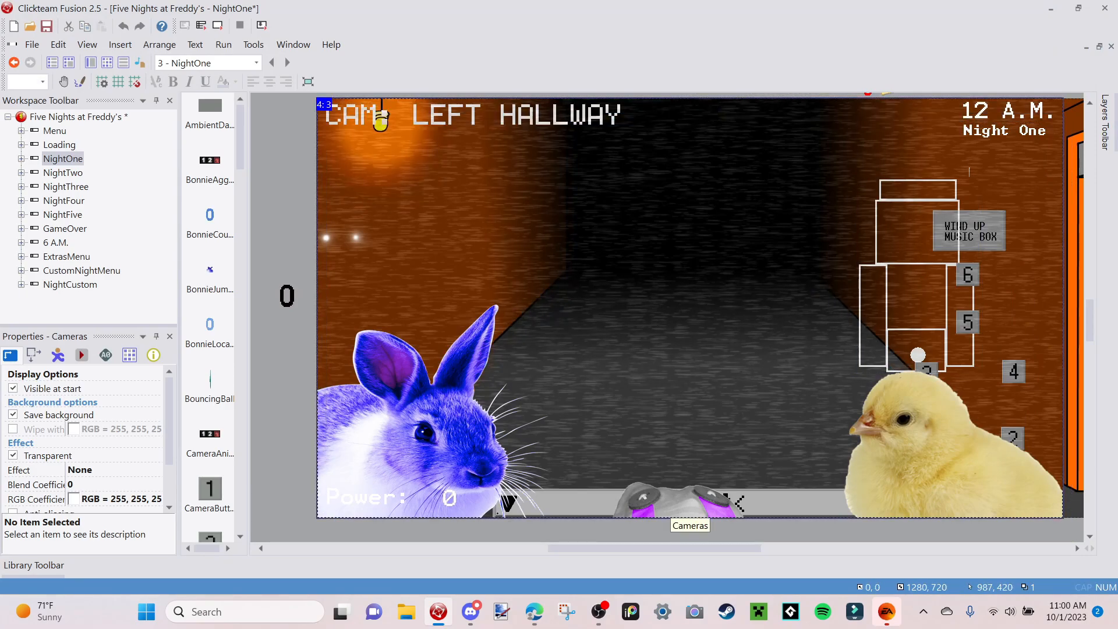
pyautogui.click(918, 355)
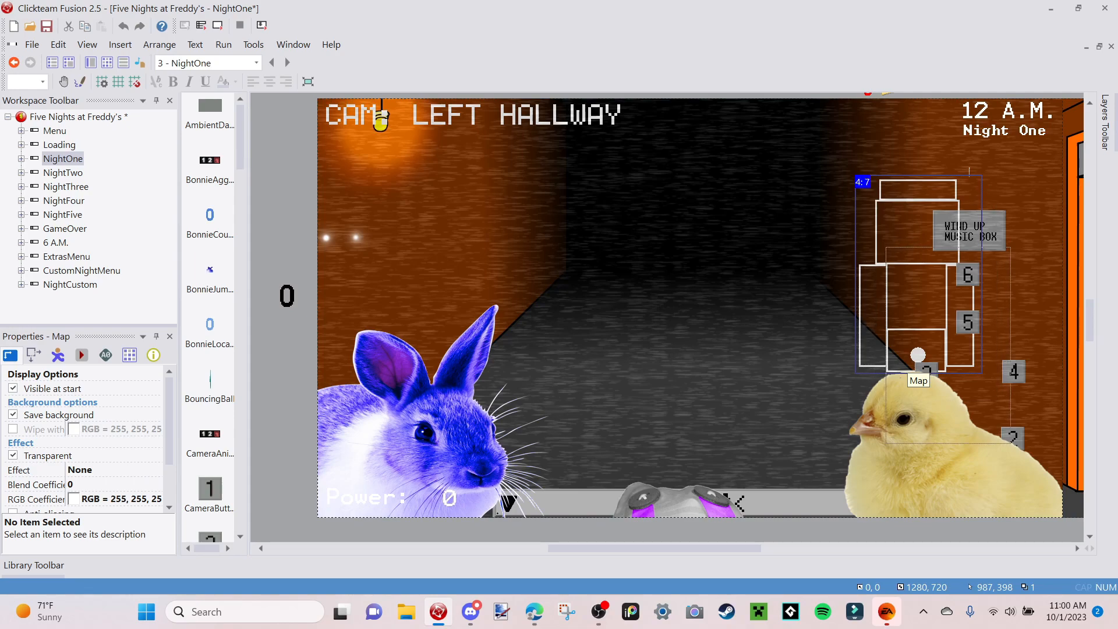
pyautogui.moveTo(918, 355); pyautogui.dragTo(951, 431)
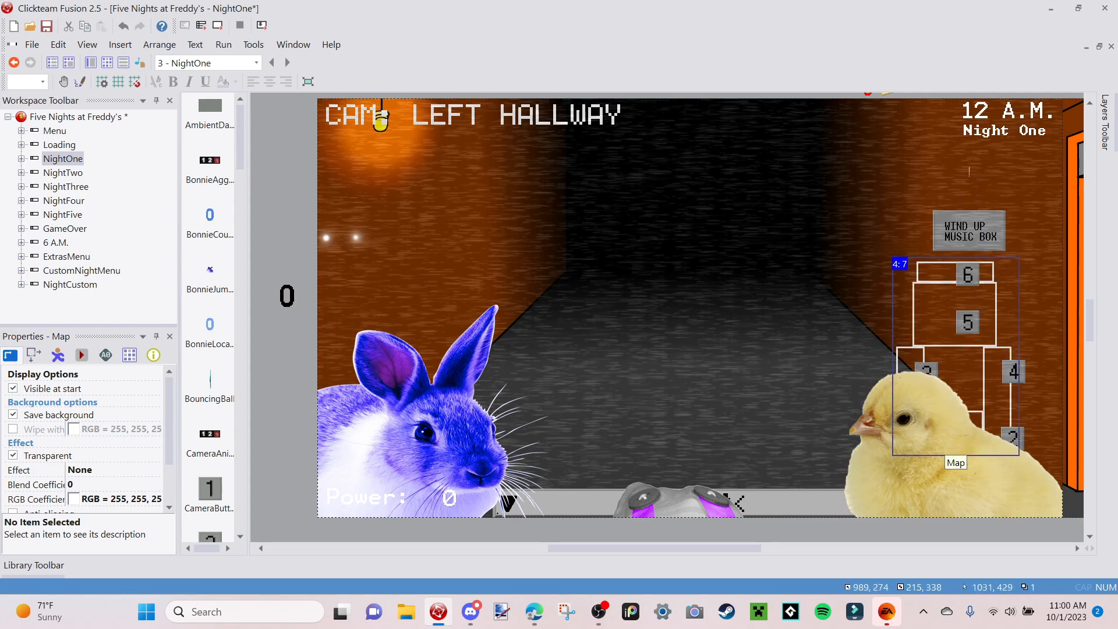
pyautogui.moveTo(916, 347); pyautogui.dragTo(940, 348)
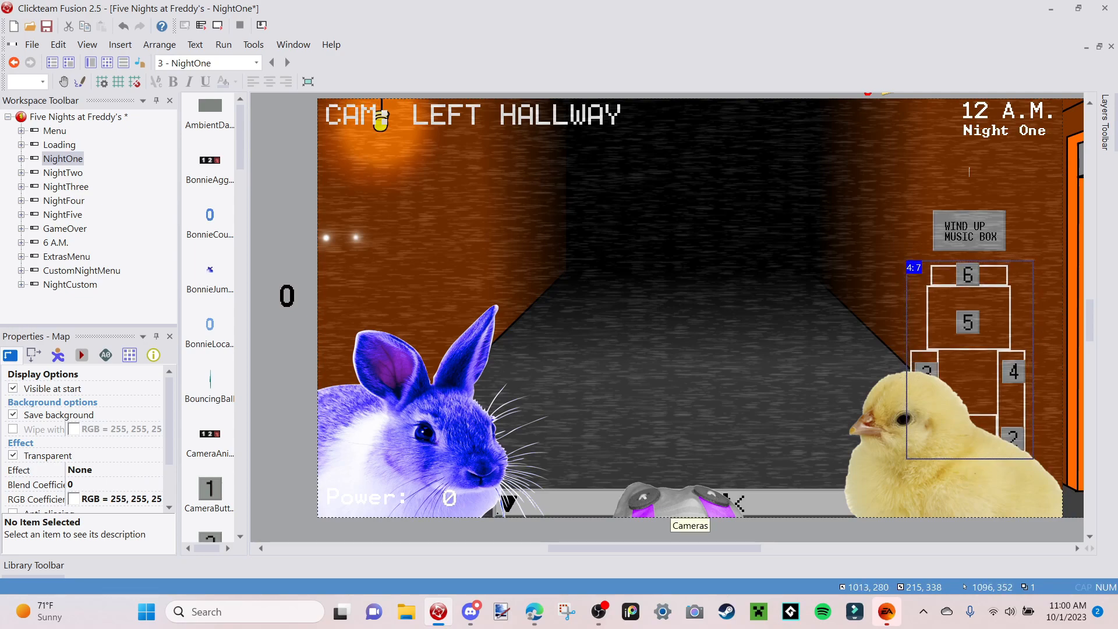
# Run the NightOne frame, view camera 5 to check the map, and close the test game.
pyautogui.click(218, 26)
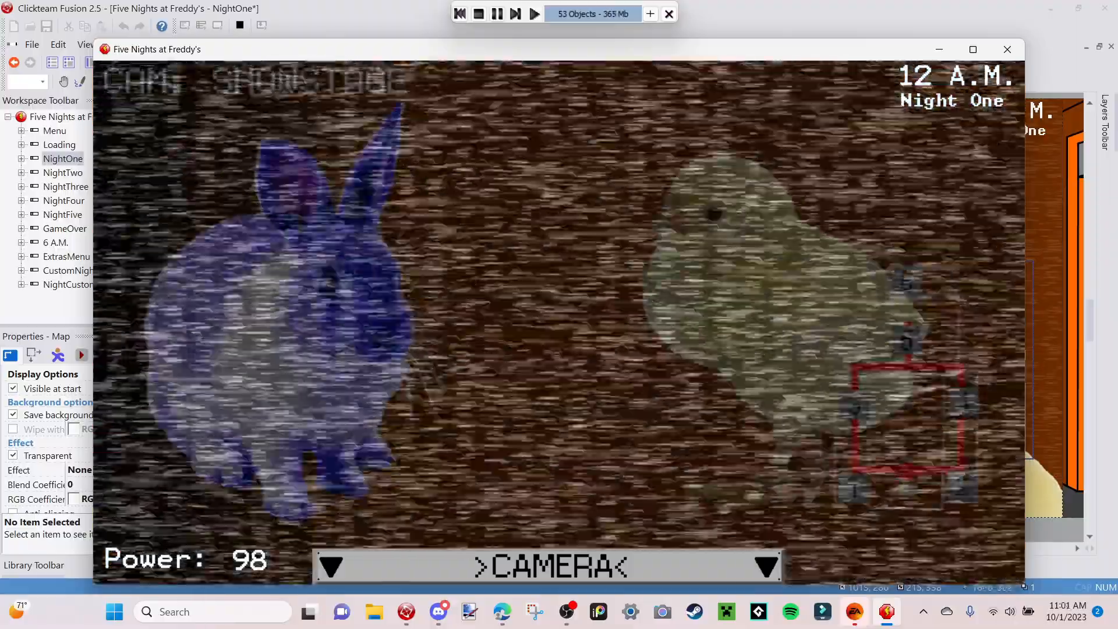
pyautogui.click(906, 340)
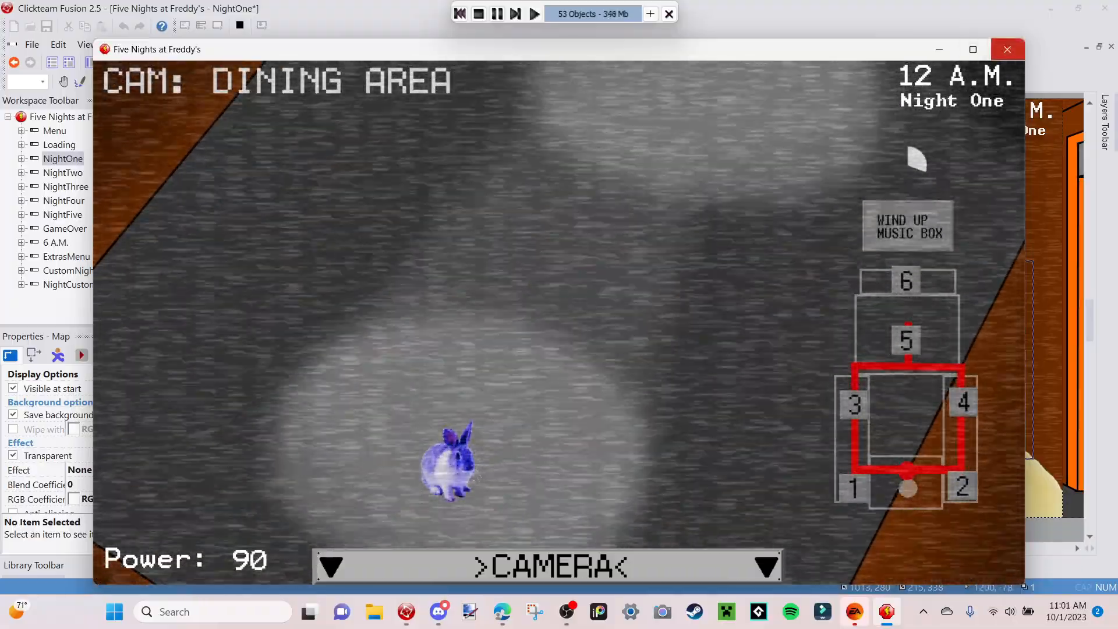
pyautogui.click(1007, 50)
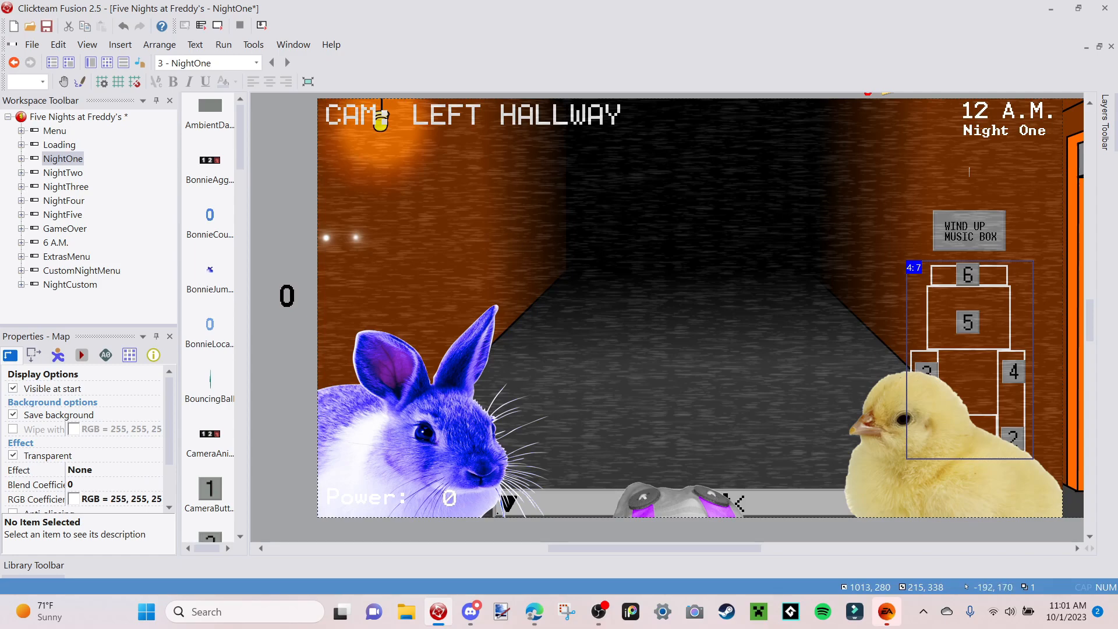
# Insert an Active object into the NightOne frame at about X 331, Y 262 in the hallway view.
pyautogui.click(110, 64)
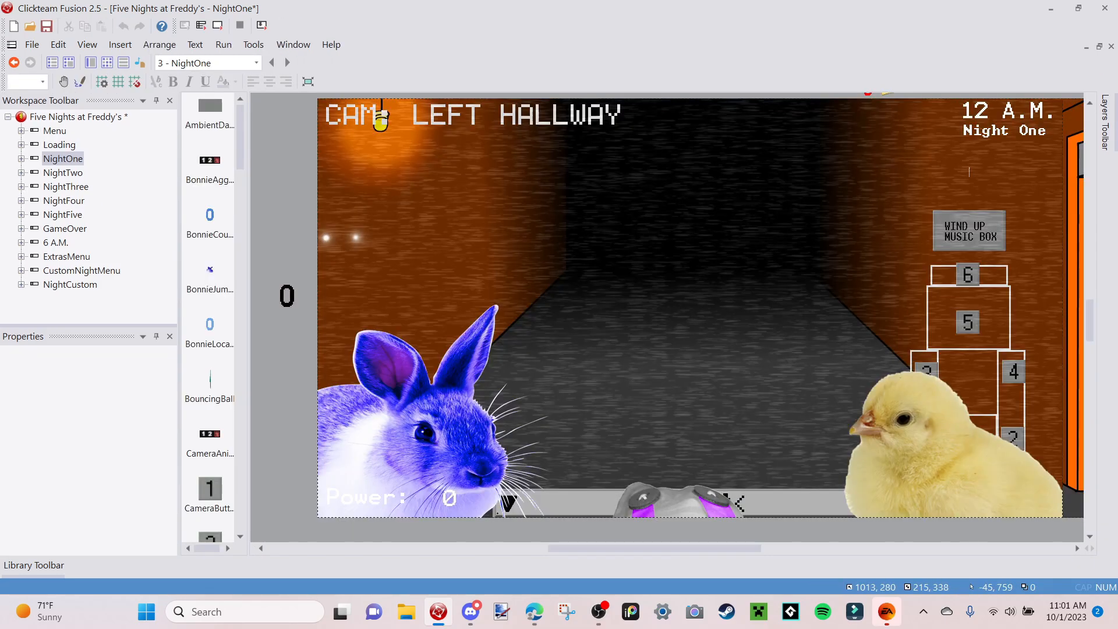
pyautogui.rightClick(518, 325)
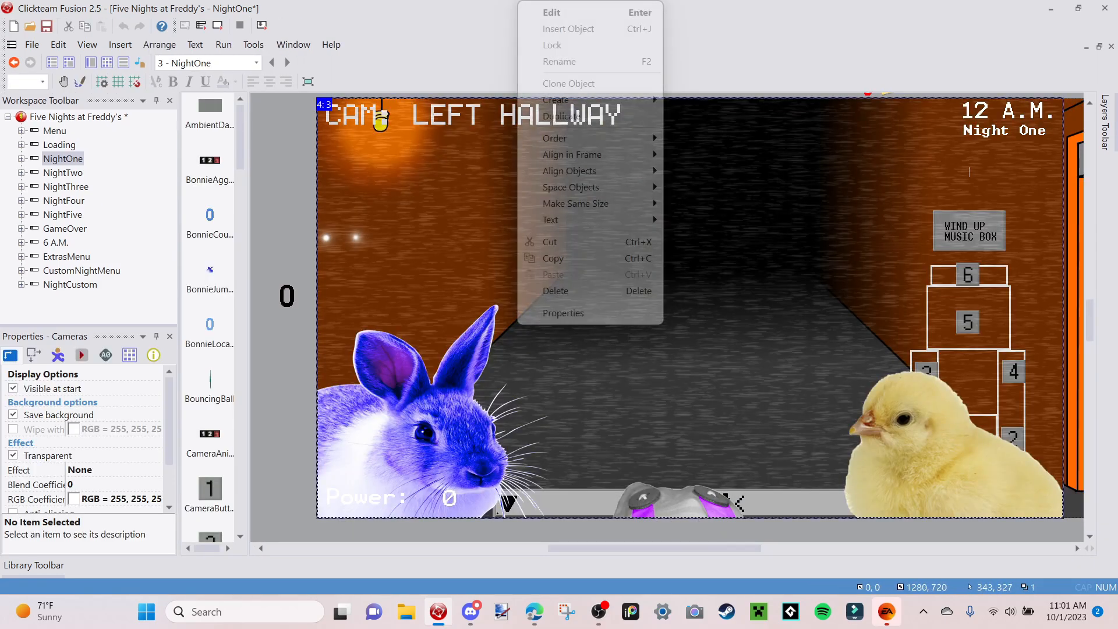
pyautogui.click(568, 29)
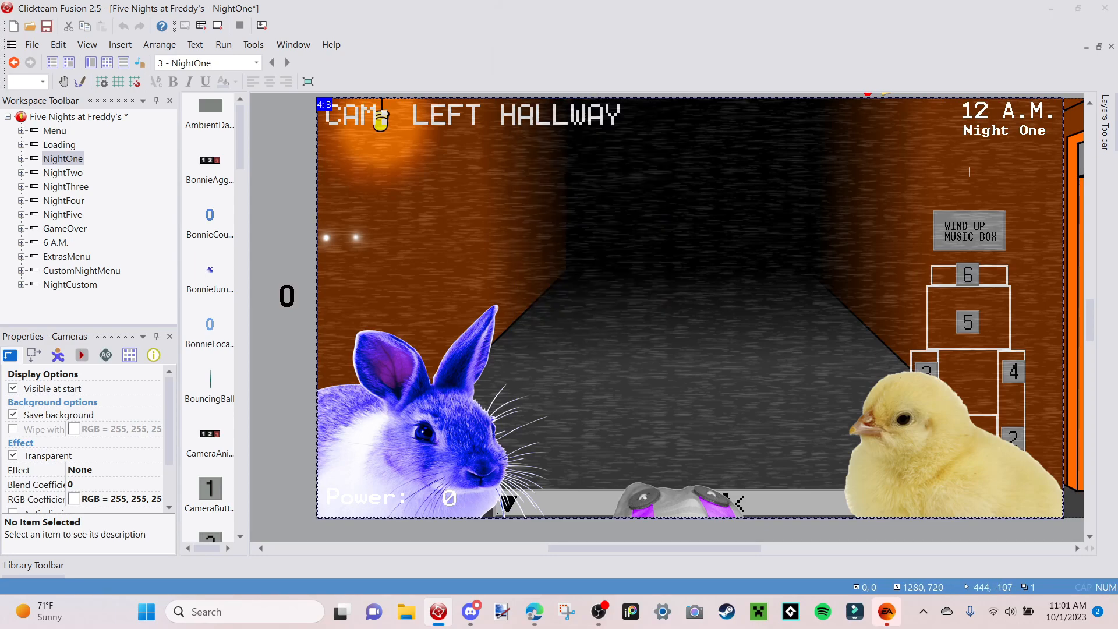
pyautogui.click(156, 69)
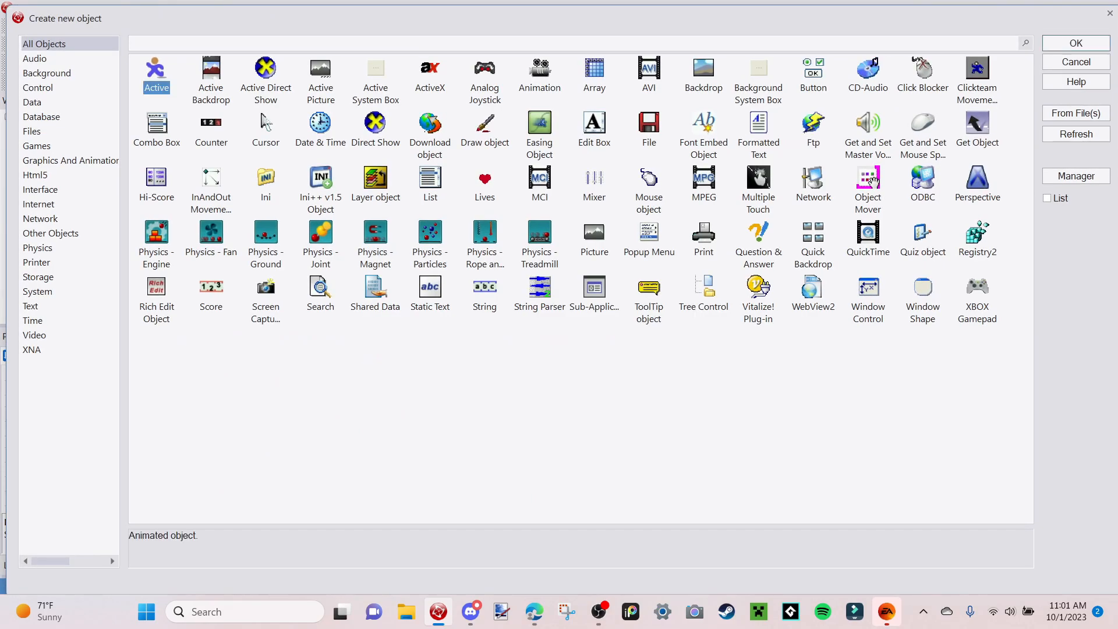
pyautogui.click(1076, 44)
pyautogui.click(518, 259)
# Rename the new Active object as Map Toggle Button.
pyautogui.rightClick(518, 258)
pyautogui.click(607, 321)
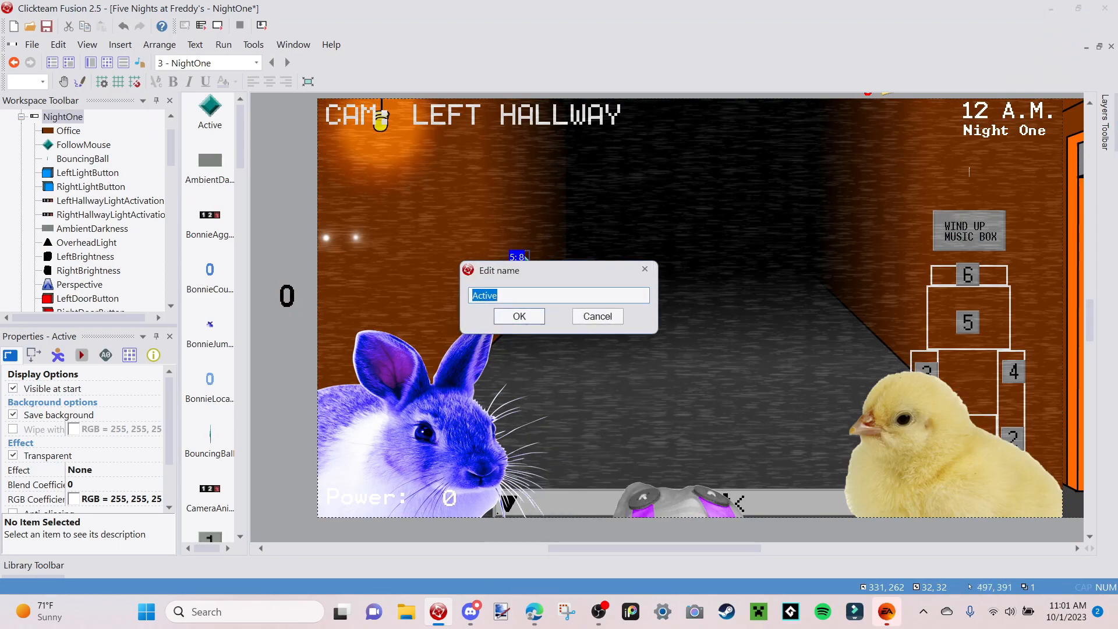
pyautogui.write('Map Toggle')
pyautogui.write(' But')
pyautogui.write('n')
pyautogui.press('Return')
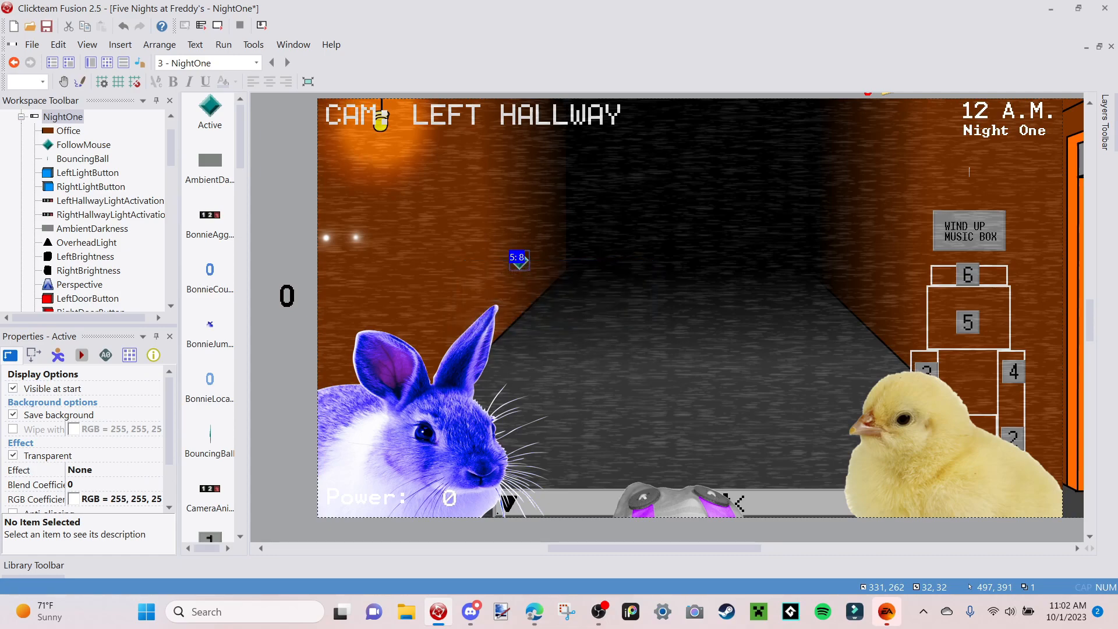
# Transfer the Map Toggle Button object from layer 5 to layer 4 and position it at X 234, Y 214.
pyautogui.moveTo(1105, 122)
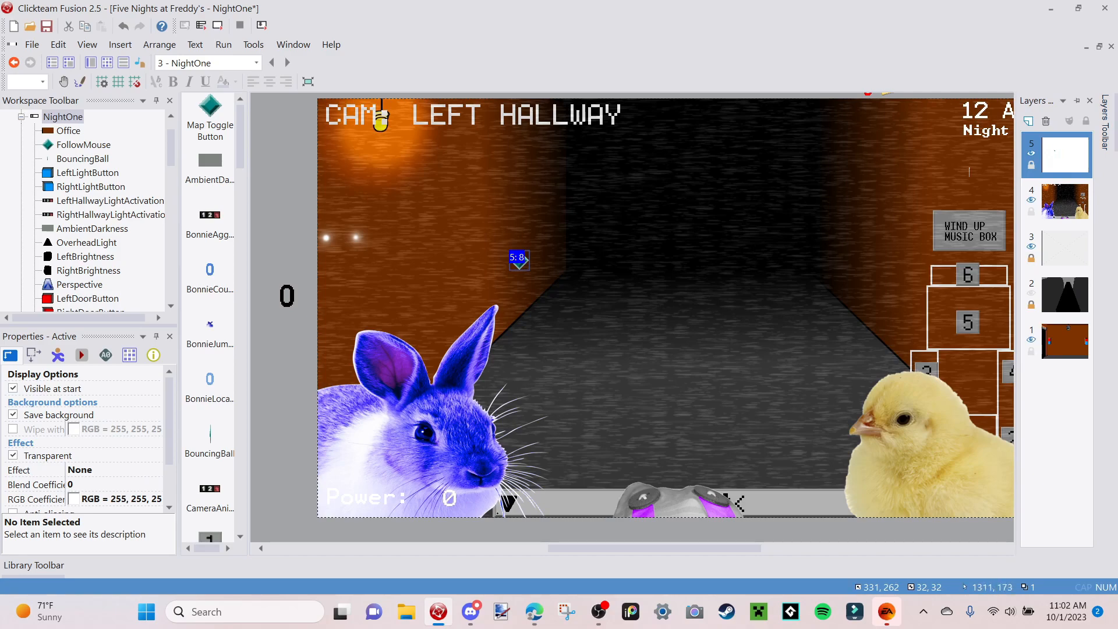
pyautogui.click(1073, 195)
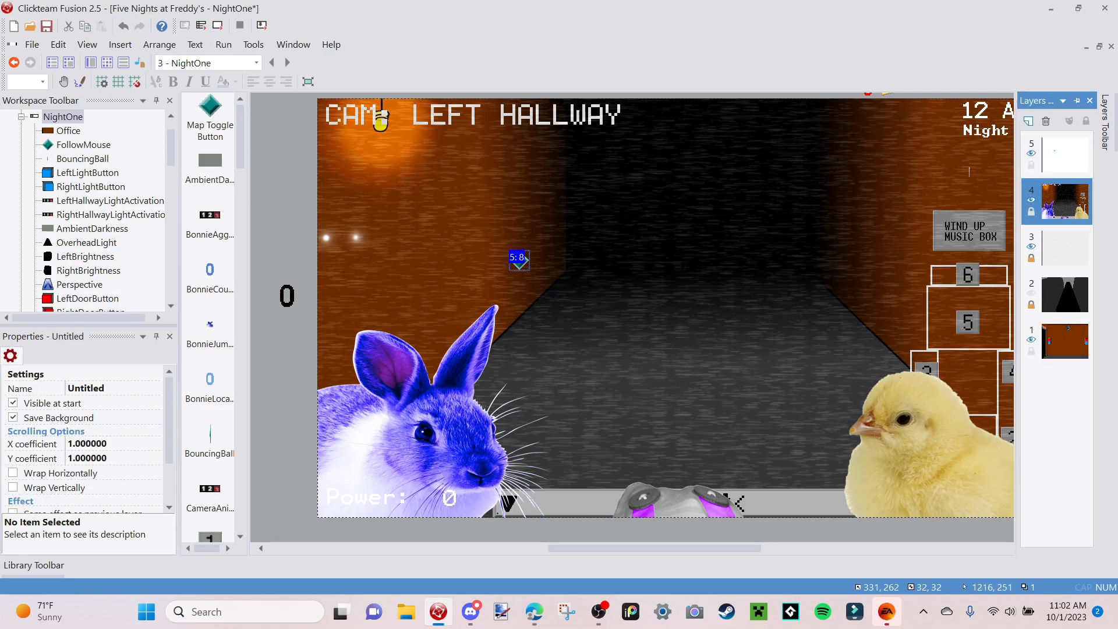
pyautogui.click(524, 259)
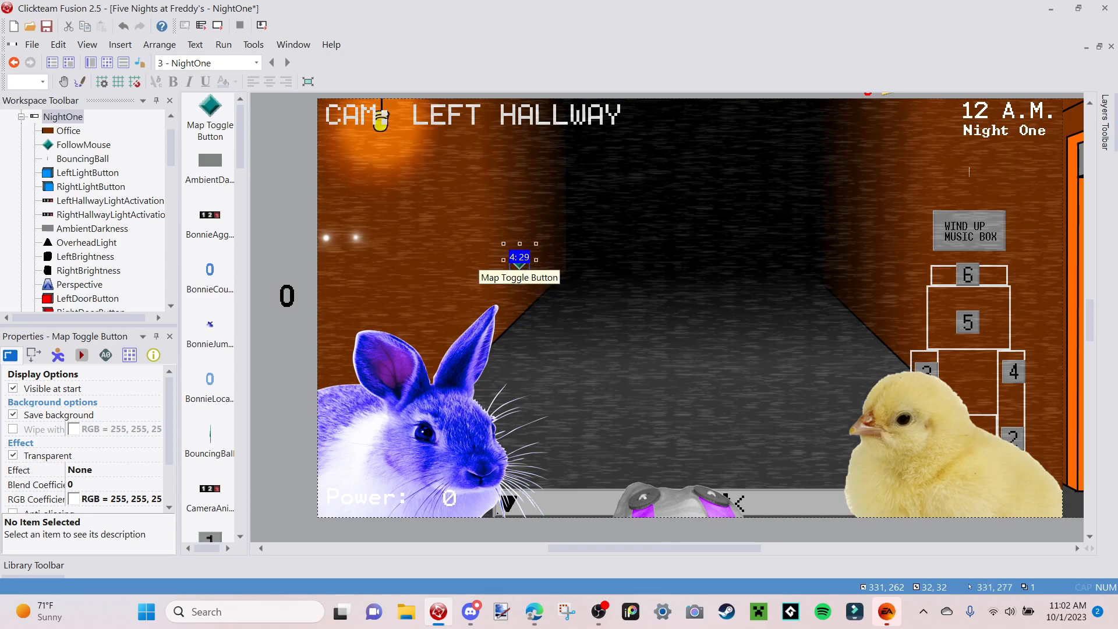
pyautogui.click(501, 266)
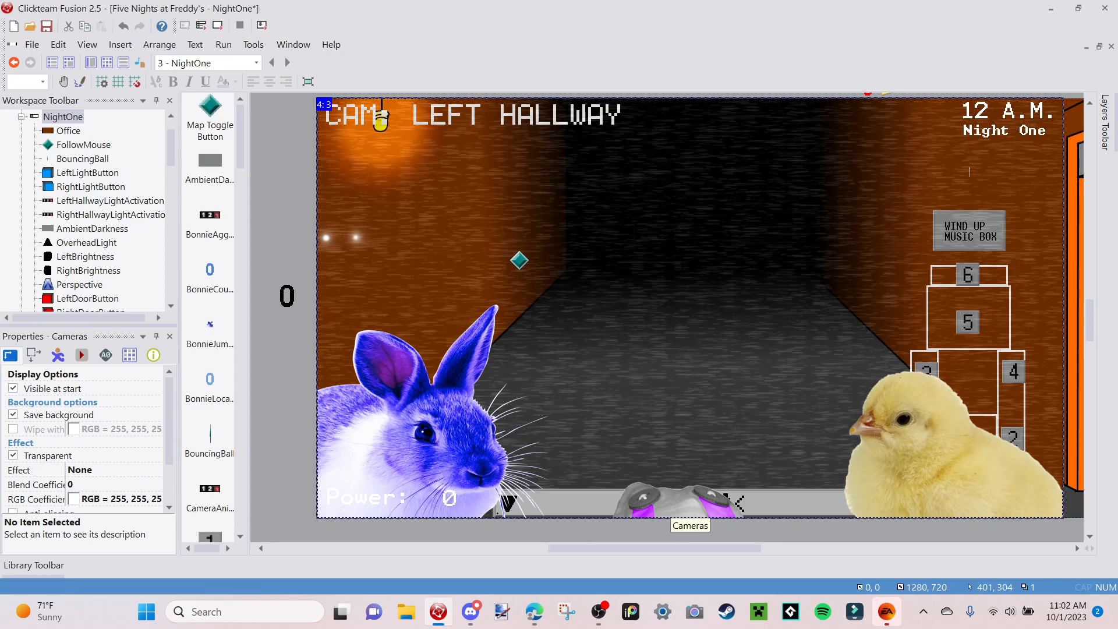
pyautogui.moveTo(520, 260); pyautogui.dragTo(463, 233)
pyautogui.click(389, 282)
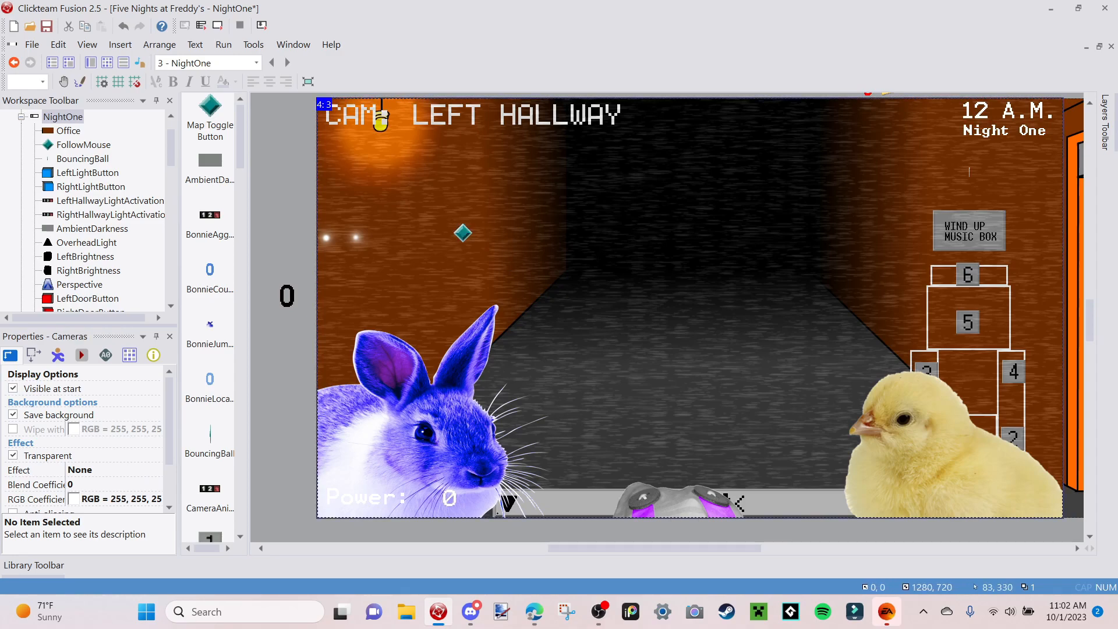
pyautogui.click(463, 233)
pyautogui.click(711, 149)
pyautogui.click(634, 223)
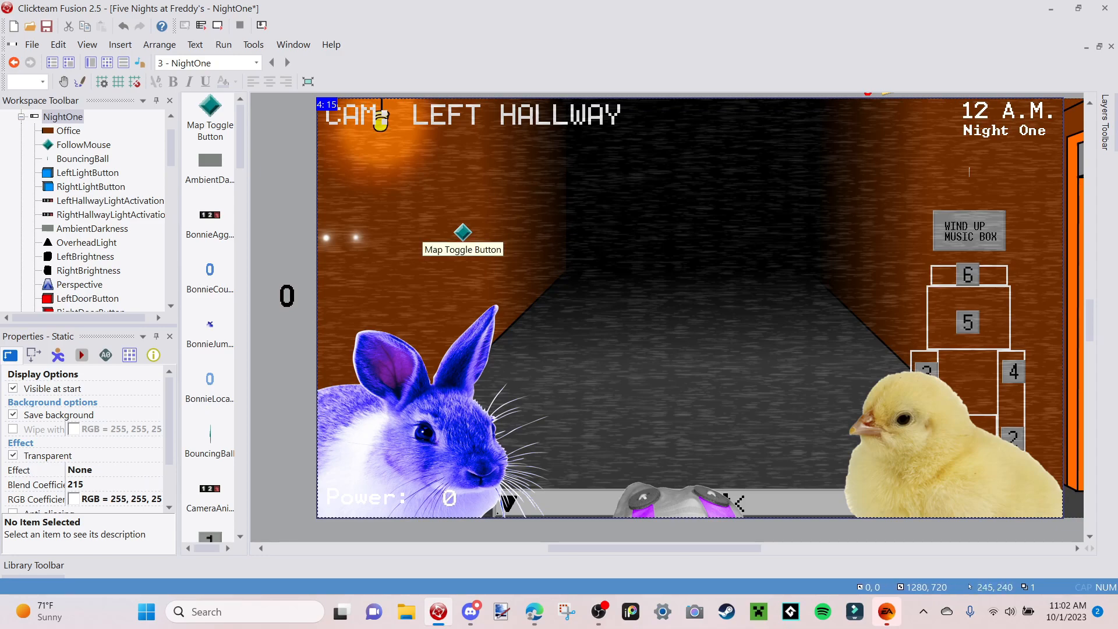
pyautogui.click(462, 233)
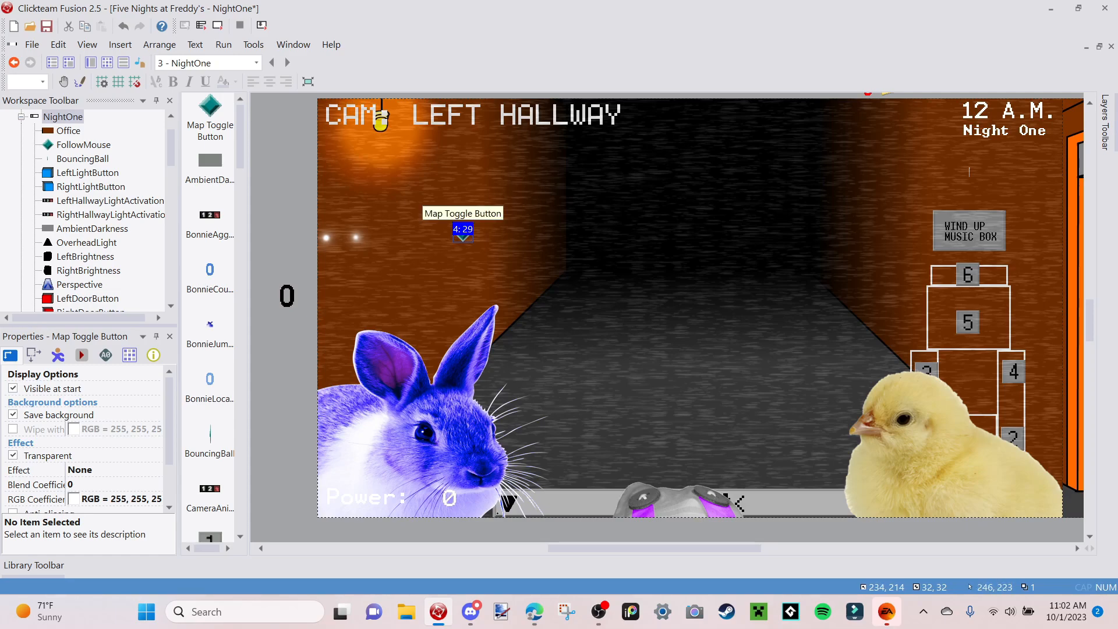
# Import the Map Toggle Button image from Clickteam Tutorial Assets as the object's Frame 1 and accept the image edits.
pyautogui.doubleClick(463, 236)
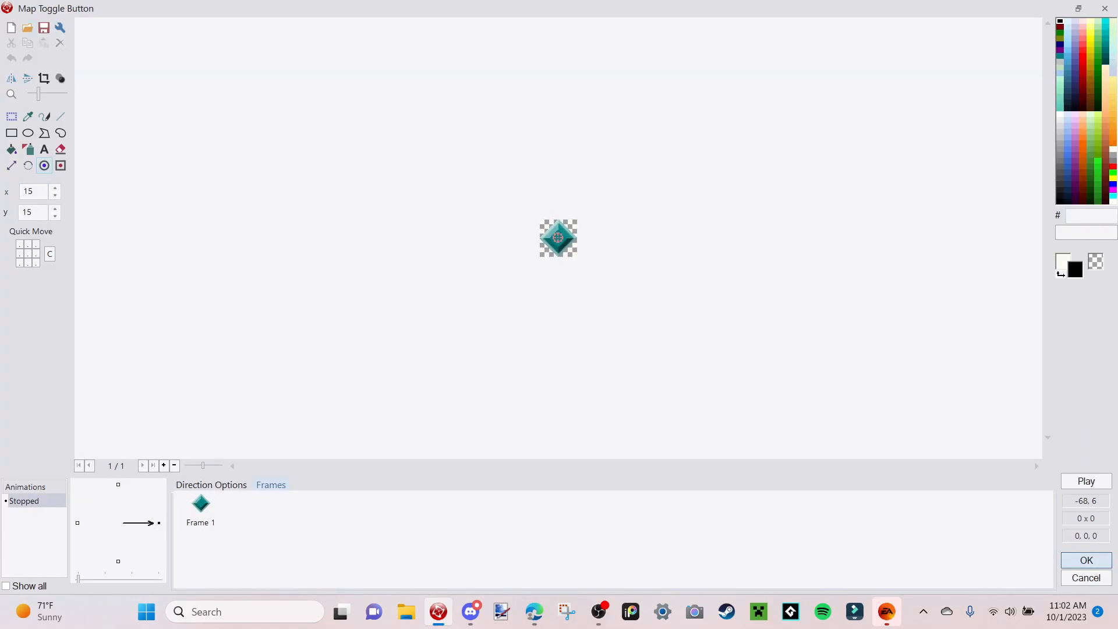
pyautogui.click(28, 27)
pyautogui.scroll(-5, 331, 197)
pyautogui.scroll(-10, 331, 197)
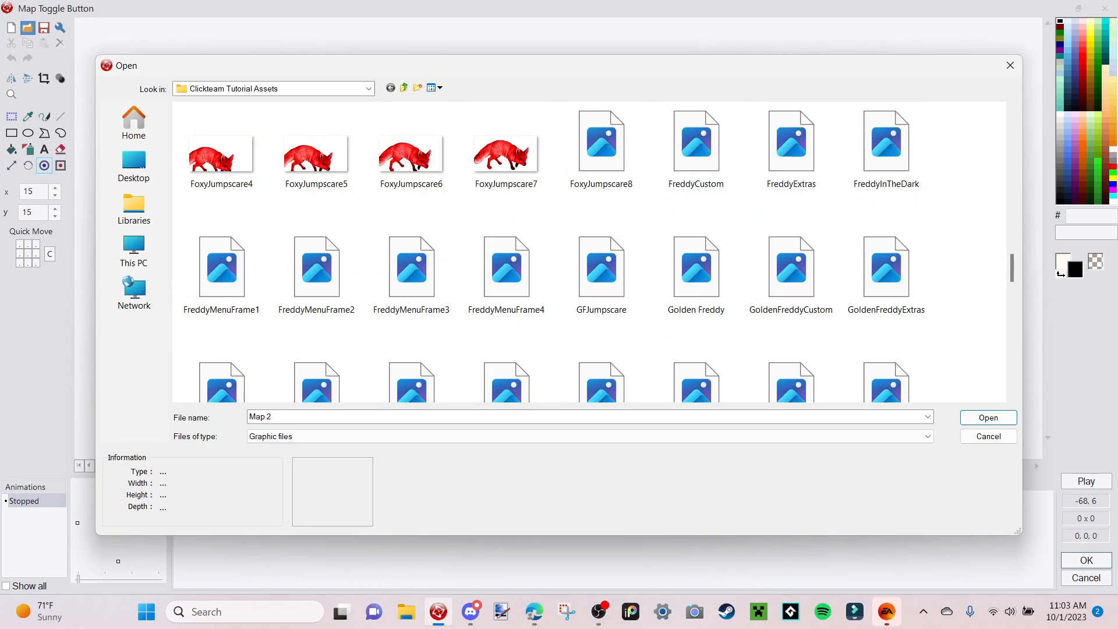
pyautogui.scroll(-3, 589, 252)
pyautogui.click(696, 148)
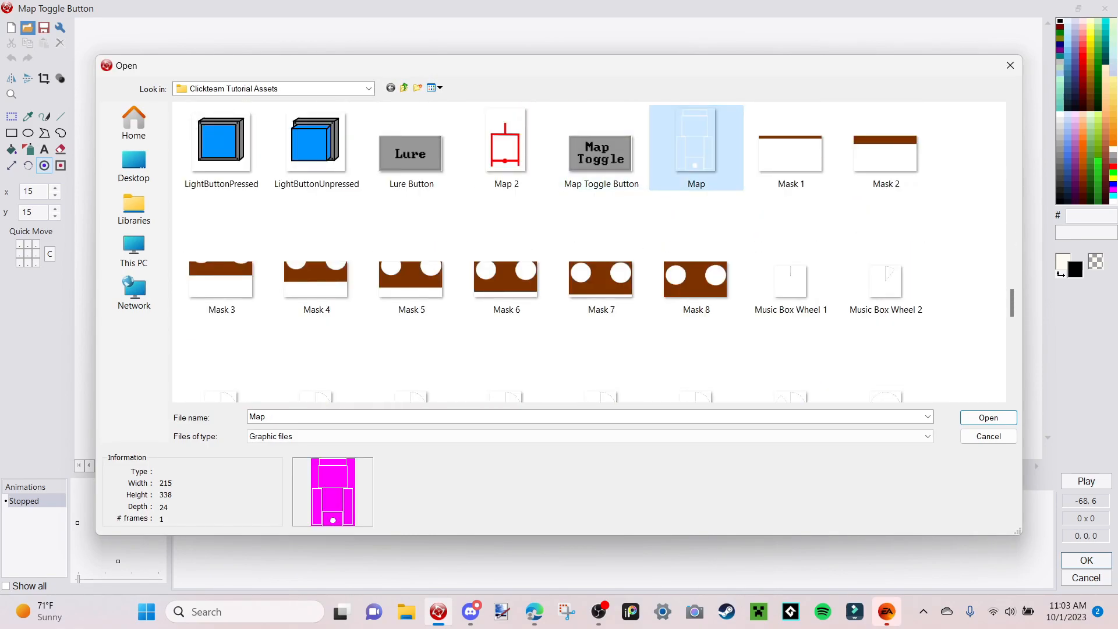
pyautogui.click(601, 148)
pyautogui.click(988, 418)
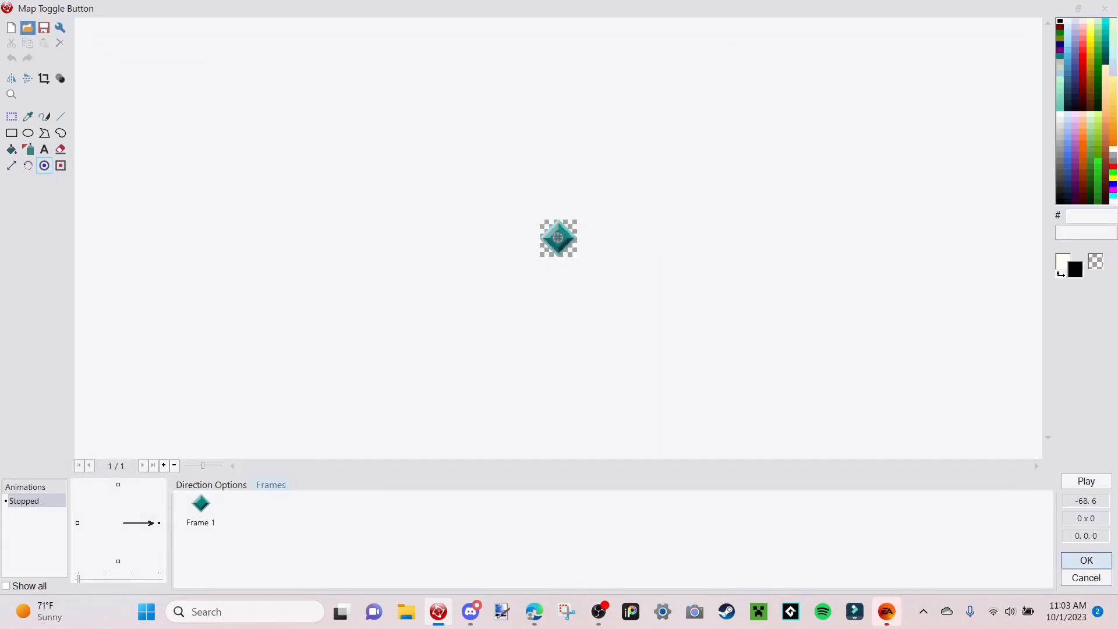
pyautogui.press('Return')
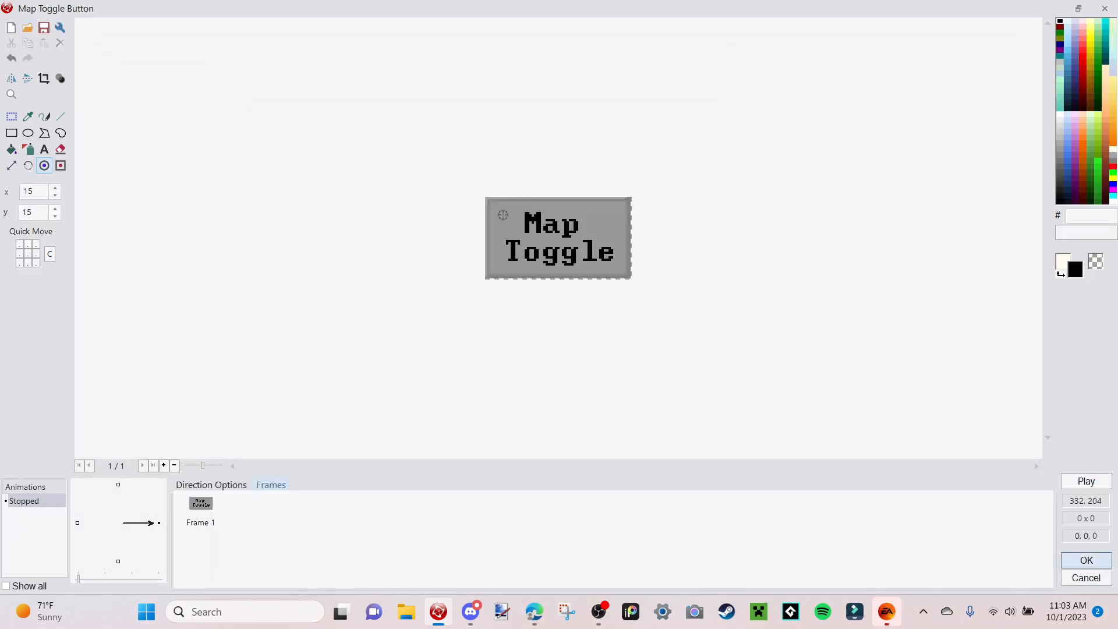
pyautogui.press('Return')
# Move the Map Toggle button across the hallway, closer to the Wind Up Music Box button.
pyautogui.click(471, 234)
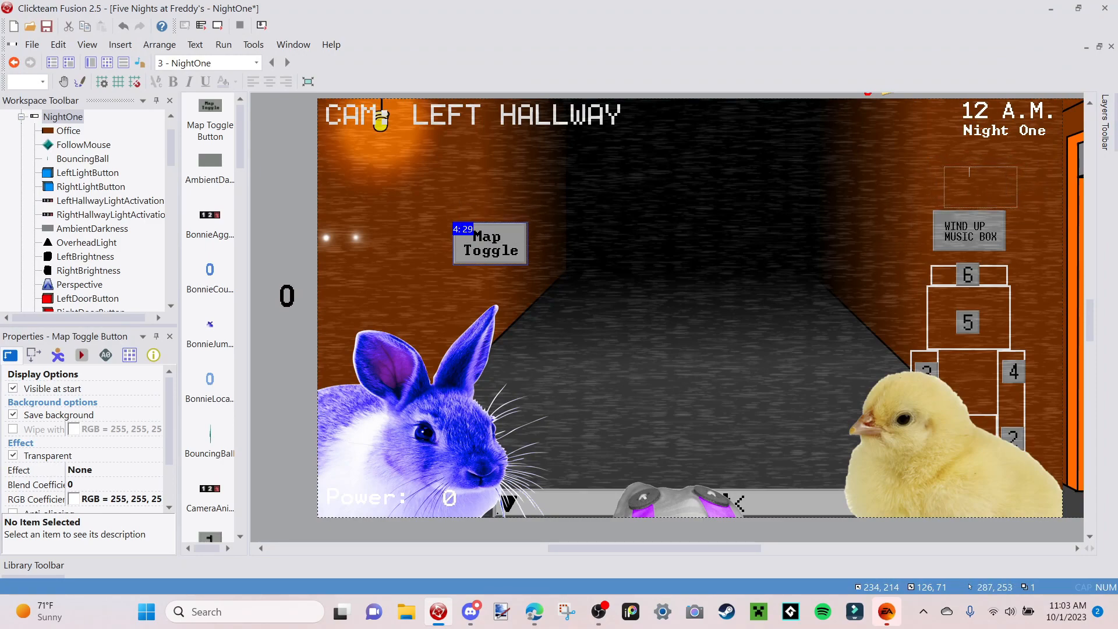
pyautogui.moveTo(484, 245); pyautogui.dragTo(797, 218)
pyautogui.click(976, 217)
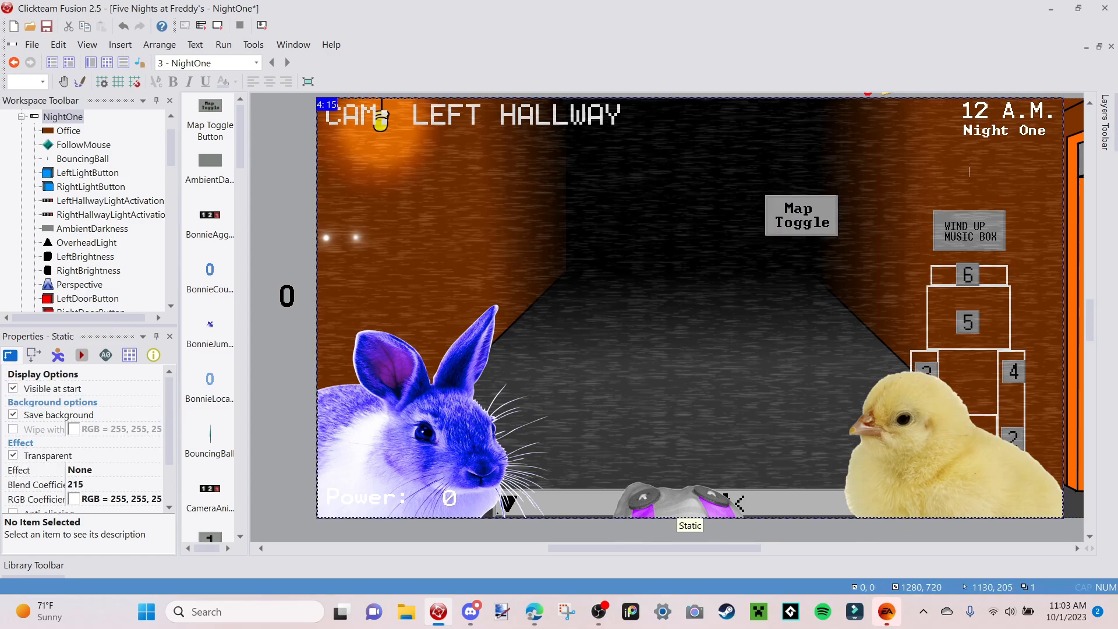
# Move the Wind Up Music Box button together with its wheel object out of the visible frame, above its upper edge.
pyautogui.rightClick(965, 226)
pyautogui.press('Escape')
pyautogui.click(967, 230)
pyautogui.keyDown('shift'); pyautogui.click(969, 171); pyautogui.keyUp('shift')
pyautogui.scroll(3, 969, 172)
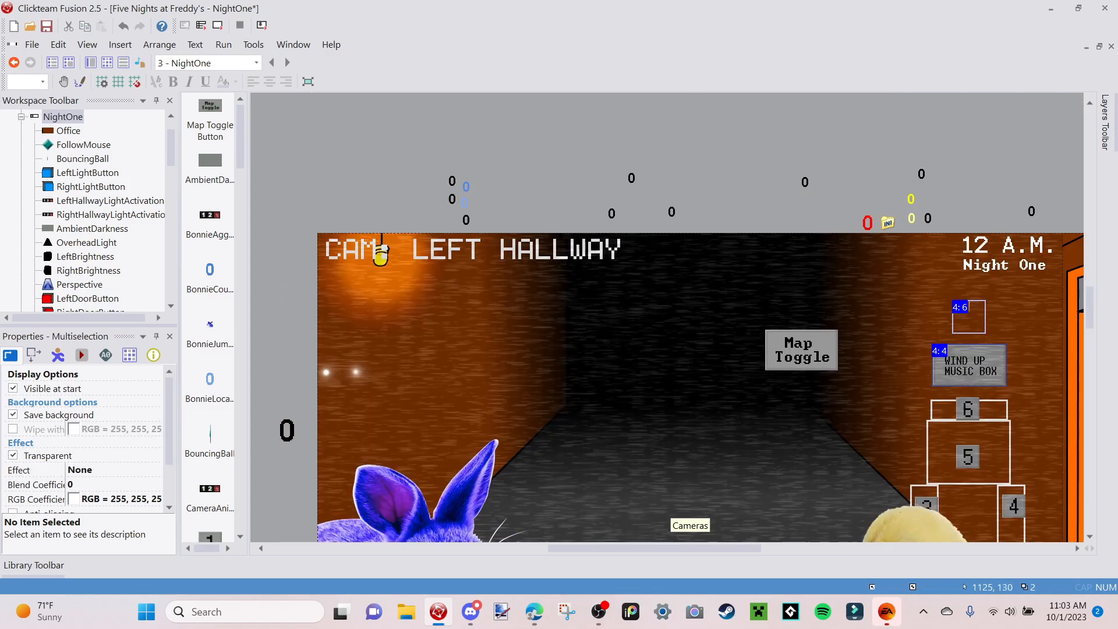
pyautogui.moveTo(936, 365); pyautogui.dragTo(944, 201)
# Try the Map Toggle button directly above the camera map and move it to the frame's upper edge at X 687, Y -28.
pyautogui.click(775, 350)
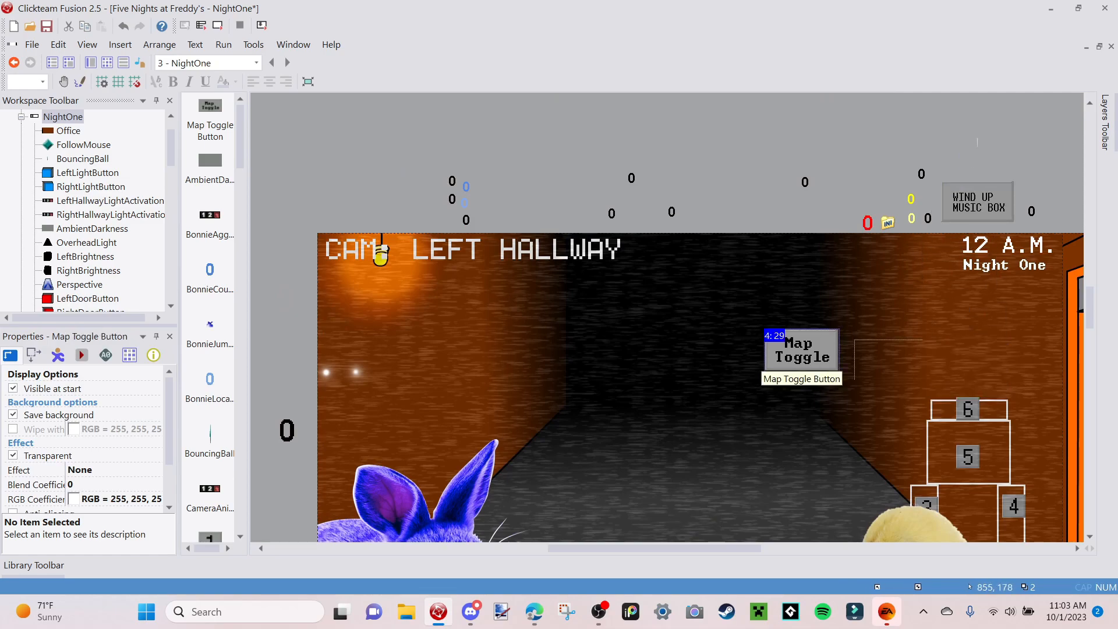
pyautogui.hotkey('ctrl', 'z')
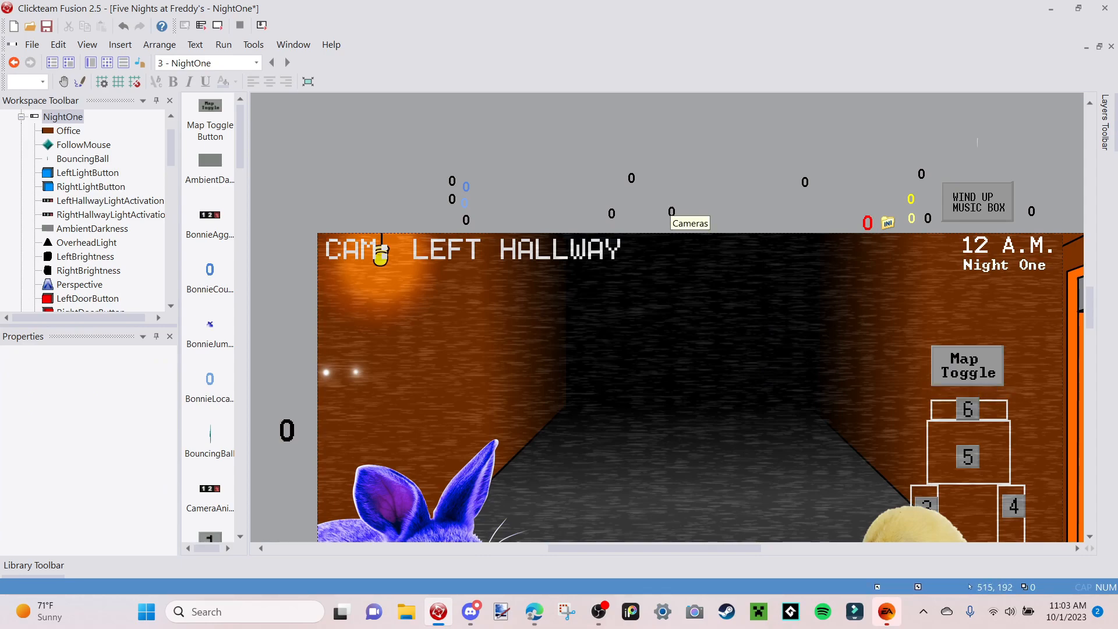
pyautogui.click(571, 440)
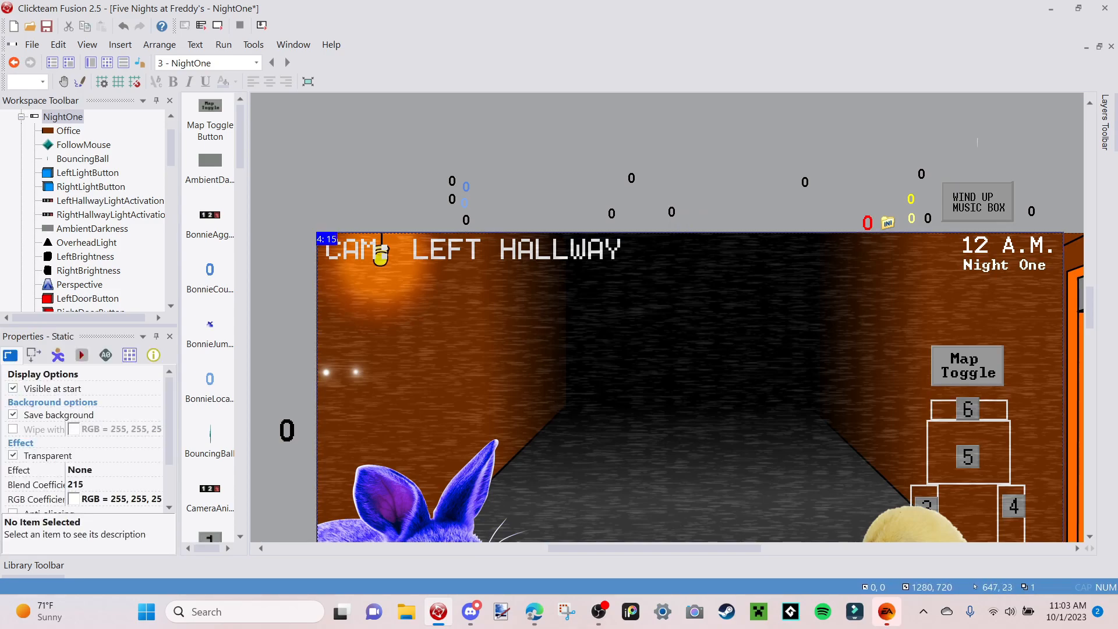
pyautogui.click(974, 362)
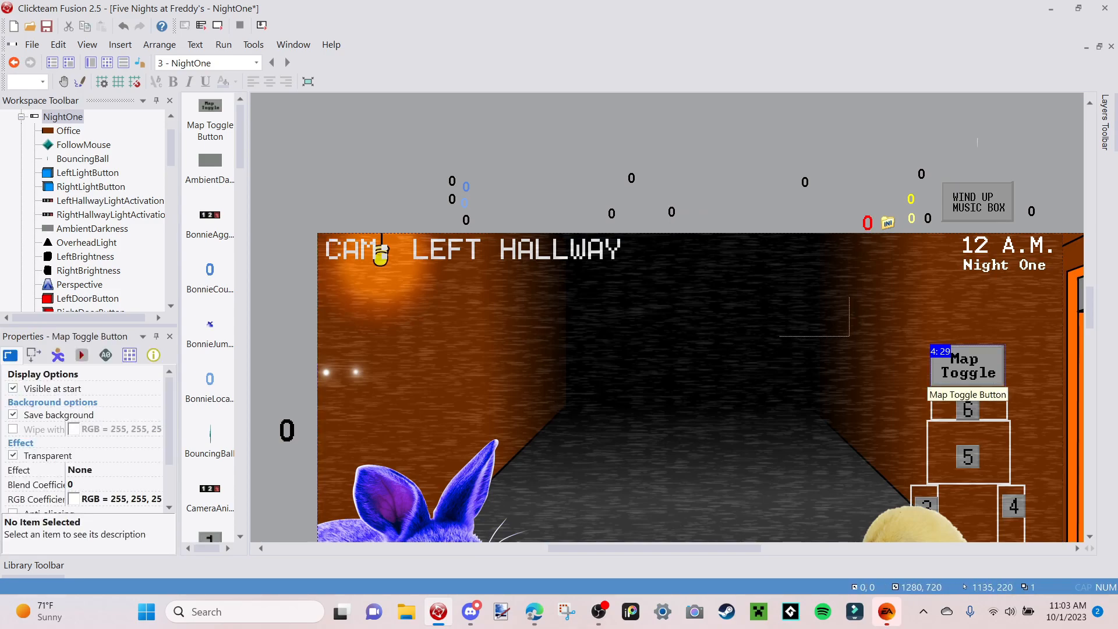
pyautogui.moveTo(764, 222); pyautogui.dragTo(764, 231)
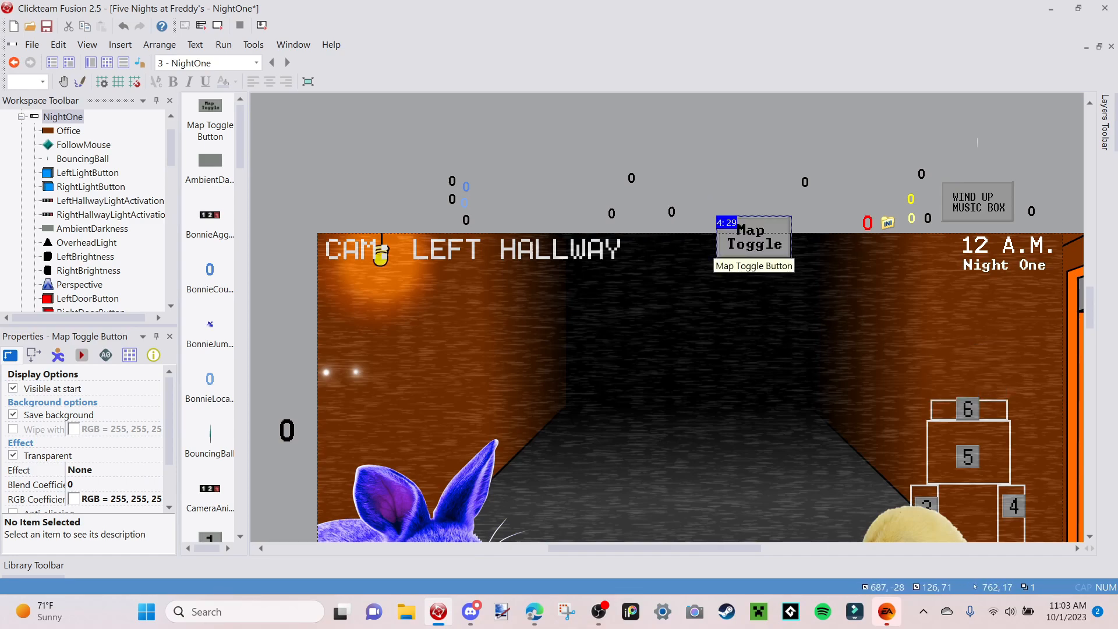
# Try ordering the Map Toggle button one backward and to the back of layer 4, and return it to the front.
pyautogui.rightClick(760, 247)
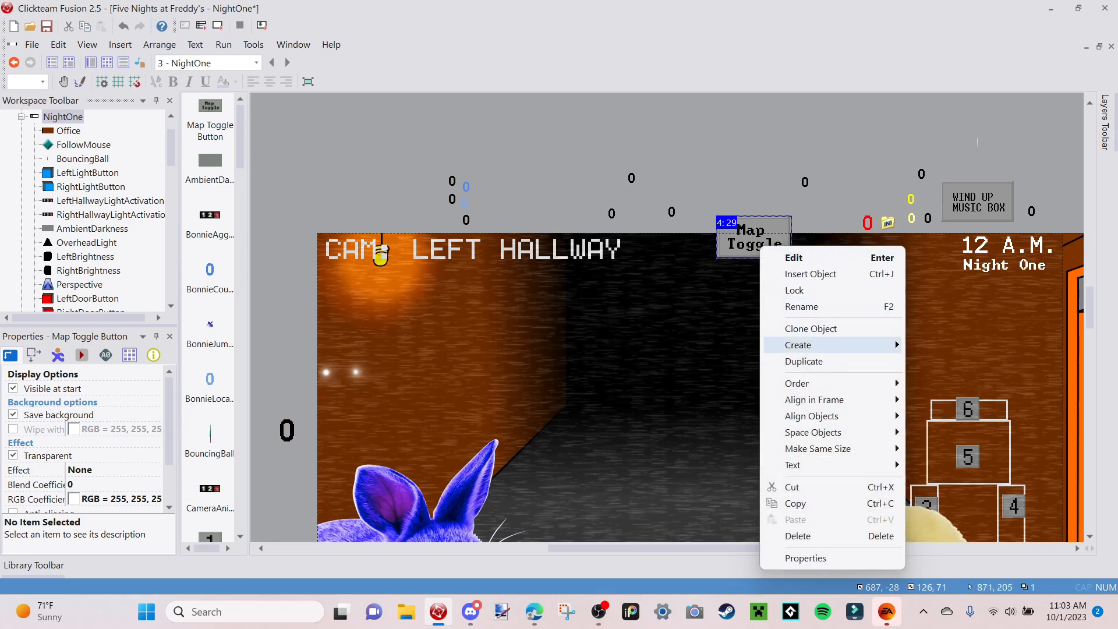
pyautogui.moveTo(816, 383)
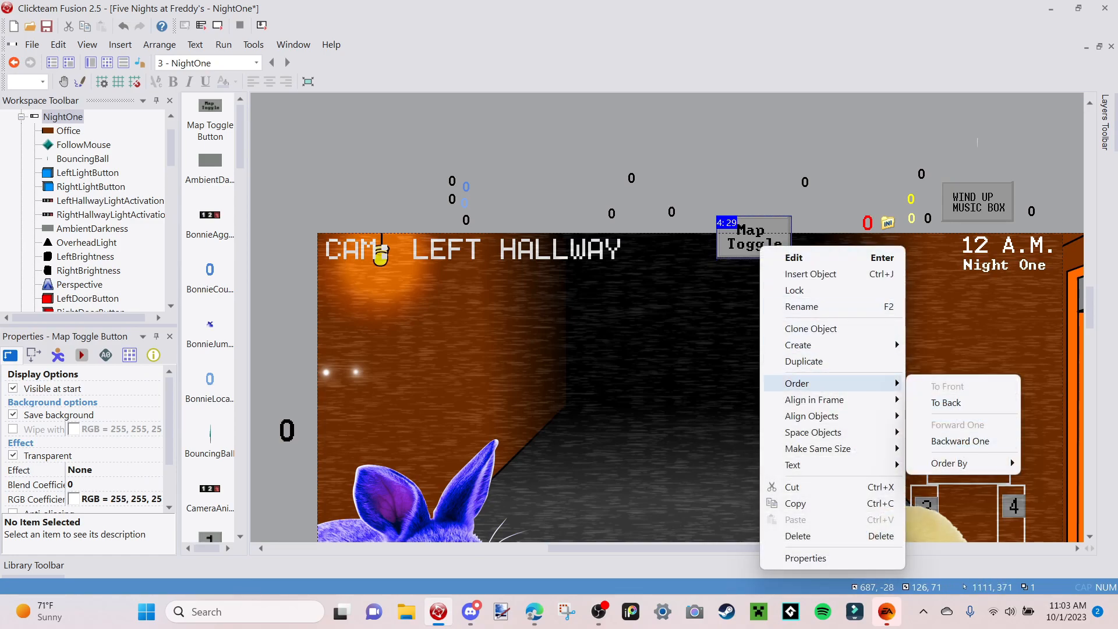
pyautogui.click(961, 441)
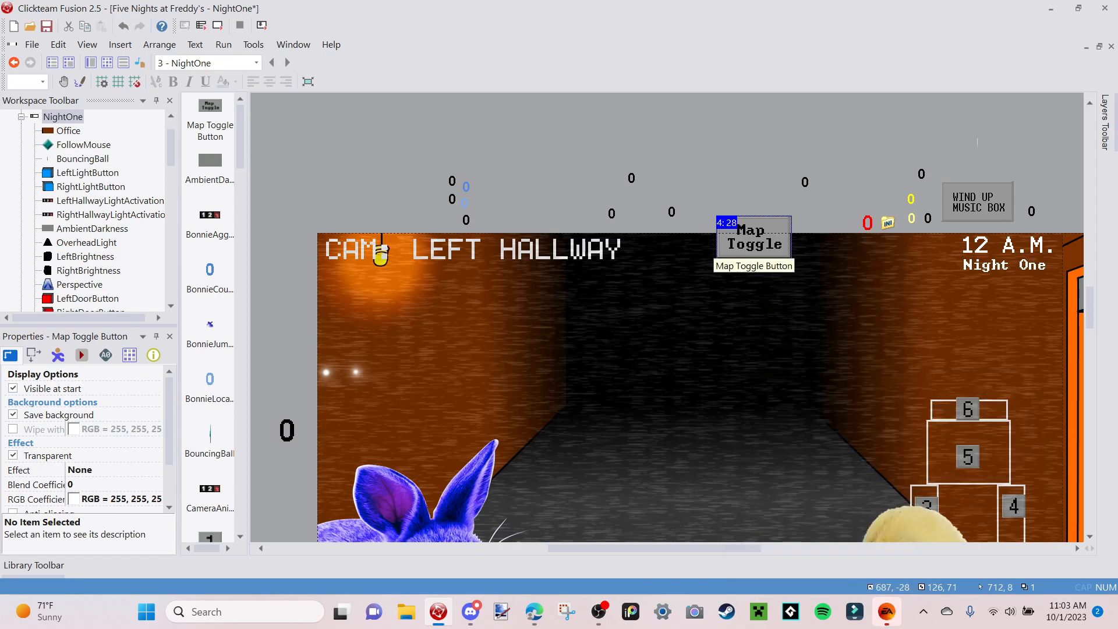
pyautogui.rightClick(731, 237)
pyautogui.moveTo(757, 373)
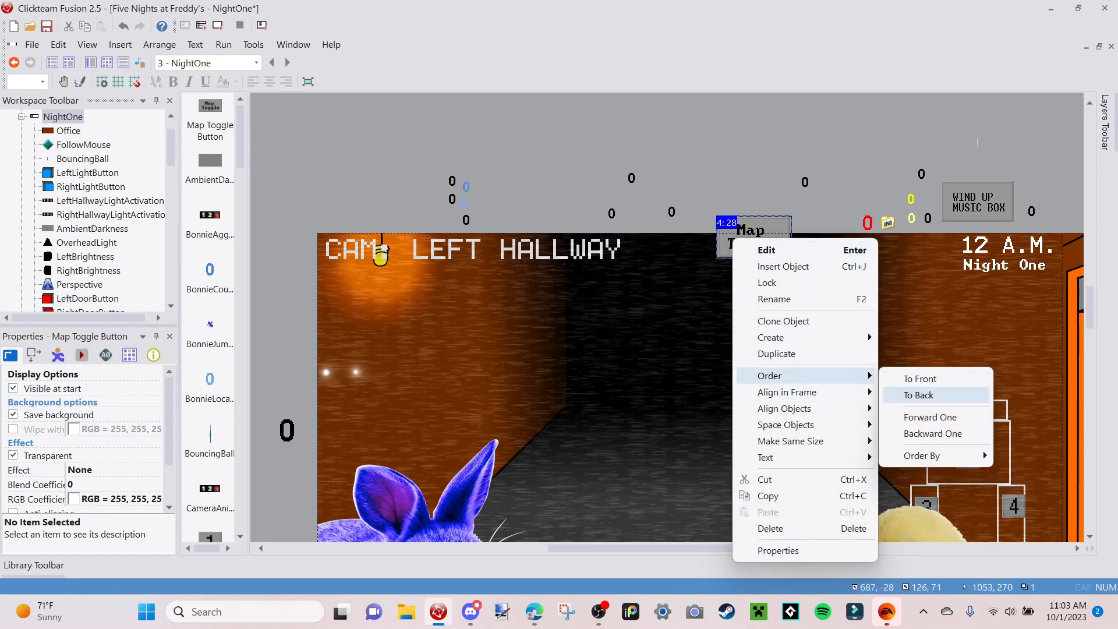
pyautogui.click(935, 395)
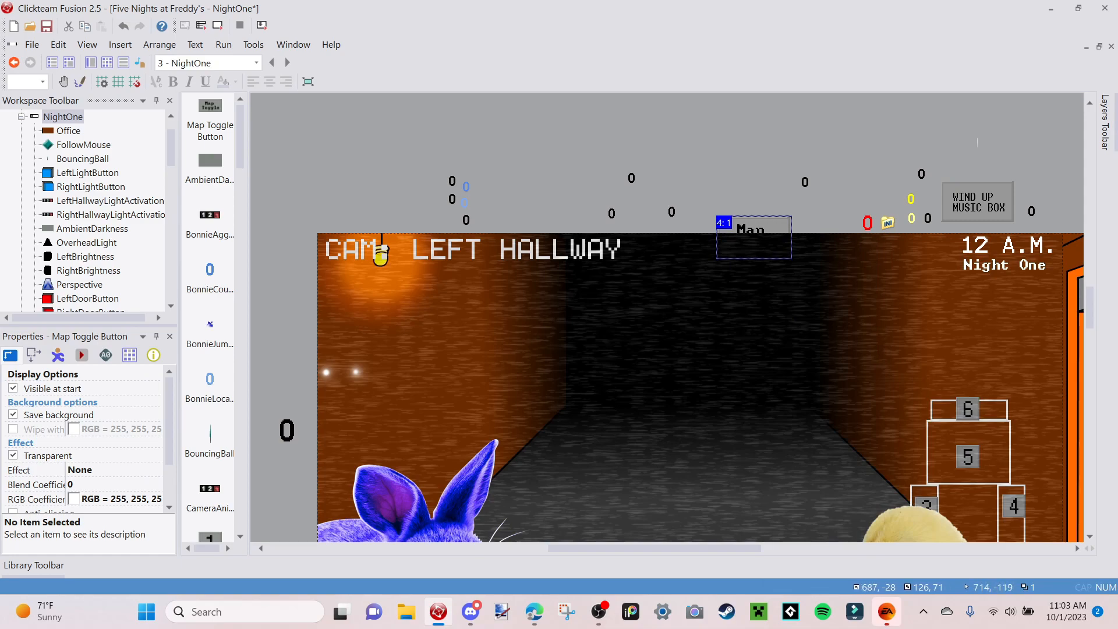
pyautogui.rightClick(777, 225)
pyautogui.moveTo(844, 360)
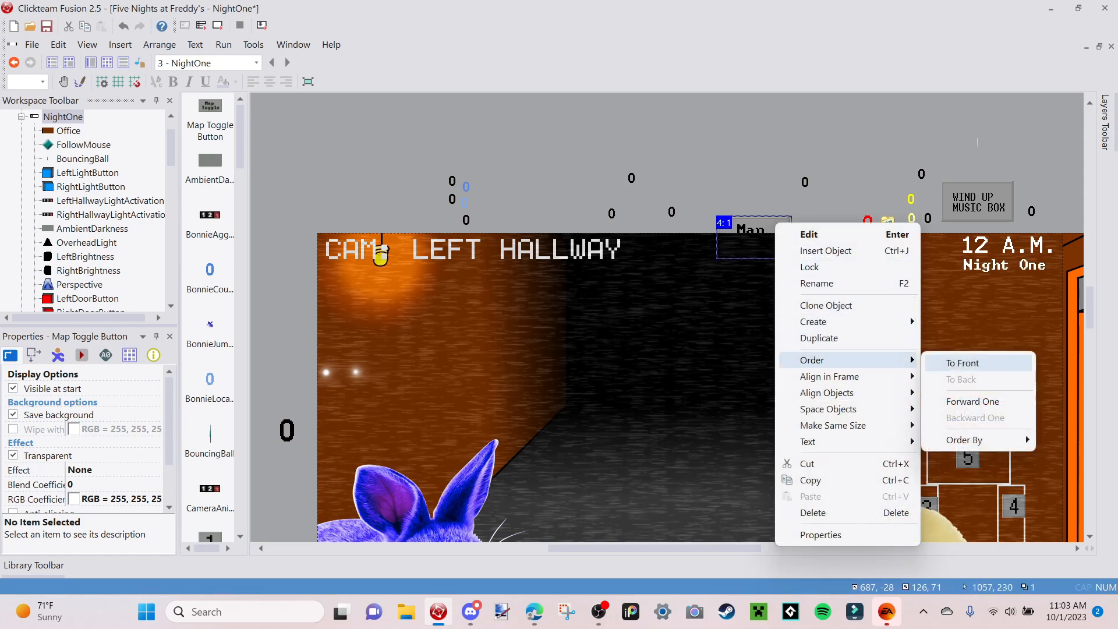
pyautogui.click(963, 362)
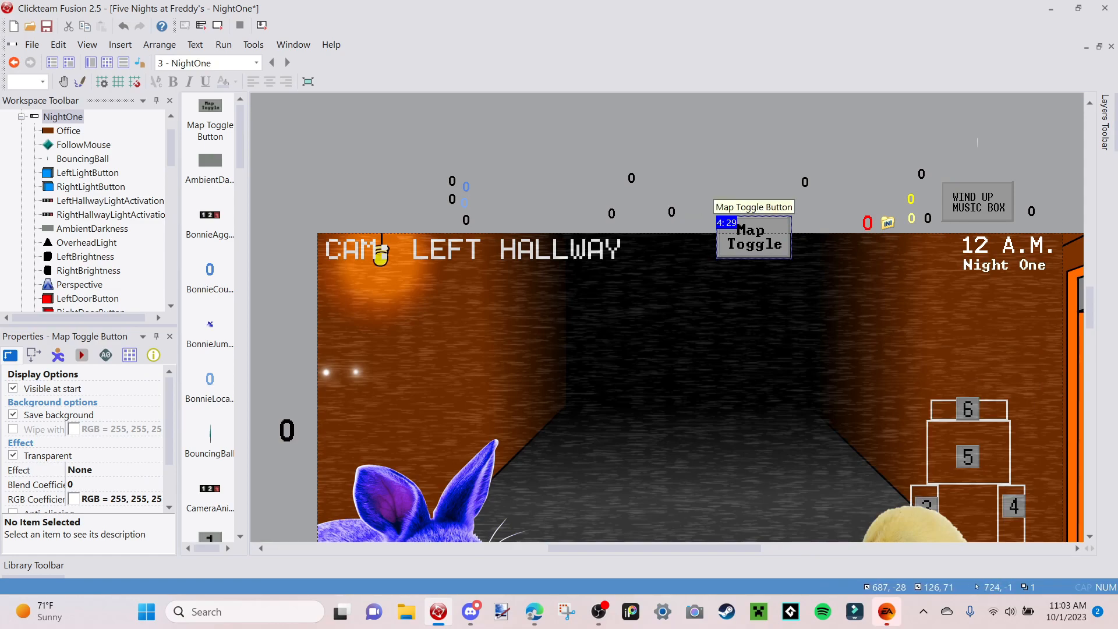
# Send the Map Toggle button one position backward in layer 4's object order.
pyautogui.rightClick(770, 235)
pyautogui.moveTo(815, 372)
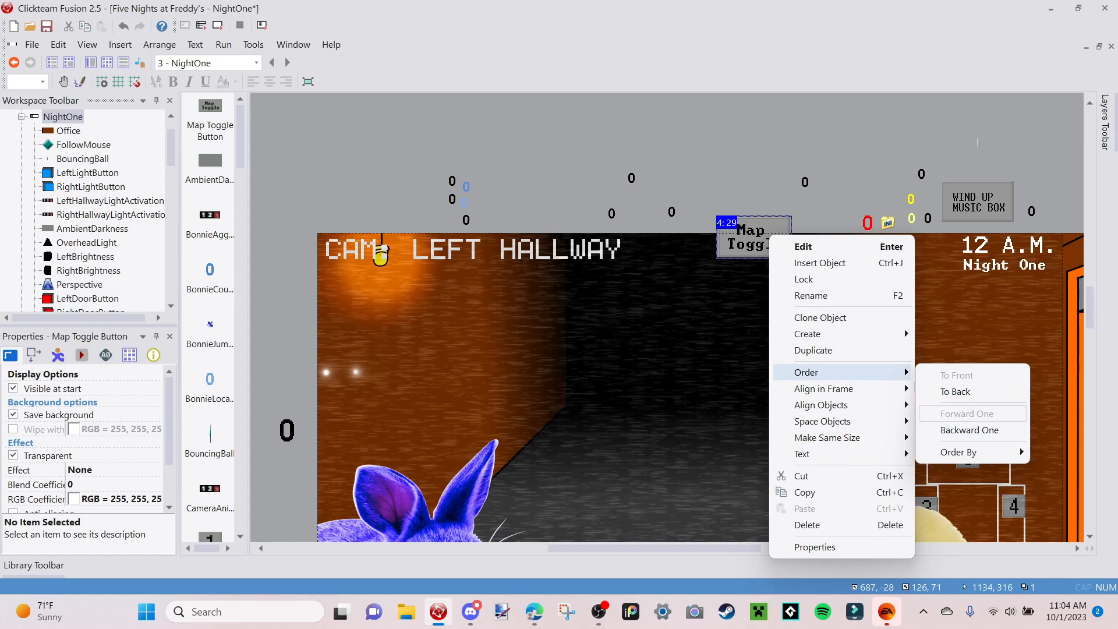
pyautogui.click(969, 430)
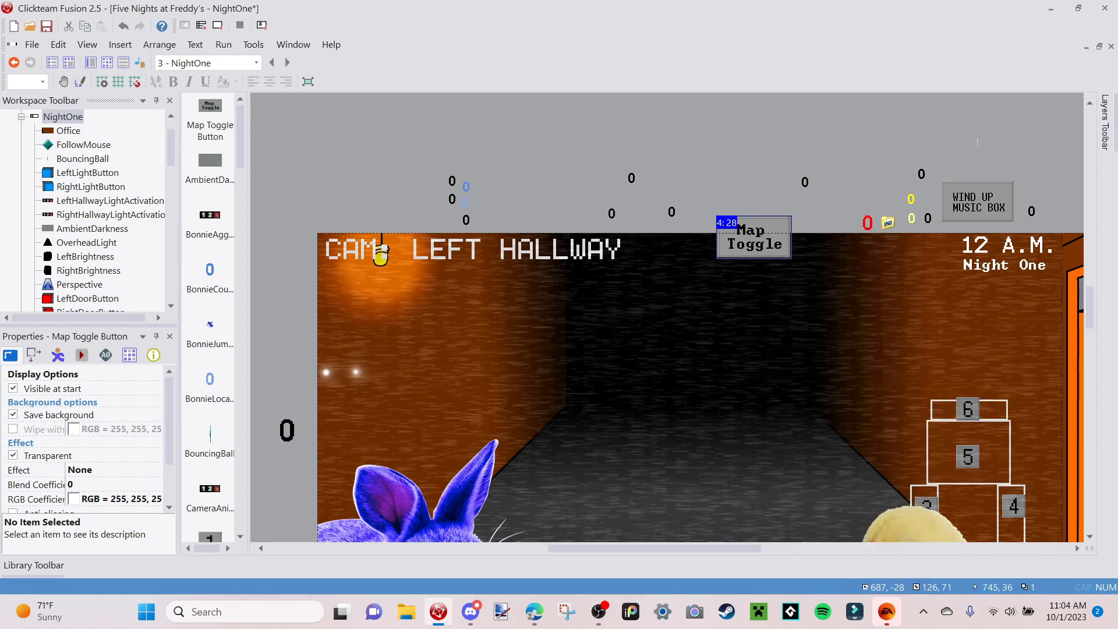
# Send the Map Toggle button backward one position at a time to position 15 in layer 4, behind the Static object.
pyautogui.rightClick(760, 205)
pyautogui.rightClick(744, 231)
pyautogui.moveTo(780, 367)
pyautogui.click(961, 427)
pyautogui.moveTo(750, 230); pyautogui.dragTo(741, 226, button='right')
pyautogui.click(781, 274)
pyautogui.rightClick(737, 227)
pyautogui.moveTo(774, 364)
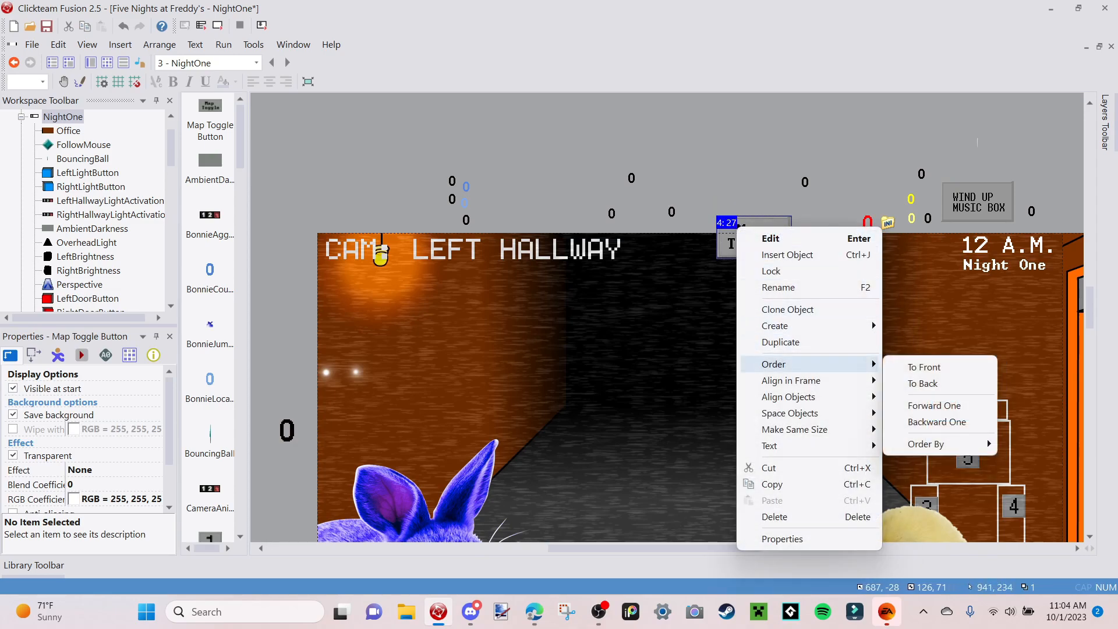
pyautogui.click(950, 422)
pyautogui.rightClick(767, 247)
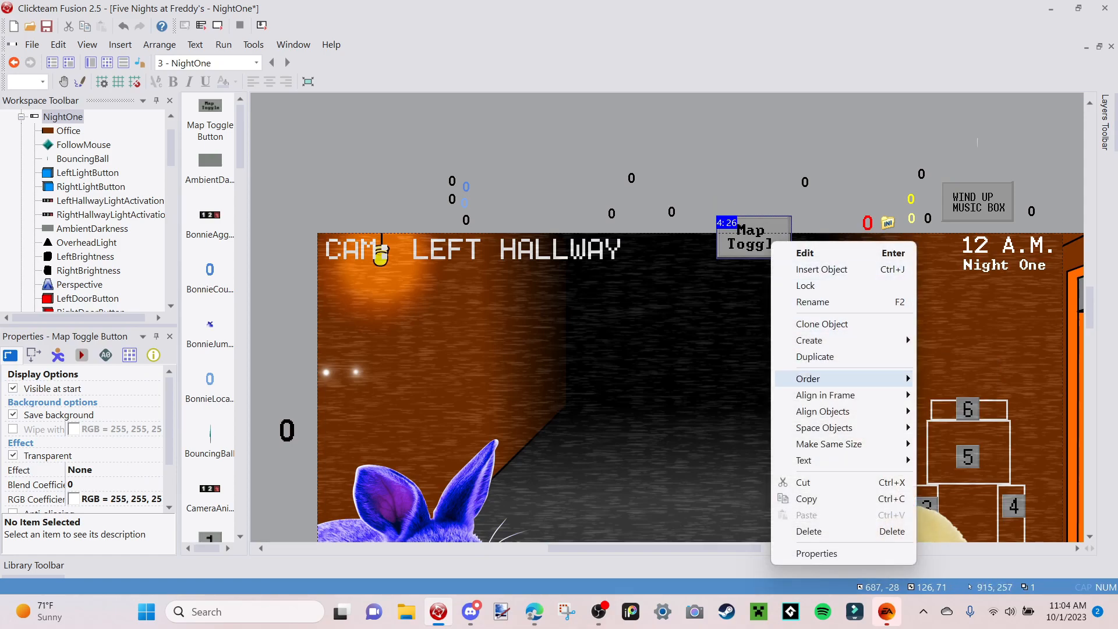
pyautogui.click(961, 423)
pyautogui.rightClick(752, 231)
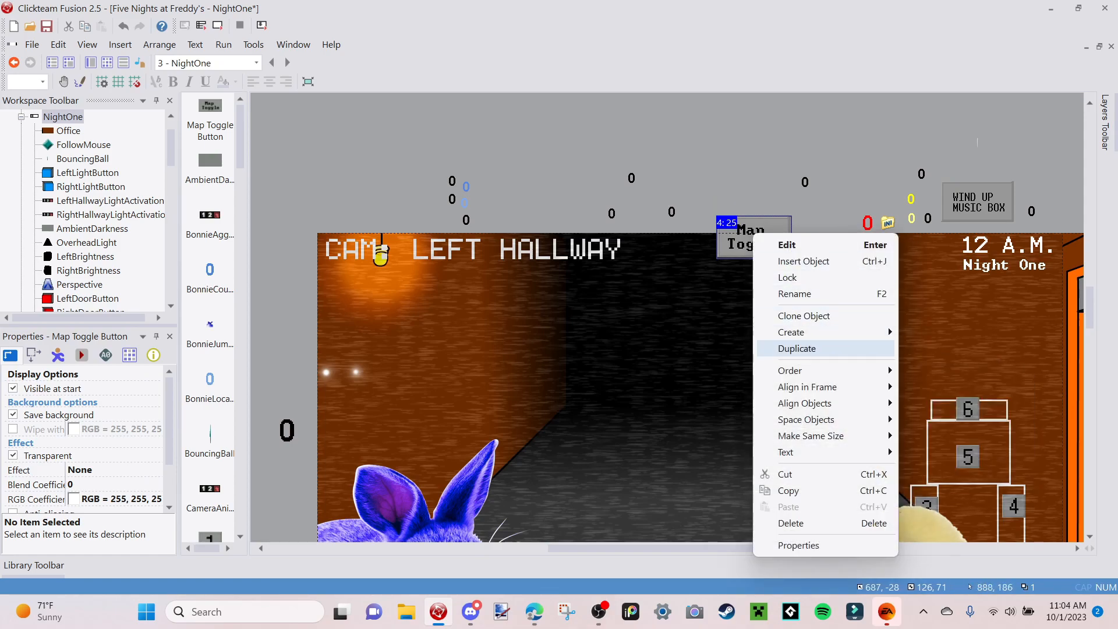
pyautogui.click(949, 427)
pyautogui.rightClick(775, 228)
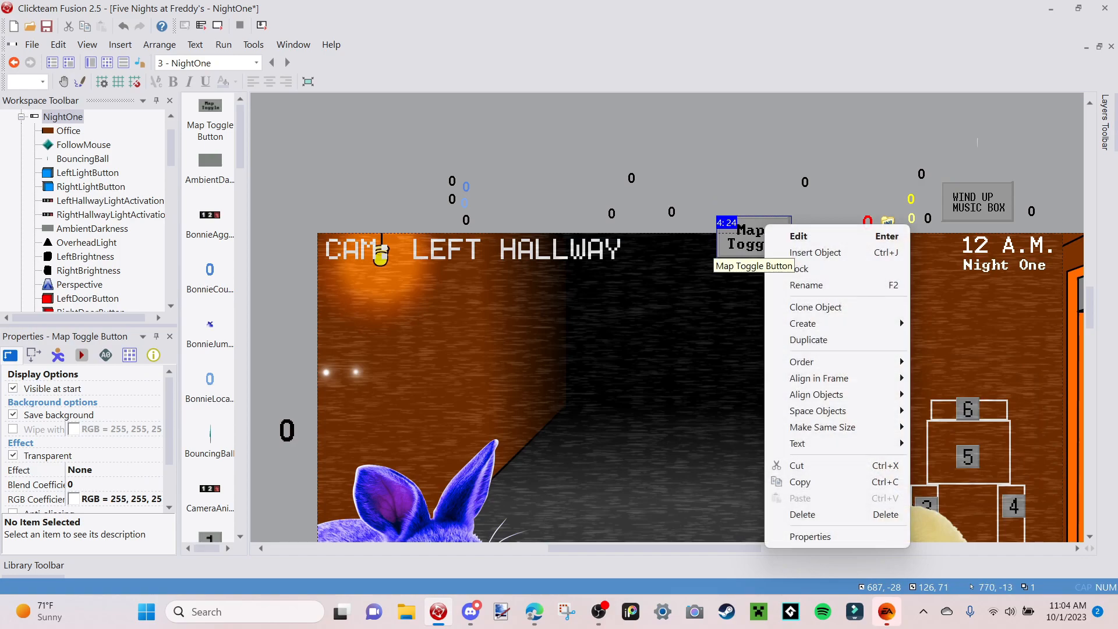
pyautogui.click(961, 417)
pyautogui.rightClick(751, 255)
pyautogui.moveTo(783, 392)
pyautogui.click(956, 449)
pyautogui.rightClick(741, 229)
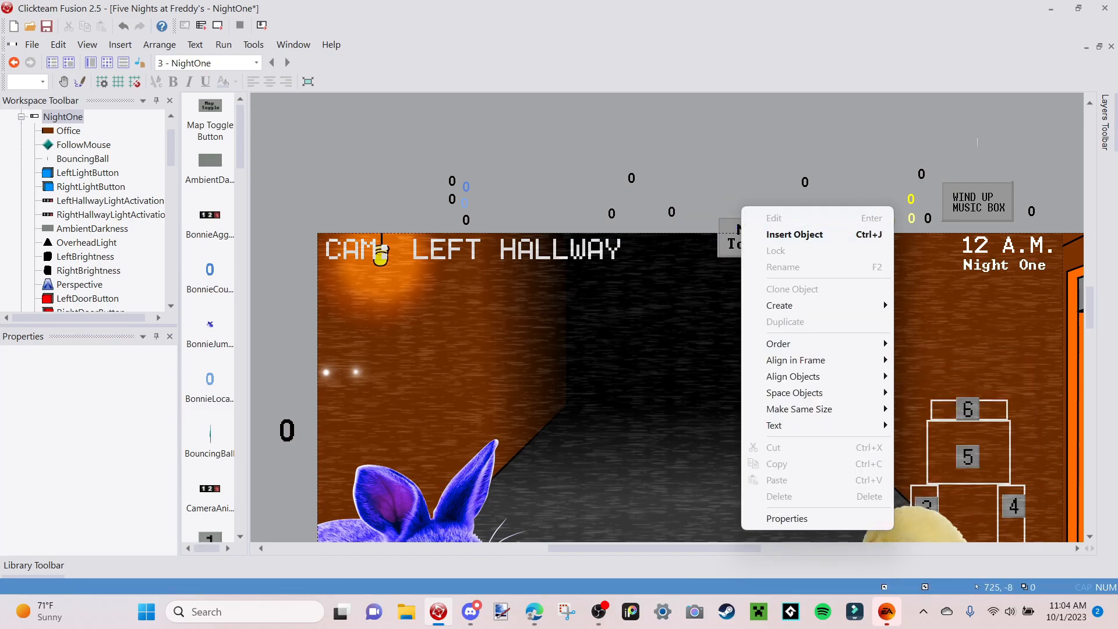
pyautogui.moveTo(781, 367)
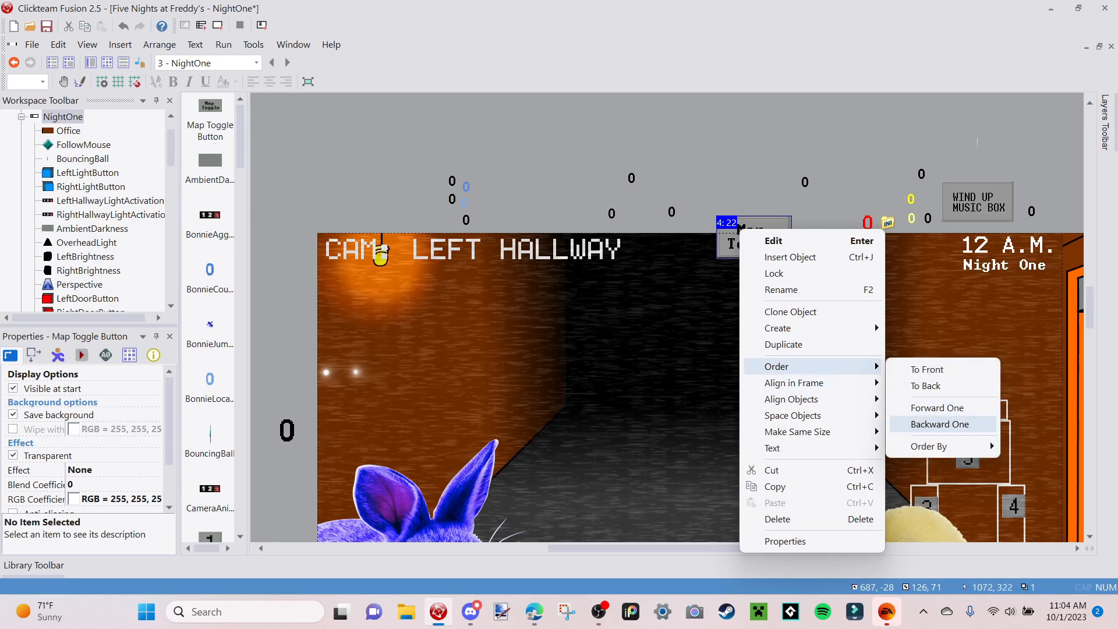
pyautogui.click(940, 424)
pyautogui.rightClick(753, 235)
pyautogui.moveTo(790, 375)
pyautogui.click(943, 432)
pyautogui.rightClick(738, 228)
pyautogui.moveTo(815, 355)
pyautogui.click(937, 413)
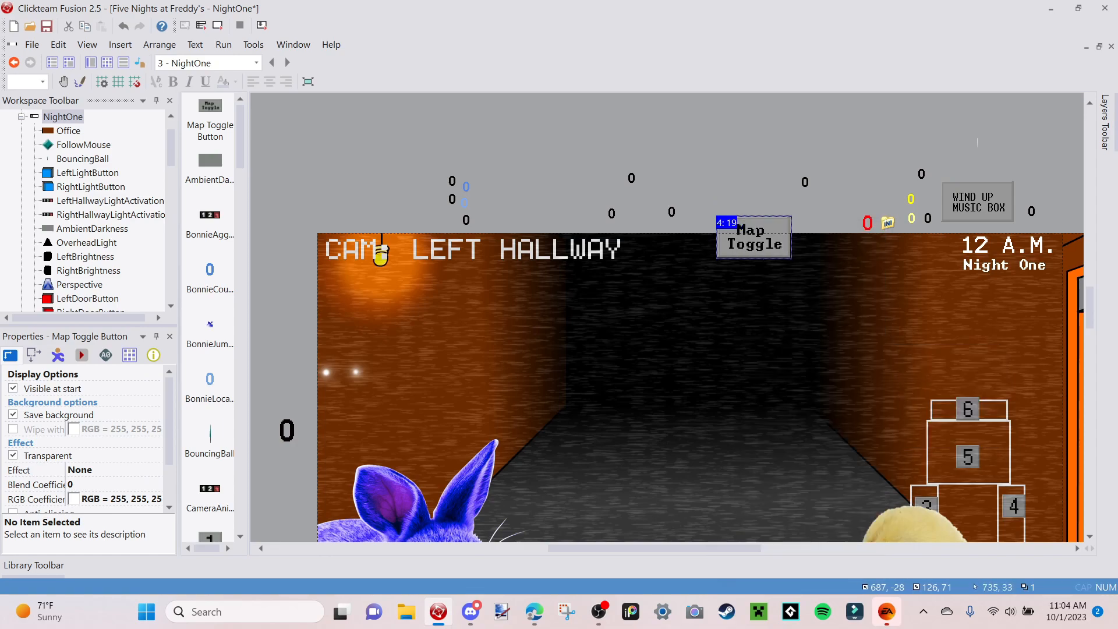
pyautogui.rightClick(736, 250)
pyautogui.moveTo(815, 389)
pyautogui.click(944, 448)
pyautogui.rightClick(777, 238)
pyautogui.click(967, 434)
pyautogui.rightClick(763, 233)
pyautogui.click(970, 425)
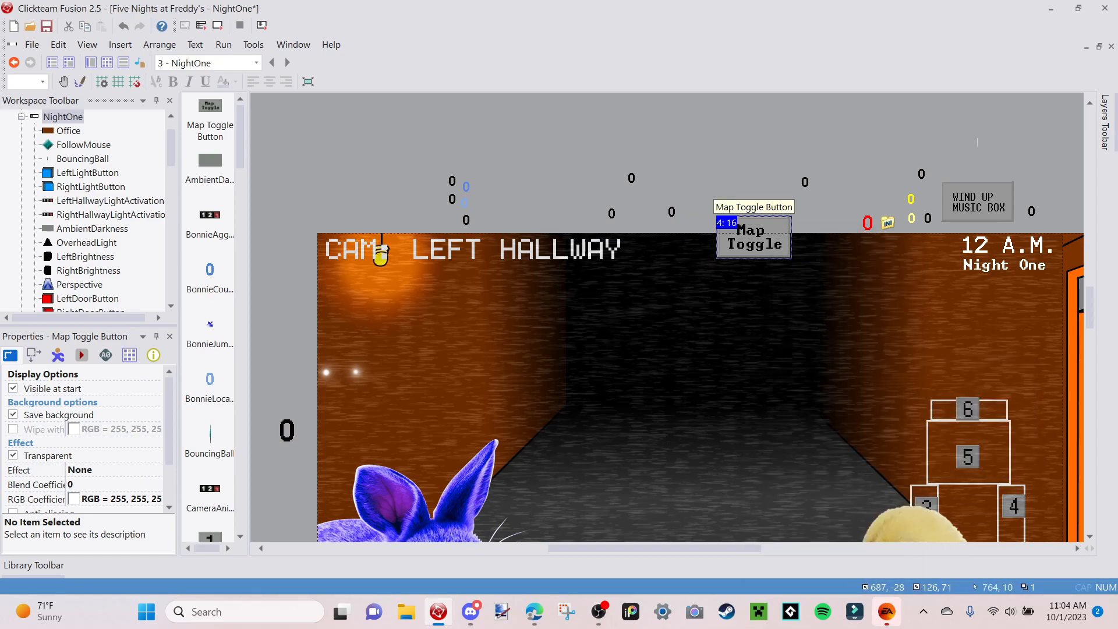
pyautogui.rightClick(762, 237)
pyautogui.click(961, 437)
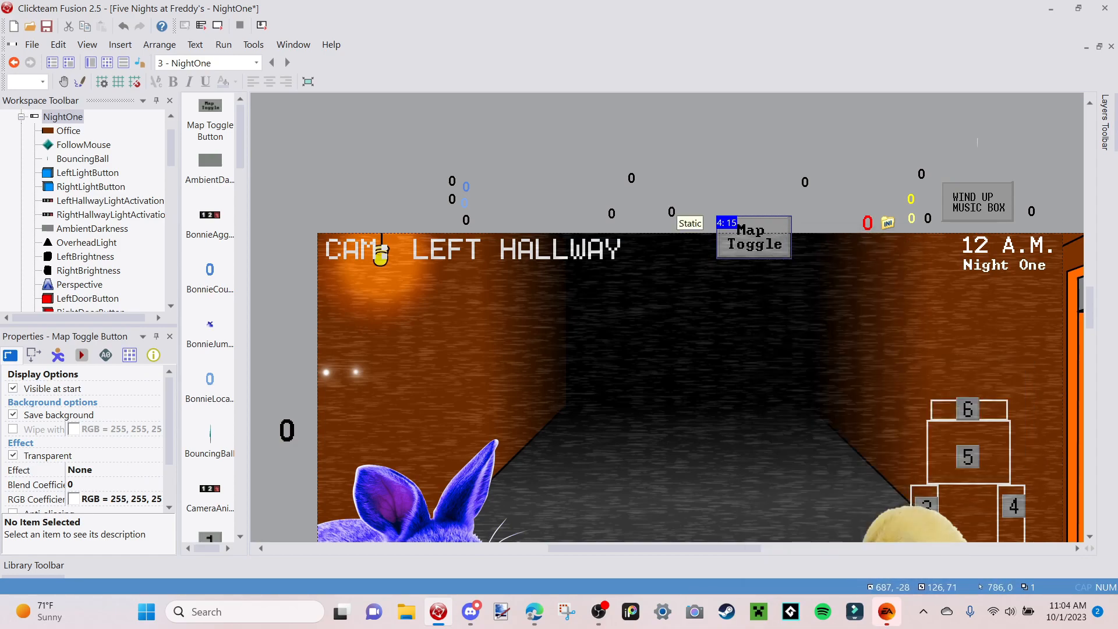
# Move the Map Toggle button into the hallway view at X 598, Y 90, and lock the Static object.
pyautogui.moveTo(775, 233); pyautogui.dragTo(723, 302)
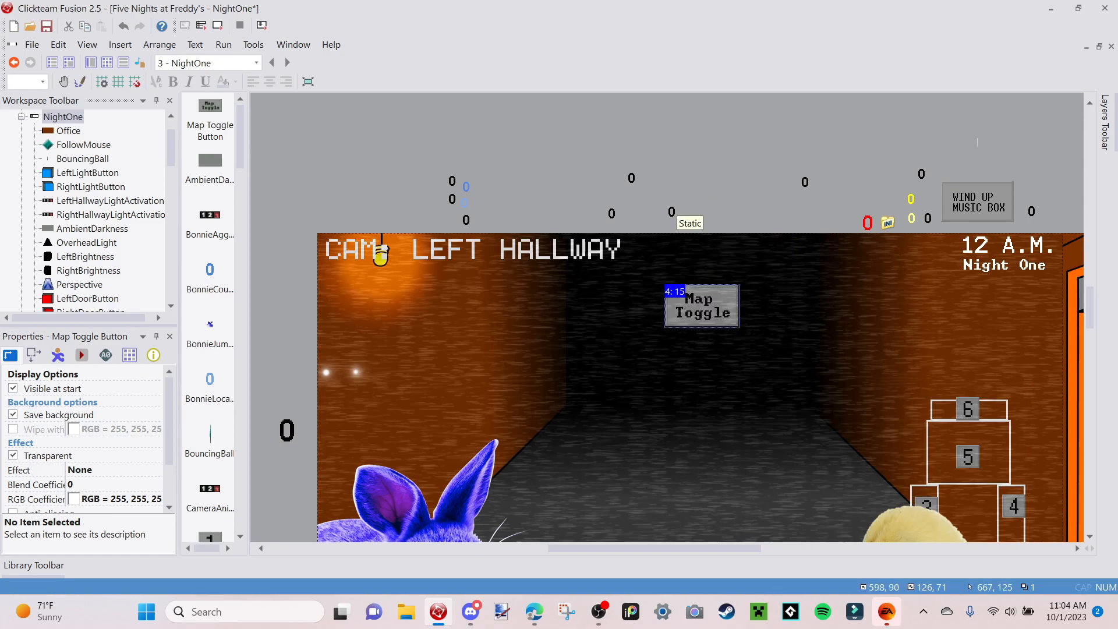
pyautogui.click(709, 279)
pyautogui.rightClick(709, 279)
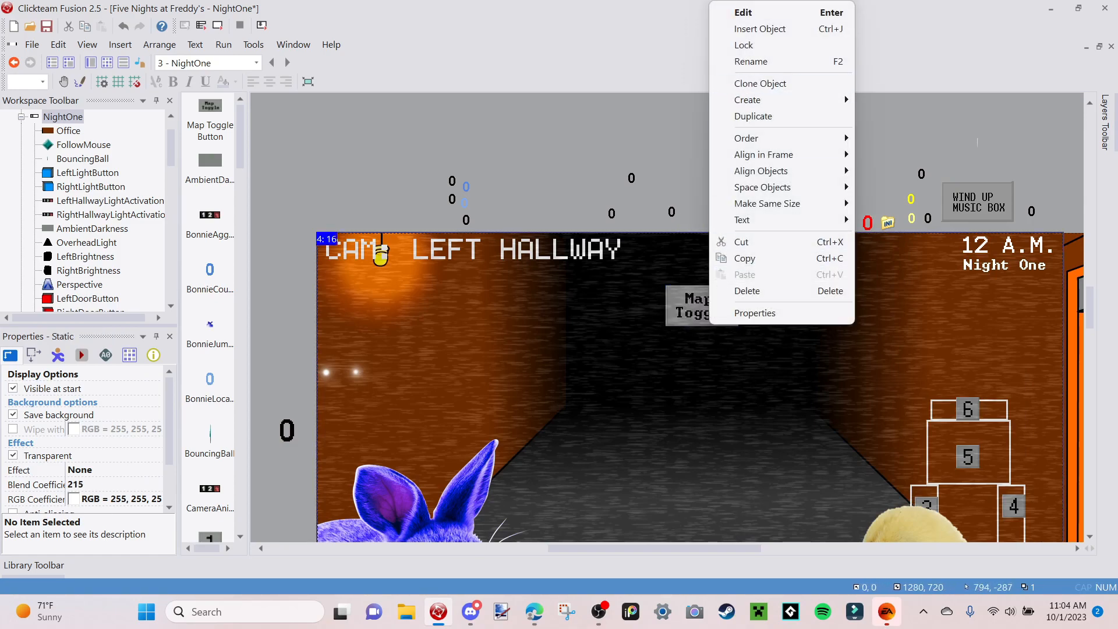
pyautogui.click(775, 42)
# Place the Map Toggle button directly above the camera map at about X 1056, Y 200.
pyautogui.click(698, 303)
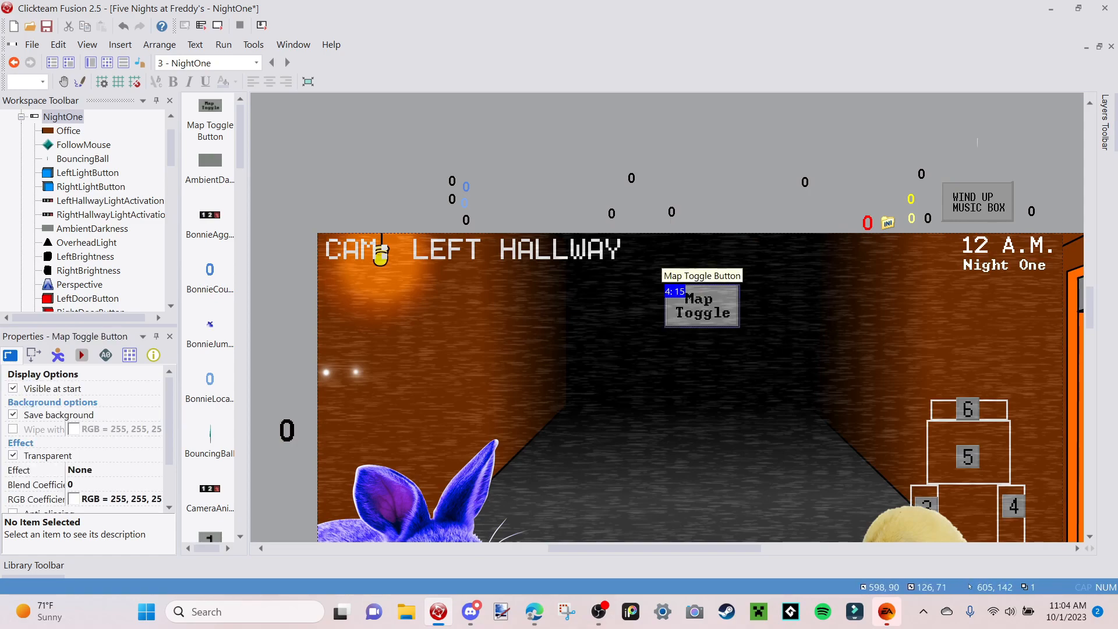
pyautogui.moveTo(711, 313); pyautogui.dragTo(978, 376)
pyautogui.click(734, 140)
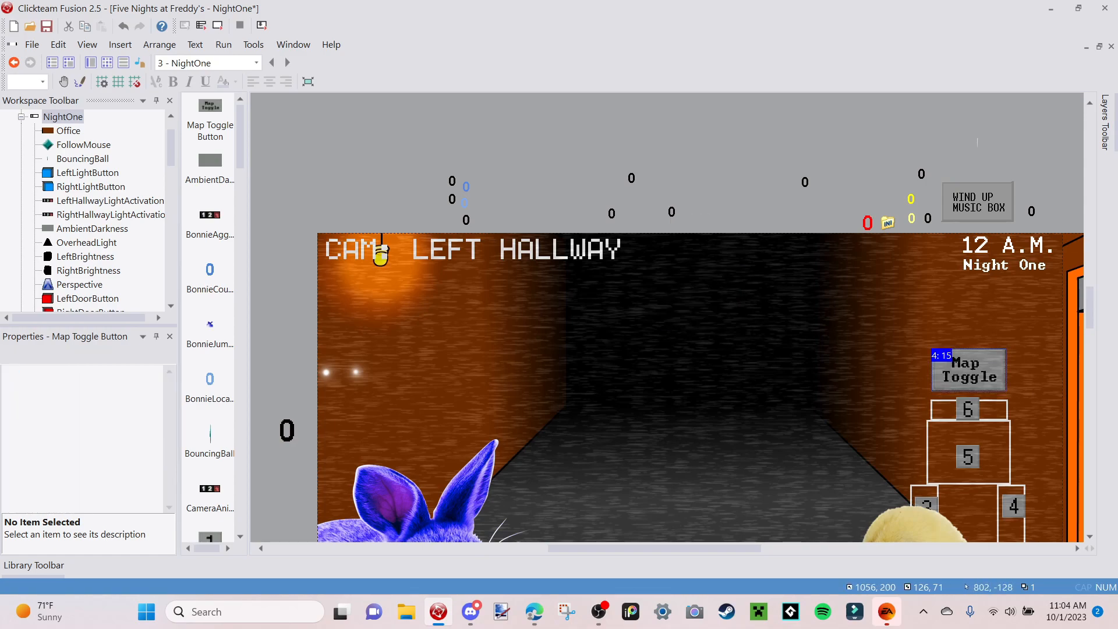
# Run the frame, bring up the camera view and switch through cameras 6, 5 and 3 to test the button's placement.
pyautogui.scroll(-3, 734, 140)
pyautogui.click(218, 25)
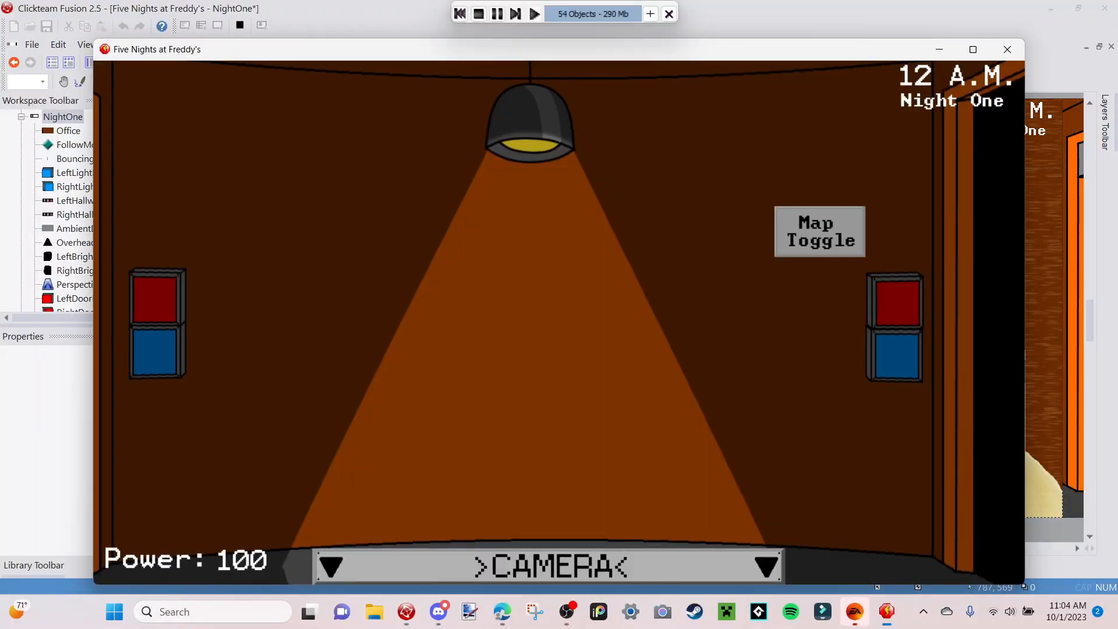
pyautogui.moveTo(548, 566)
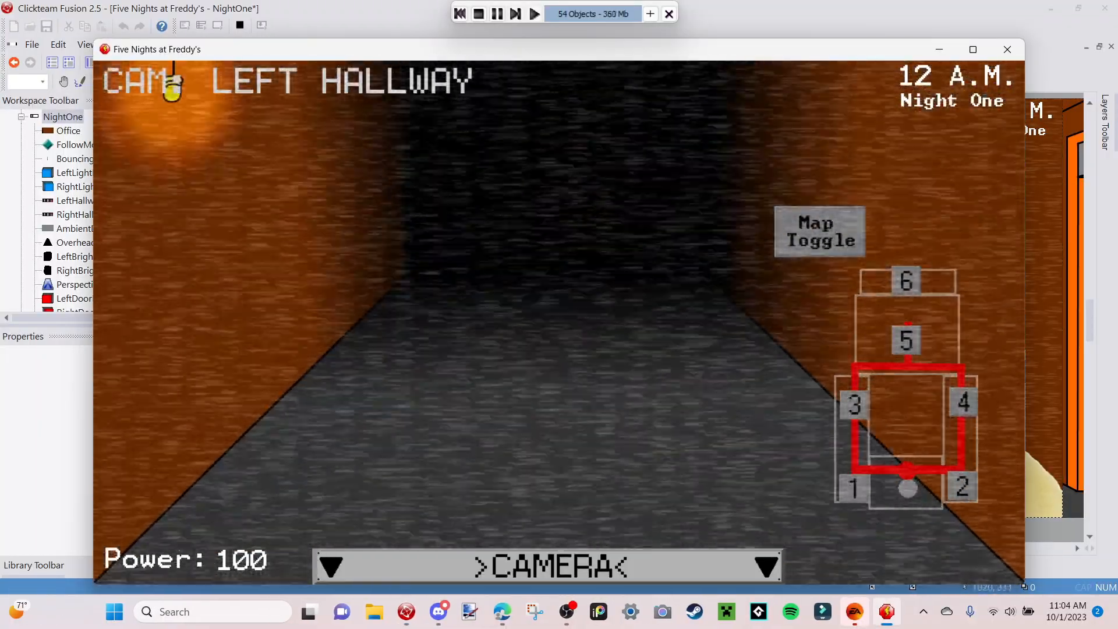
pyautogui.click(906, 281)
pyautogui.click(907, 341)
pyautogui.click(855, 404)
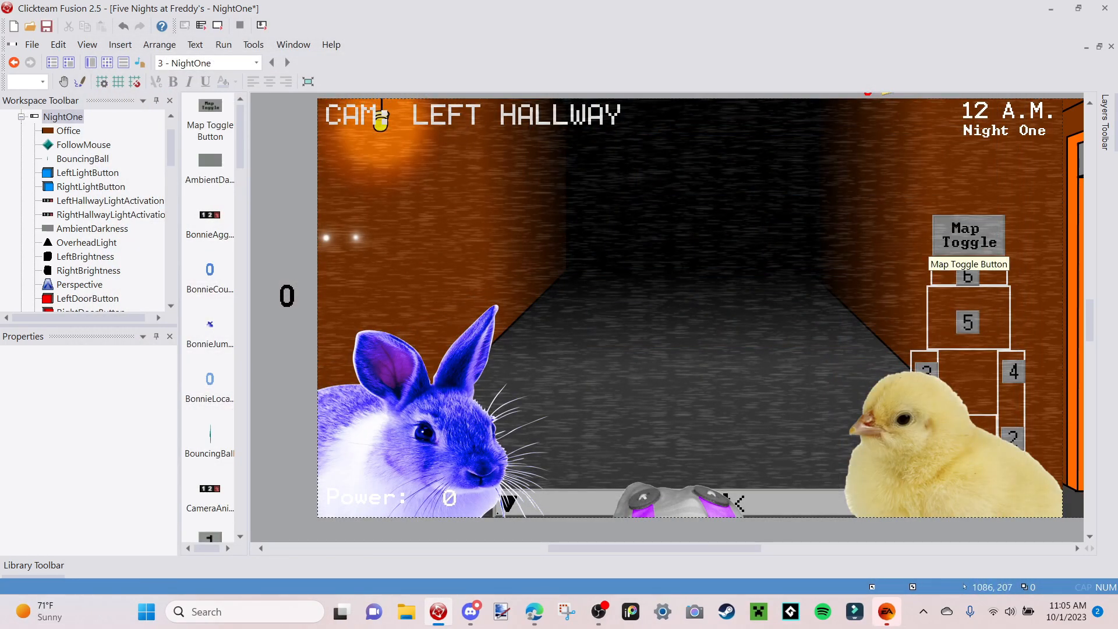
# Keep the Map Toggle button at X 1056, Y 200 and turn off Follow the frame in its runtime options.
pyautogui.click(950, 226)
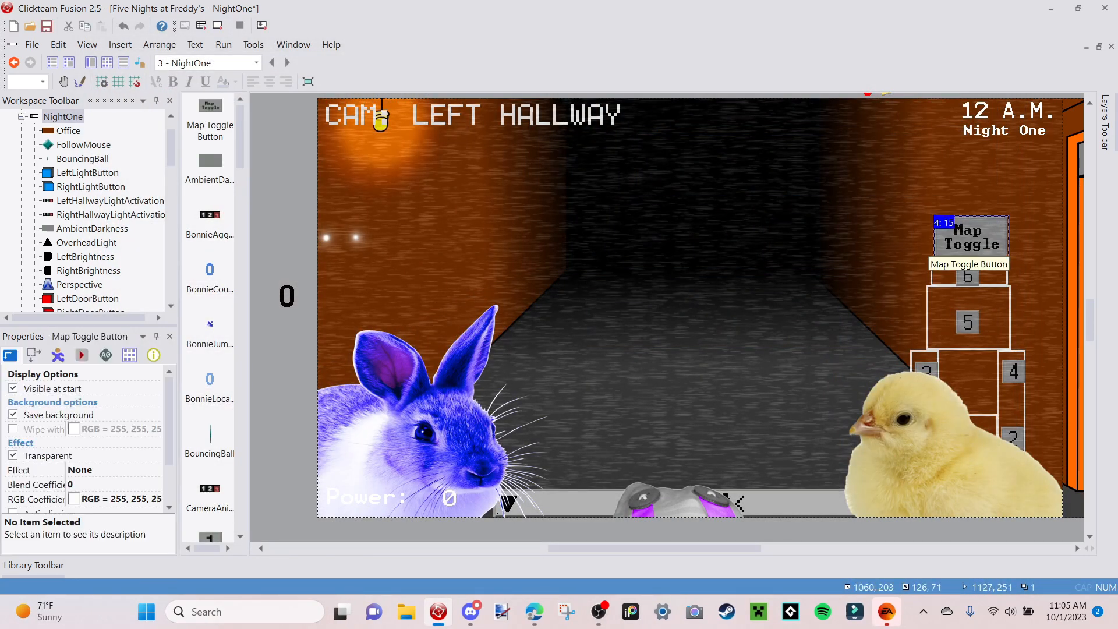
pyautogui.moveTo(966, 250); pyautogui.dragTo(963, 249)
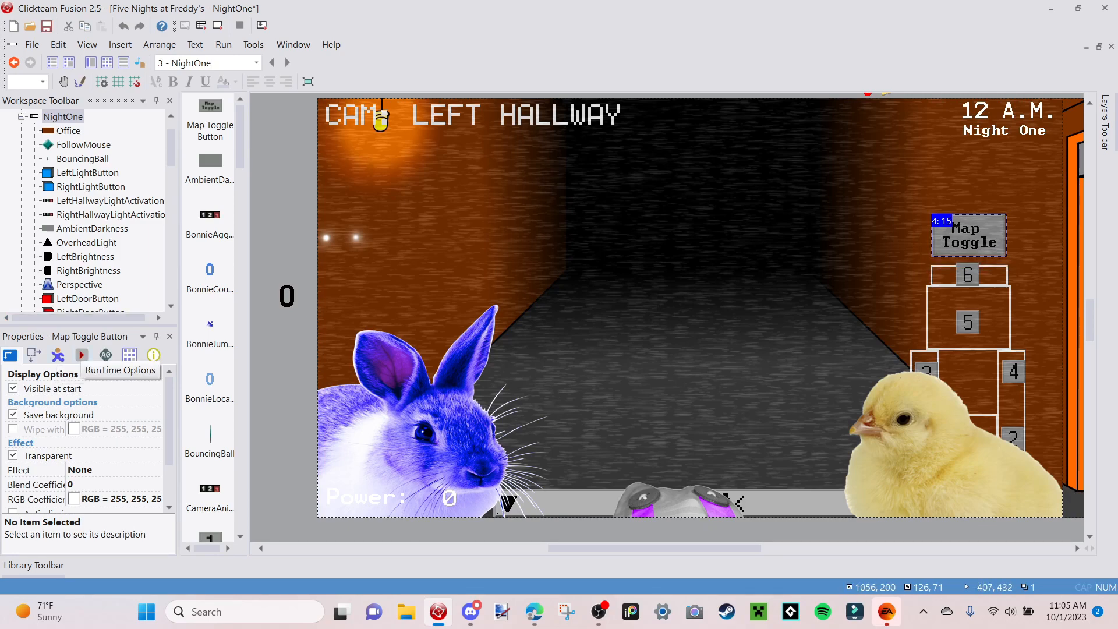
pyautogui.click(81, 355)
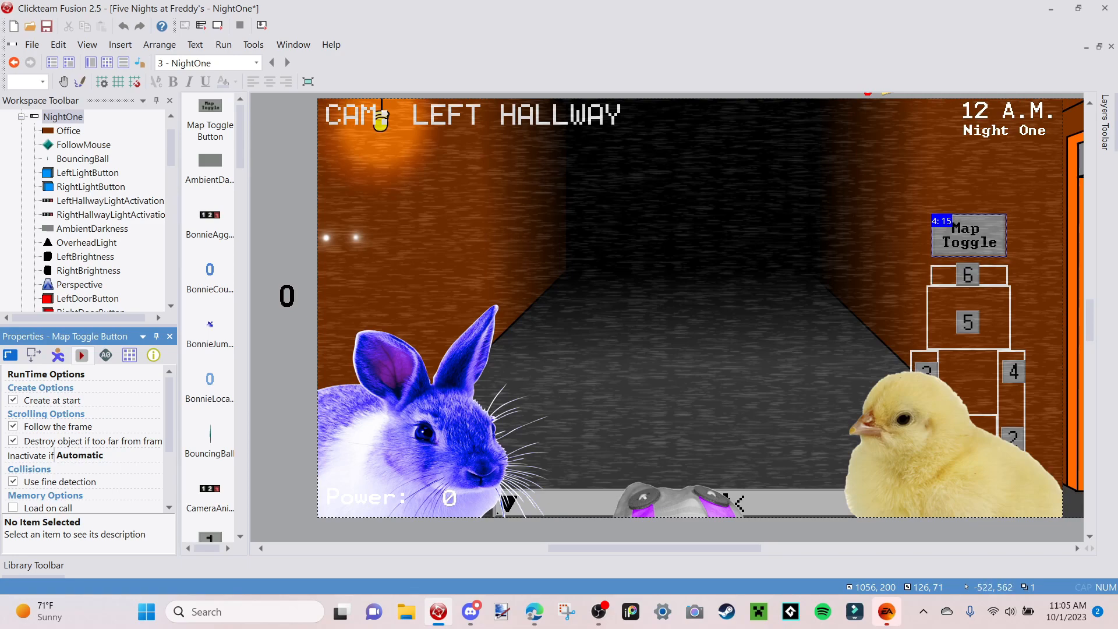
pyautogui.click(13, 426)
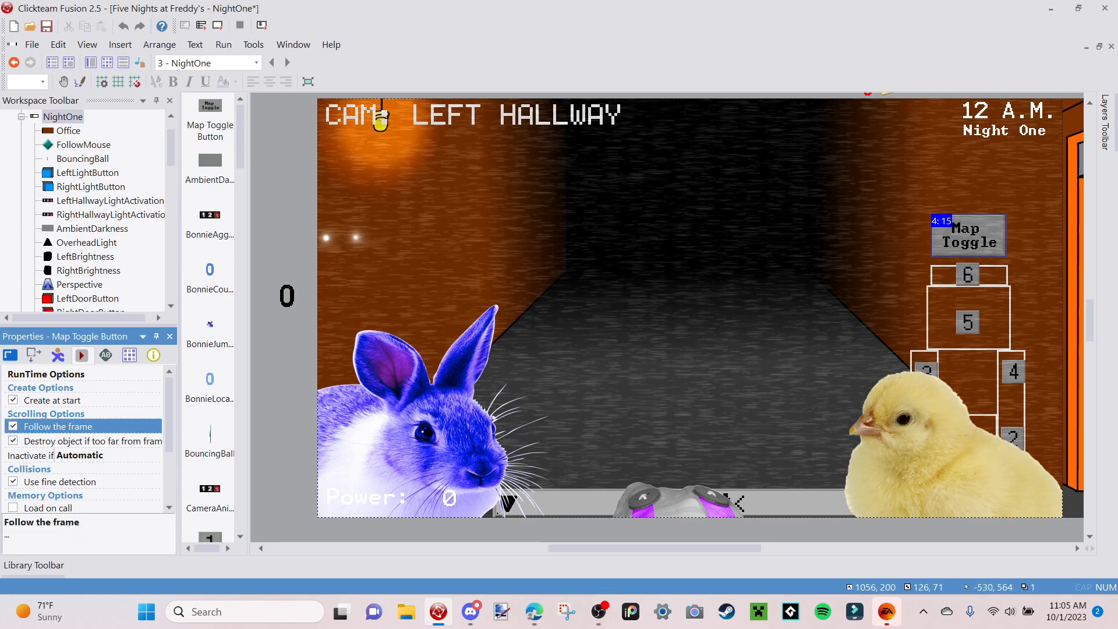
# Run the frame again, check the Map Toggle button on the camera 5 view, and end the test run.
pyautogui.click(217, 25)
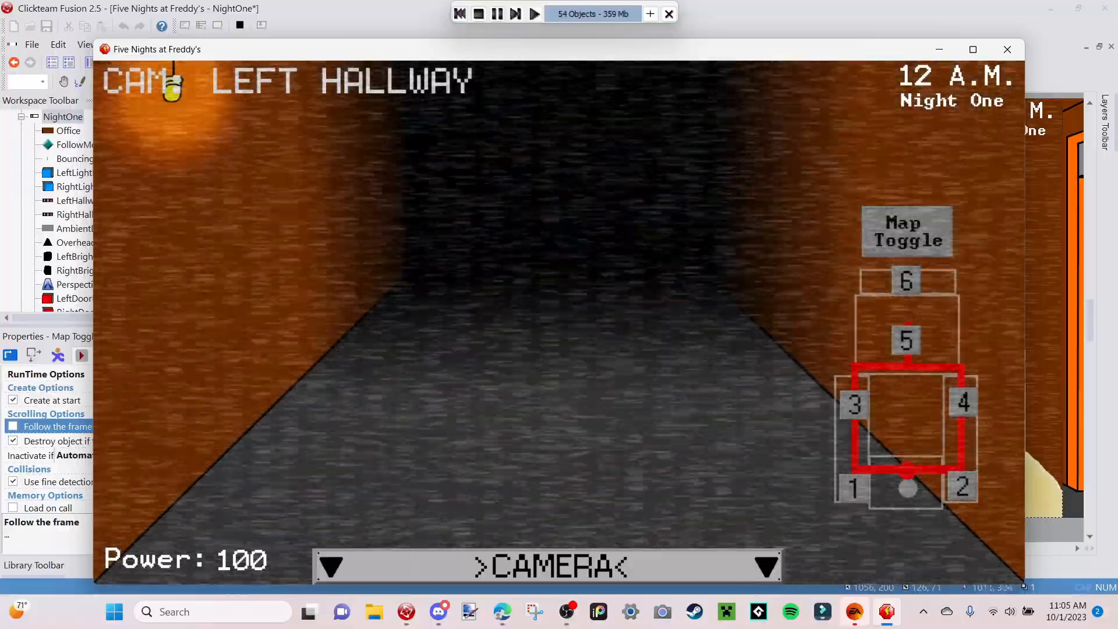
pyautogui.click(906, 340)
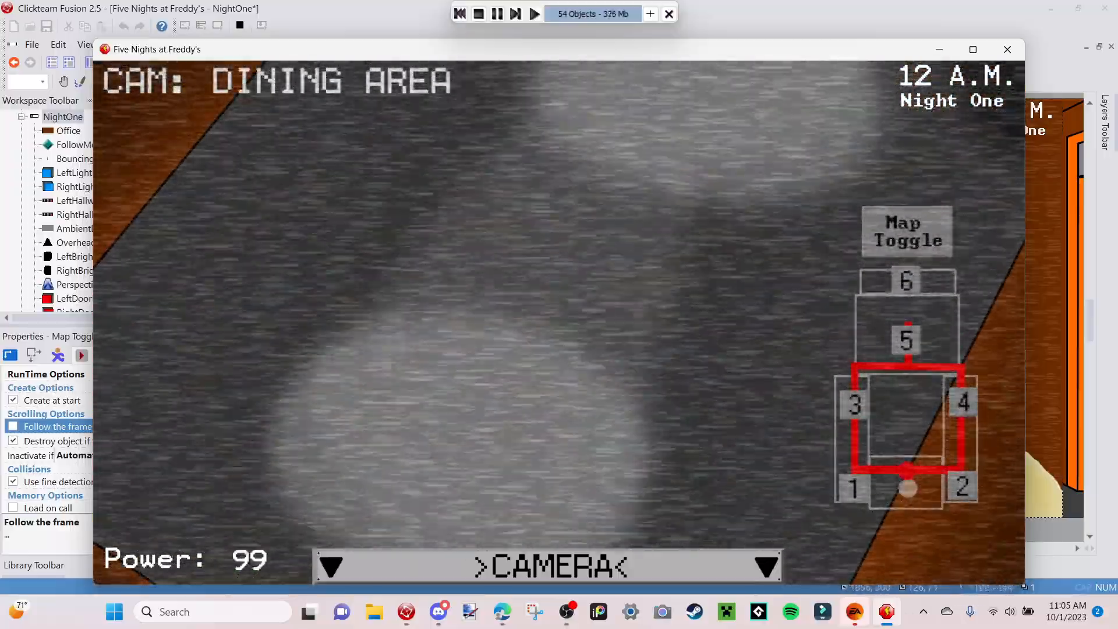
pyautogui.click(1007, 49)
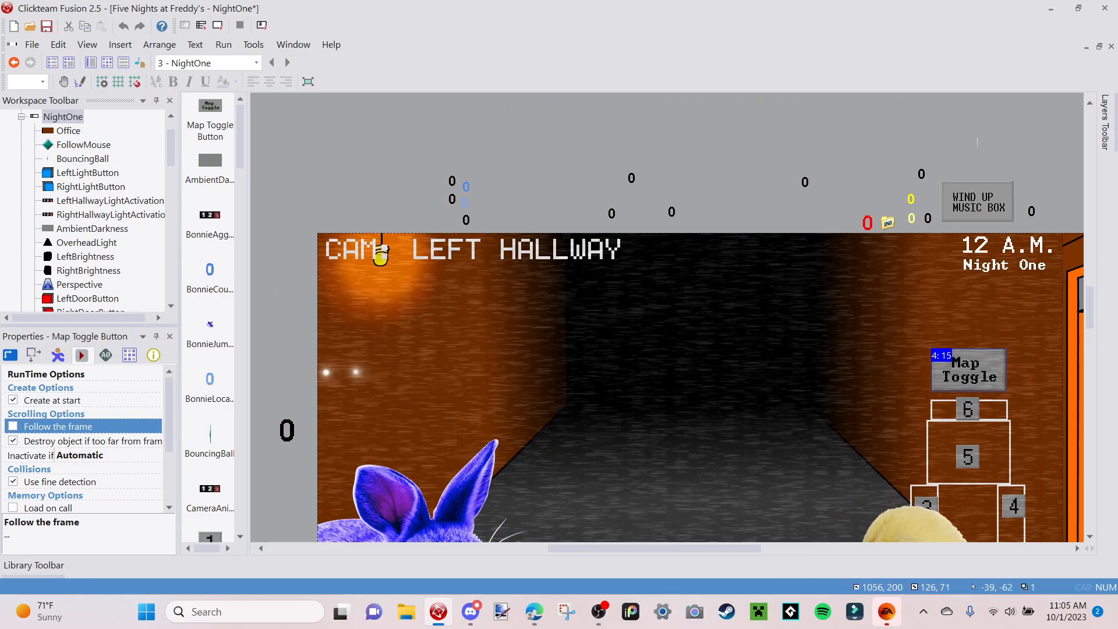
# Insert a new Counter object just above the frame's upper-left corner at X 6, Y -32.
pyautogui.rightClick(295, 198)
pyautogui.press('Escape')
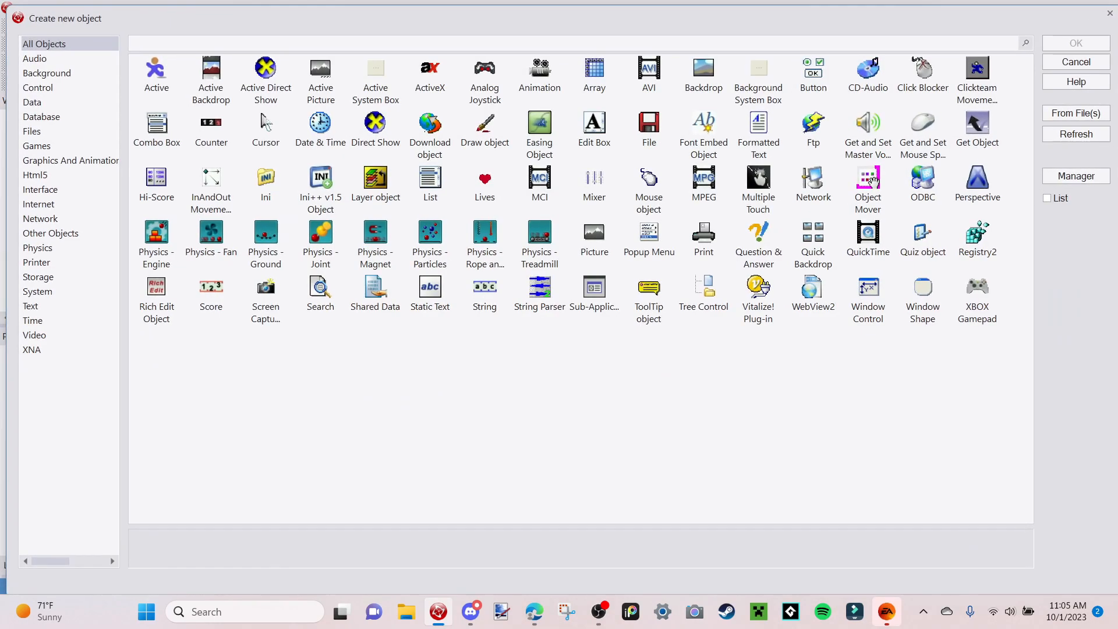
pyautogui.click(211, 127)
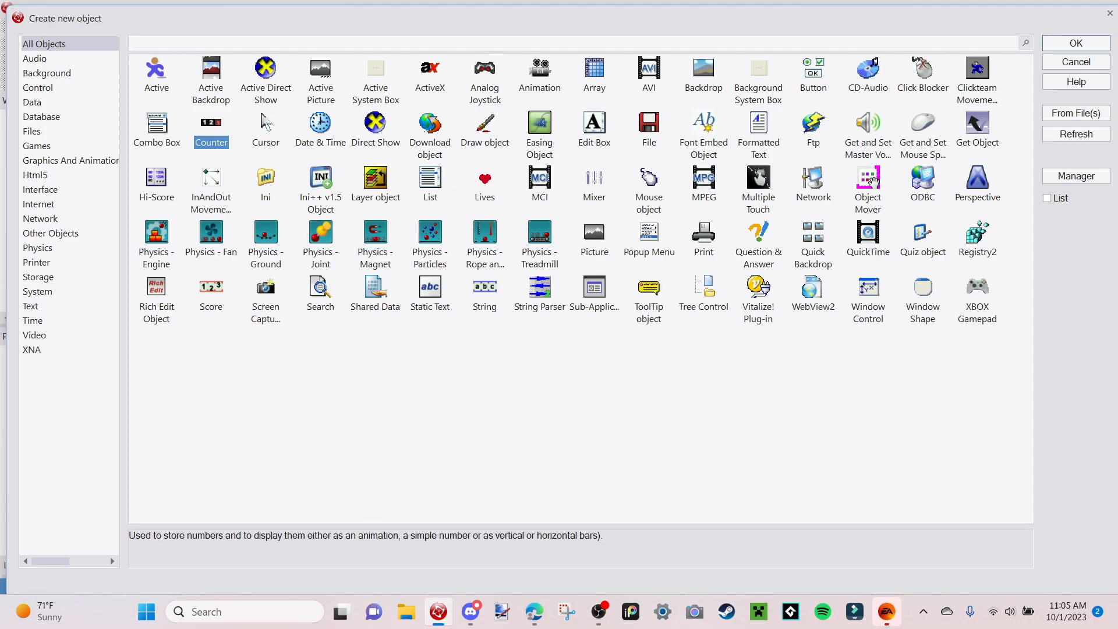
pyautogui.click(1076, 43)
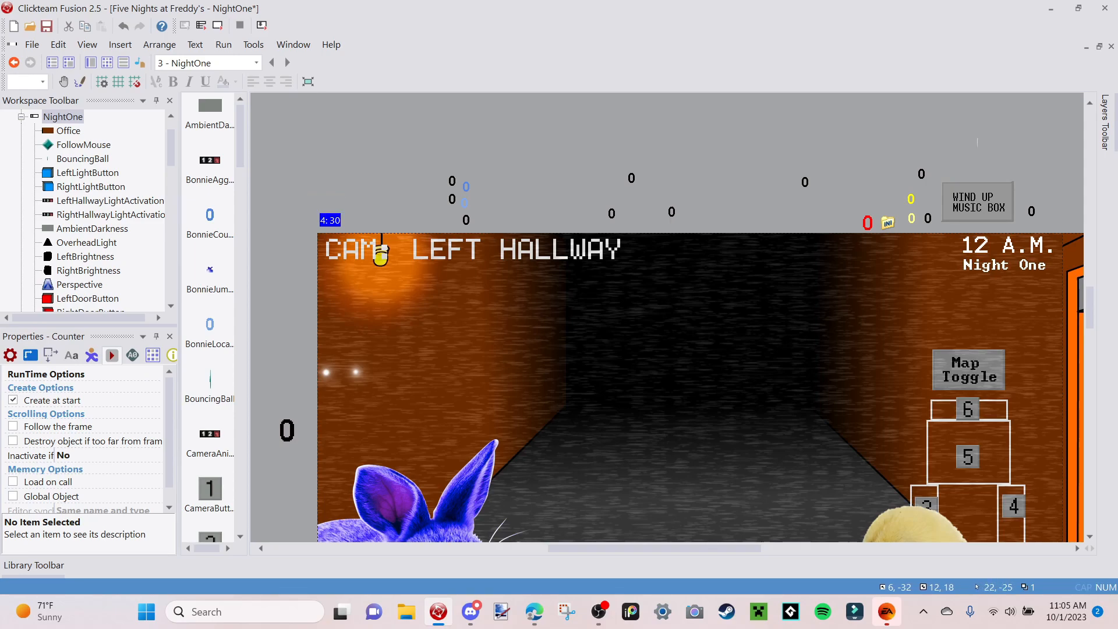
# Rename the new counter as Map Toggle Function and deselect it.
pyautogui.rightClick(329, 220)
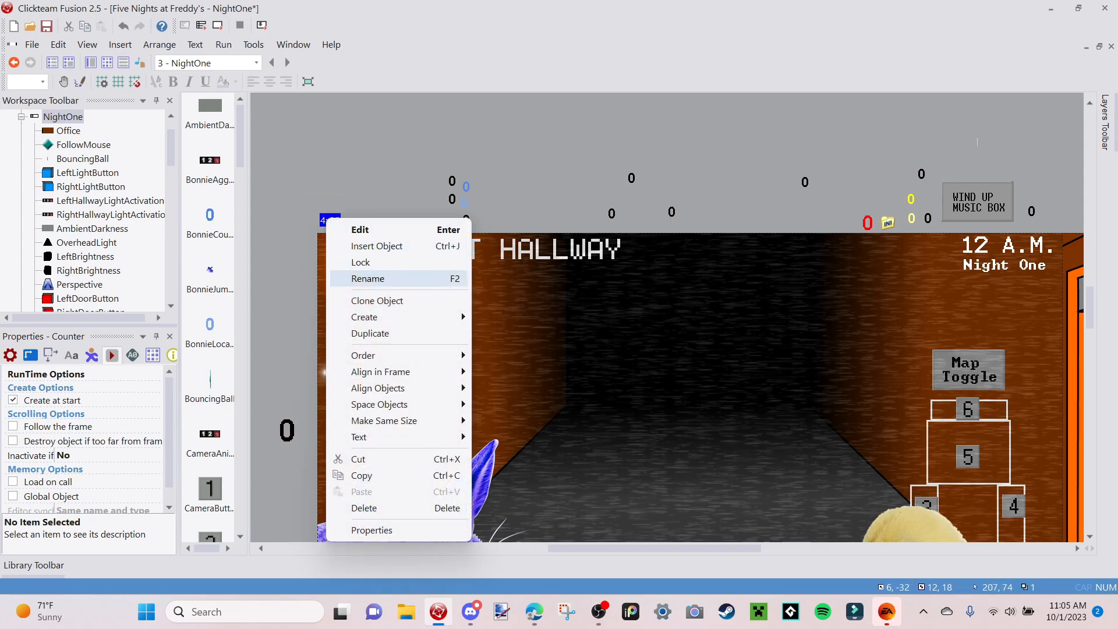
pyautogui.click(367, 278)
pyautogui.write('Map Toggle Function')
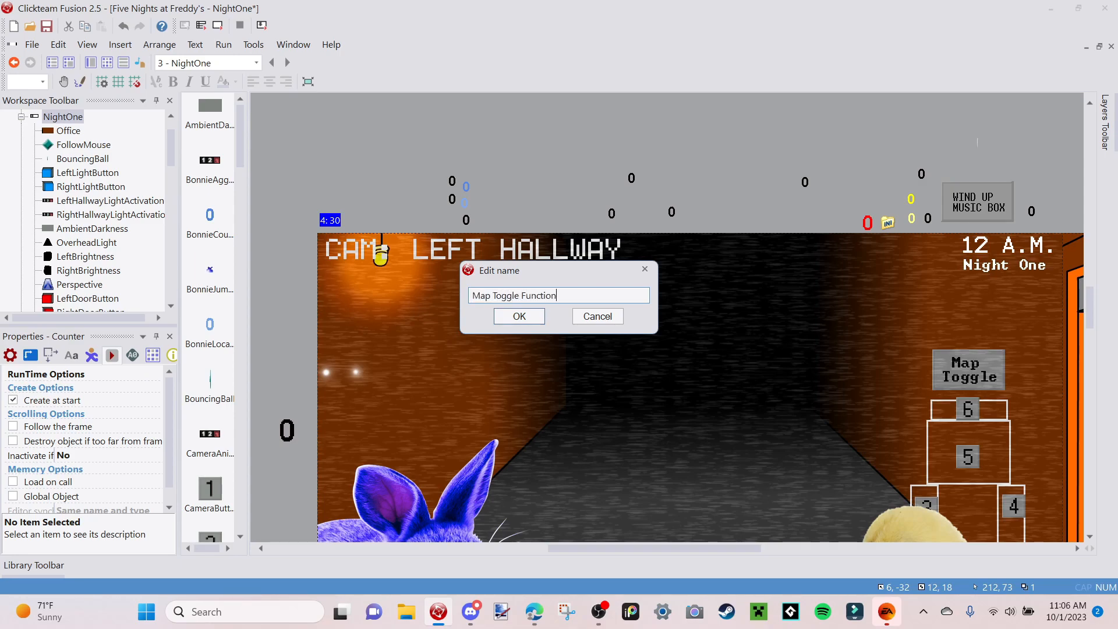
pyautogui.press('Return')
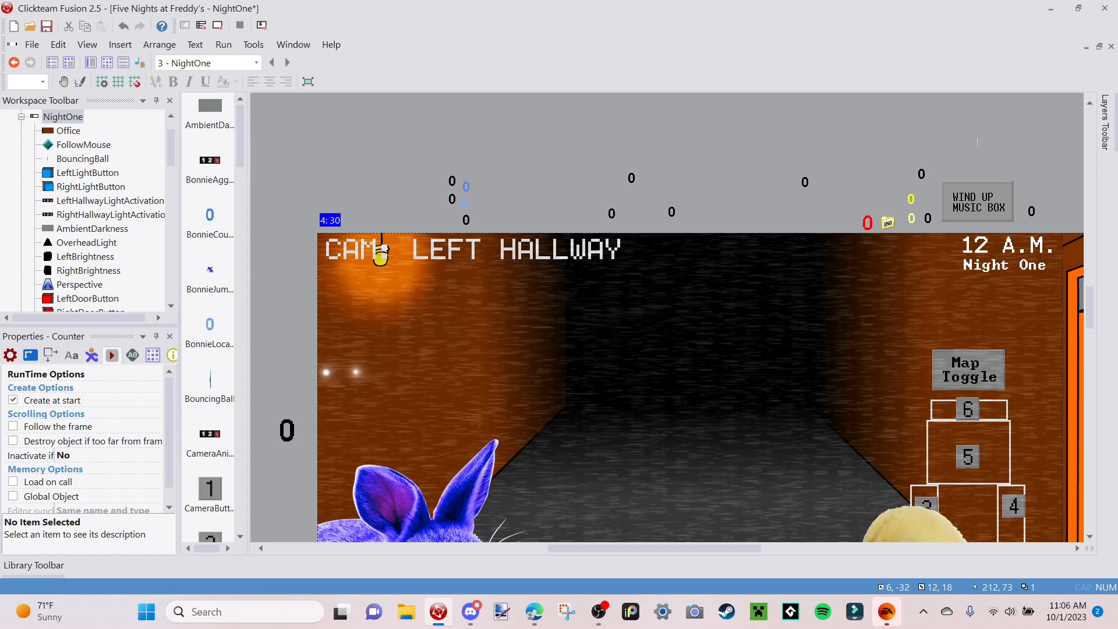
pyautogui.click(464, 397)
# In the NightOne event editor, add an event group titled Map Toggle after the CameraHoverAnimation group.
pyautogui.scroll(-3, 463, 397)
pyautogui.scroll(3, 670, 318)
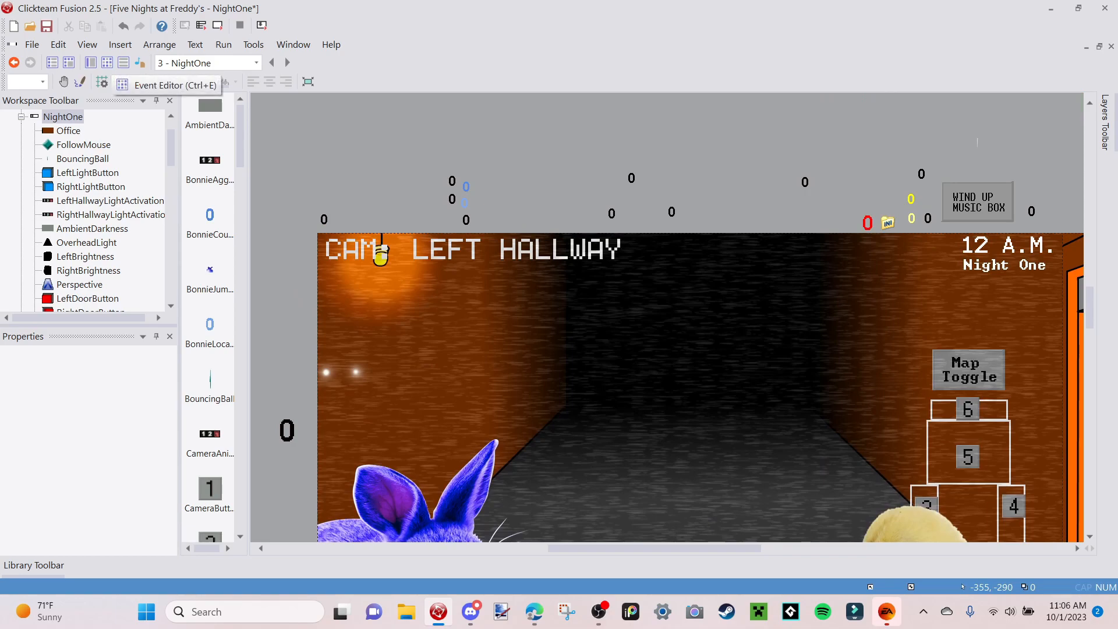
pyautogui.click(108, 81)
pyautogui.scroll(-15, 599, 317)
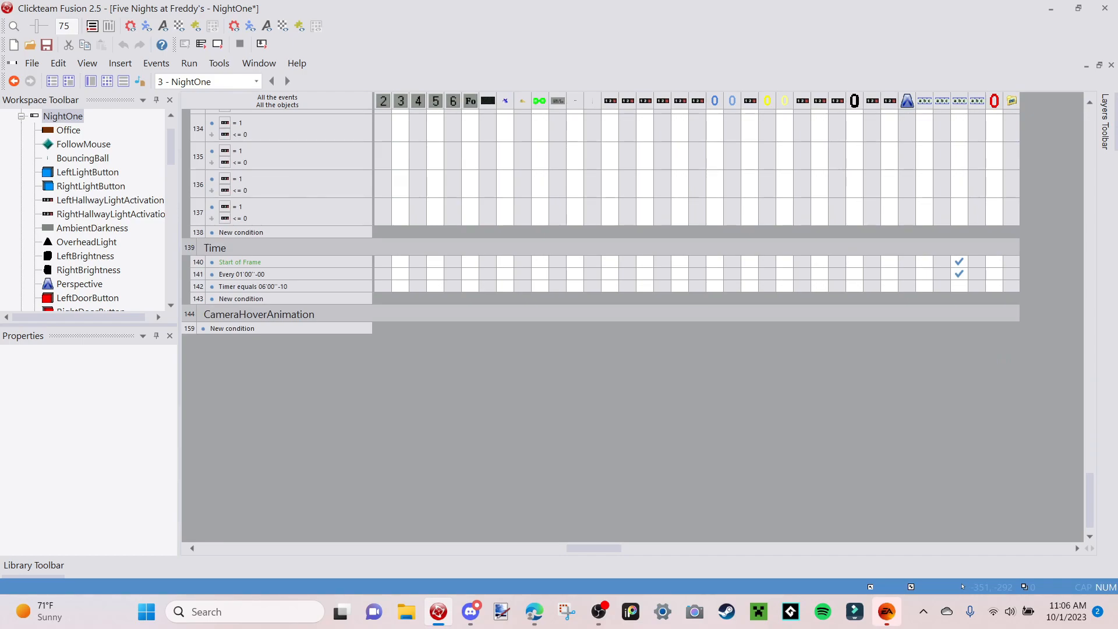
pyautogui.rightClick(190, 330)
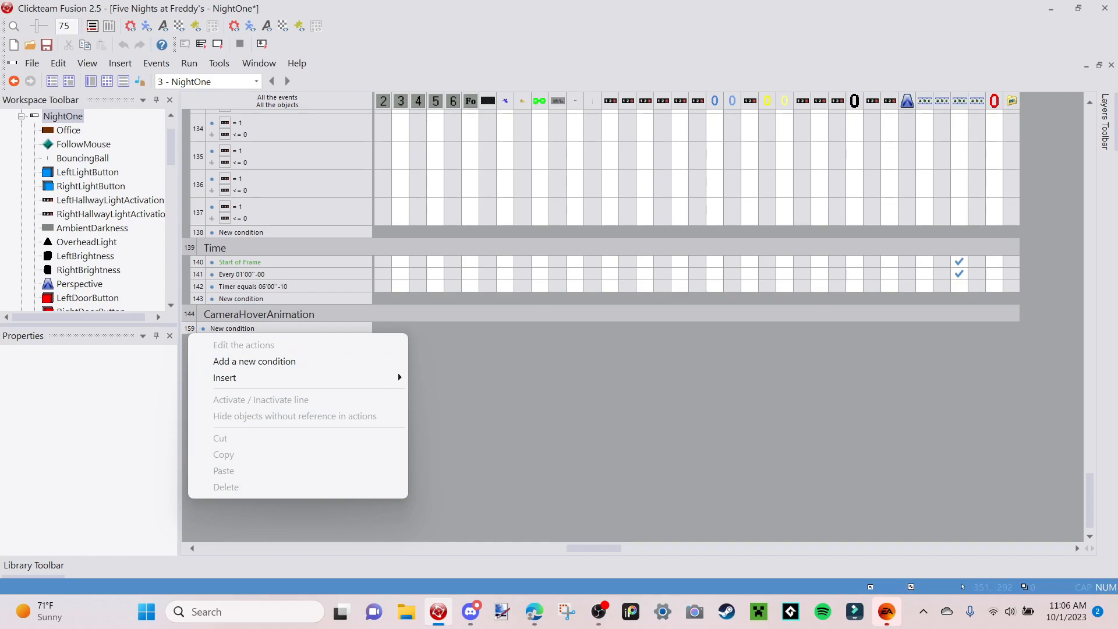
pyautogui.moveTo(233, 377)
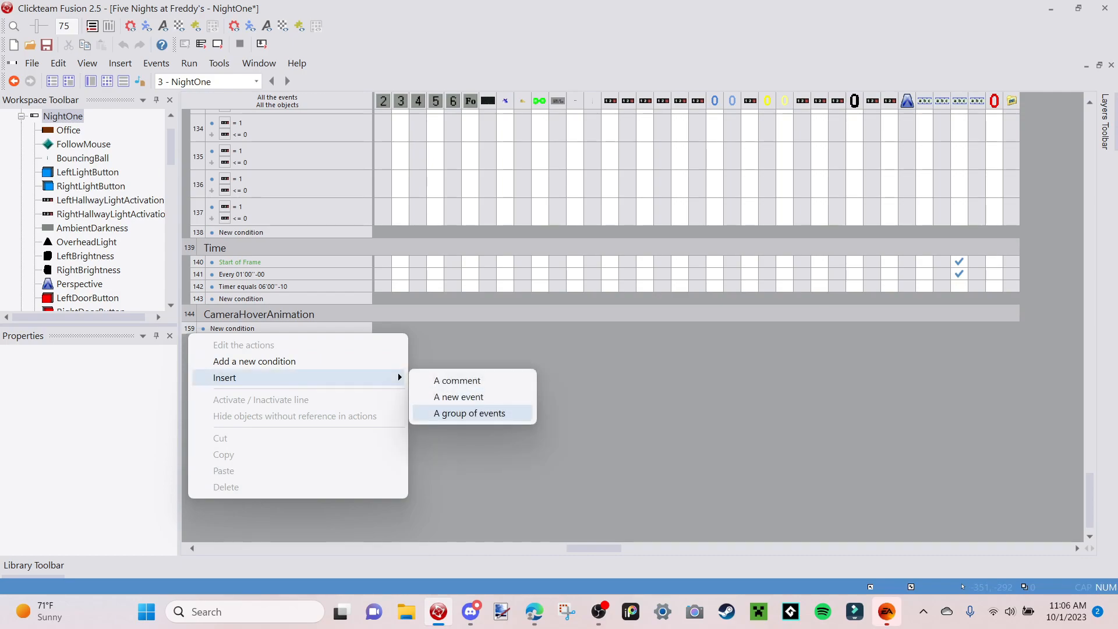
pyautogui.click(469, 413)
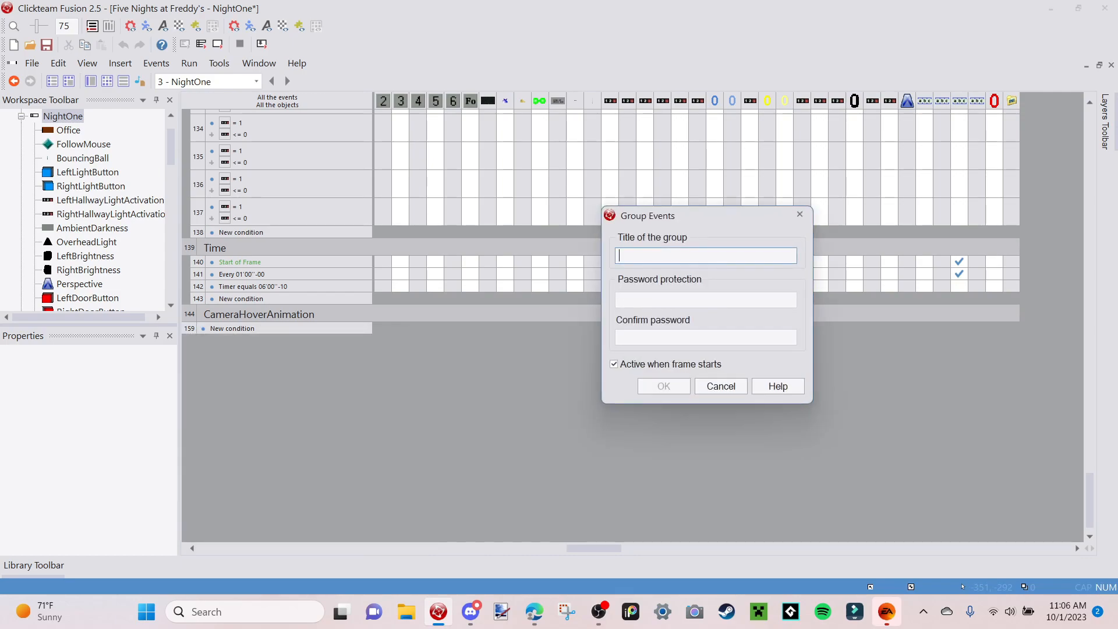
pyautogui.write('Map Toggle')
pyautogui.press('Return')
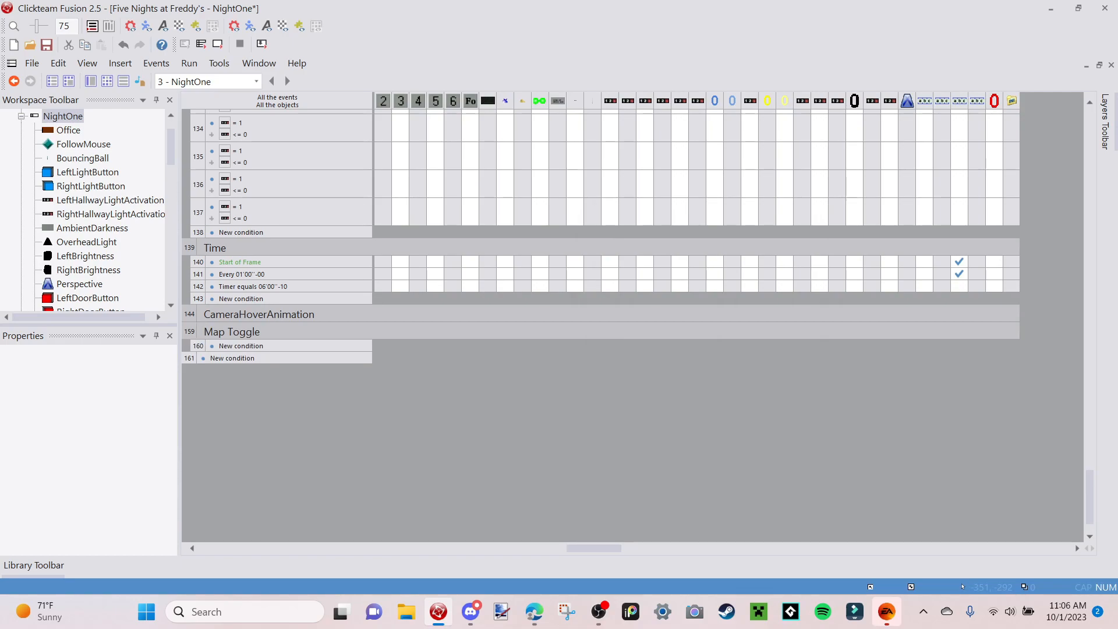
# Add a Start of Frame event to the Map Toggle group that sets the Map Toggle Function counter to 0.
pyautogui.click(240, 346)
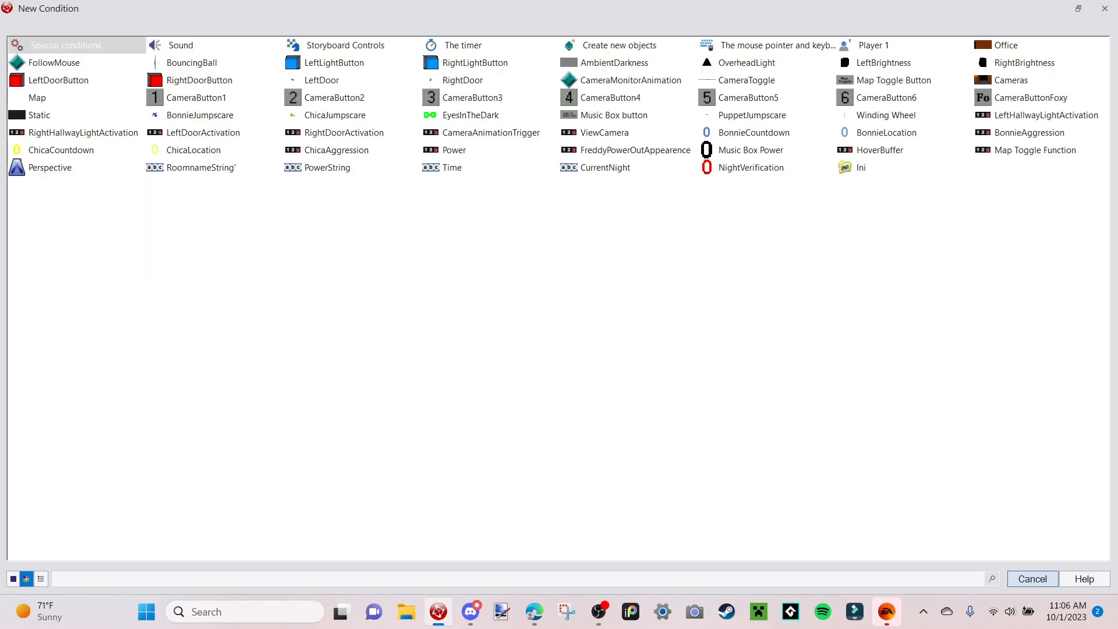
pyautogui.click(345, 45)
pyautogui.click(356, 58)
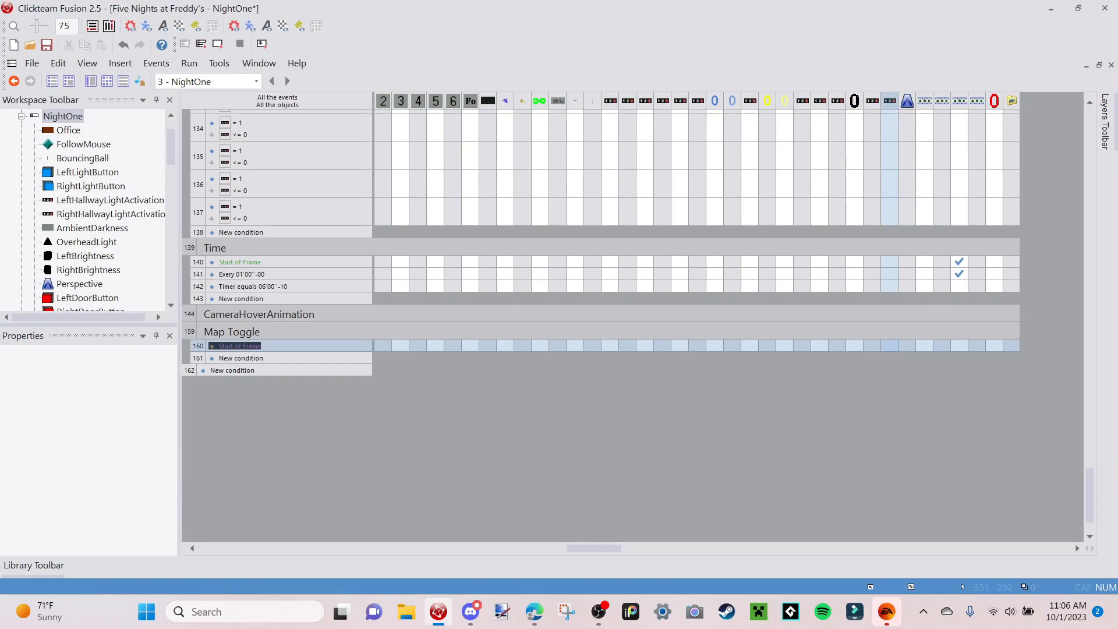
pyautogui.click(890, 345)
pyautogui.click(926, 208)
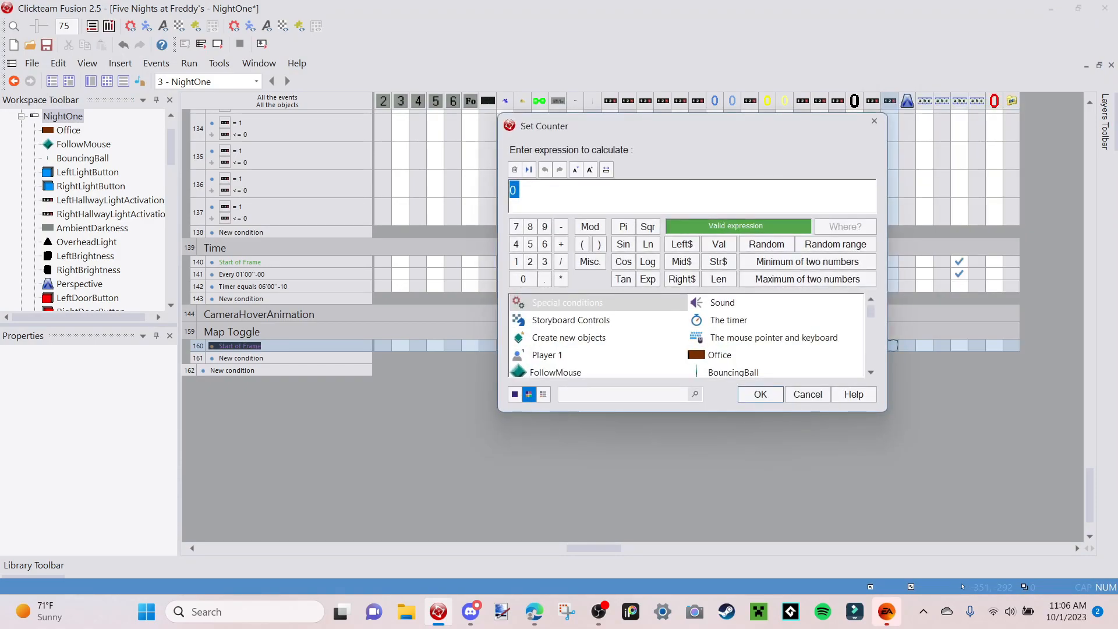
pyautogui.press('Return')
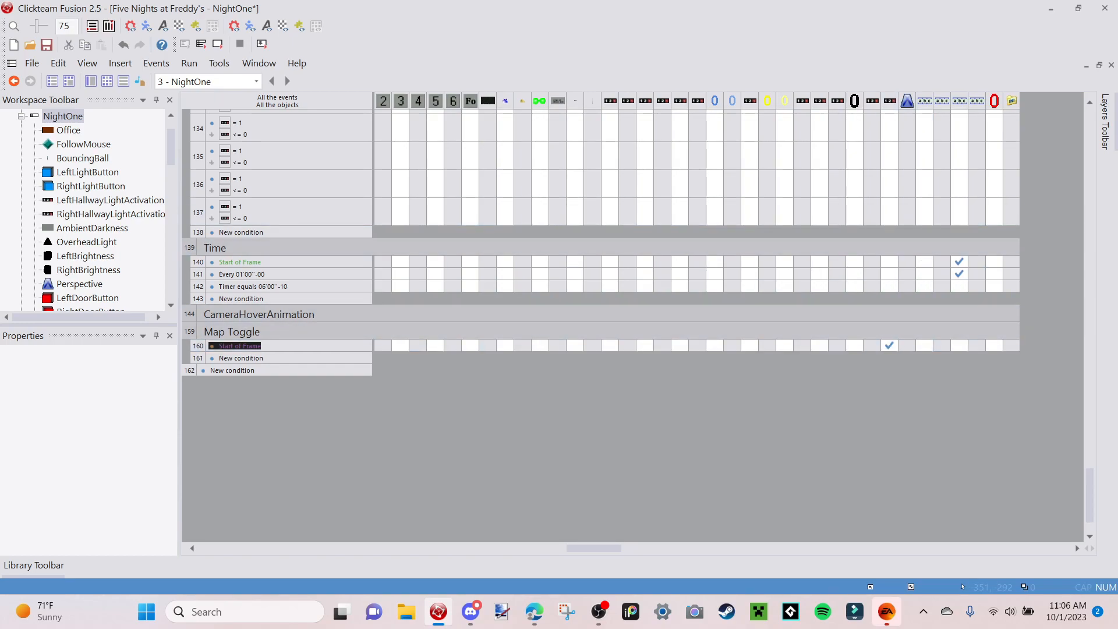
# Add an event to the Map Toggle group for a single left click on the Map Toggle Button object.
pyautogui.click(241, 358)
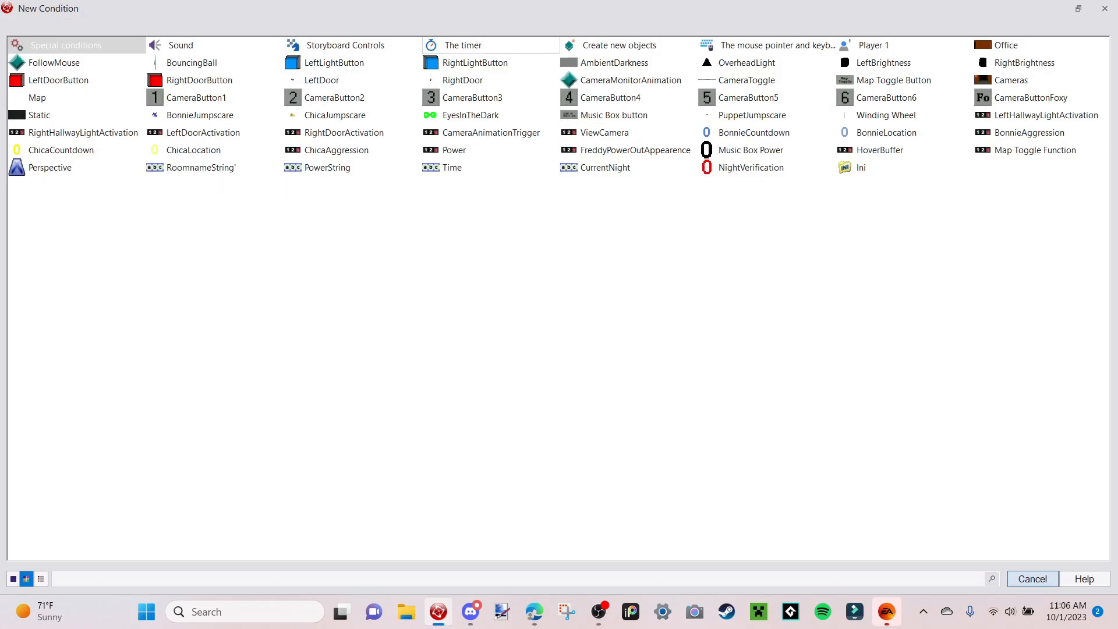
pyautogui.click(770, 49)
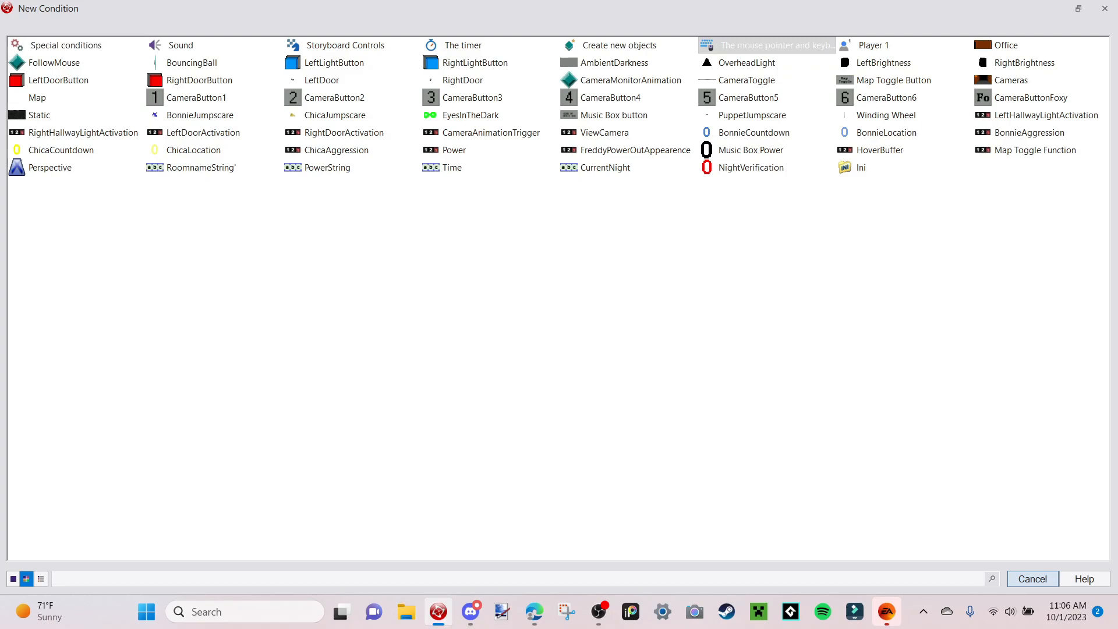
pyautogui.moveTo(815, 76)
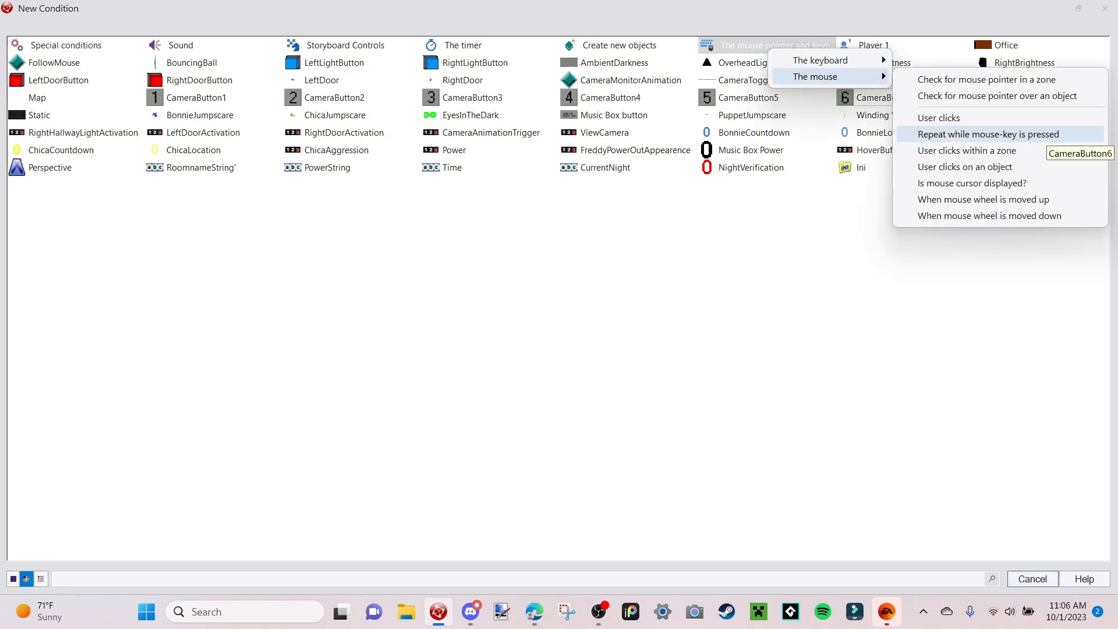
pyautogui.click(965, 167)
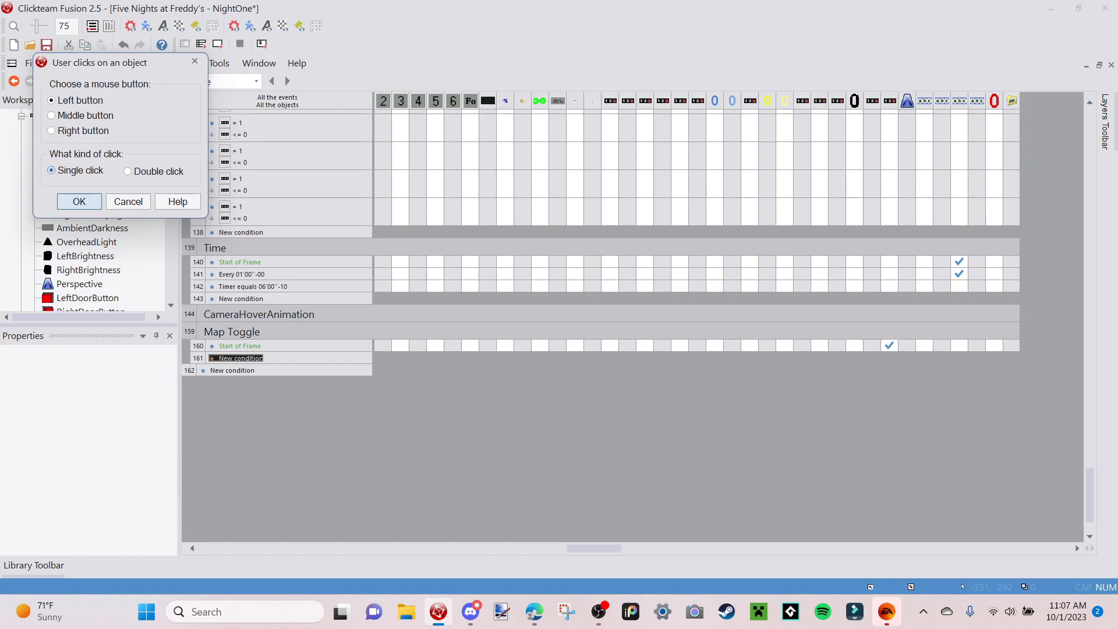
pyautogui.press('Return')
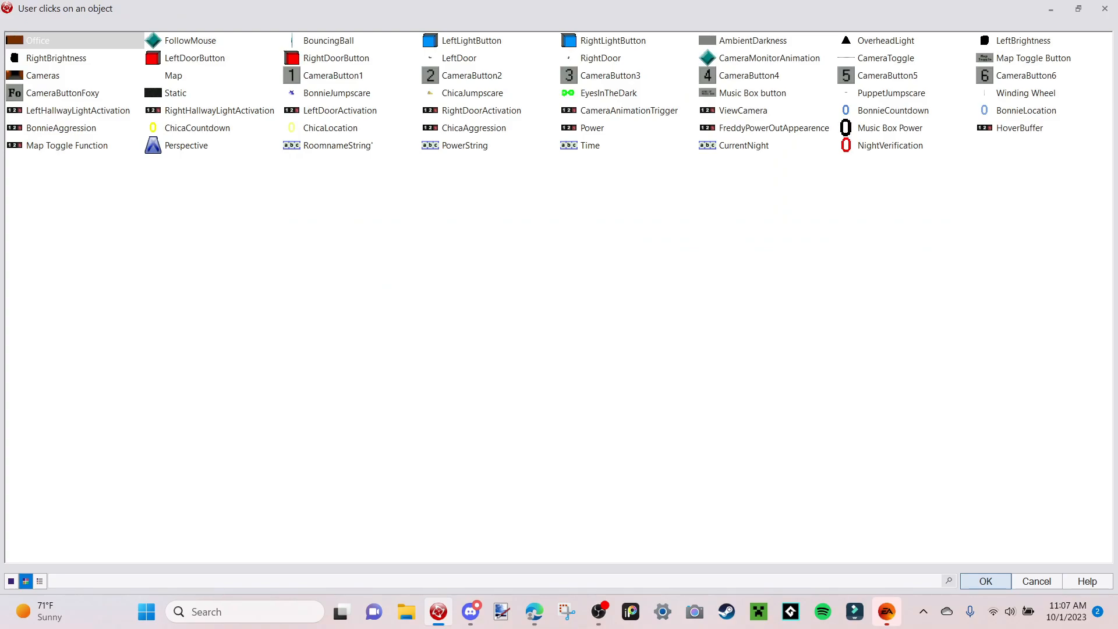
pyautogui.click(1025, 58)
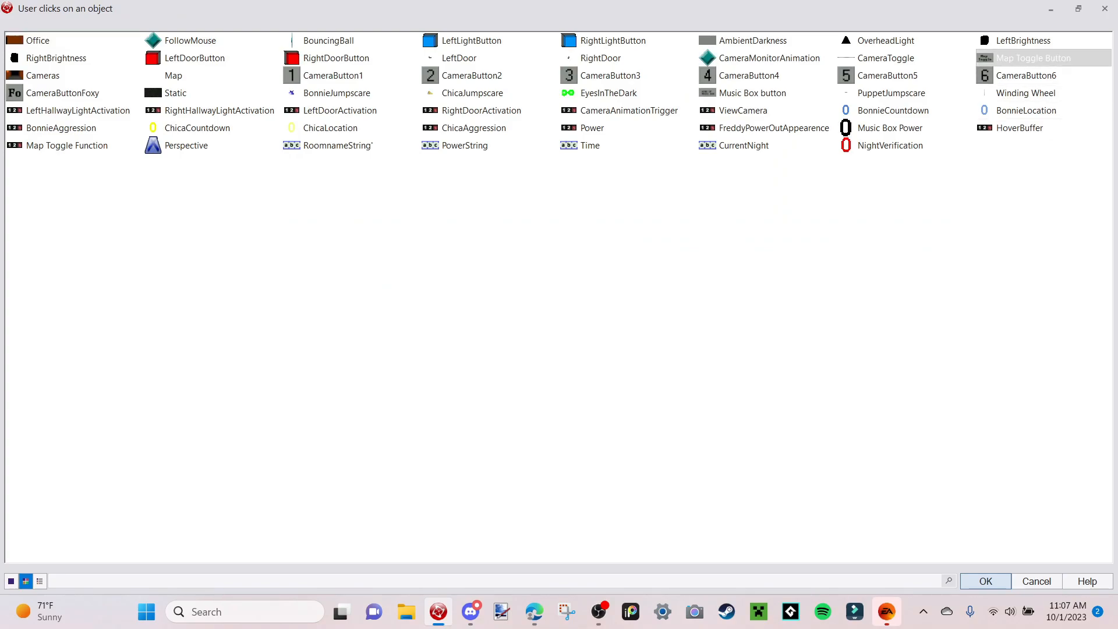
pyautogui.click(967, 583)
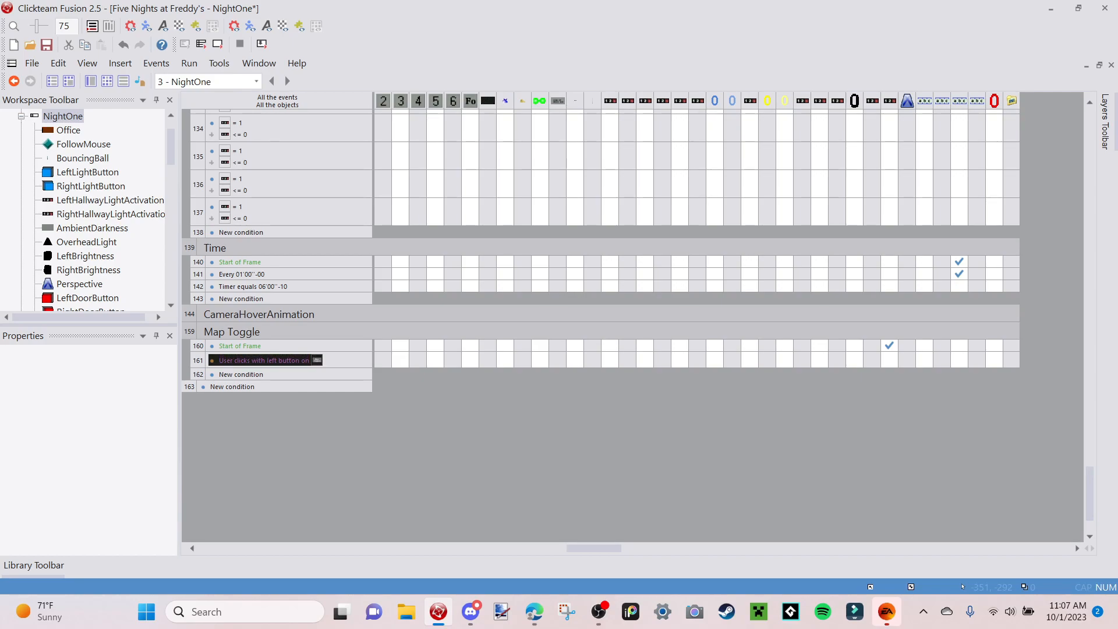
# Insert a second condition in the button click event requiring the CameraAnimationTrigger counter to equal 1.
pyautogui.rightClick(239, 360)
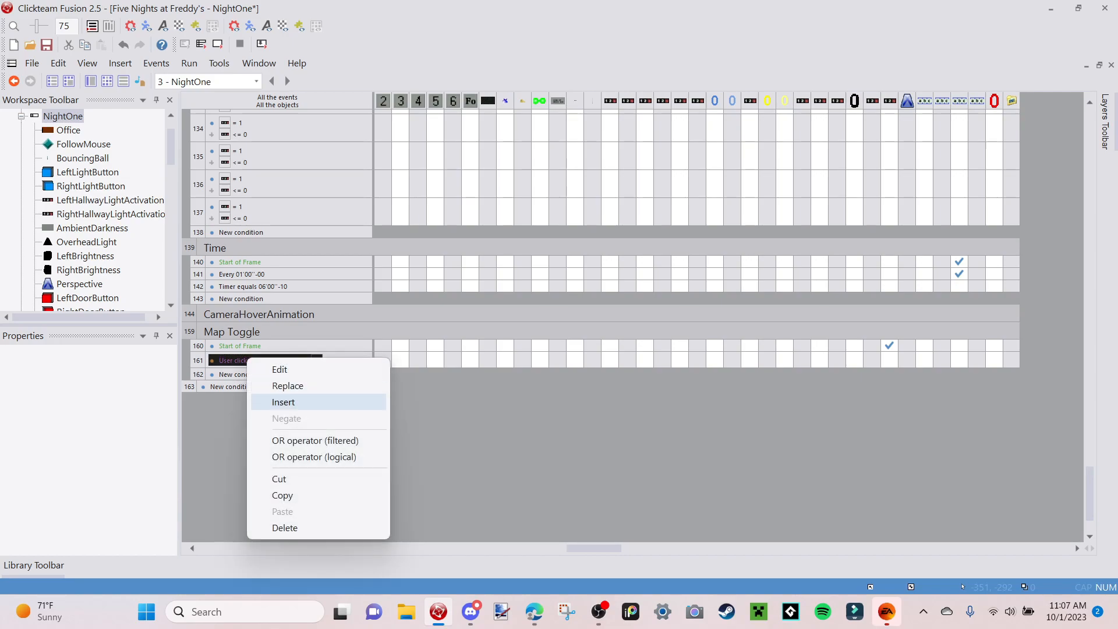
pyautogui.click(274, 401)
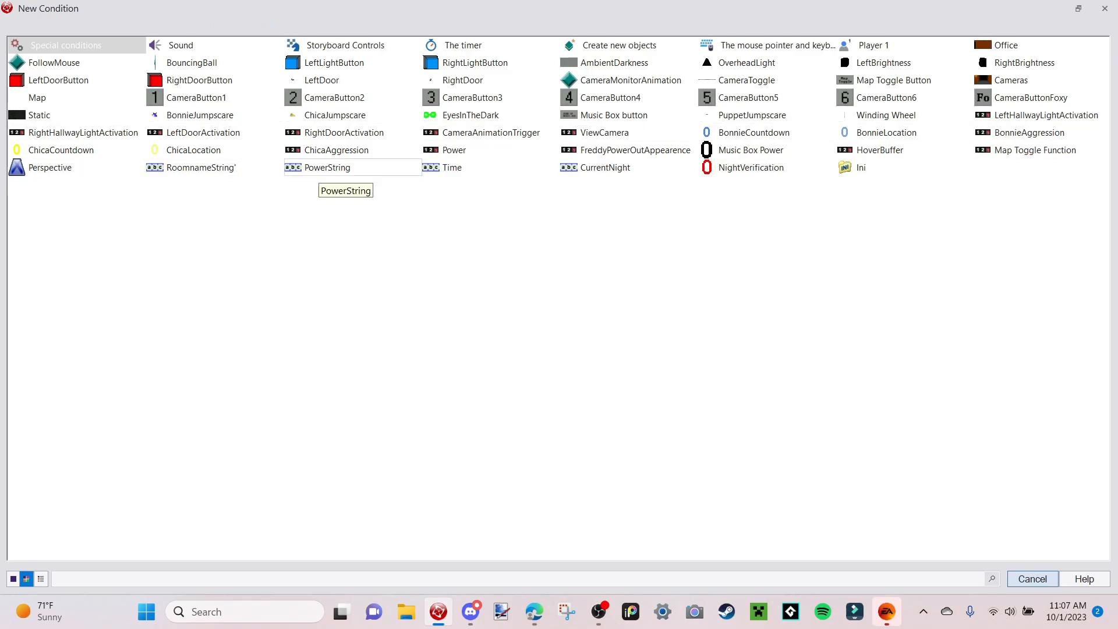
pyautogui.click(513, 133)
pyautogui.click(605, 273)
pyautogui.write('1')
pyautogui.press('Return')
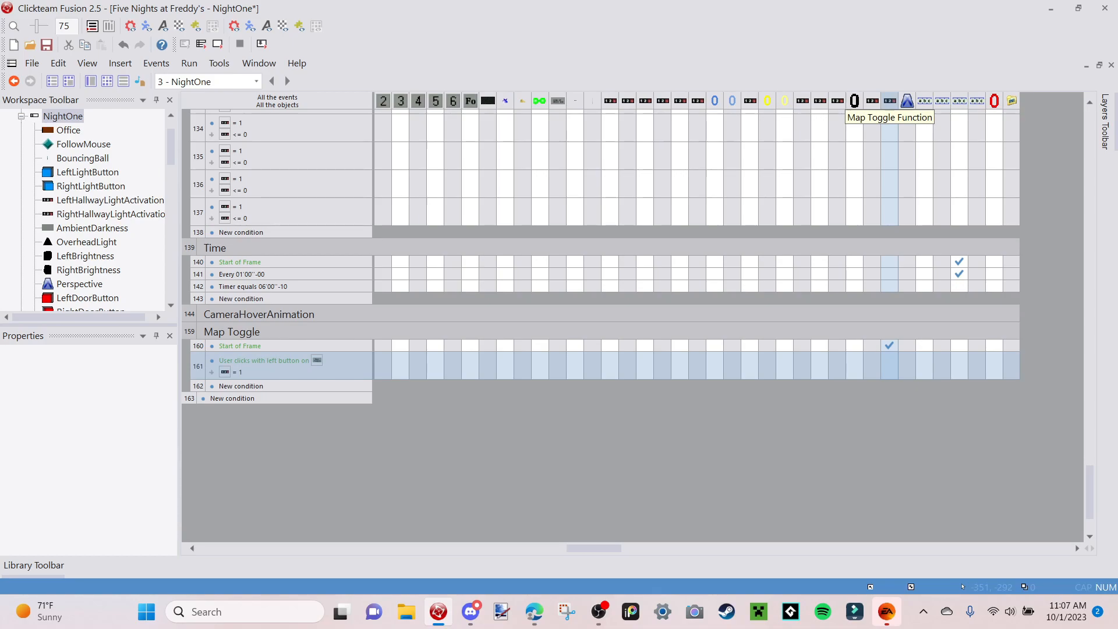
# Make the button click event add 1 to the Map Toggle Function counter.
pyautogui.click(889, 366)
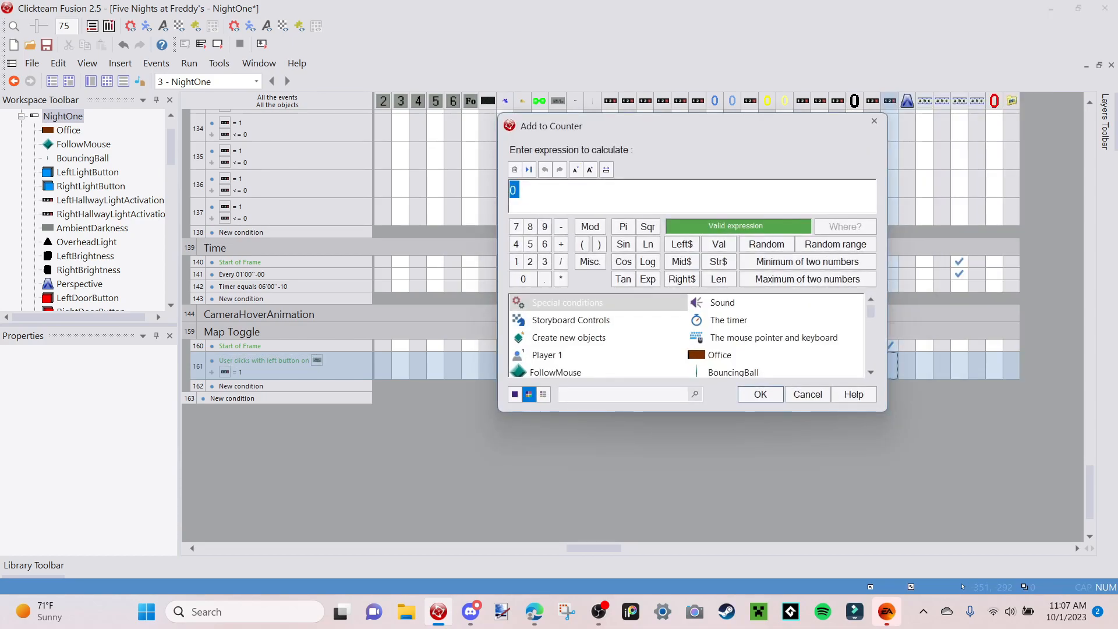
pyautogui.write('1')
pyautogui.press('Return')
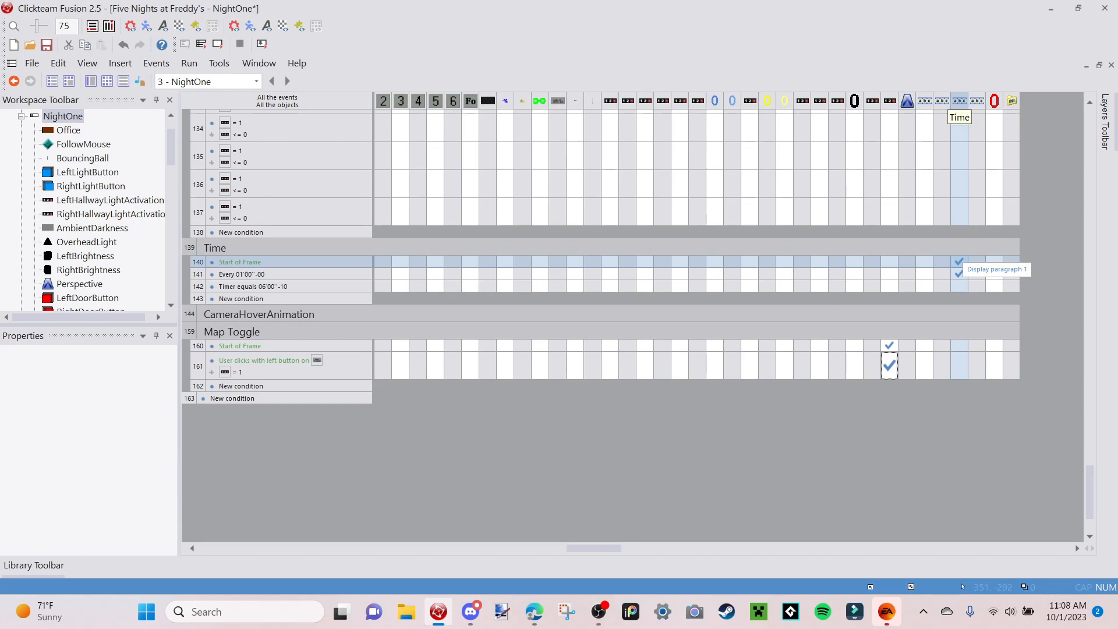
# Examine the existing hallway light button events and their counter actions in the RightLight group.
pyautogui.scroll(5, 959, 265)
pyautogui.scroll(15, 693, 146)
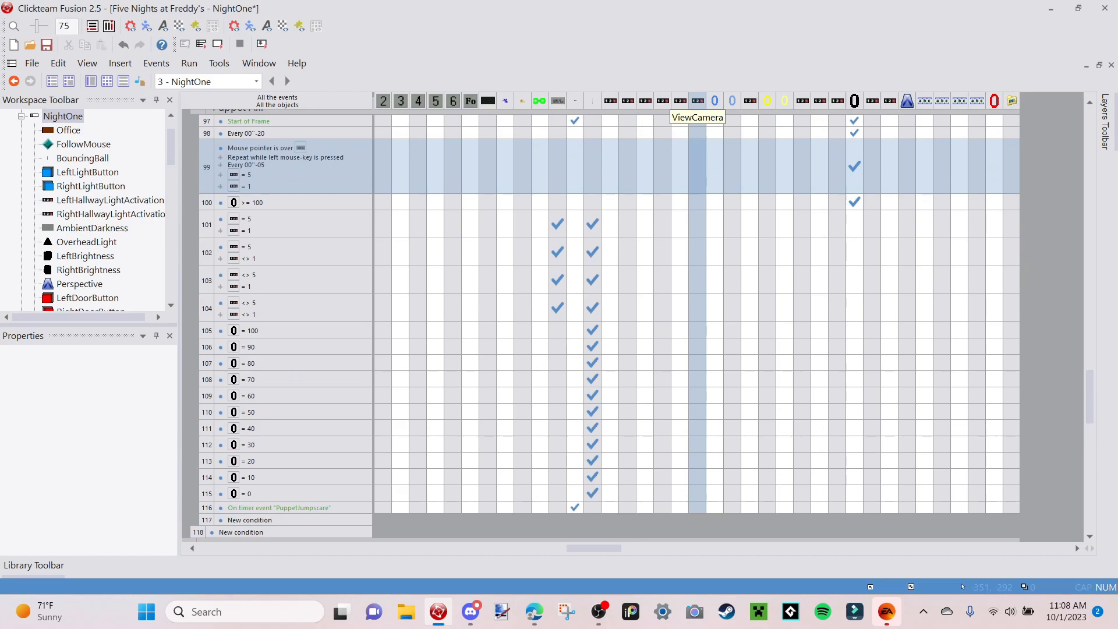
pyautogui.scroll(-15, 662, 224)
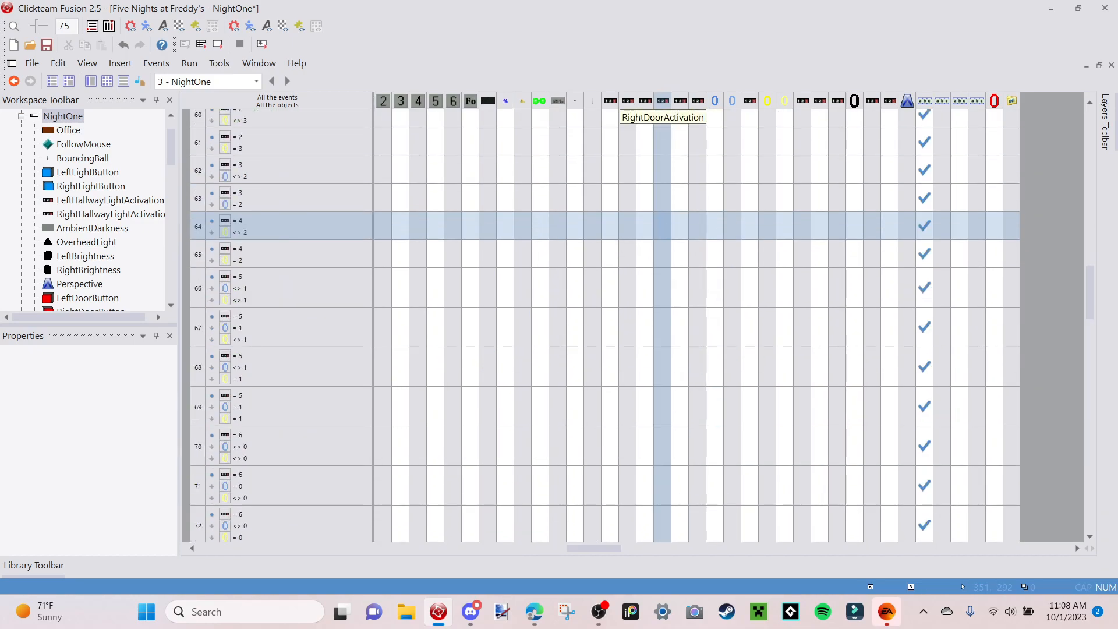
pyautogui.scroll(13, 644, 198)
pyautogui.scroll(9, 645, 233)
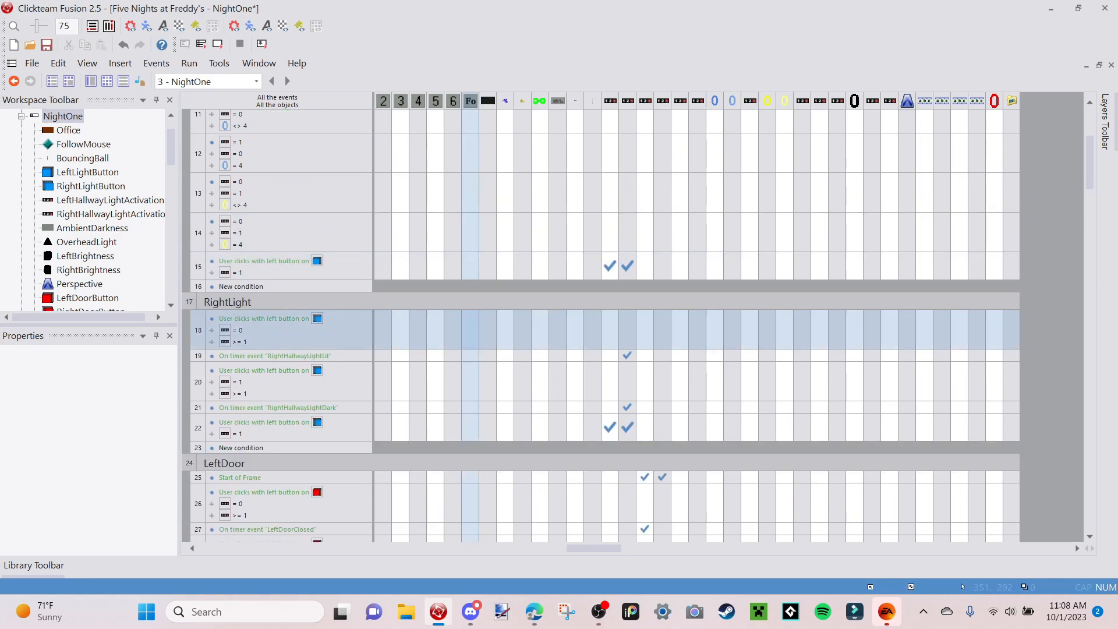
pyautogui.scroll(2, 605, 441)
pyautogui.scroll(-1, 606, 431)
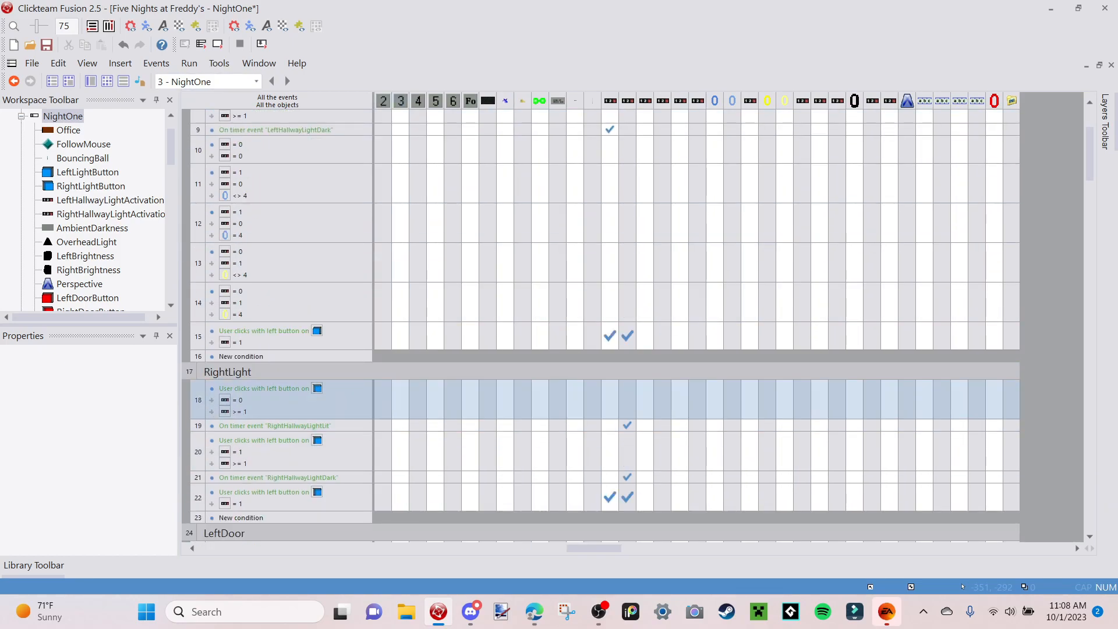
pyautogui.moveTo(627, 425)
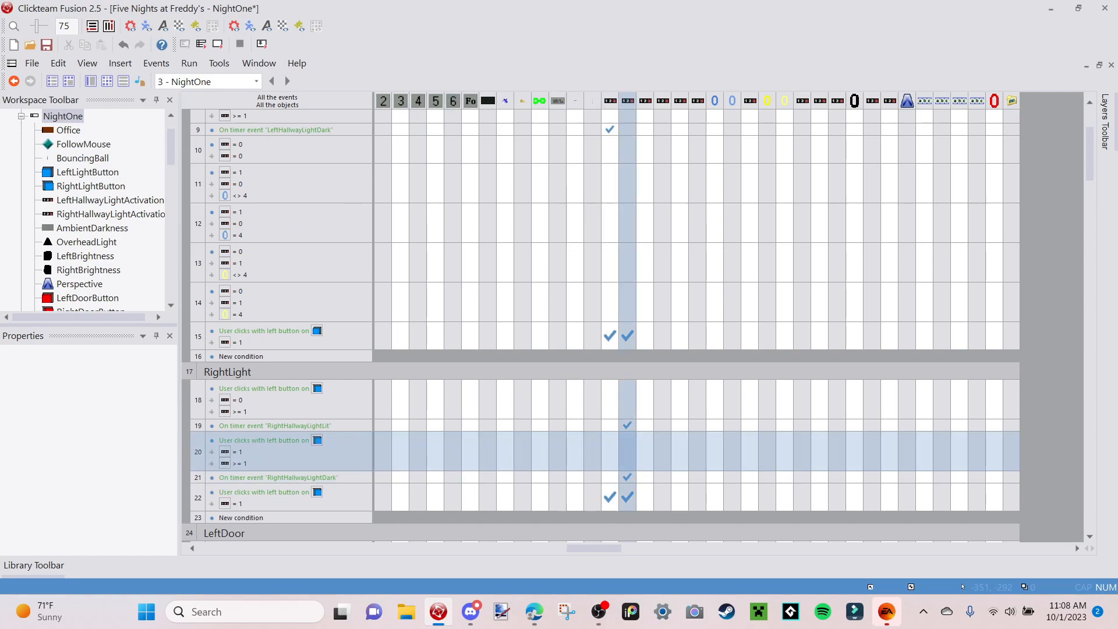
pyautogui.scroll(-10, 663, 466)
pyautogui.scroll(-15, 663, 466)
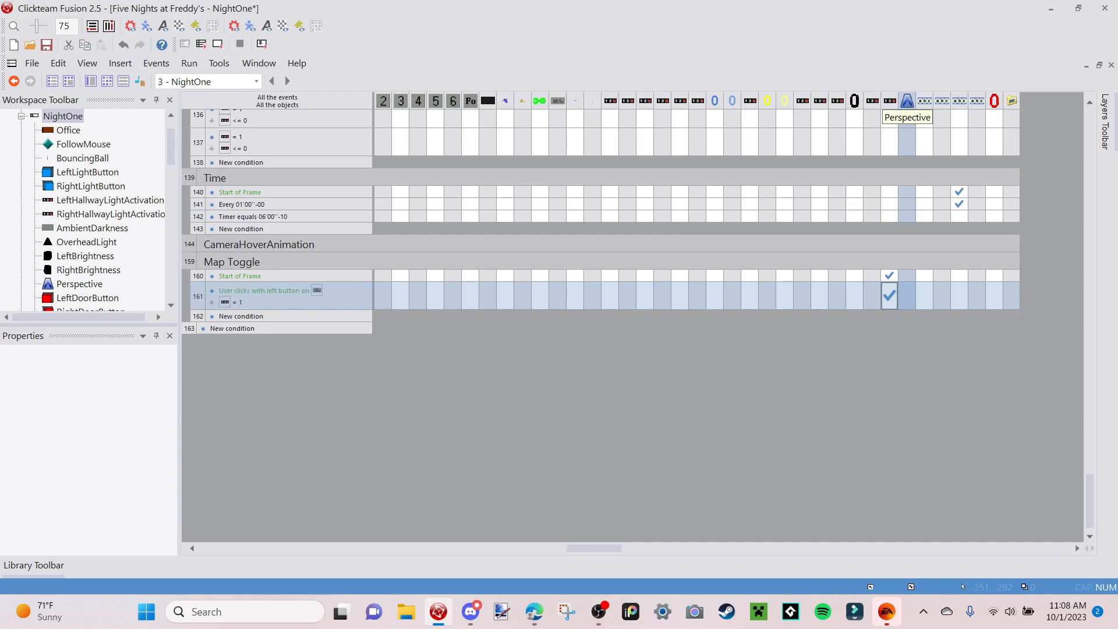
# Add an event to the Map Toggle group that checks whether the Map Toggle Function counter is greater than 1.
pyautogui.doubleClick(241, 316)
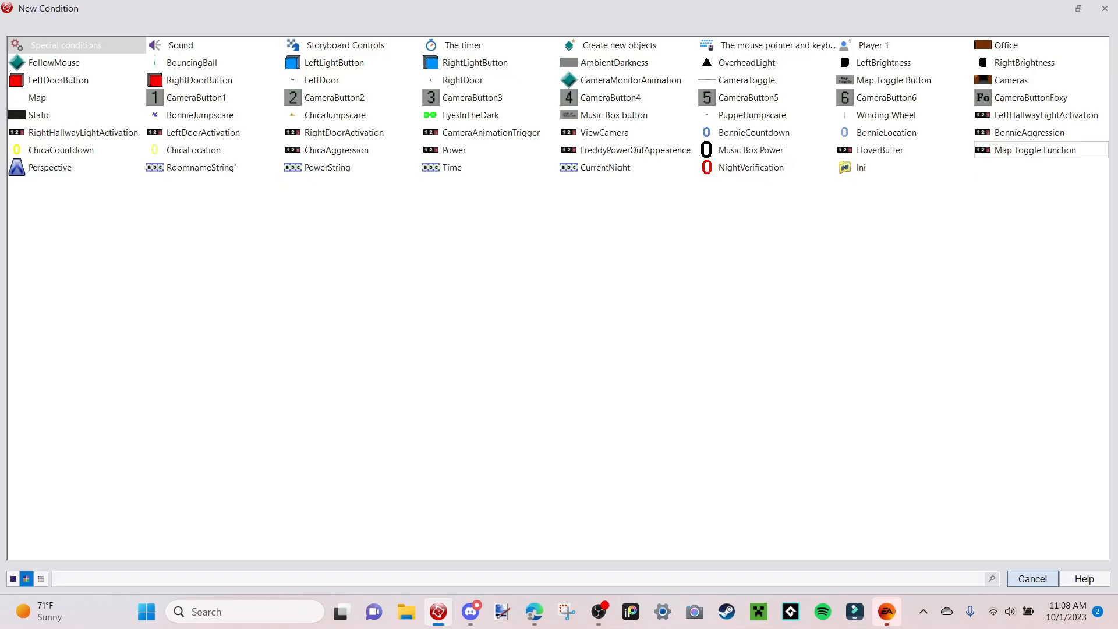
pyautogui.click(1031, 150)
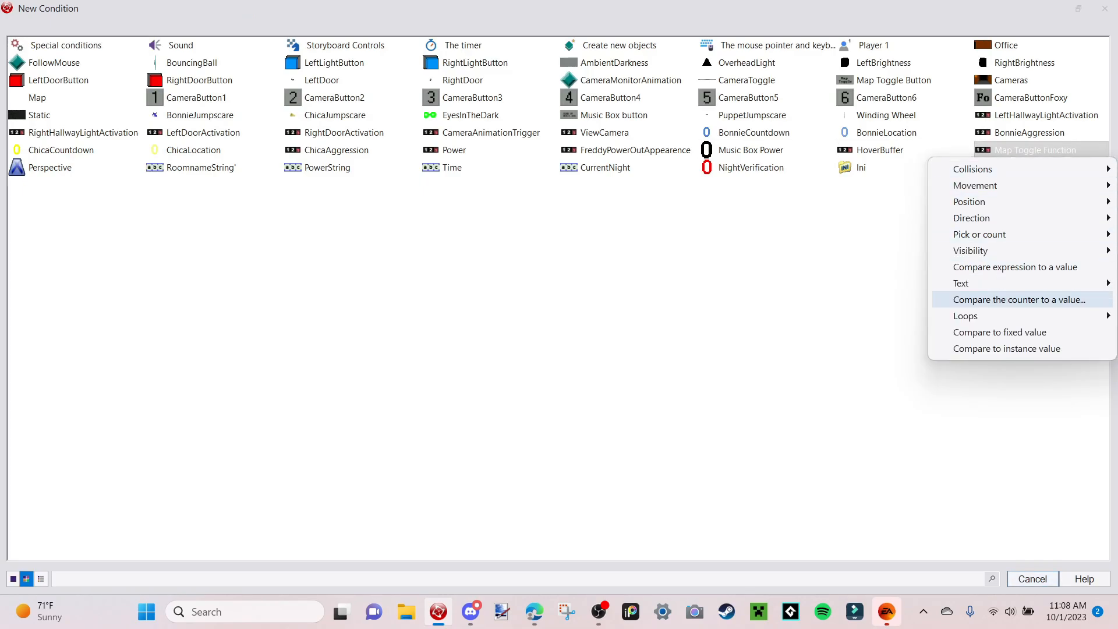
pyautogui.click(1019, 300)
pyautogui.hotkey('alt', 'Down')
pyautogui.press('Down')
pyautogui.press('Down')
pyautogui.press('Down')
pyautogui.press('Down')
pyautogui.press('Down')
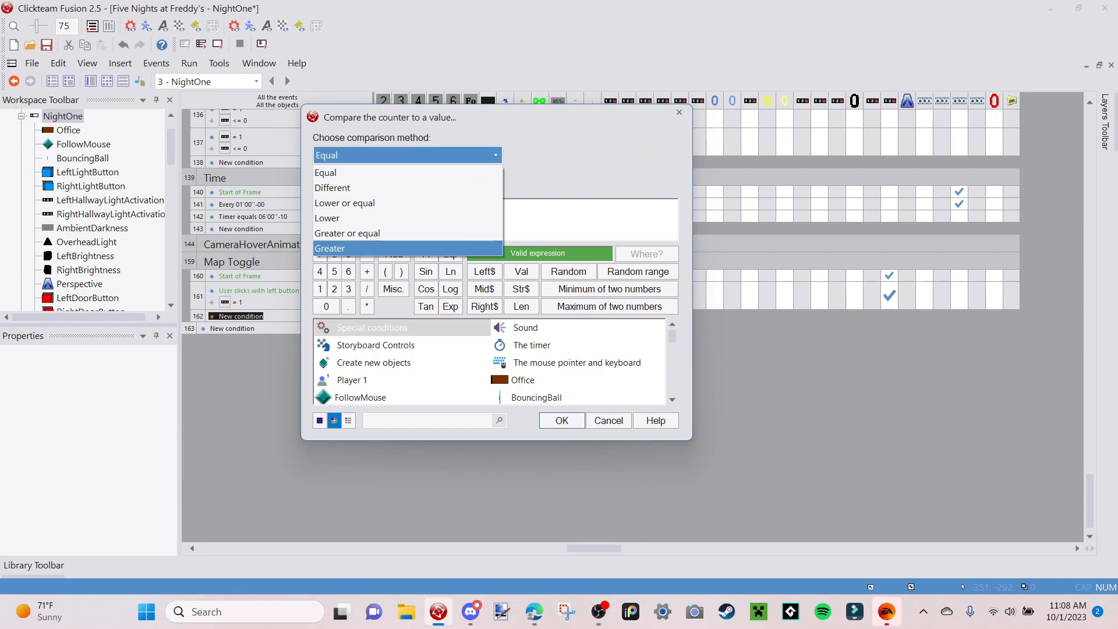
pyautogui.press('Return')
pyautogui.press('Return')
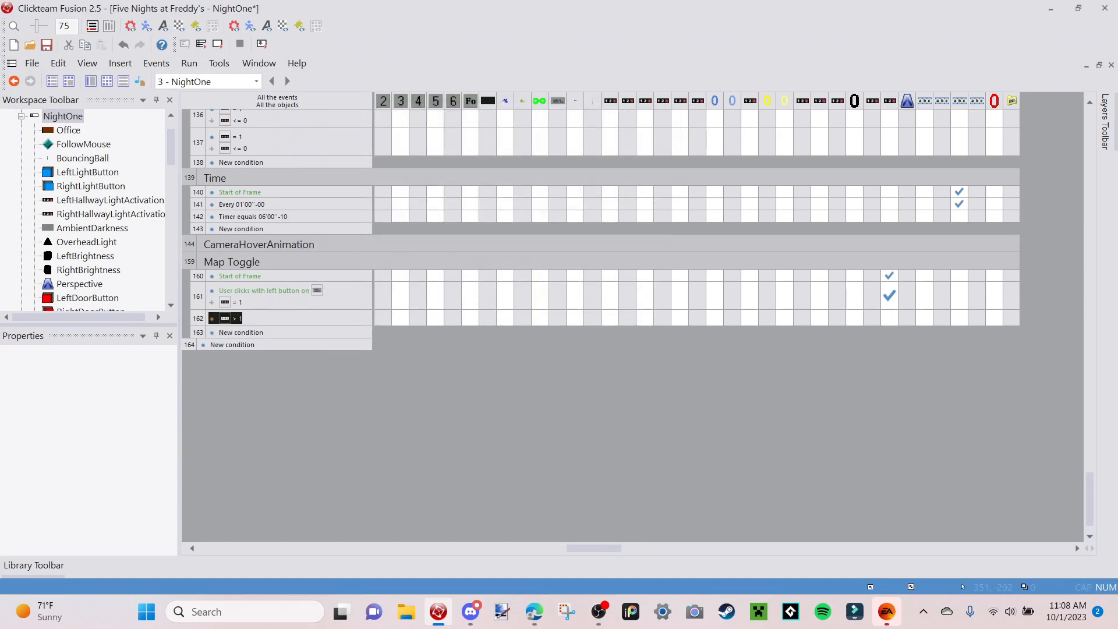
# Give the greater-than-1 event a Set Counter action on the Map Toggle Function counter.
pyautogui.rightClick(890, 318)
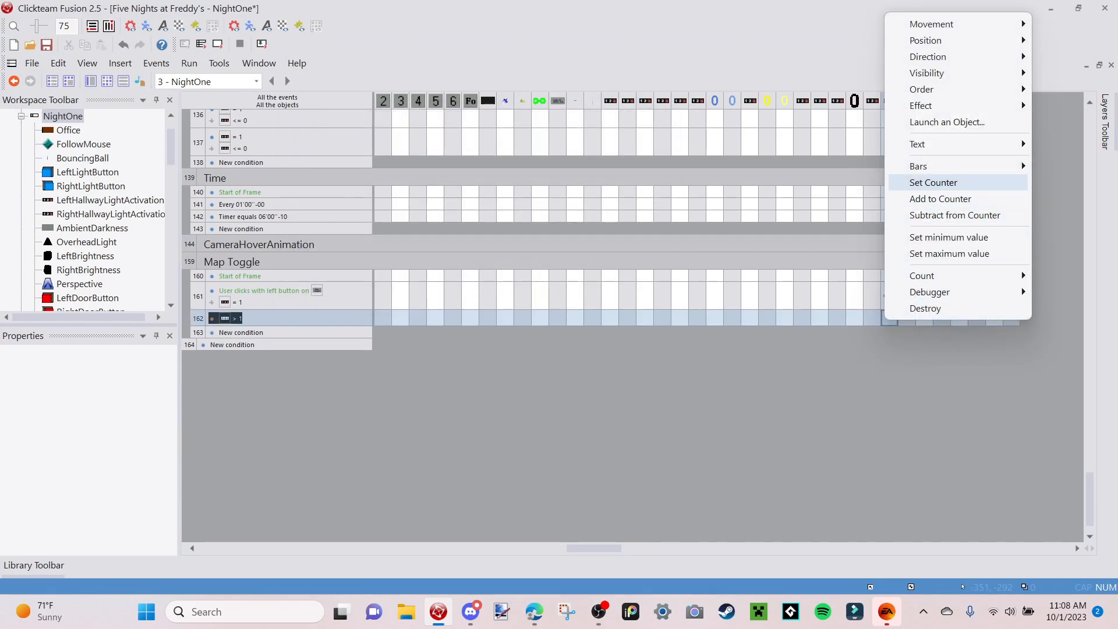
pyautogui.click(915, 183)
pyautogui.press('Return')
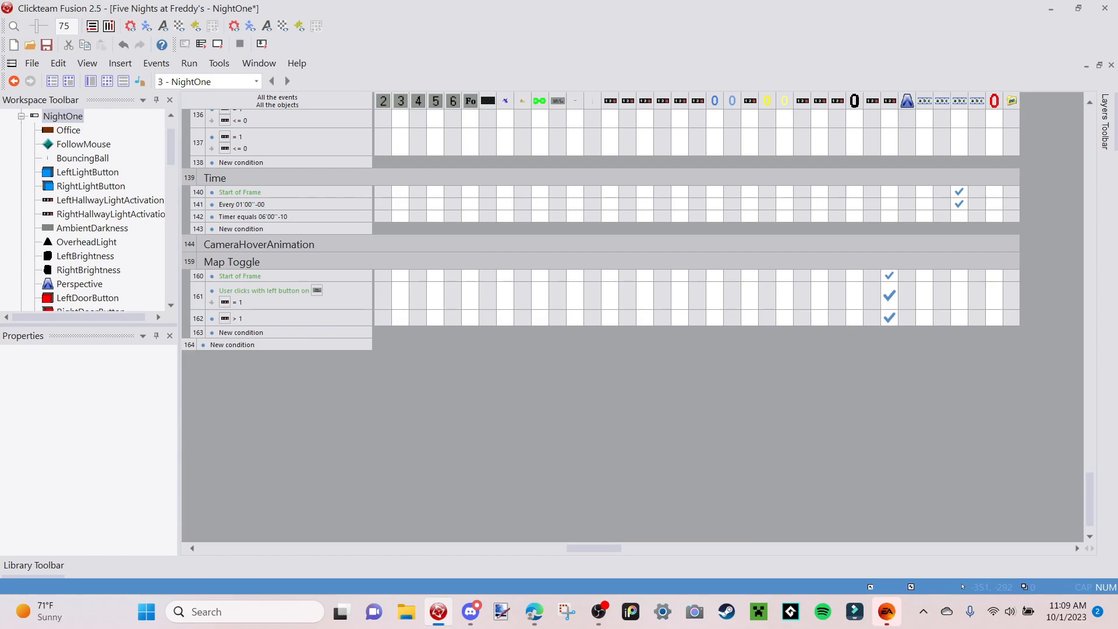
# Add an event to the Map Toggle group that checks whether the Map Toggle Function counter equals 0.
pyautogui.click(240, 333)
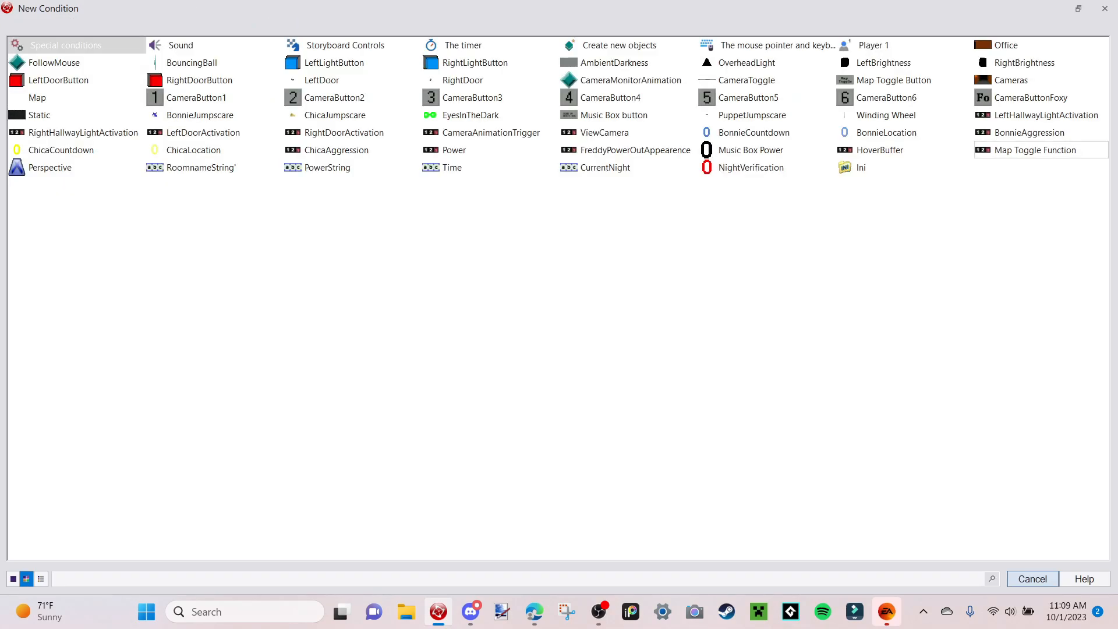
pyautogui.rightClick(1037, 149)
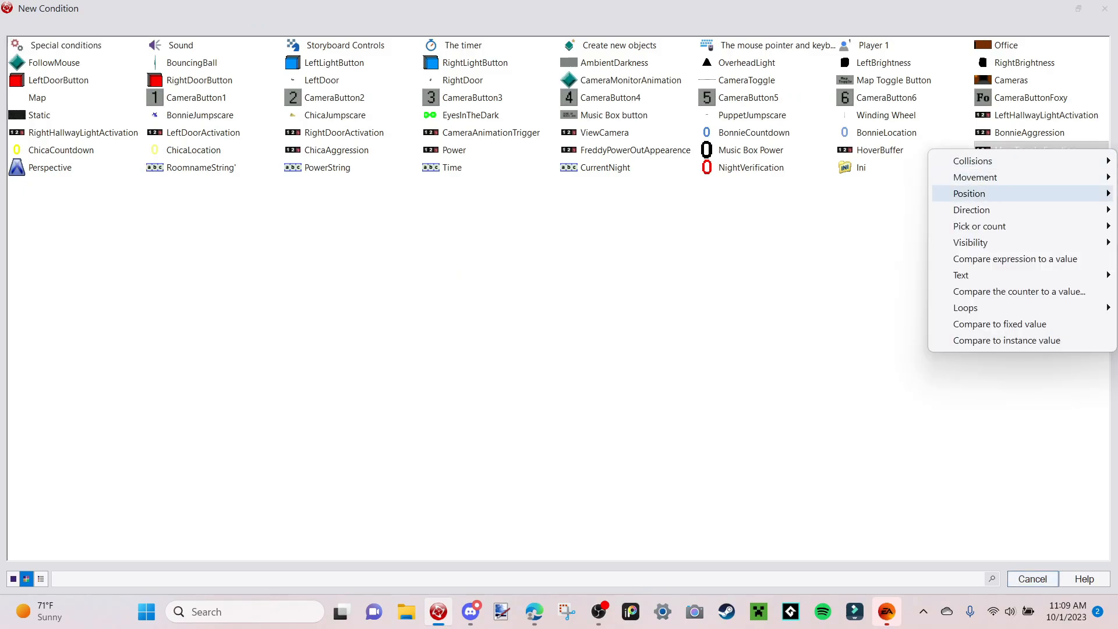
pyautogui.click(1023, 290)
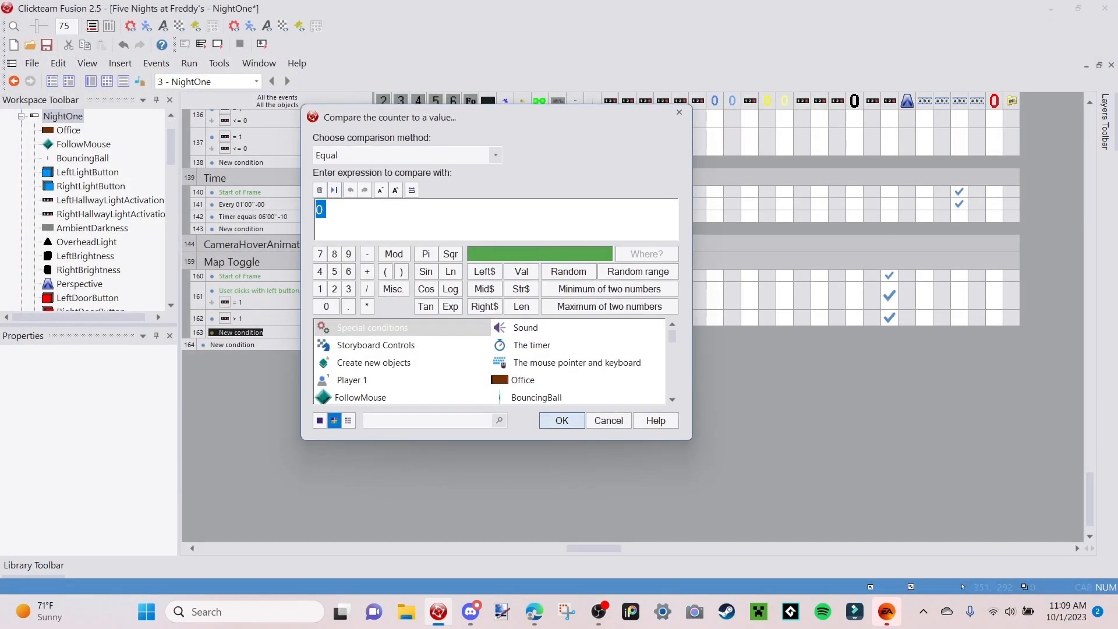
pyautogui.press('Return')
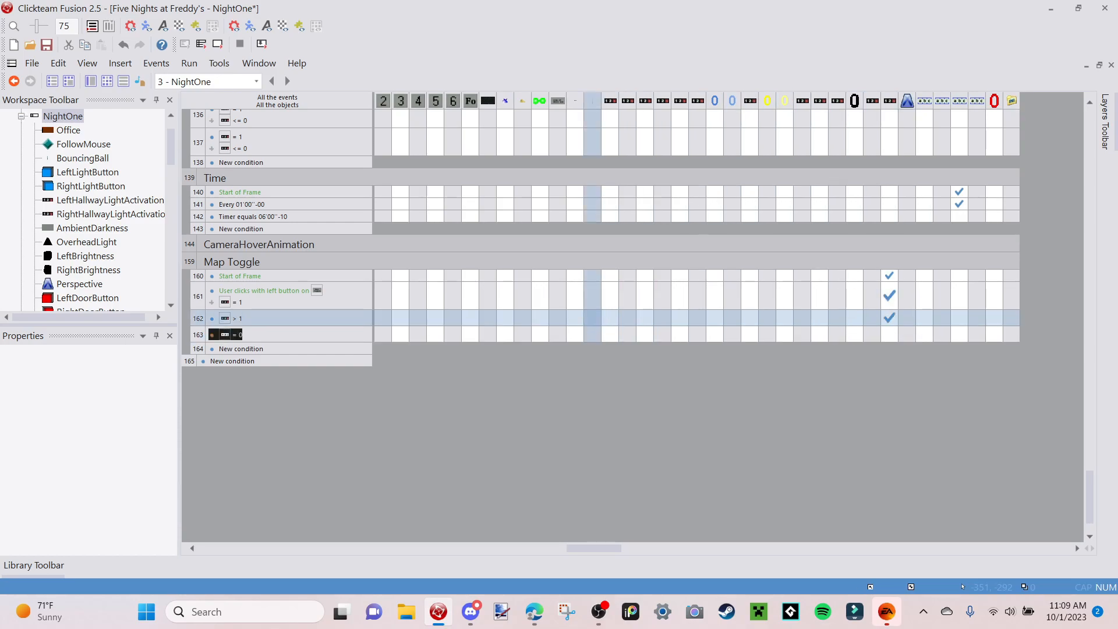
# Give the equals-0 event in the Map Toggle group an action that changes the Map object's animation frame to 0.
pyautogui.moveTo(594, 548); pyautogui.dragTo(225, 548)
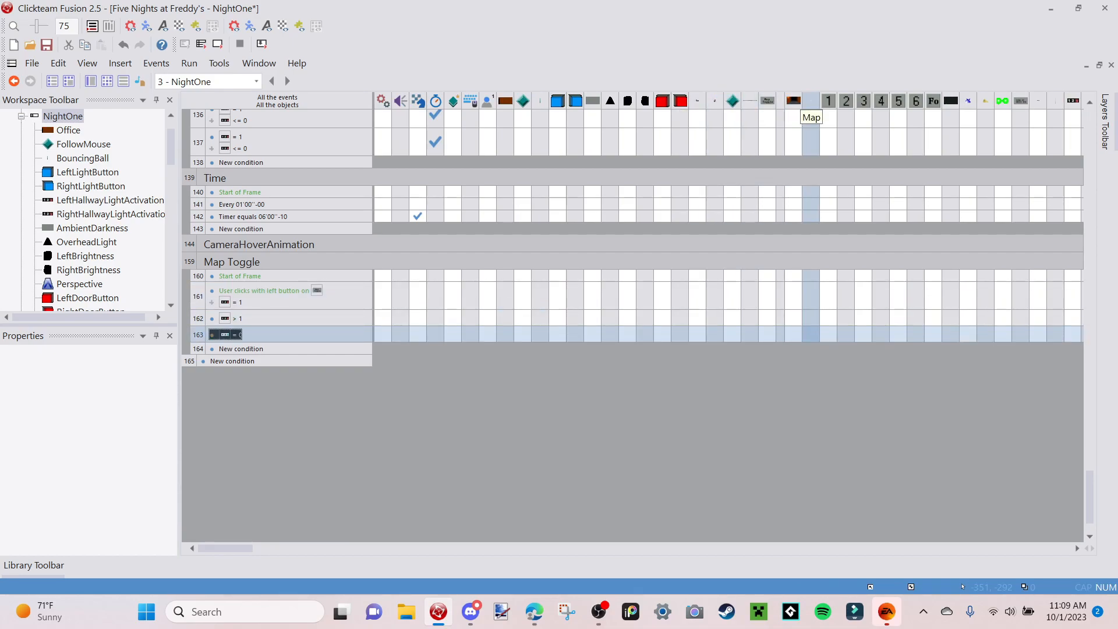
pyautogui.click(810, 335)
pyautogui.moveTo(862, 142)
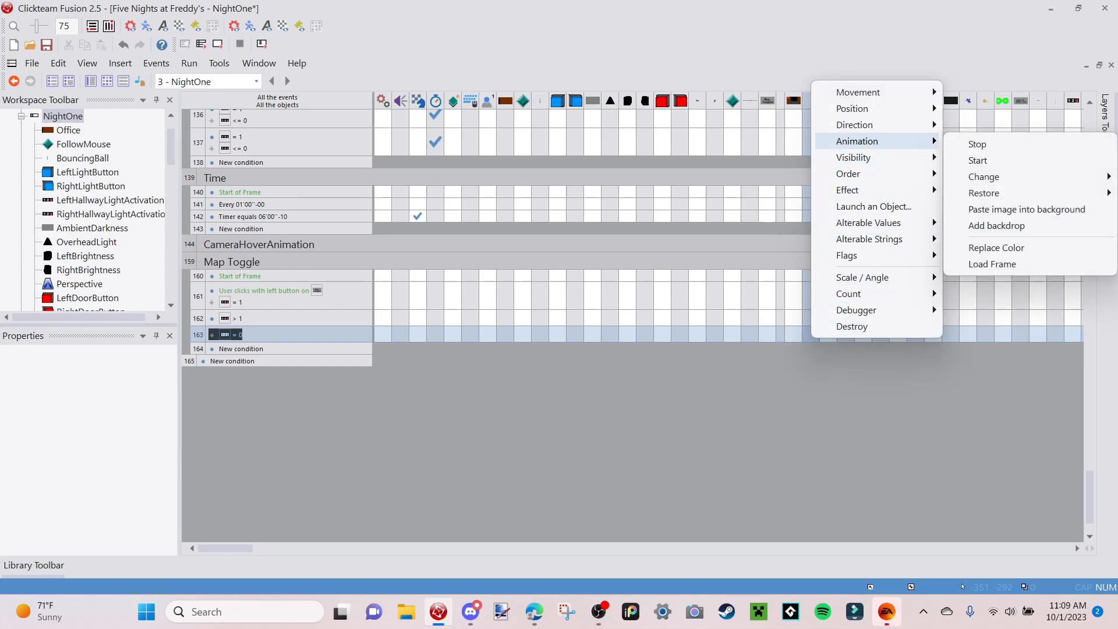
pyautogui.moveTo(984, 176)
pyautogui.click(821, 228)
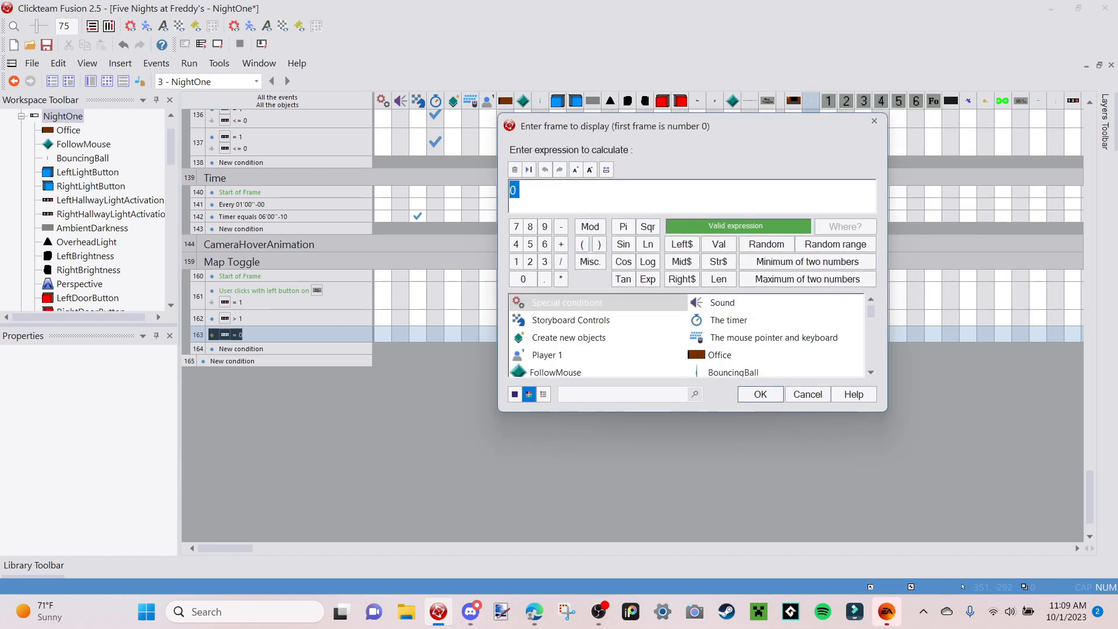
pyautogui.press('Return')
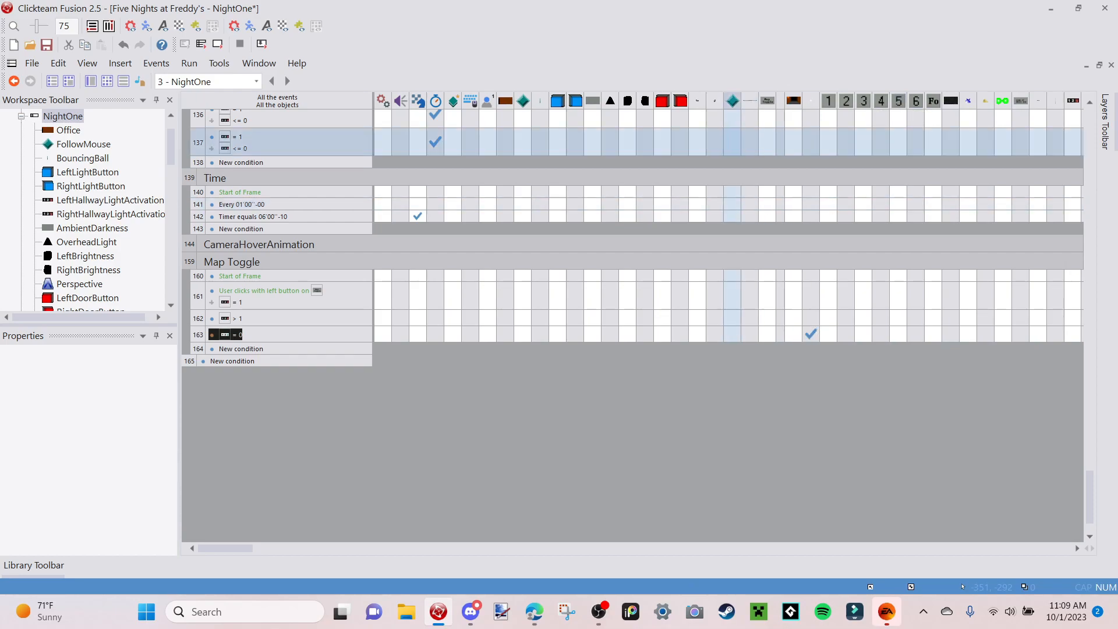
# Add an event to the Map Toggle group that checks whether the Map Toggle Function counter equals 1.
pyautogui.doubleClick(241, 349)
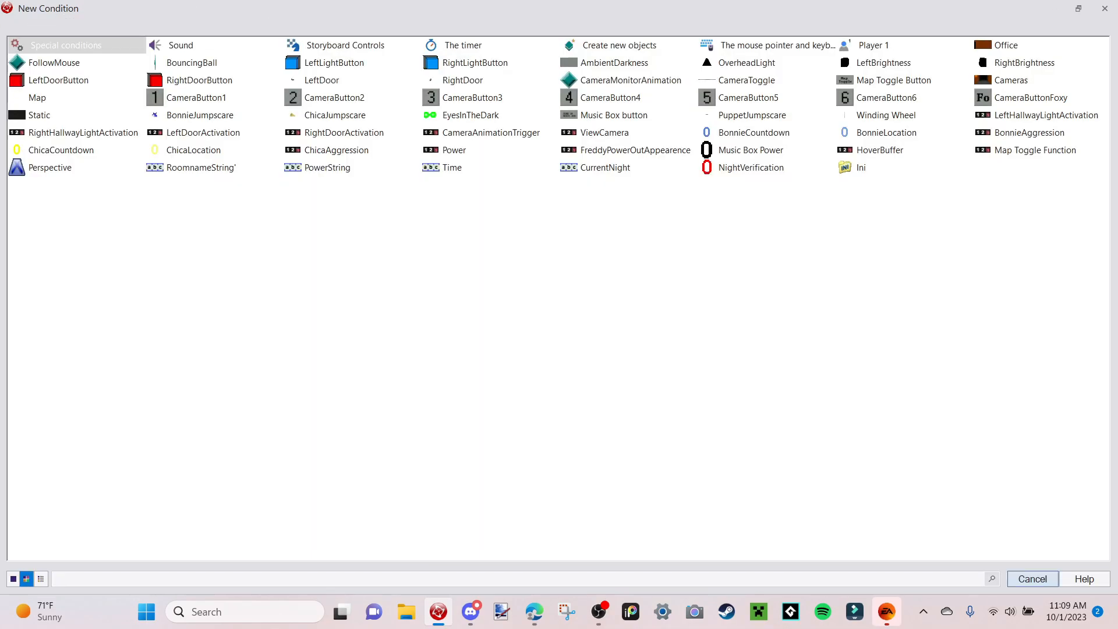
pyautogui.click(1036, 150)
pyautogui.click(990, 292)
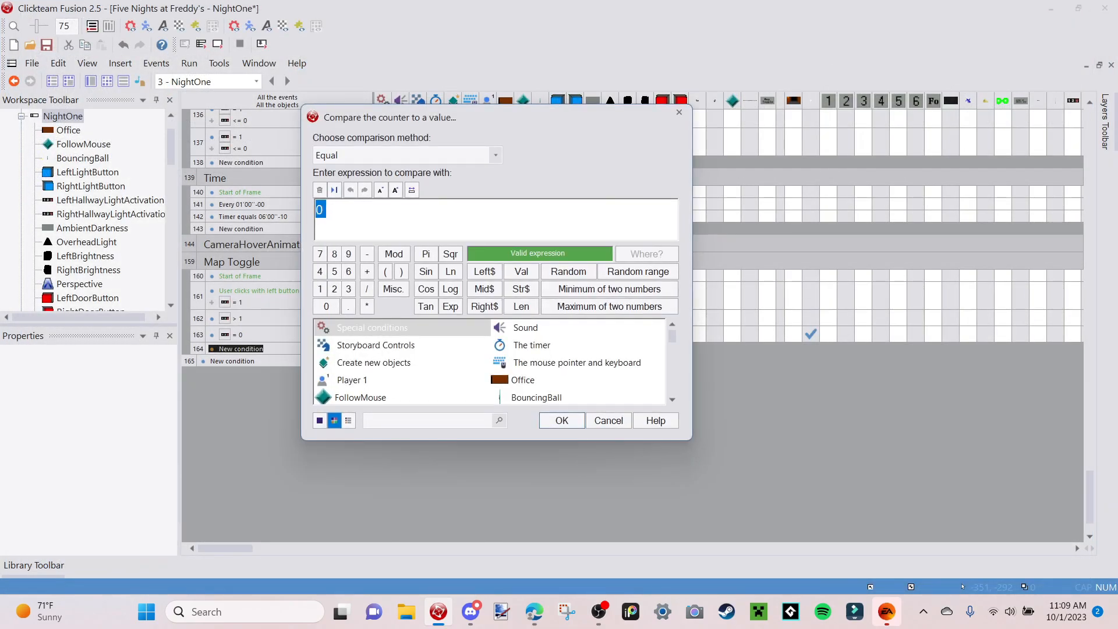
pyautogui.write('1')
pyautogui.press('Return')
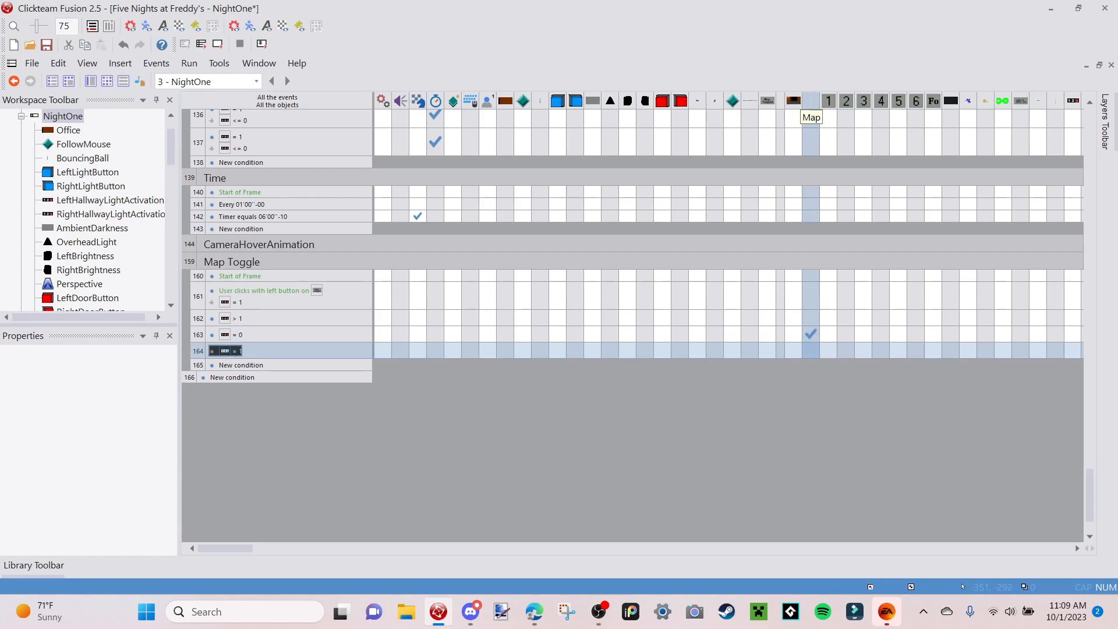
# Give the equals-1 event in the Map Toggle group an action that changes the Map object's animation frame.
pyautogui.click(811, 350)
pyautogui.moveTo(852, 149)
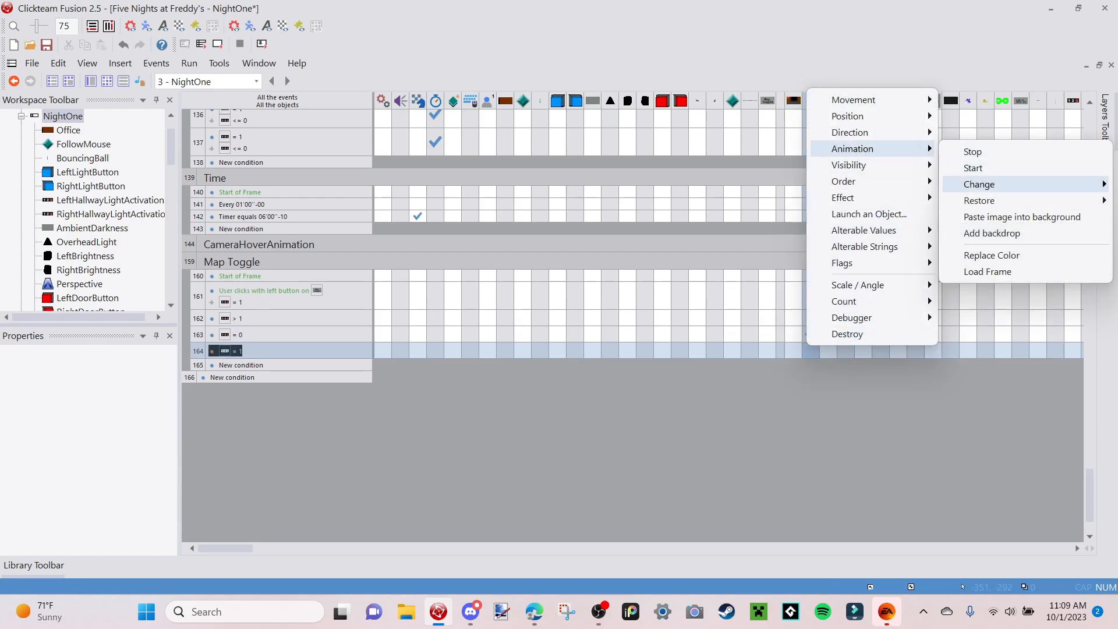
pyautogui.moveTo(979, 184)
pyautogui.click(838, 236)
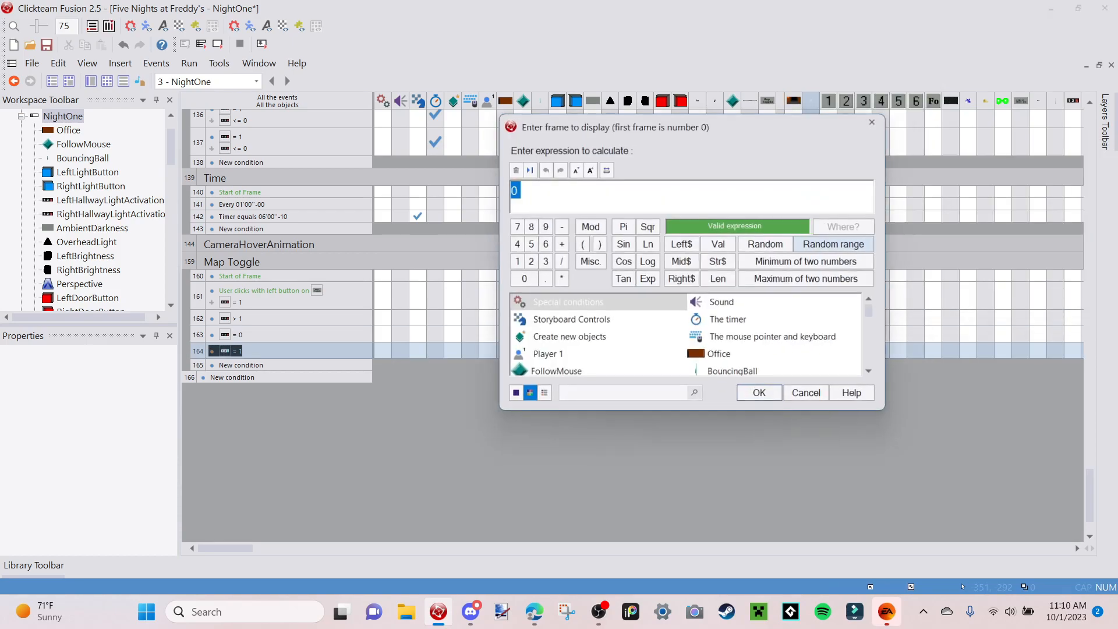
pyautogui.press('Return')
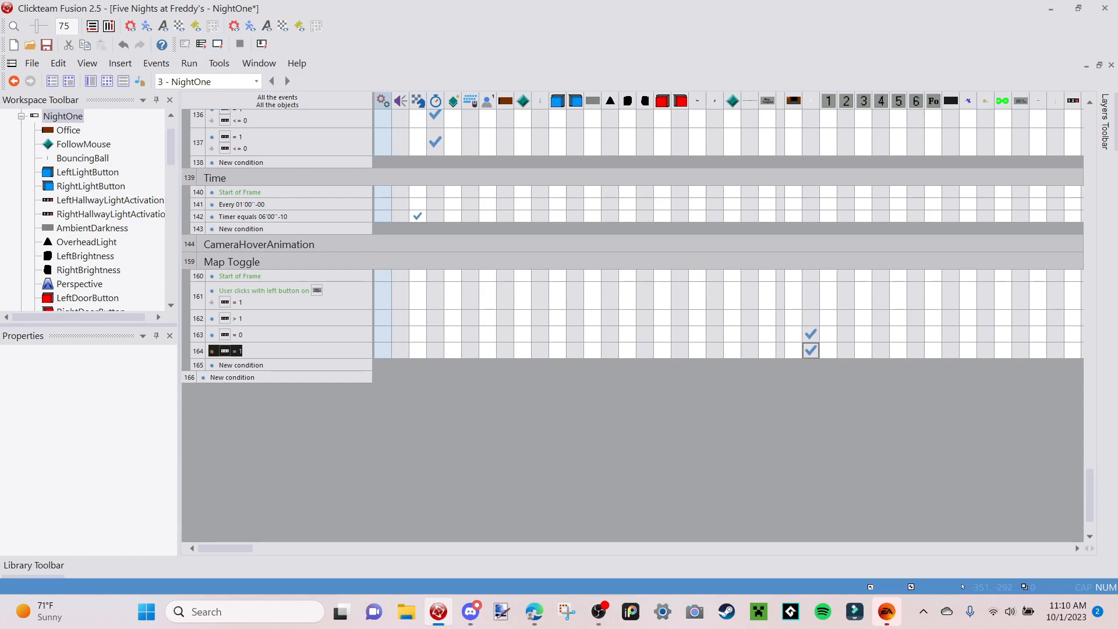
# Run the NightOne frame to test the Map Toggle button in the camera view.
pyautogui.click(219, 43)
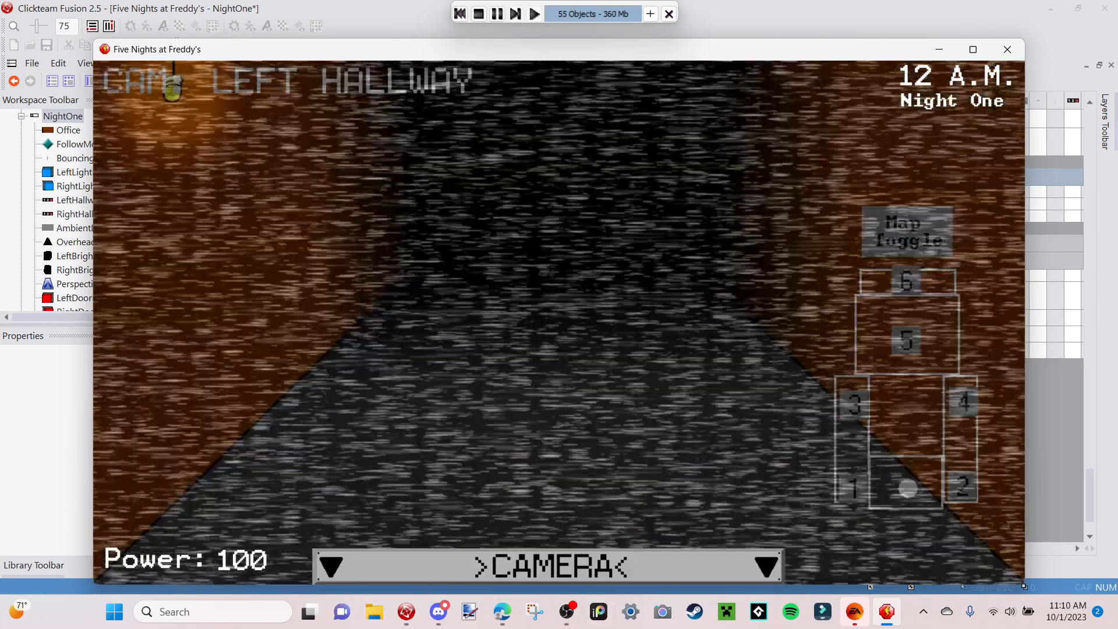
pyautogui.hotkey('alt', 'Return')
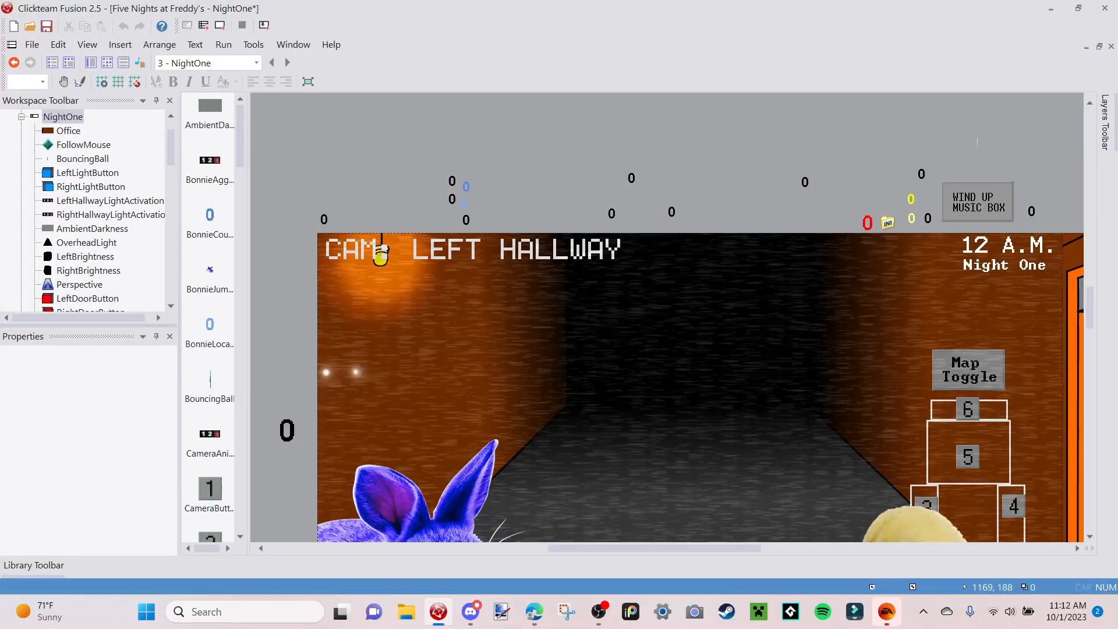
# Open the Cameras object's animation editor and add a new animation named "Floor 1".
pyautogui.scroll(-3, 722, 515)
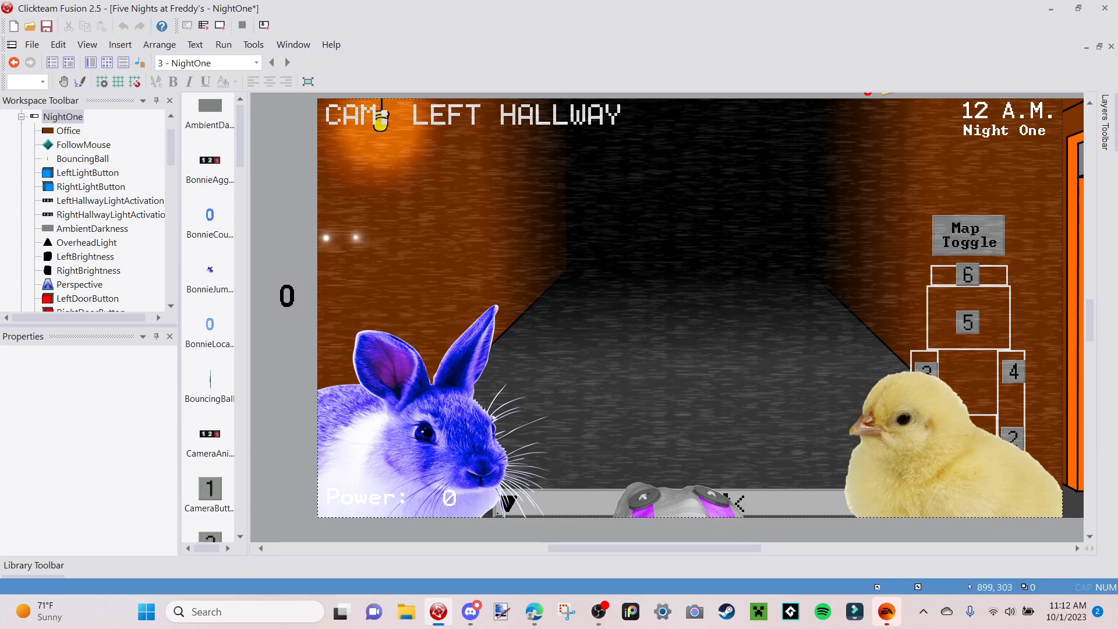
pyautogui.doubleClick(673, 511)
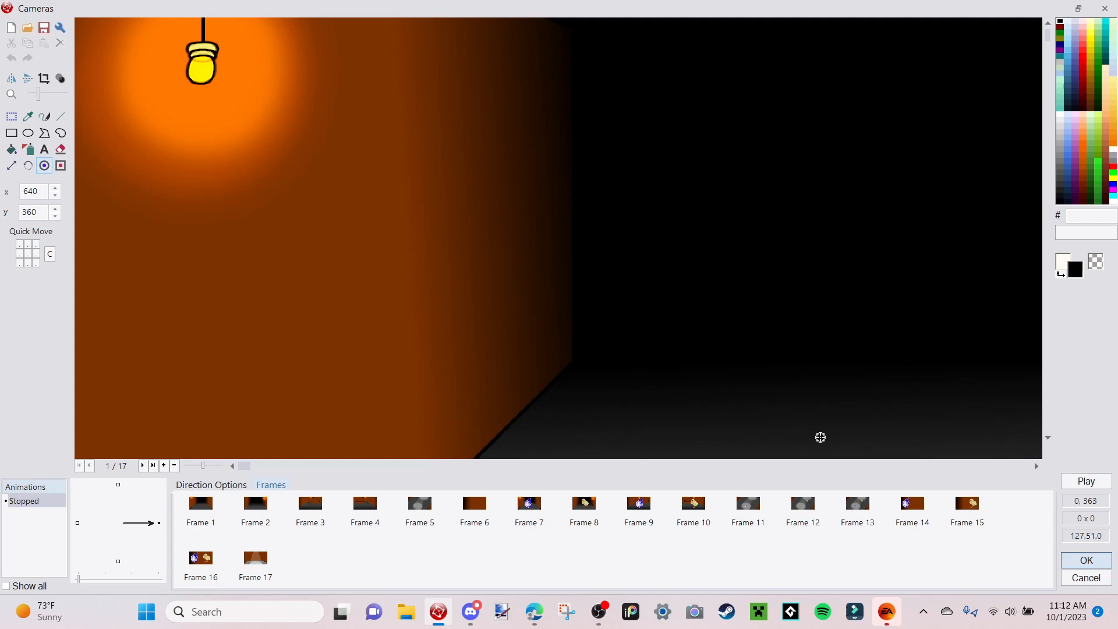
pyautogui.rightClick(16, 528)
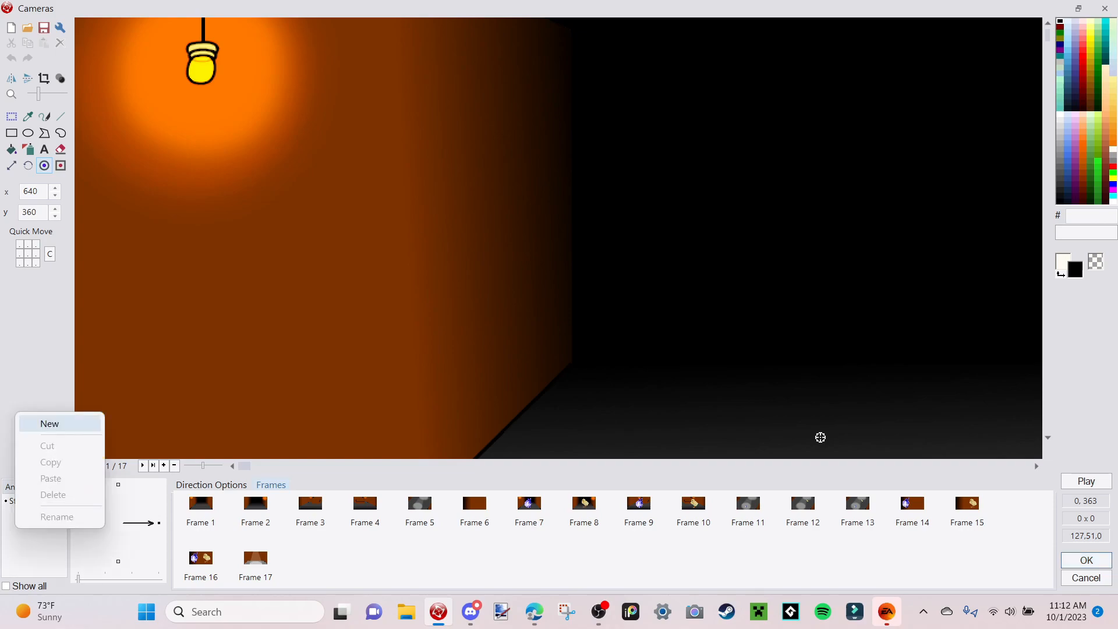
pyautogui.click(49, 424)
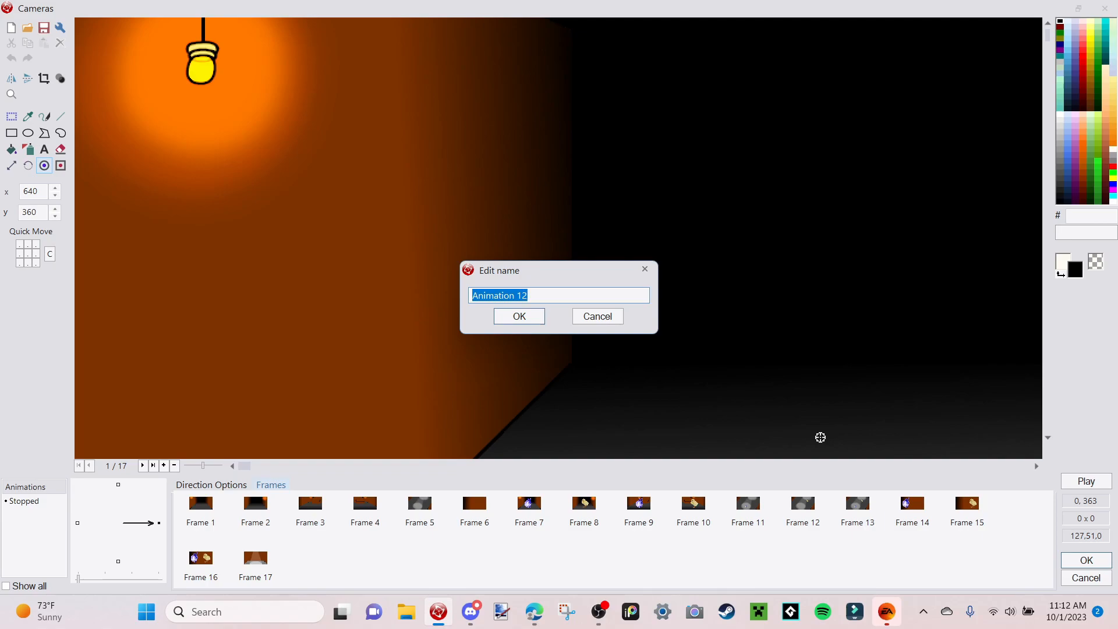
pyautogui.write('Florr')
pyautogui.press('BackSpace')
pyautogui.press('BackSpace')
pyautogui.write('or 1')
pyautogui.press('Return')
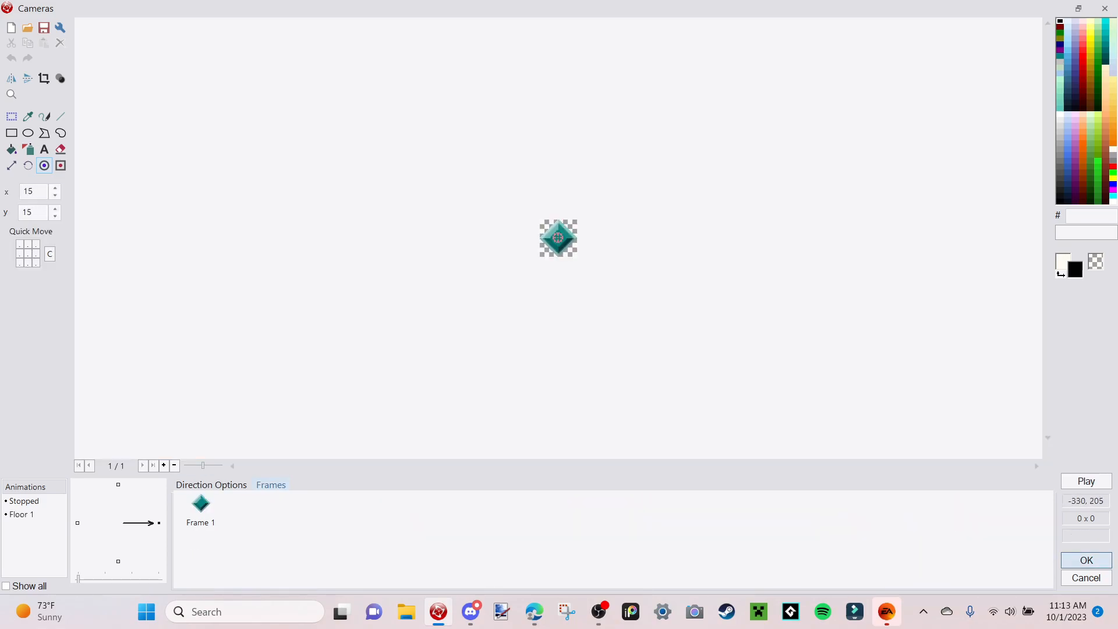
# Copy all frames of the Stopped animation and paste them into the Floor 1 animation.
pyautogui.click(24, 500)
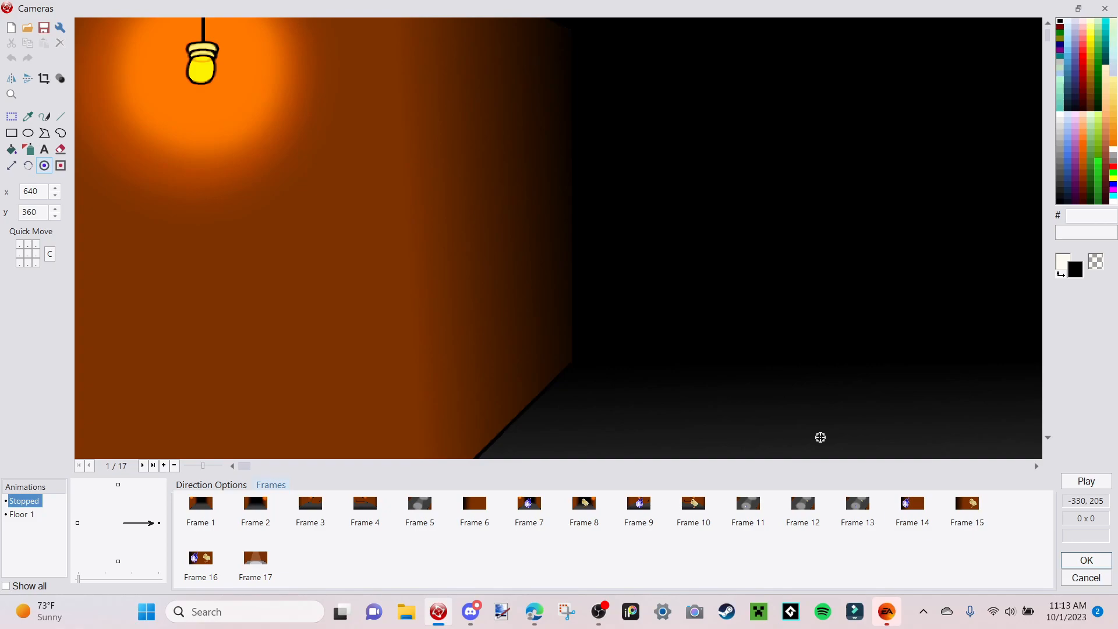
pyautogui.moveTo(993, 578); pyautogui.dragTo(185, 513)
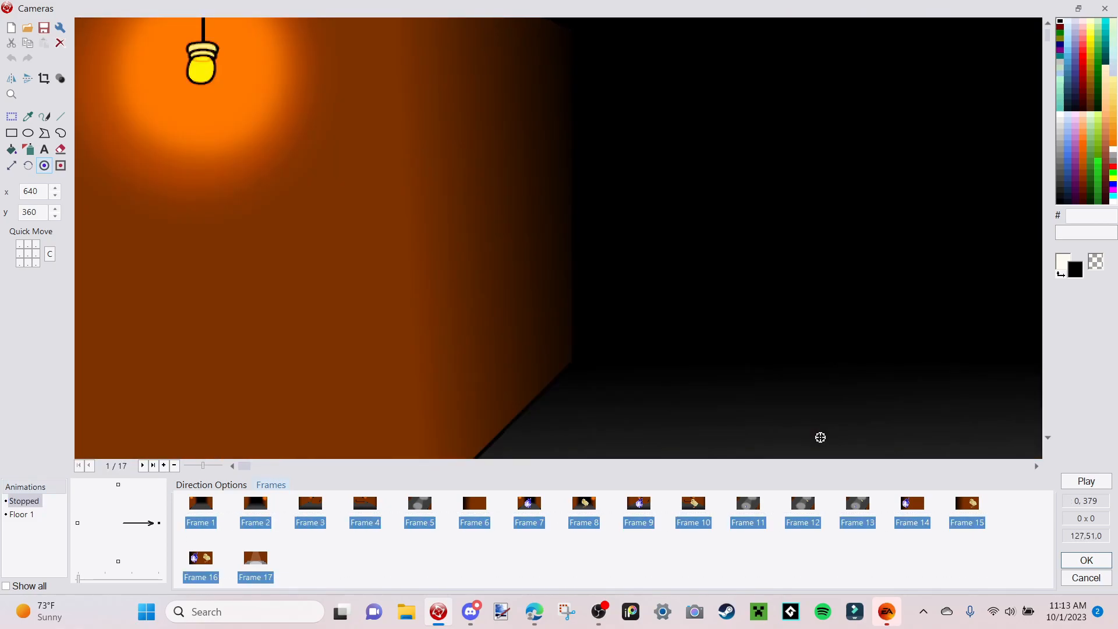
pyautogui.scroll(-1, 664, 299)
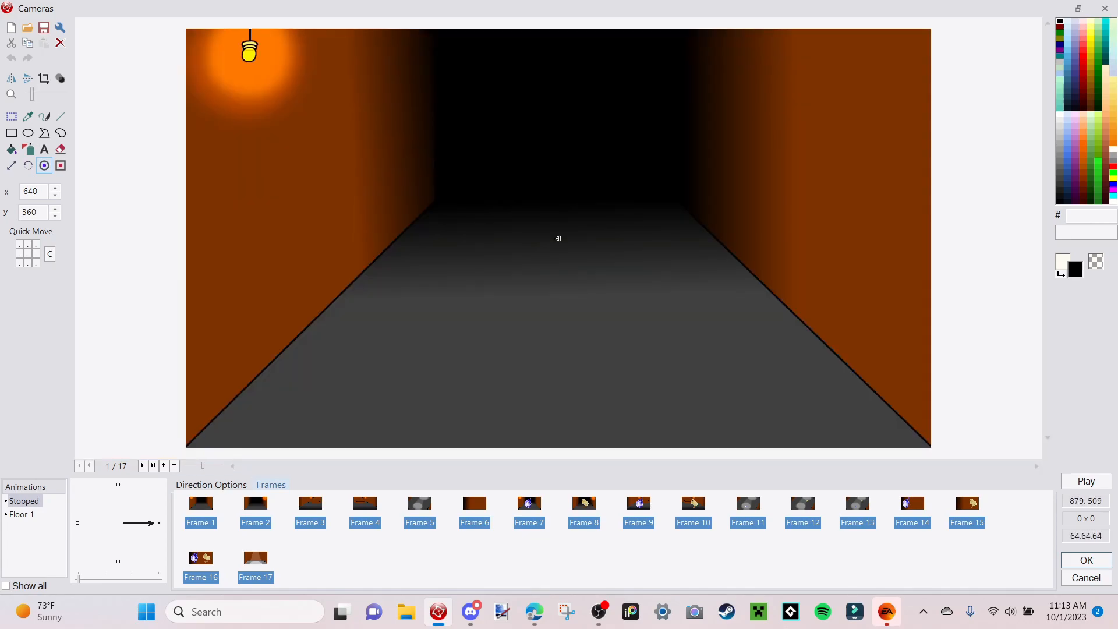
pyautogui.hotkey('ctrl', 'c')
pyautogui.click(22, 515)
pyautogui.click(201, 505)
pyautogui.hotkey('ctrl', 'v')
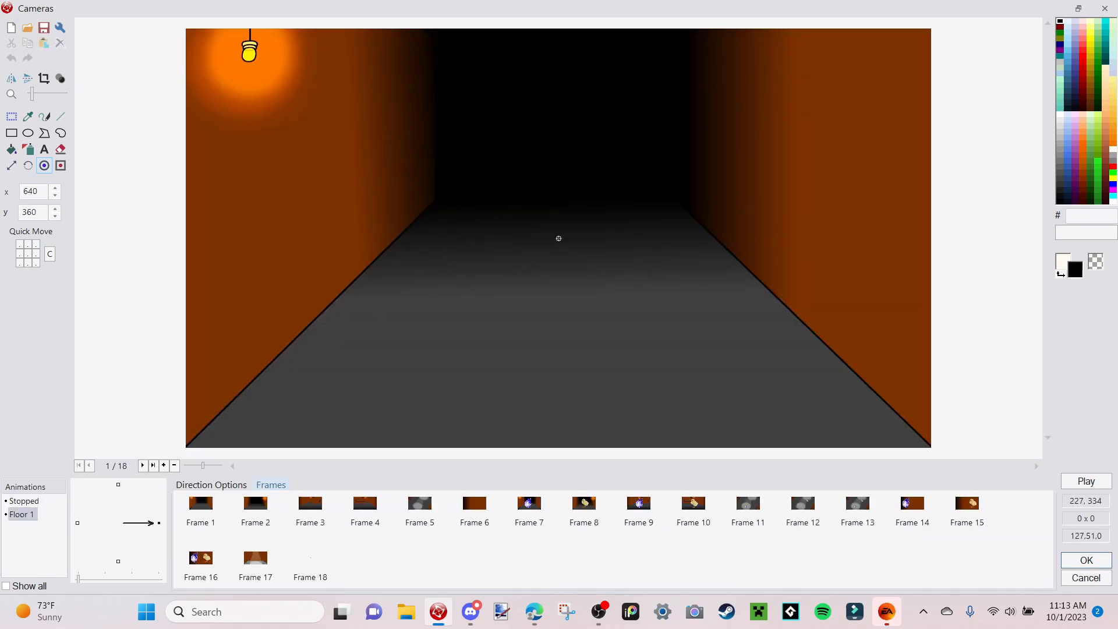
# Delete the leftover default diamond image, Frame 18, from the Floor 1 animation.
pyautogui.press('End')
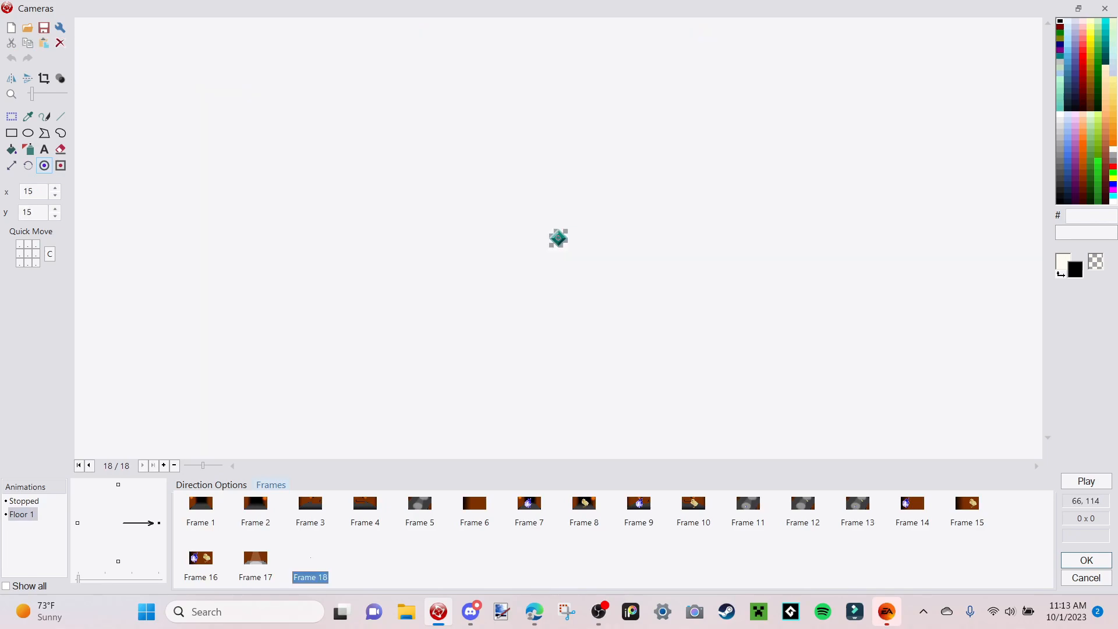
pyautogui.press('Delete')
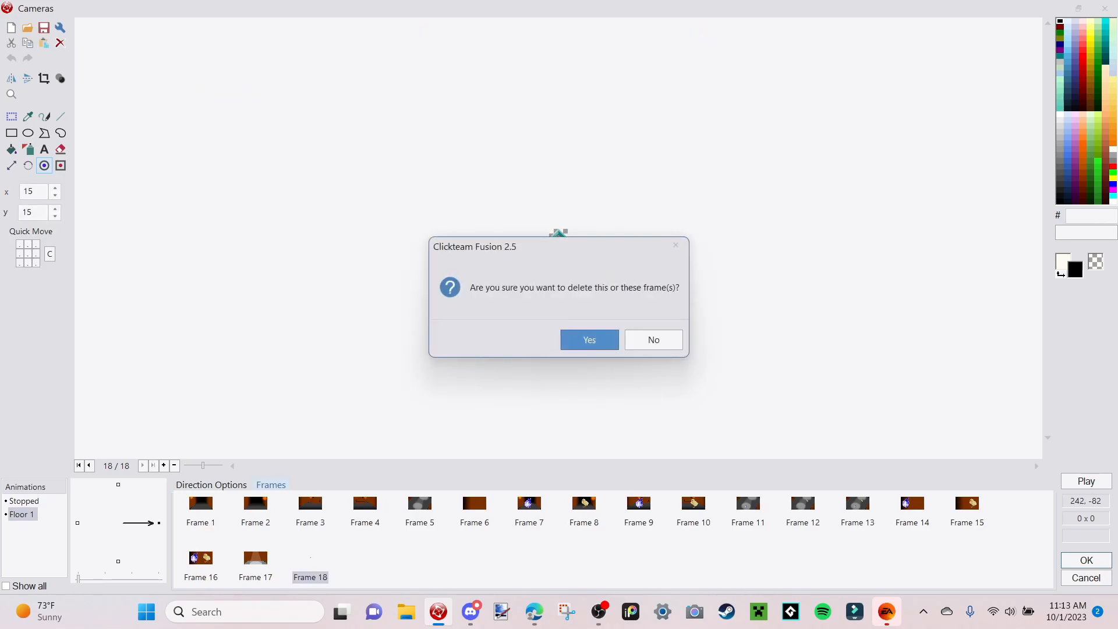
pyautogui.press('Return')
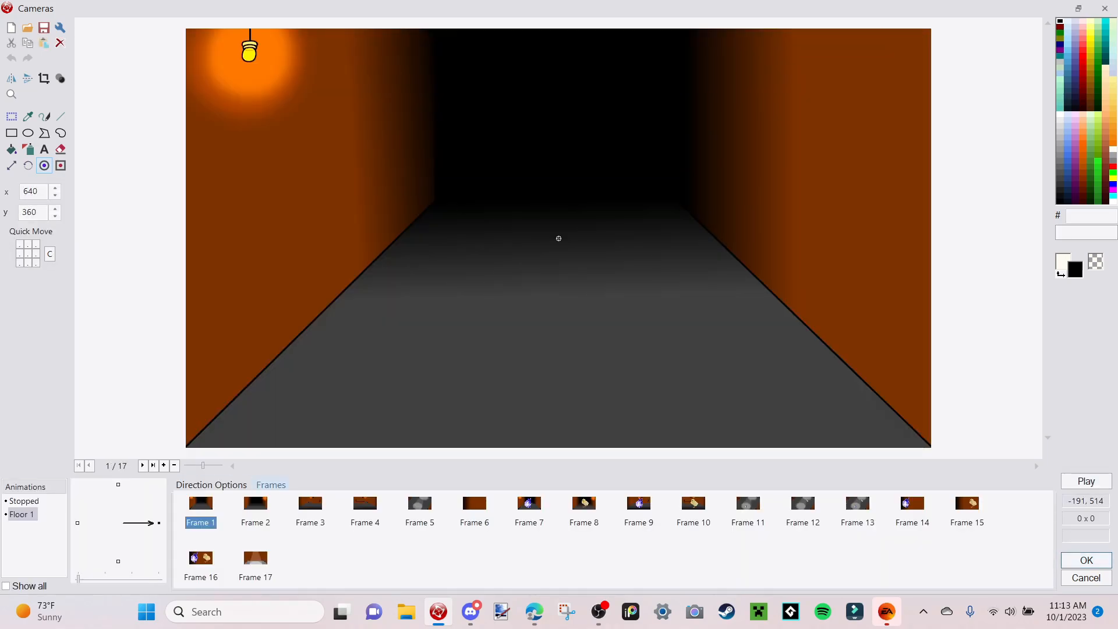
# Check the pasted camera images in the Floor 1 animation one by one, from Frame 1 to Frame 12.
pyautogui.press('Right')
pyautogui.press('Right')
pyautogui.press('Right')
pyautogui.press('Right')
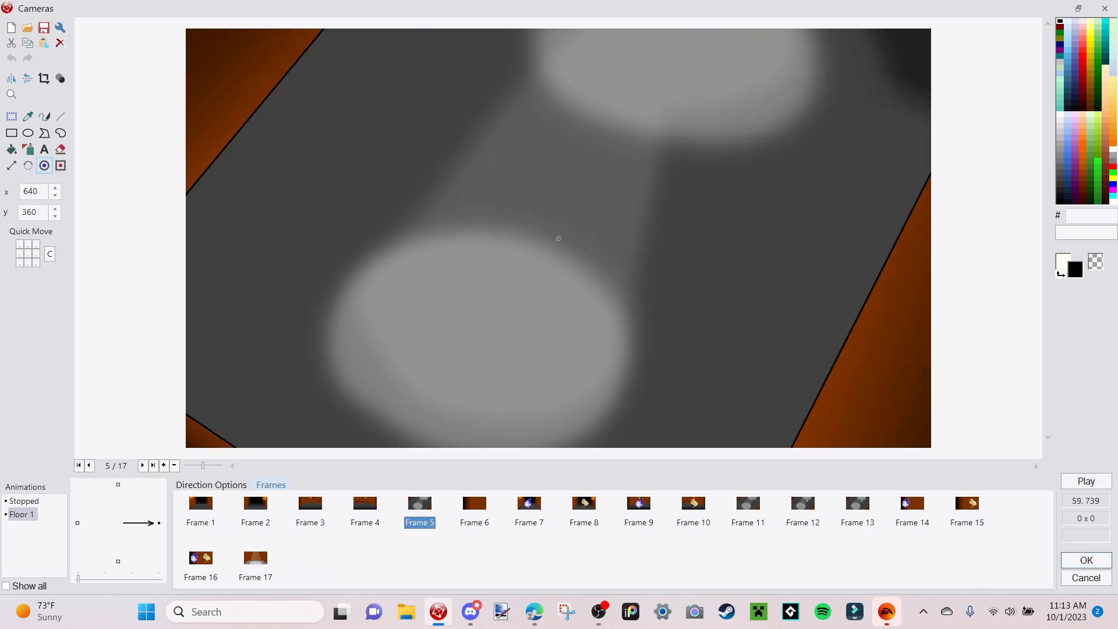
pyautogui.press('Right')
pyautogui.press('Right')
pyautogui.press('Right')
pyautogui.press('Right')
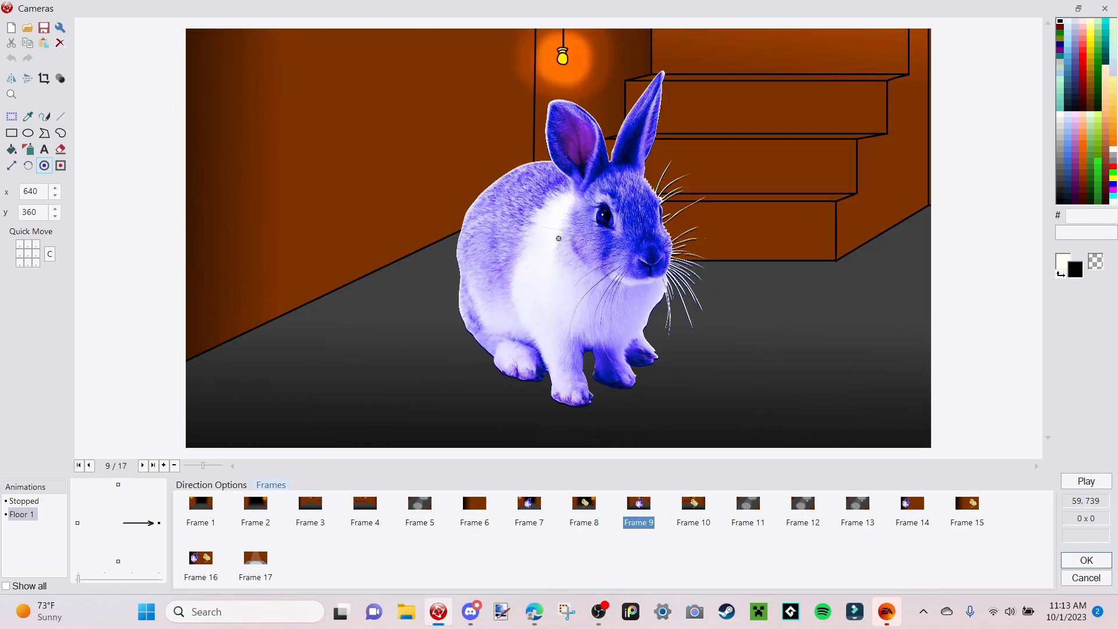
pyautogui.press('Right')
pyautogui.press('Right')
pyautogui.press('Right')
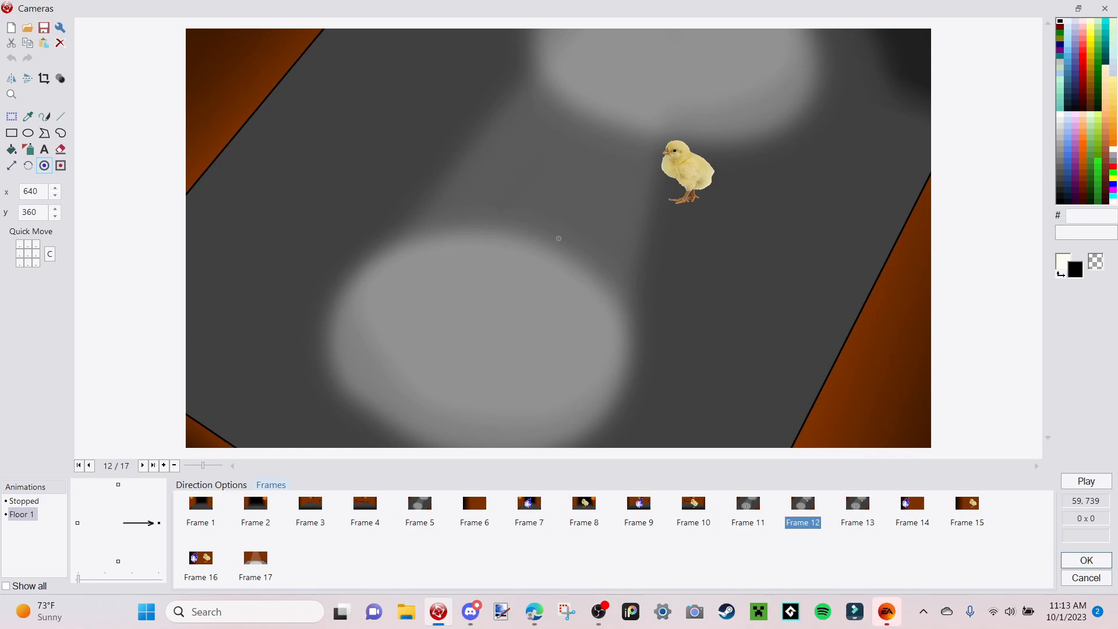
# Delete the Stopped animation from the Cameras object and accept the animation changes.
pyautogui.click(34, 543)
pyautogui.click(25, 500)
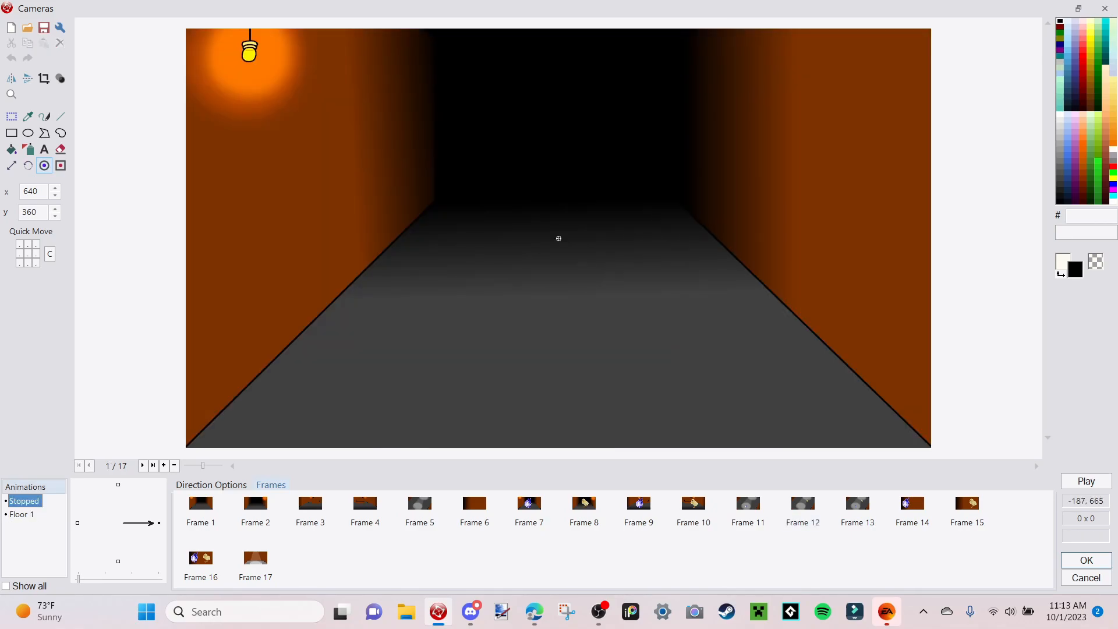
pyautogui.rightClick(25, 499)
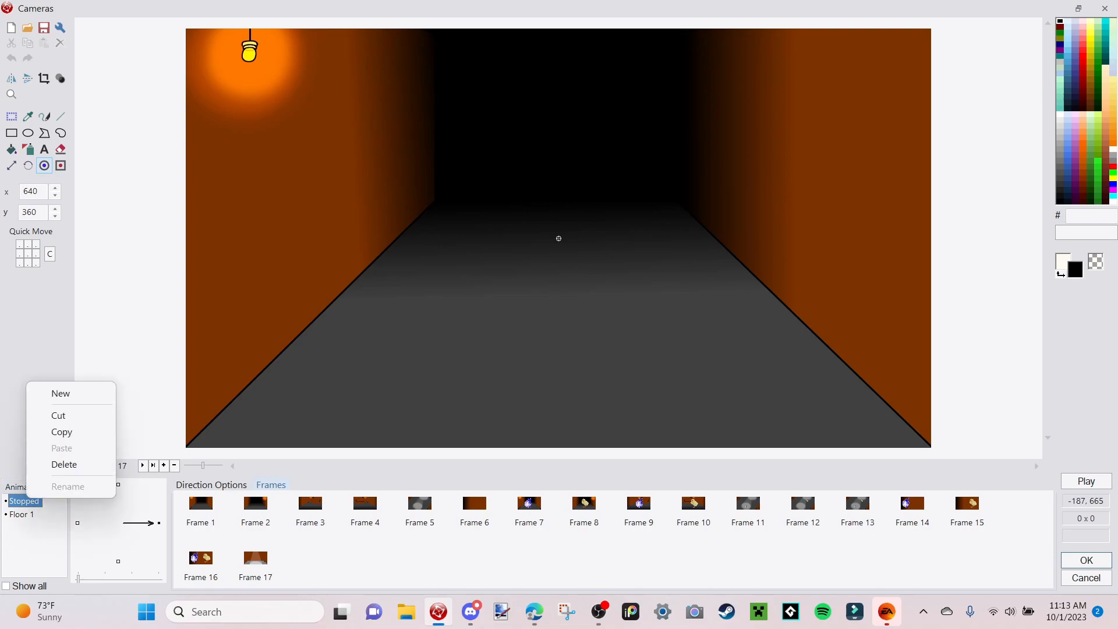
pyautogui.click(58, 464)
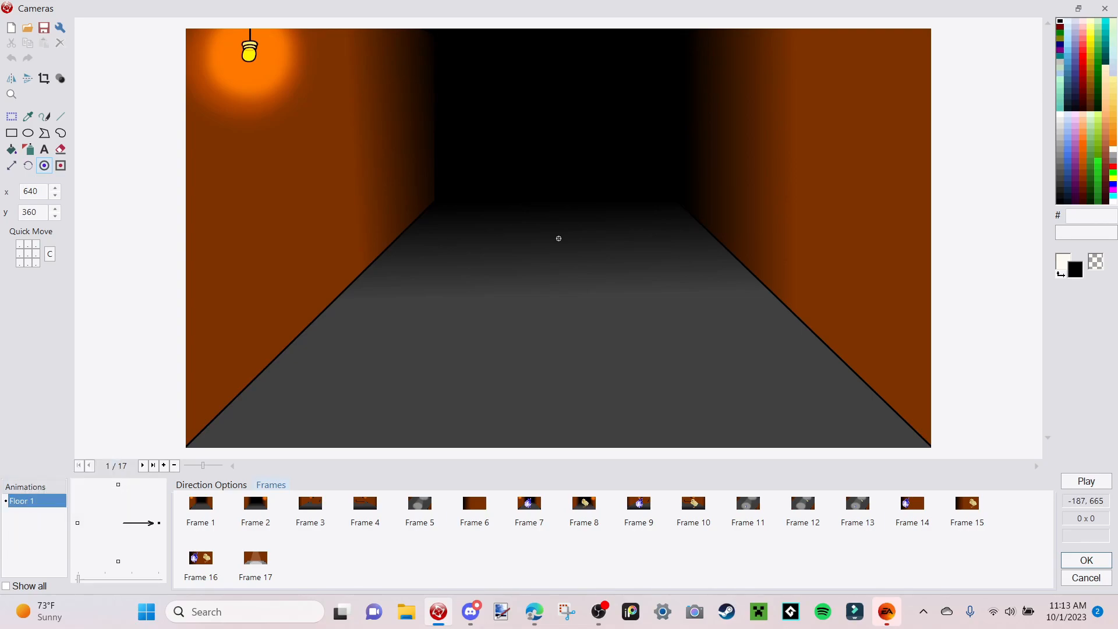
pyautogui.press('Return')
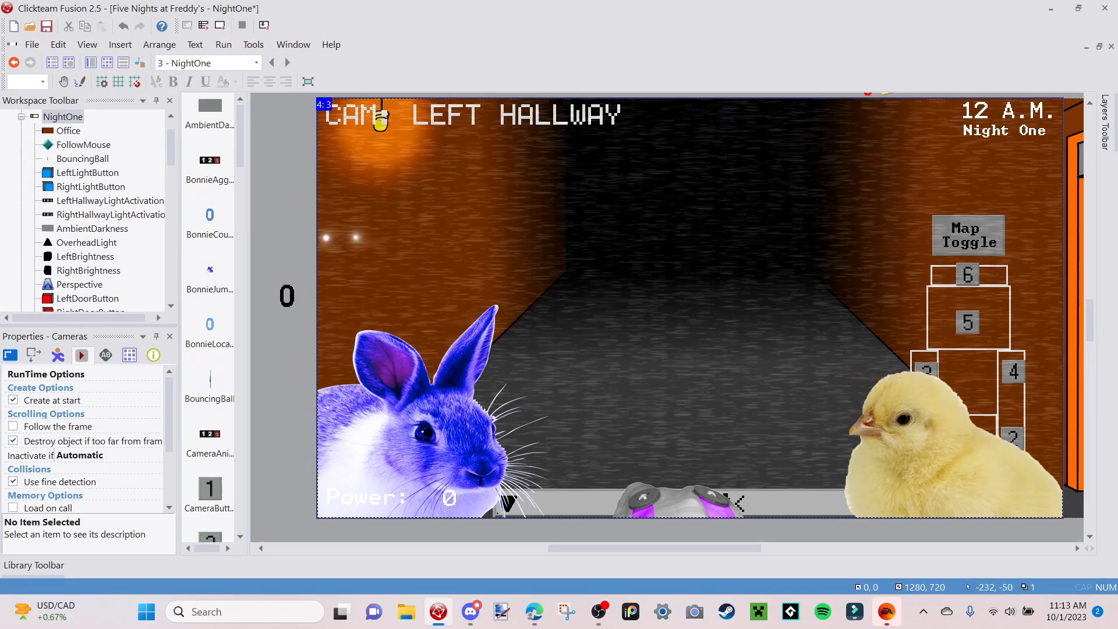
# Run the NightOne frame, open the camera view and test camera buttons 6, 5, 3 and 4.
pyautogui.click(221, 22)
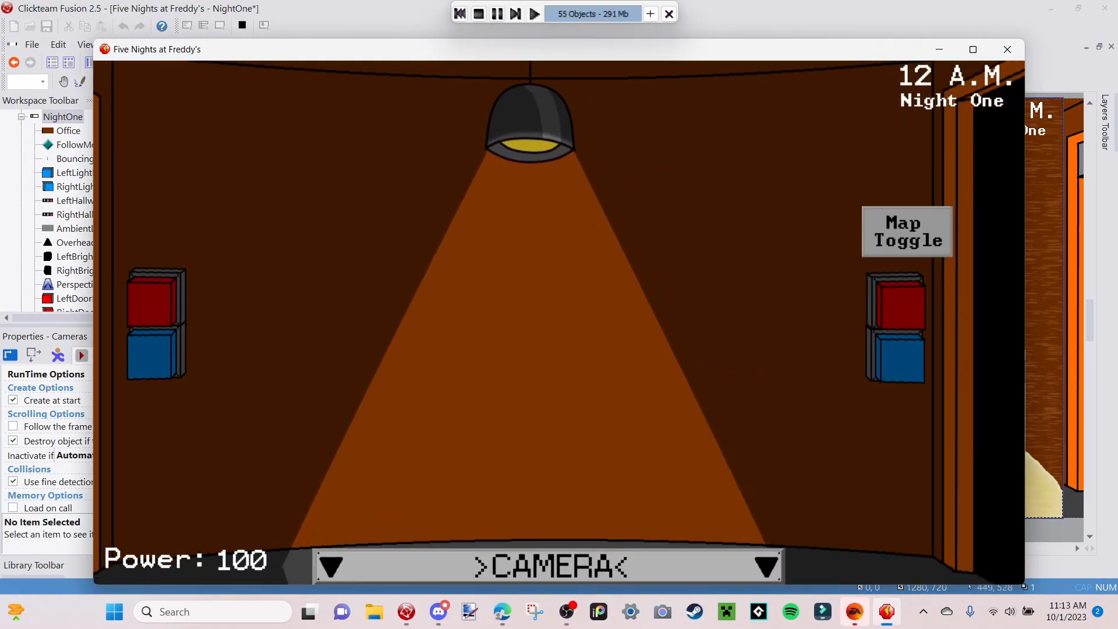
pyautogui.moveTo(549, 566)
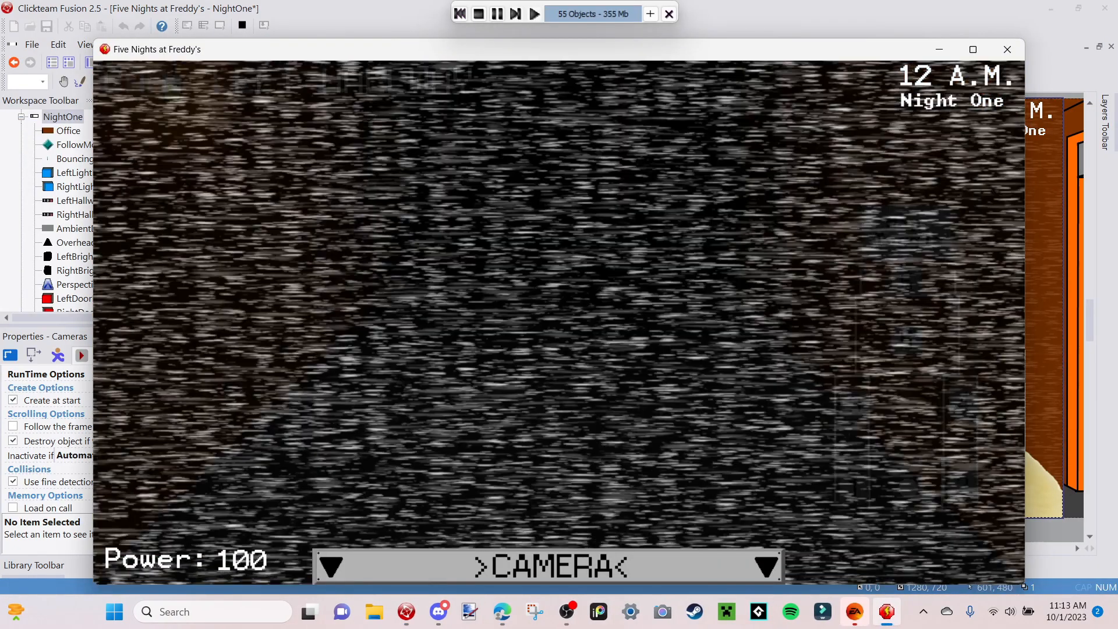
pyautogui.click(906, 282)
pyautogui.click(907, 341)
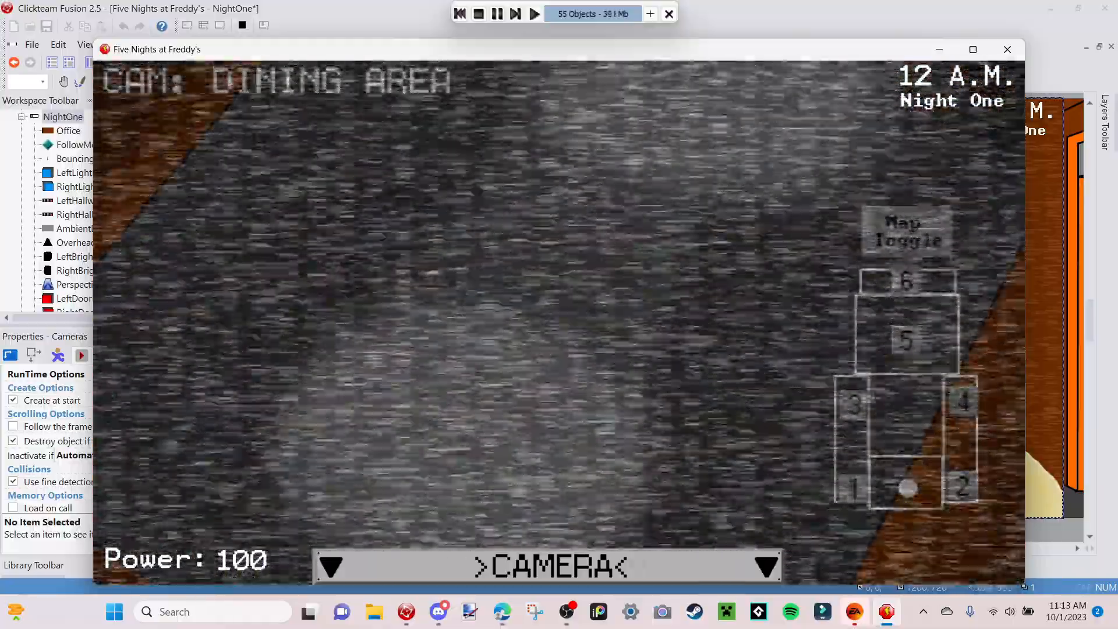
pyautogui.click(854, 404)
pyautogui.click(962, 402)
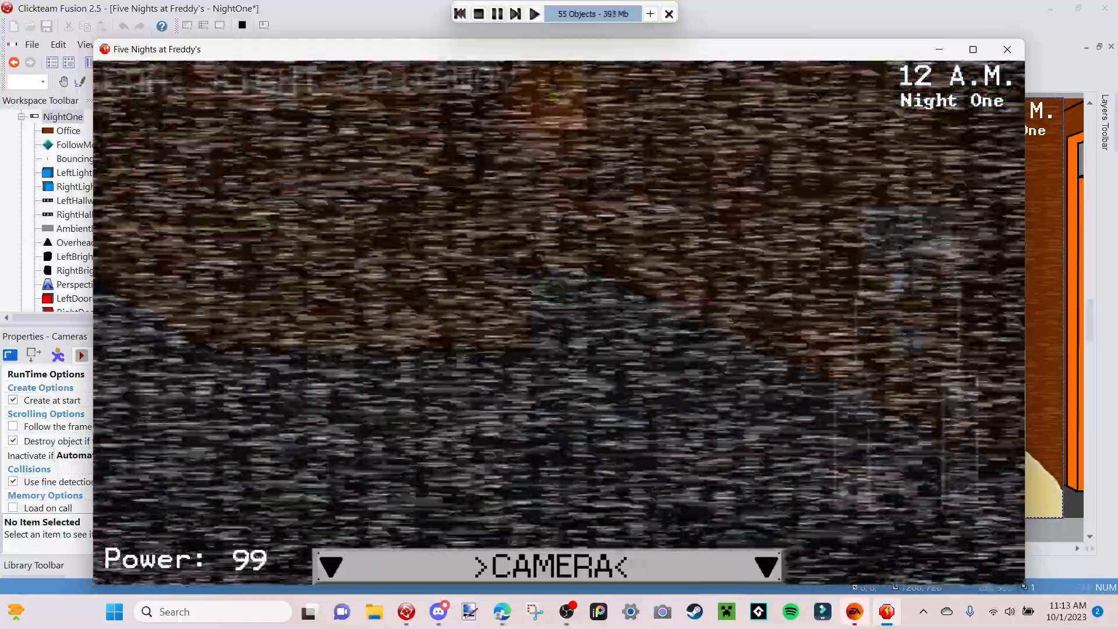
# Test camera button 2 in the running game and close the game window.
pyautogui.click(963, 487)
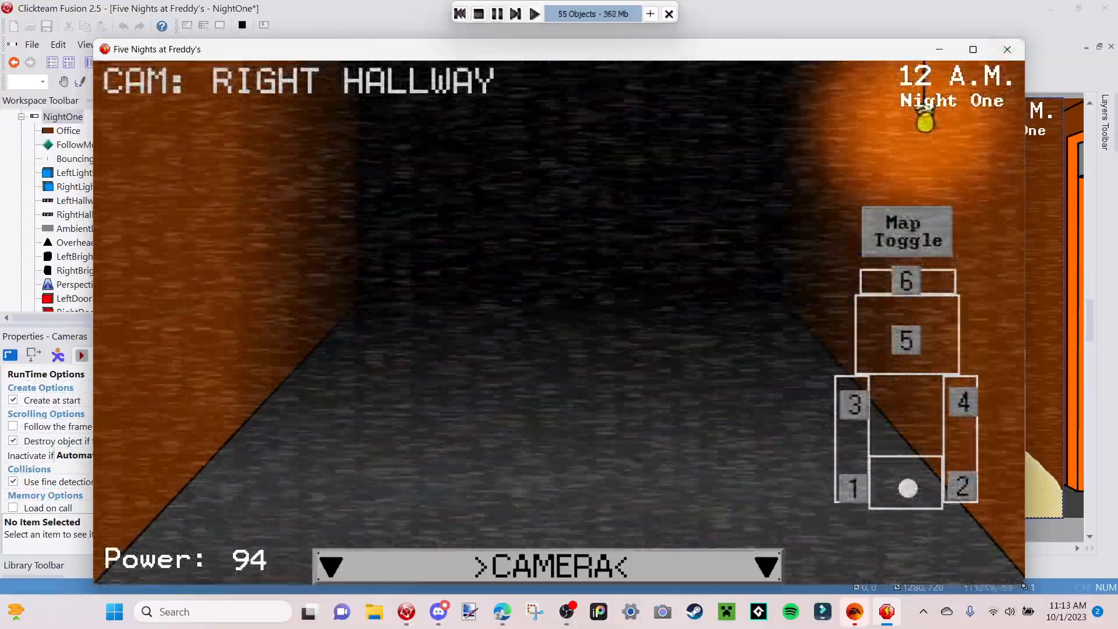
pyautogui.click(1008, 50)
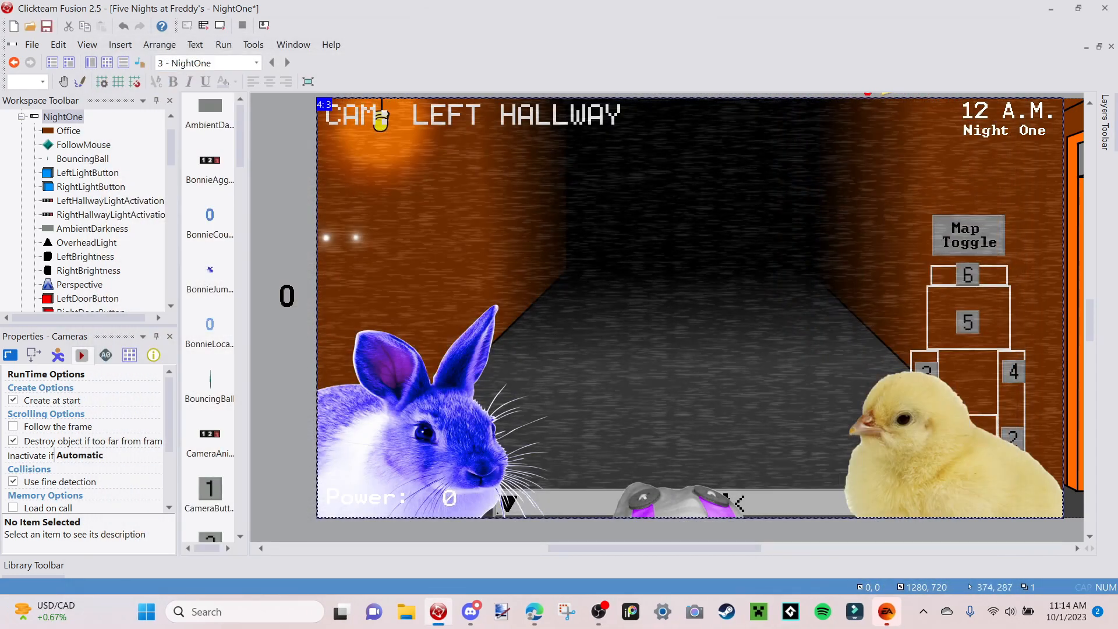
# Open the Cameras object's animations and add a new animation named Vents.
pyautogui.doubleClick(678, 504)
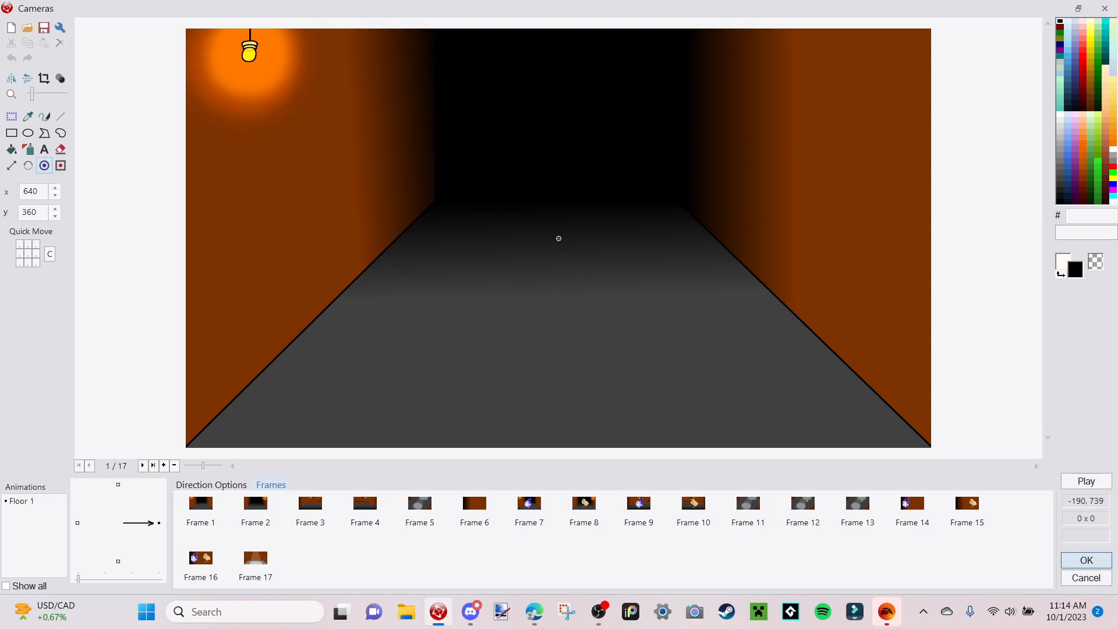
pyautogui.rightClick(18, 526)
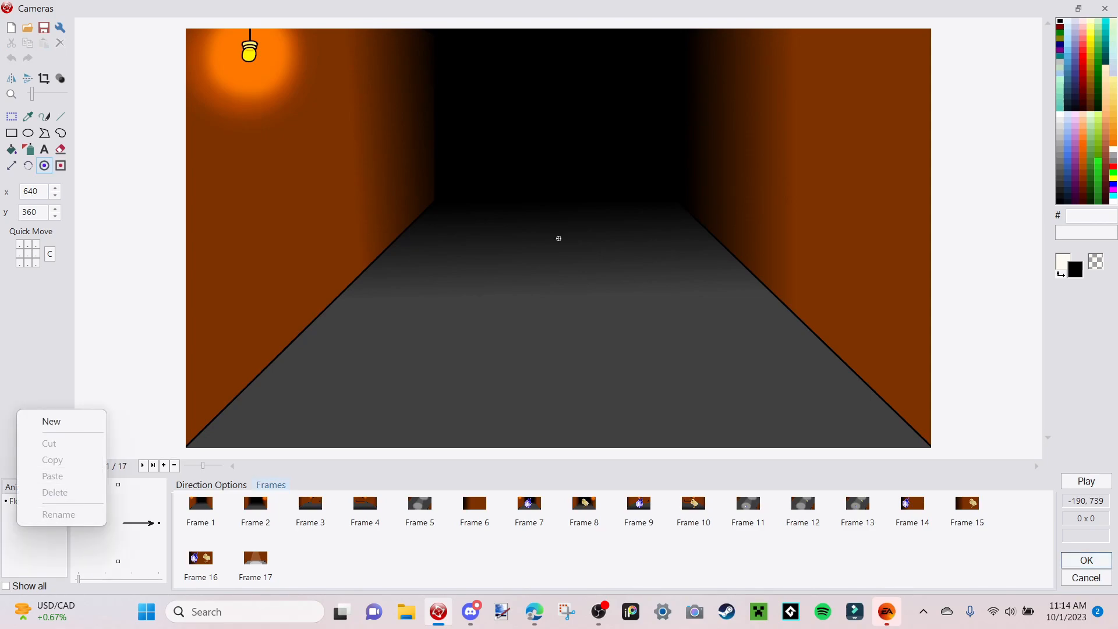
pyautogui.click(51, 421)
pyautogui.write('Vents')
pyautogui.press('Return')
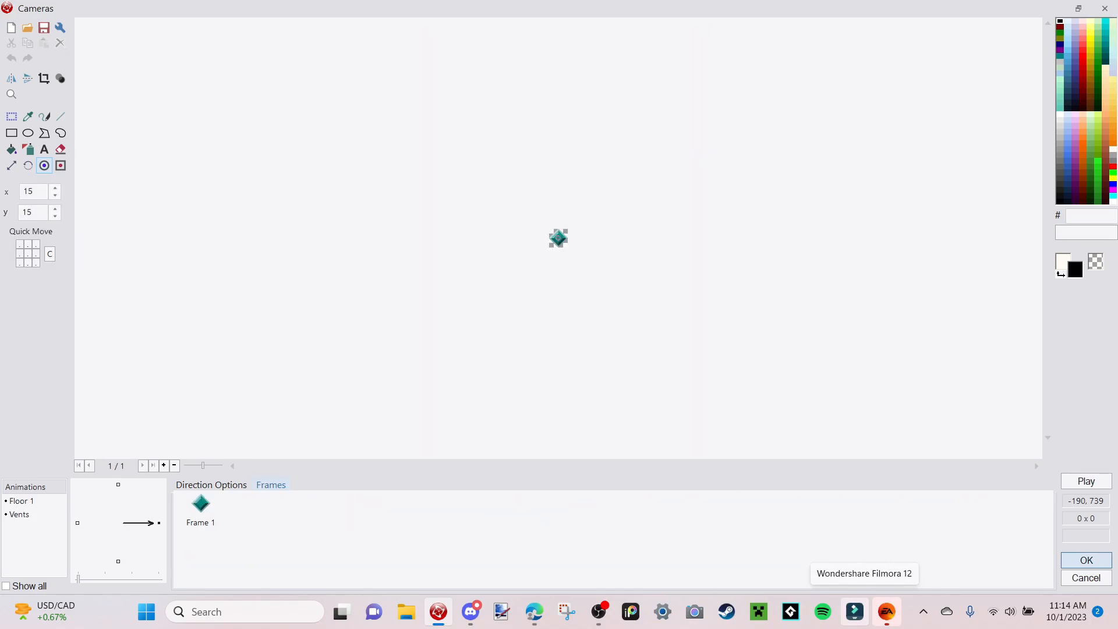
pyautogui.click(28, 28)
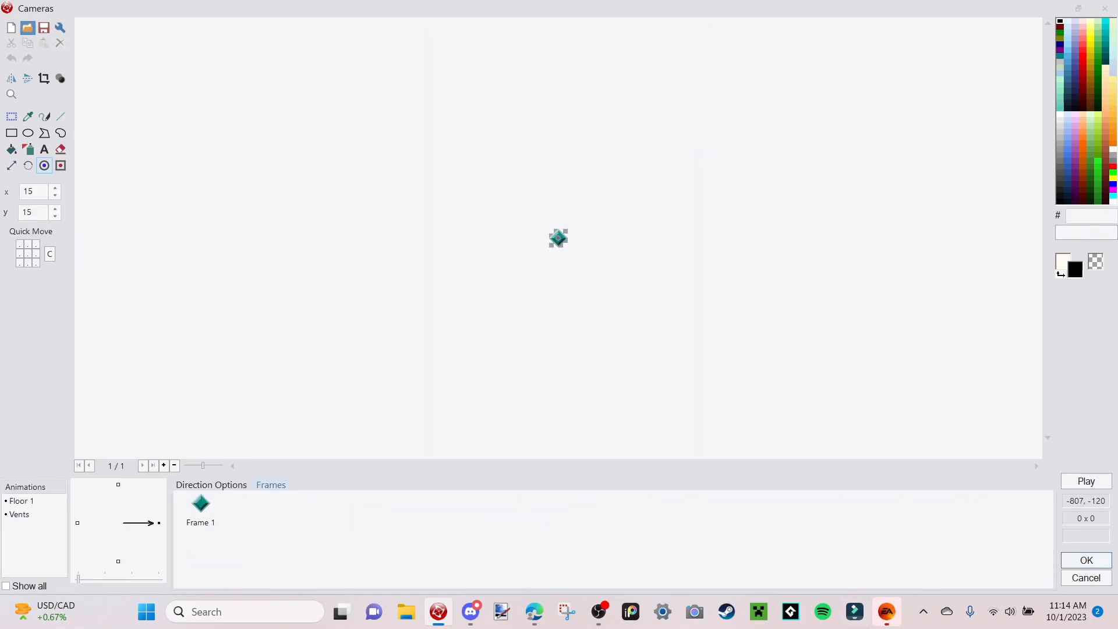
pyautogui.scroll(-20, 330, 197)
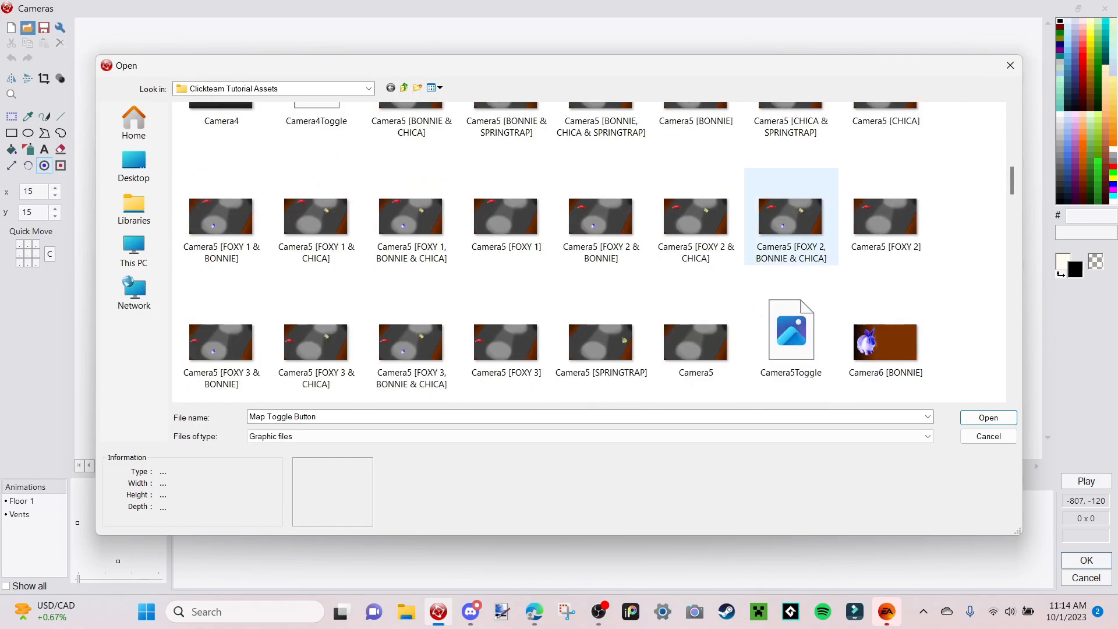
pyautogui.scroll(-7, 792, 233)
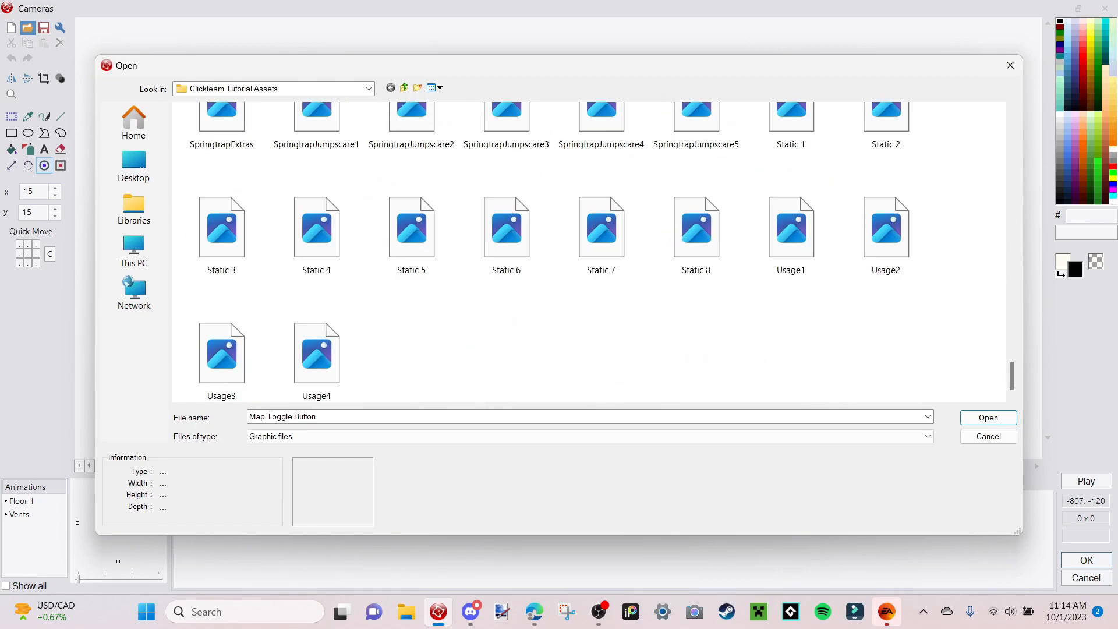
pyautogui.scroll(9, 791, 233)
pyautogui.scroll(15, 791, 233)
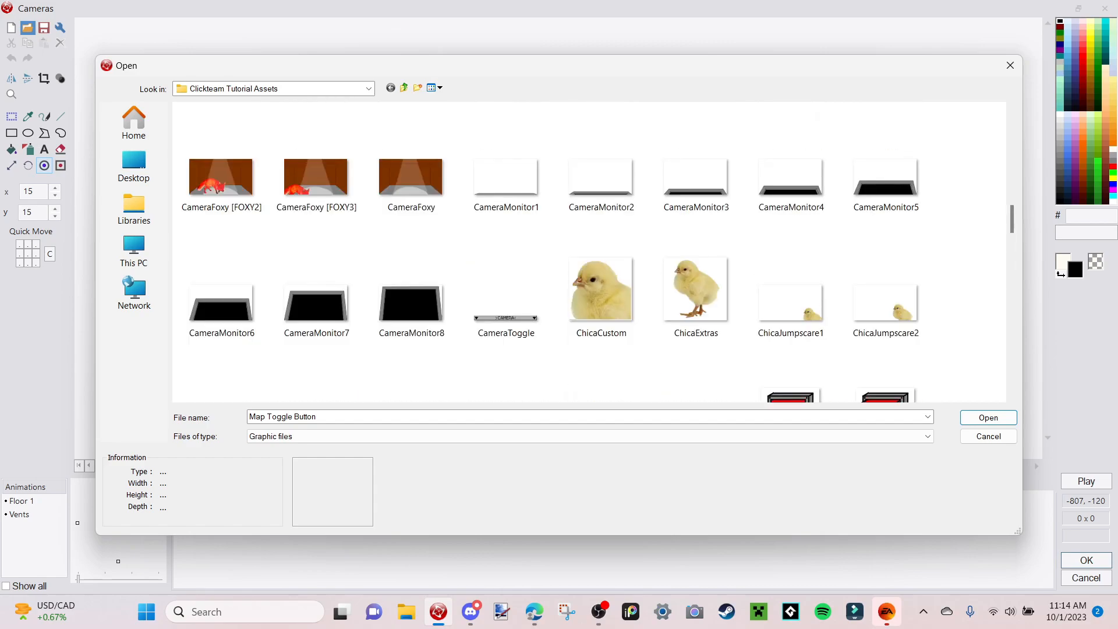
pyautogui.scroll(3, 588, 252)
pyautogui.click(600, 240)
pyautogui.click(988, 437)
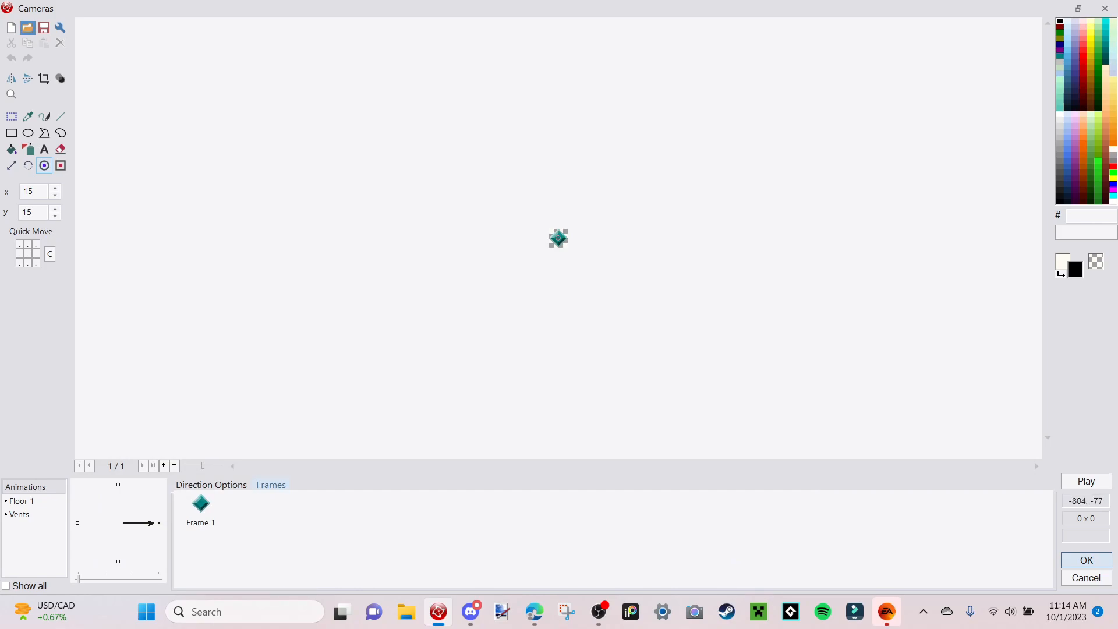
# Import Camera7 from Clickteam Tutorial Assets as an animation, frames 1 to 3, replacing the default image in Vents.
pyautogui.click(28, 28)
pyautogui.scroll(-10, 330, 322)
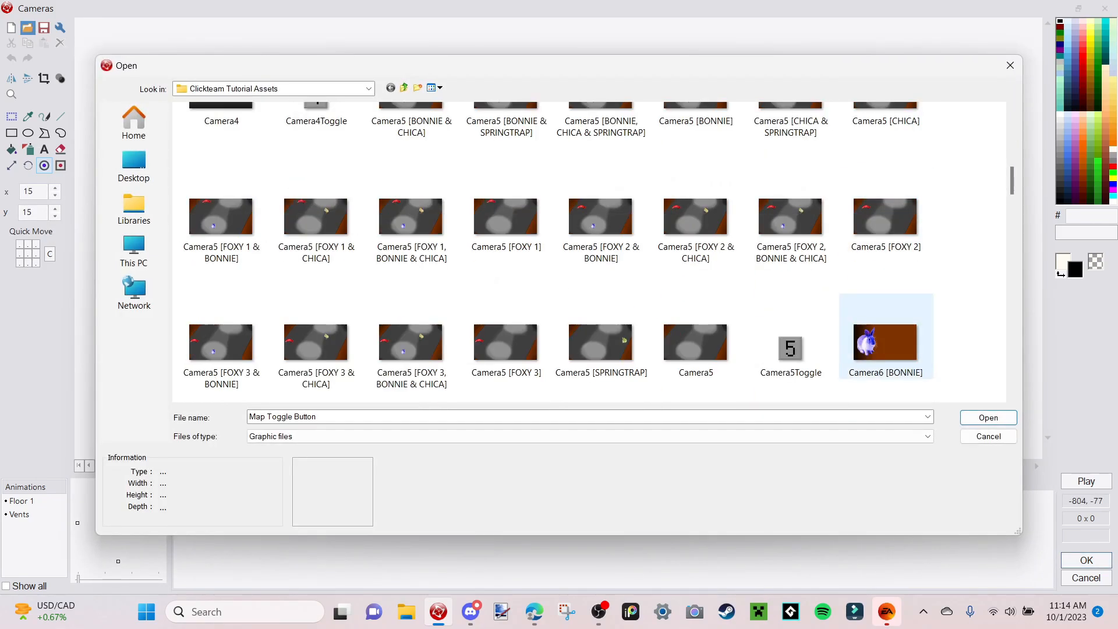
pyautogui.click(600, 279)
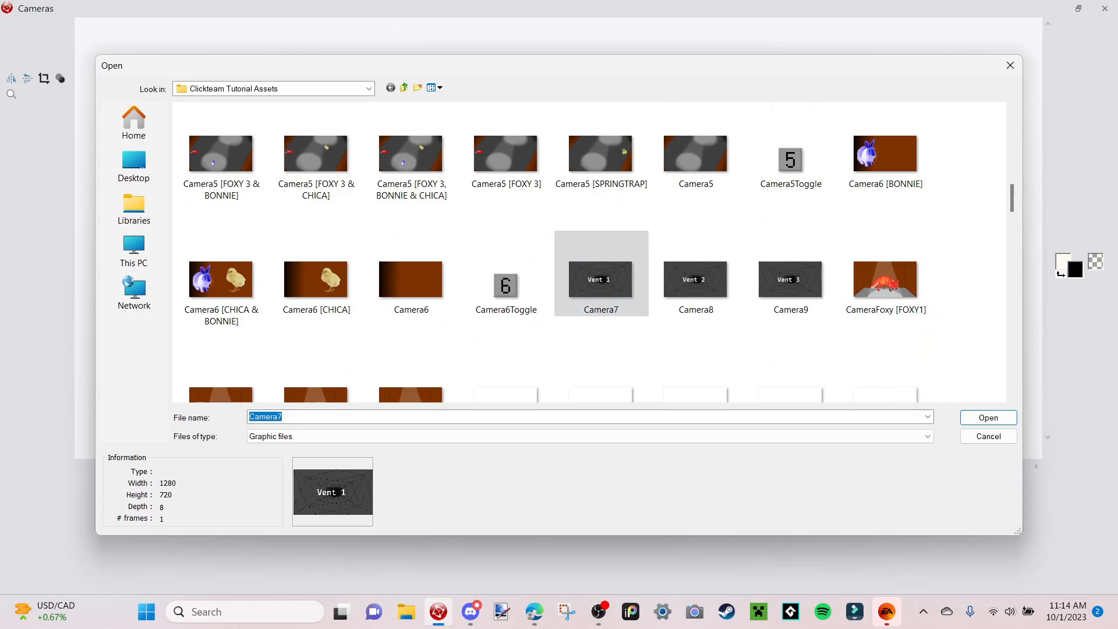
pyautogui.press('Escape')
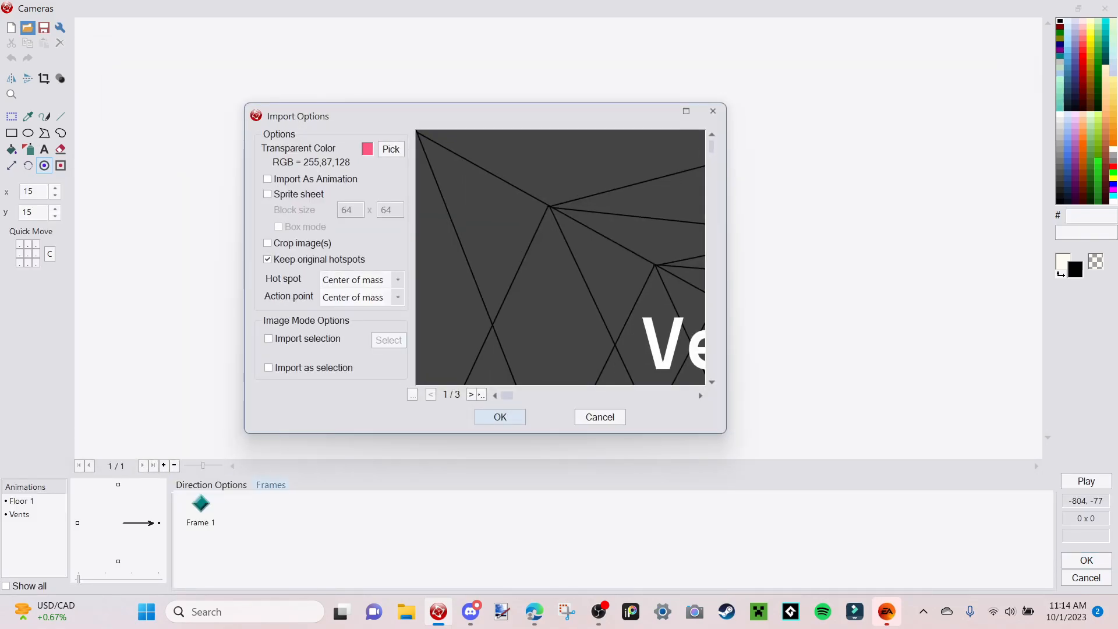
pyautogui.hscroll(5, 561, 258)
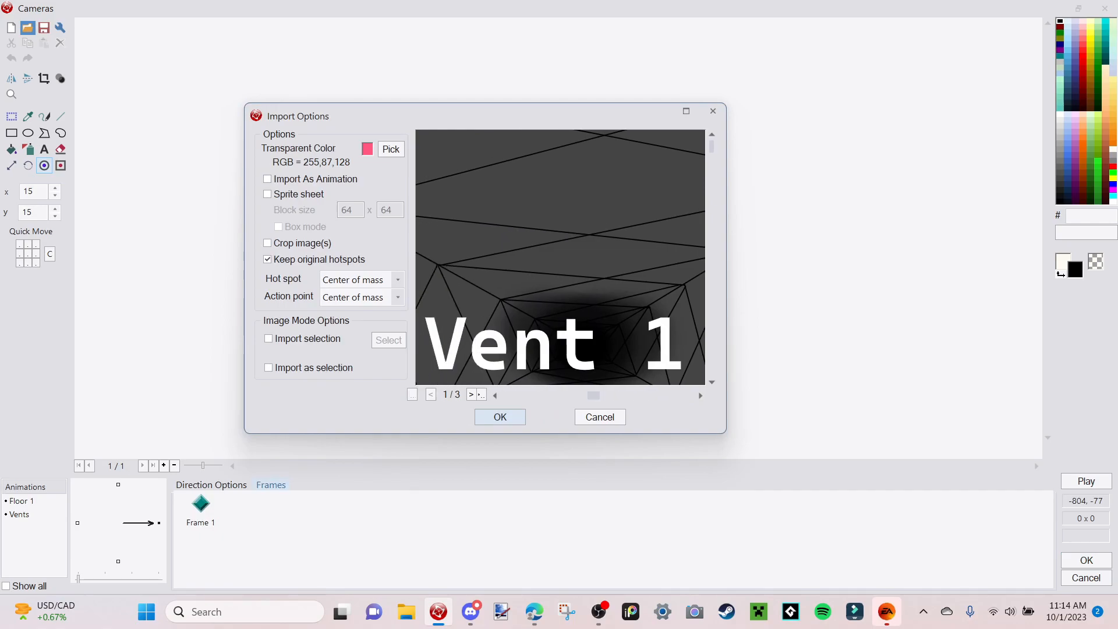
pyautogui.click(267, 178)
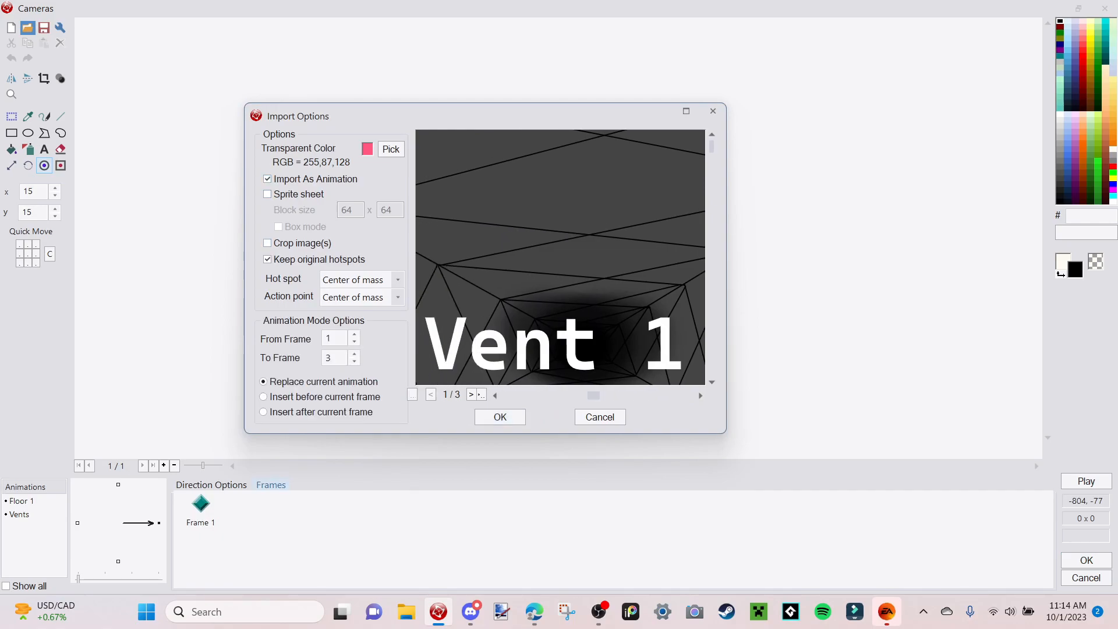
pyautogui.press('Return')
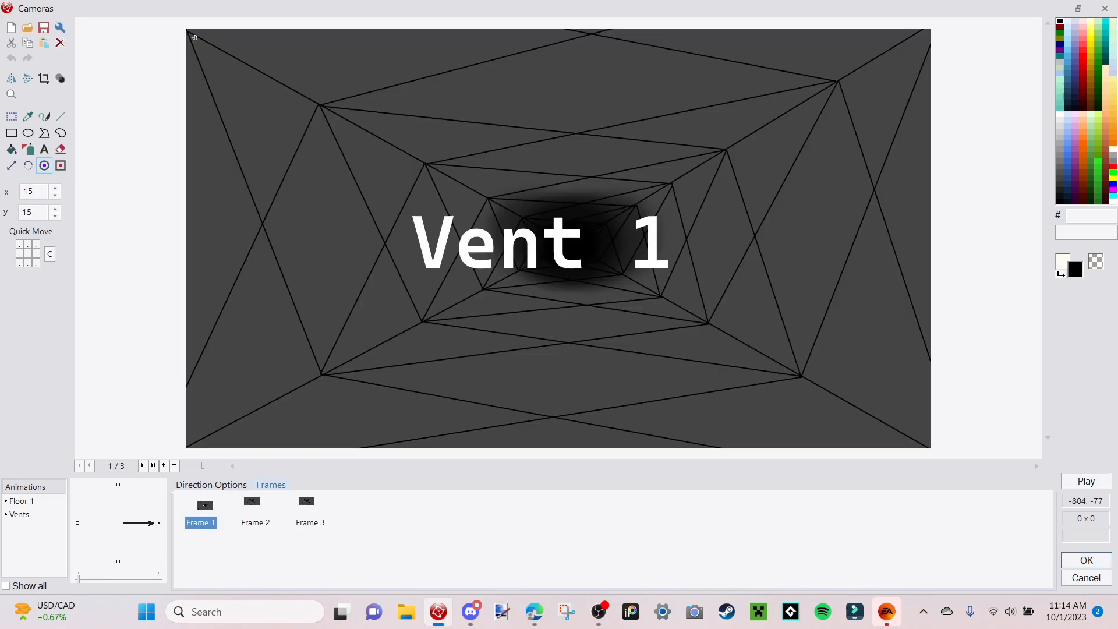
# Check the imported vent images and their hot spots through Frame 3 of the Vents animation.
pyautogui.press('Right')
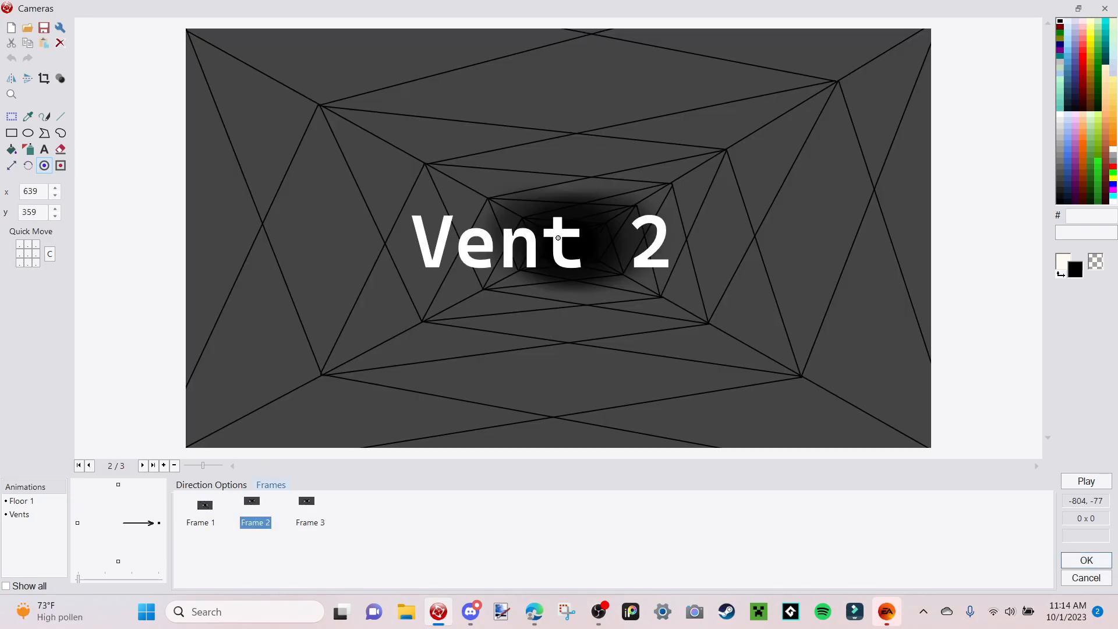
pyautogui.press('Right')
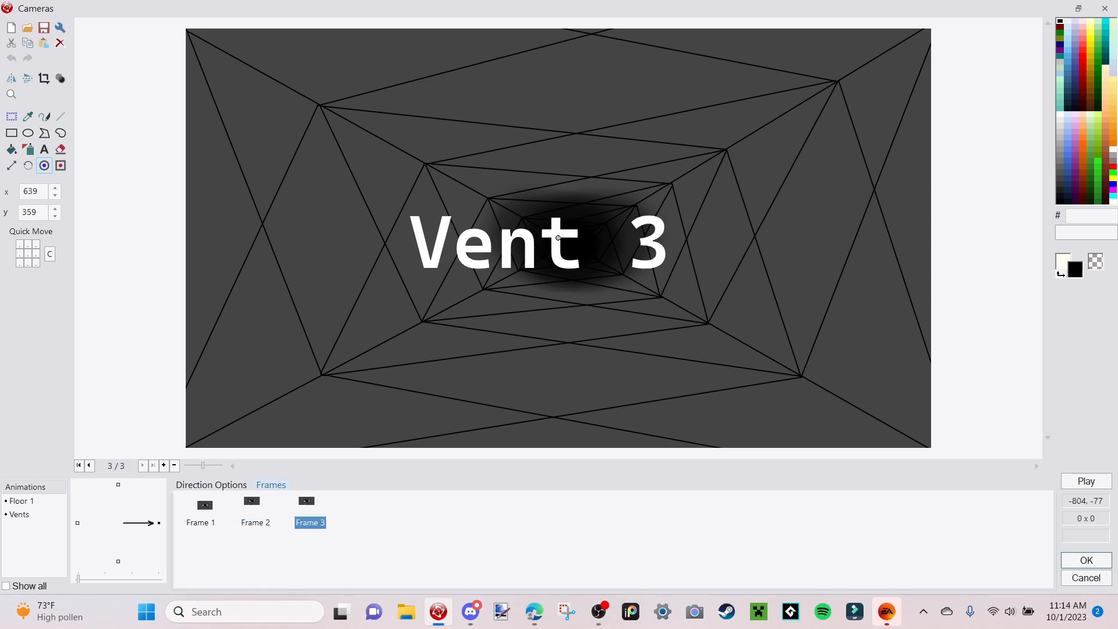
pyautogui.click(558, 238)
# Centre the hot spot of the Vents frames at 640, 360, starting from Frame 1, and check each frame.
pyautogui.press('Left')
pyautogui.press('Left')
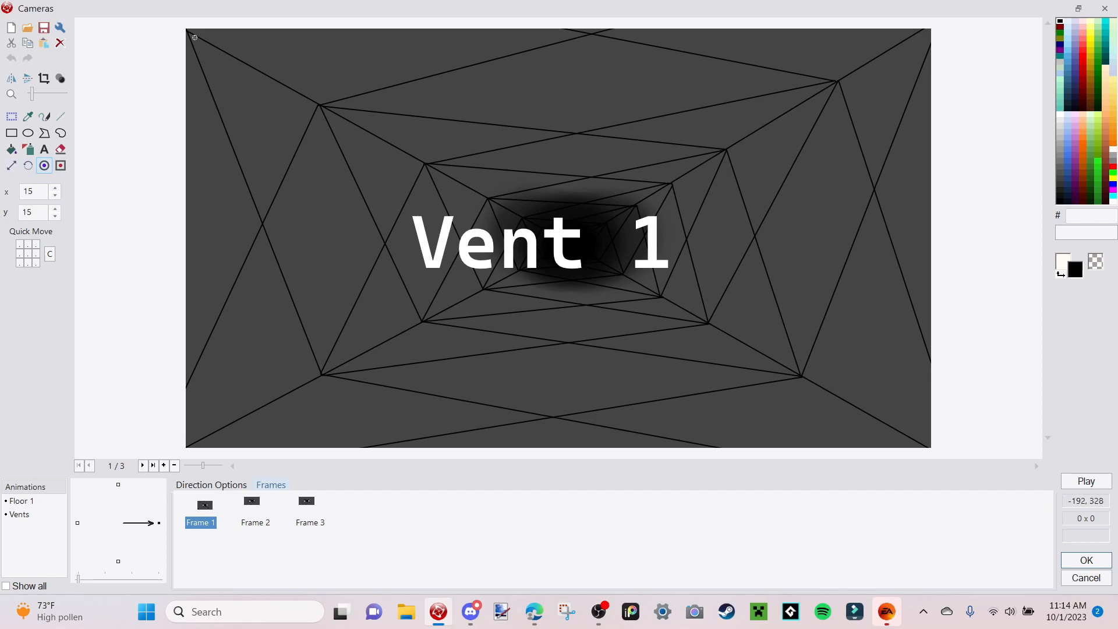
pyautogui.click(28, 254)
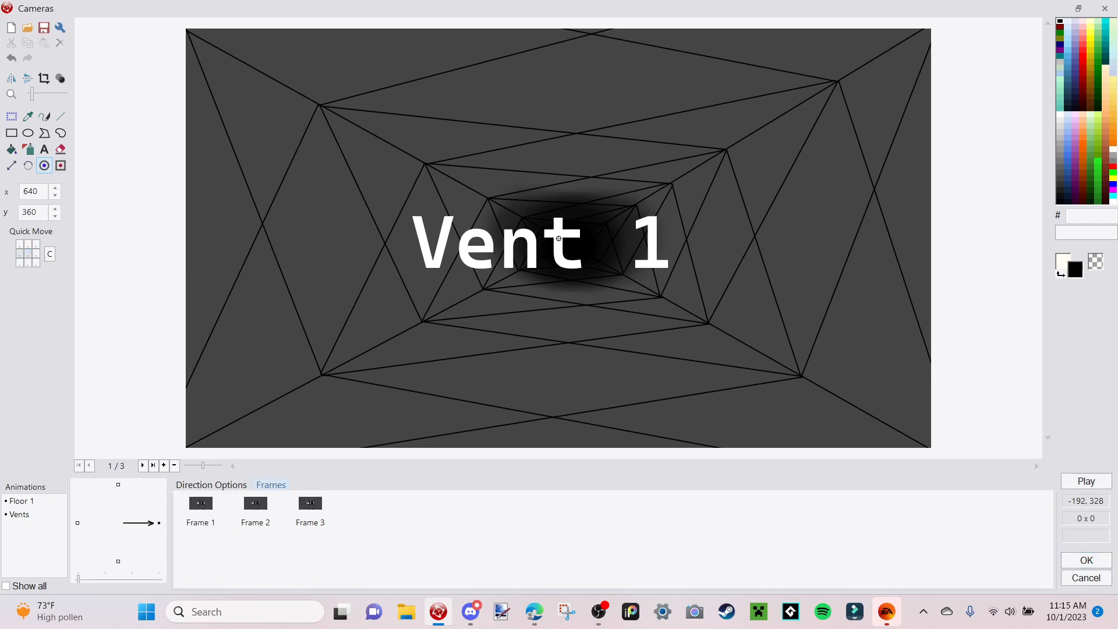
pyautogui.press('Right')
pyautogui.press('Right')
pyautogui.press('Right')
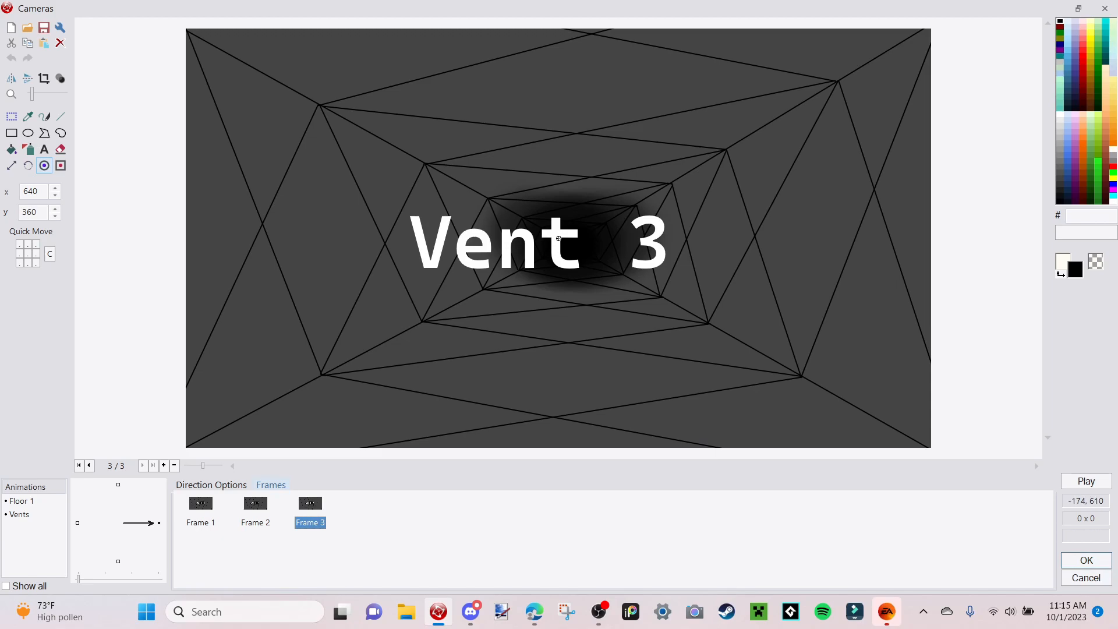
# Review the Floor 1 and Vents animations and accept the changes to the Cameras object.
pyautogui.click(22, 501)
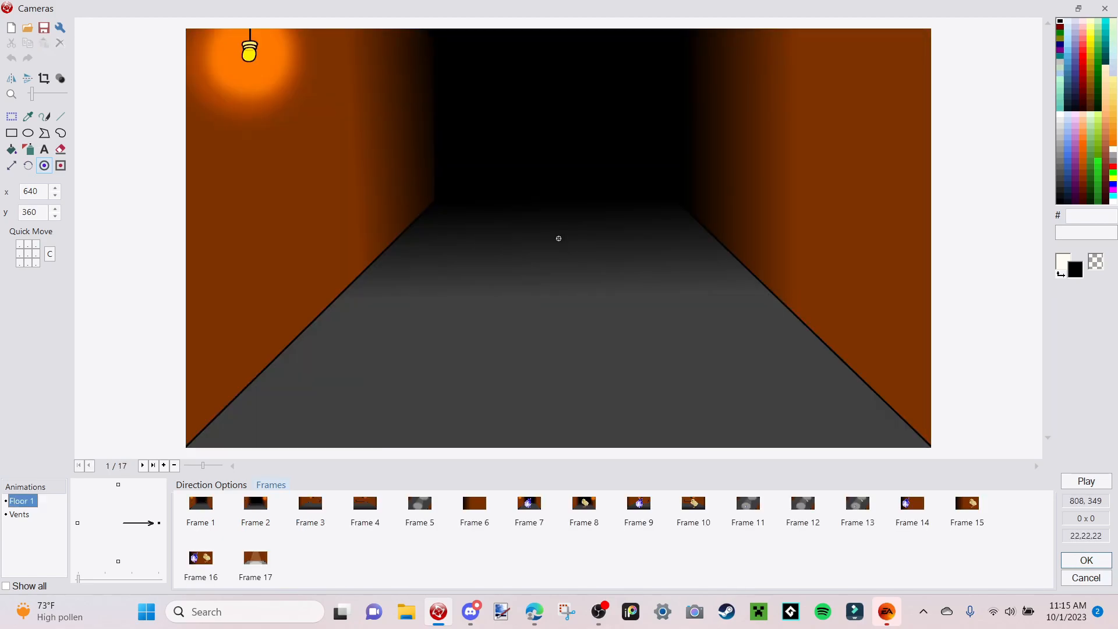
pyautogui.press('Down')
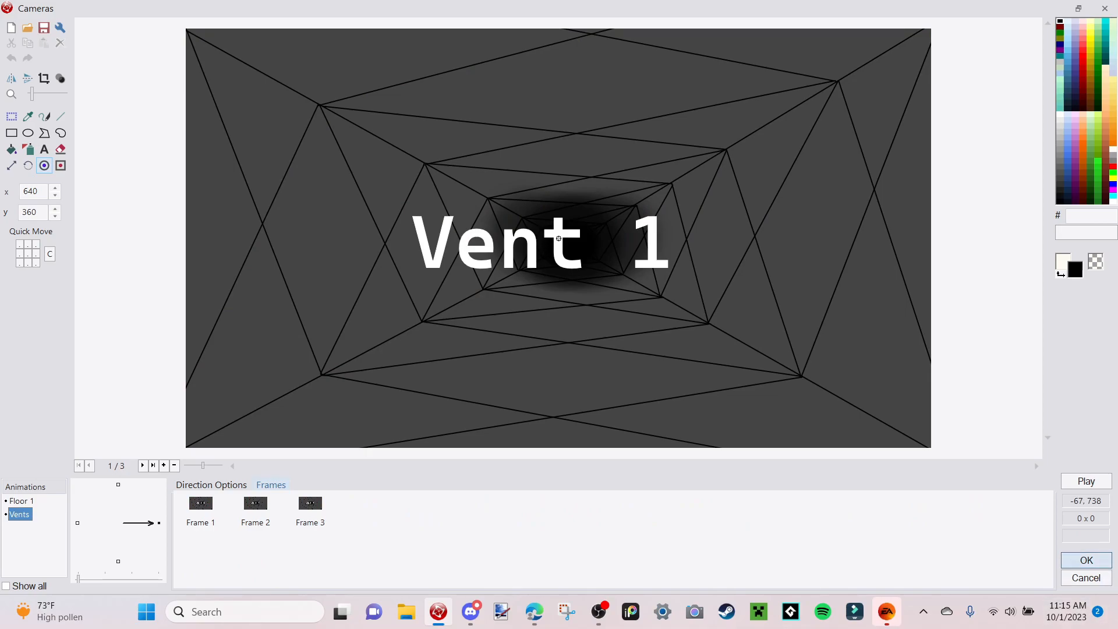
pyautogui.click(1086, 560)
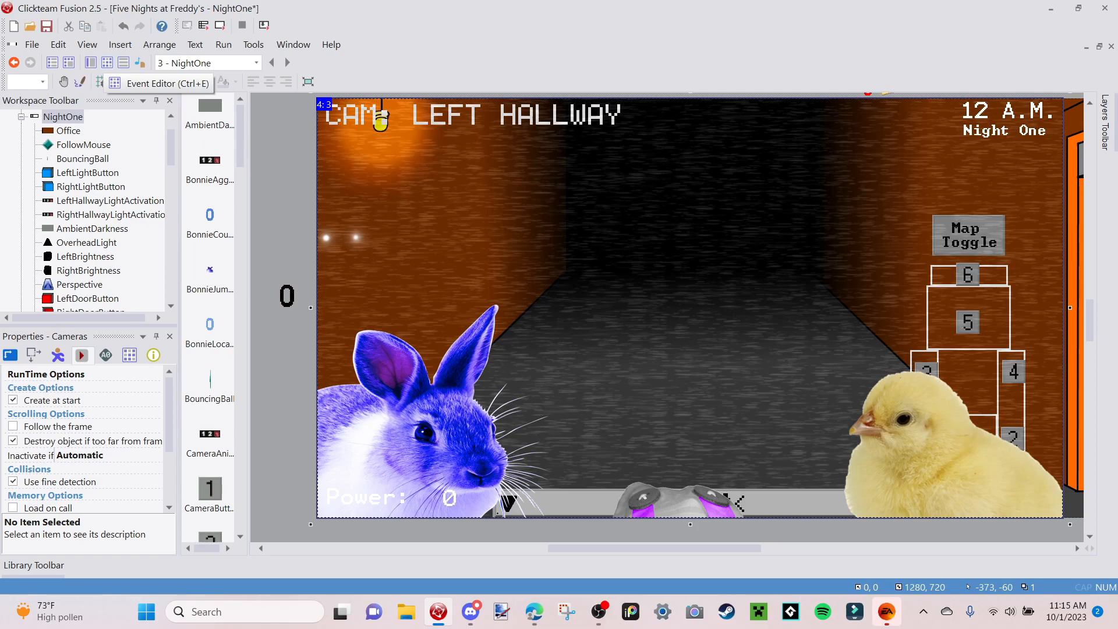
# In the Map Toggle event group, make the counter = 0 event change the Cameras animation sequence to Floor 1.
pyautogui.click(100, 82)
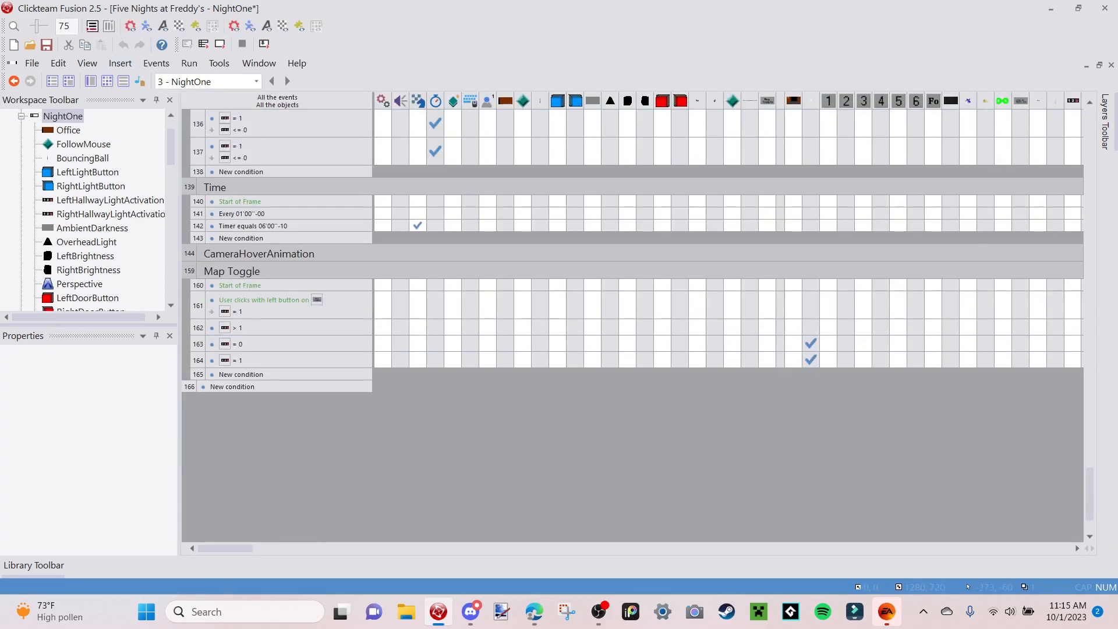
pyautogui.moveTo(225, 548); pyautogui.dragTo(361, 548)
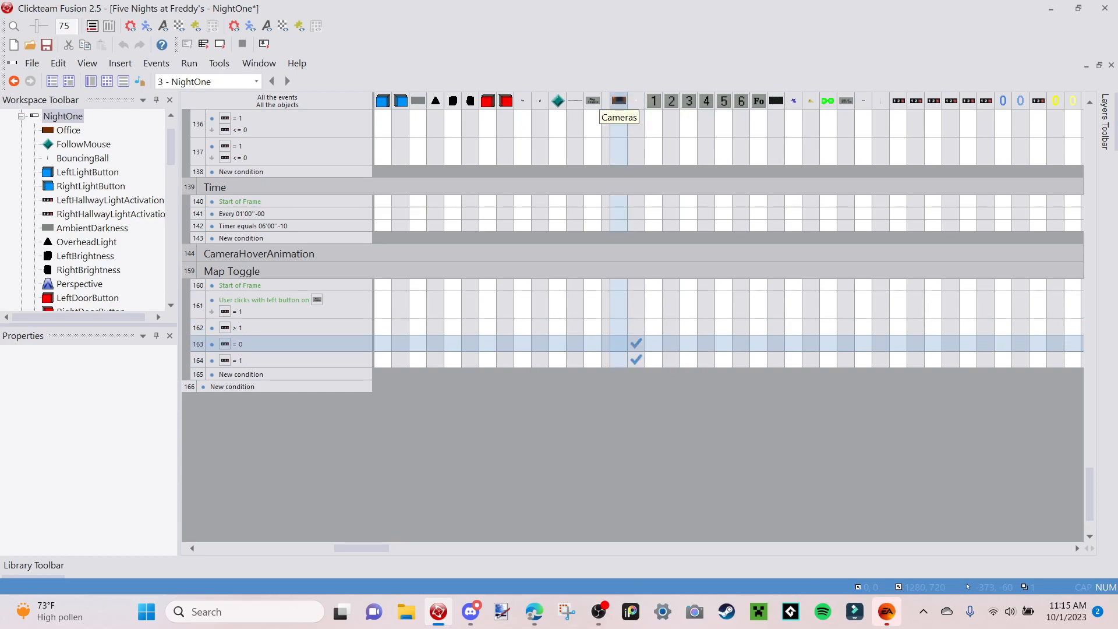
pyautogui.click(618, 343)
pyautogui.moveTo(664, 142)
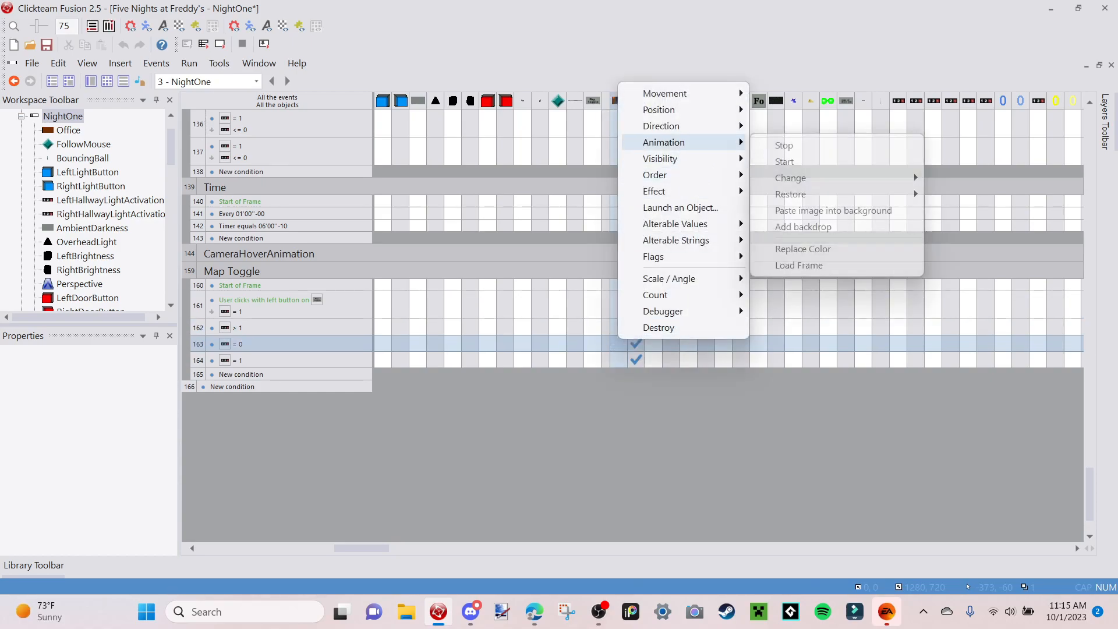
pyautogui.moveTo(790, 178)
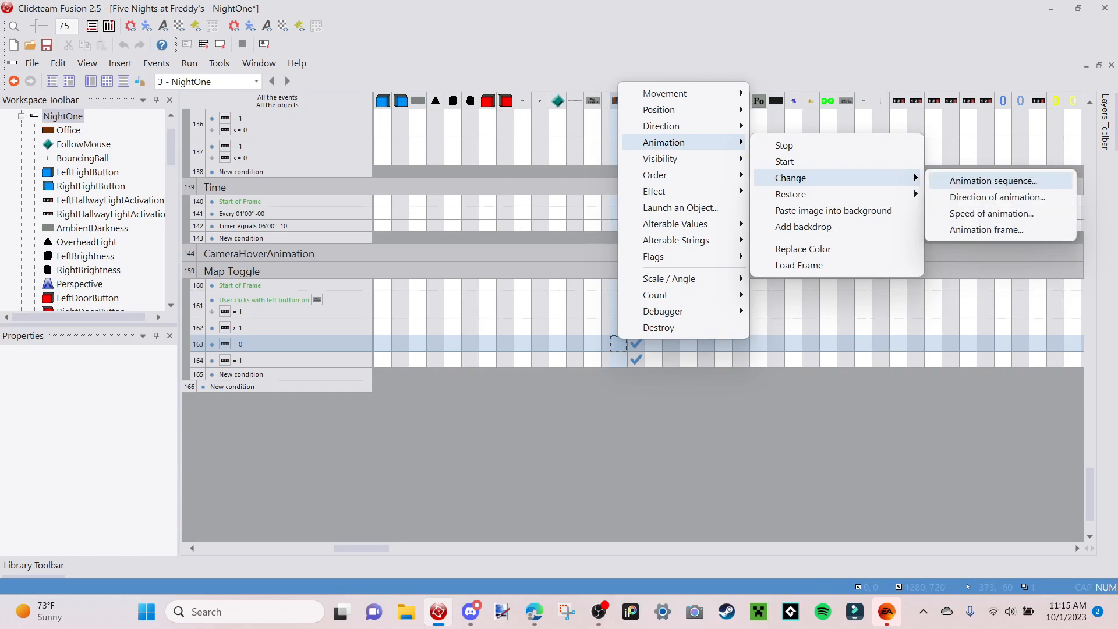
pyautogui.click(993, 180)
pyautogui.click(383, 219)
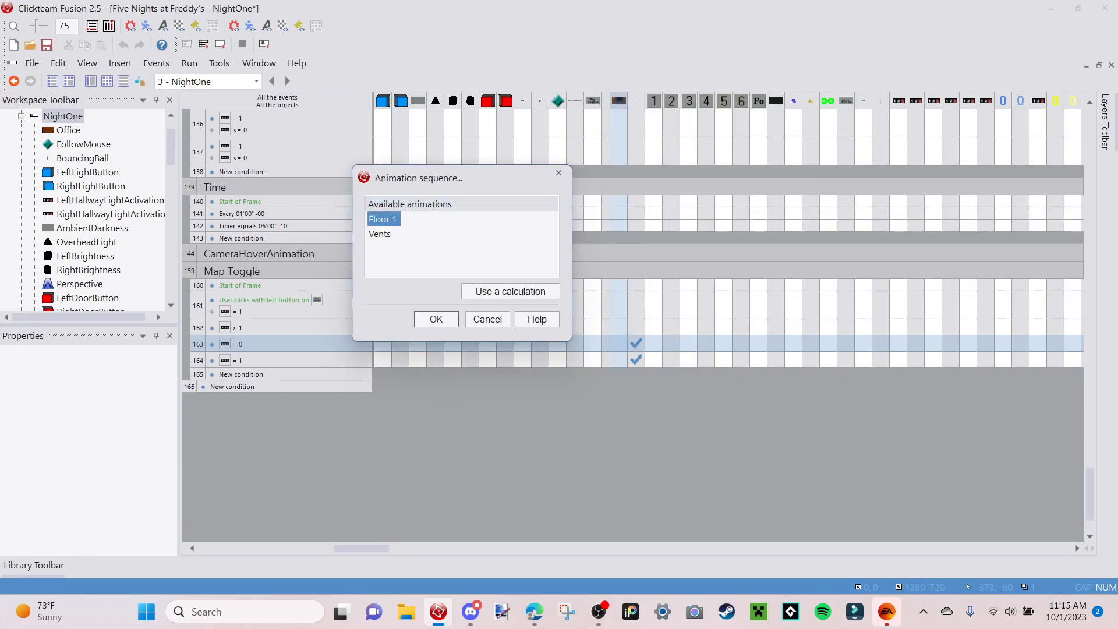
pyautogui.click(436, 319)
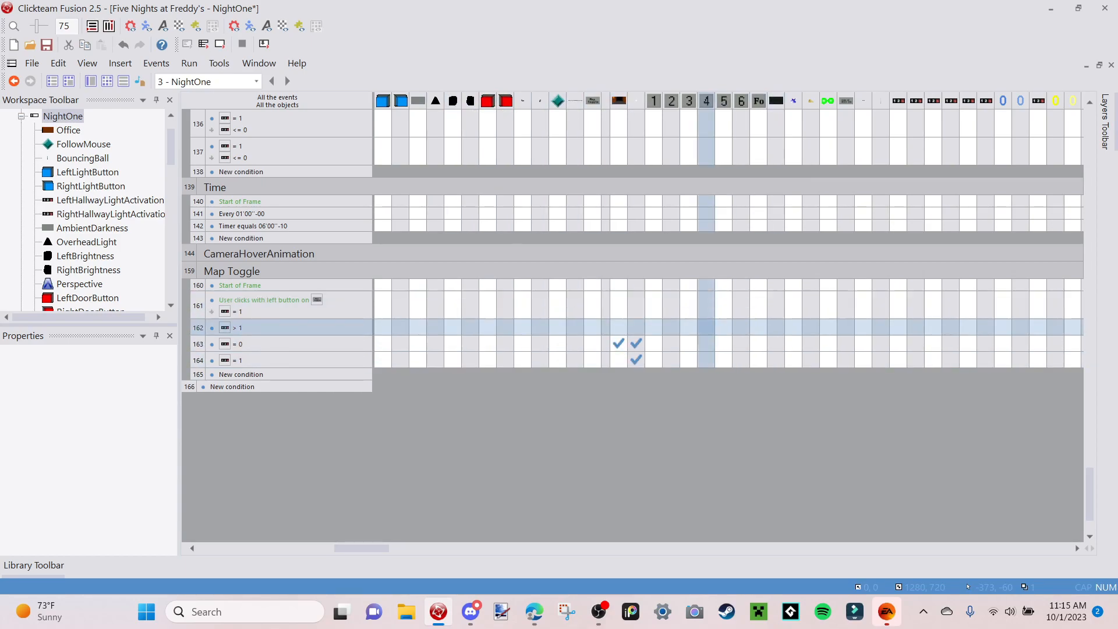
# Make the Map Toggle group's counter = 1 event change the Cameras animation sequence to Vents.
pyautogui.rightClick(618, 360)
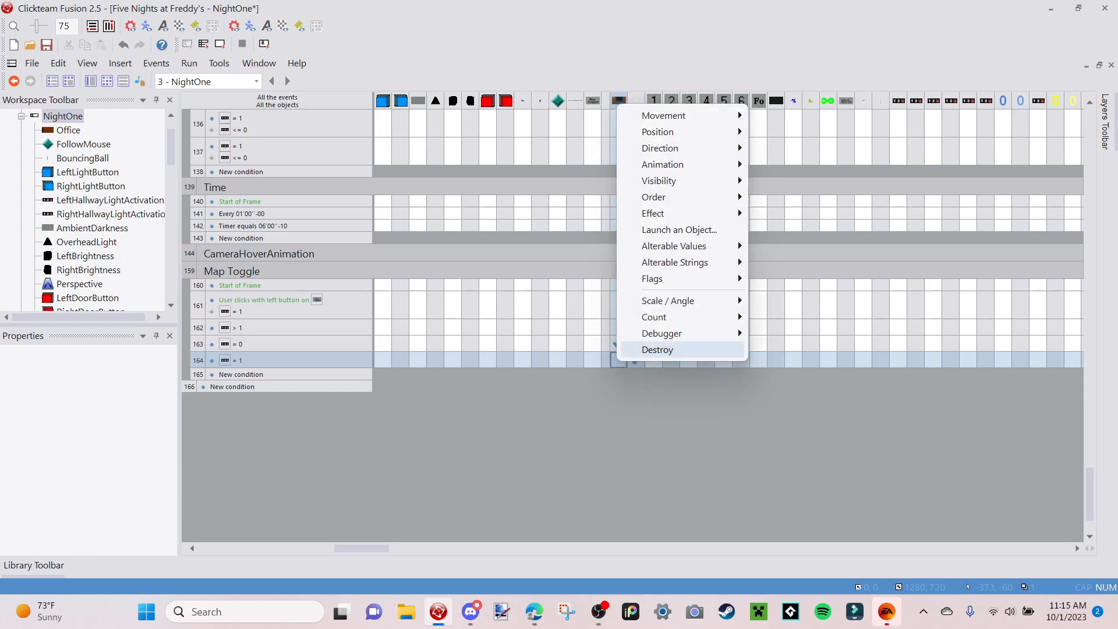
pyautogui.moveTo(664, 180)
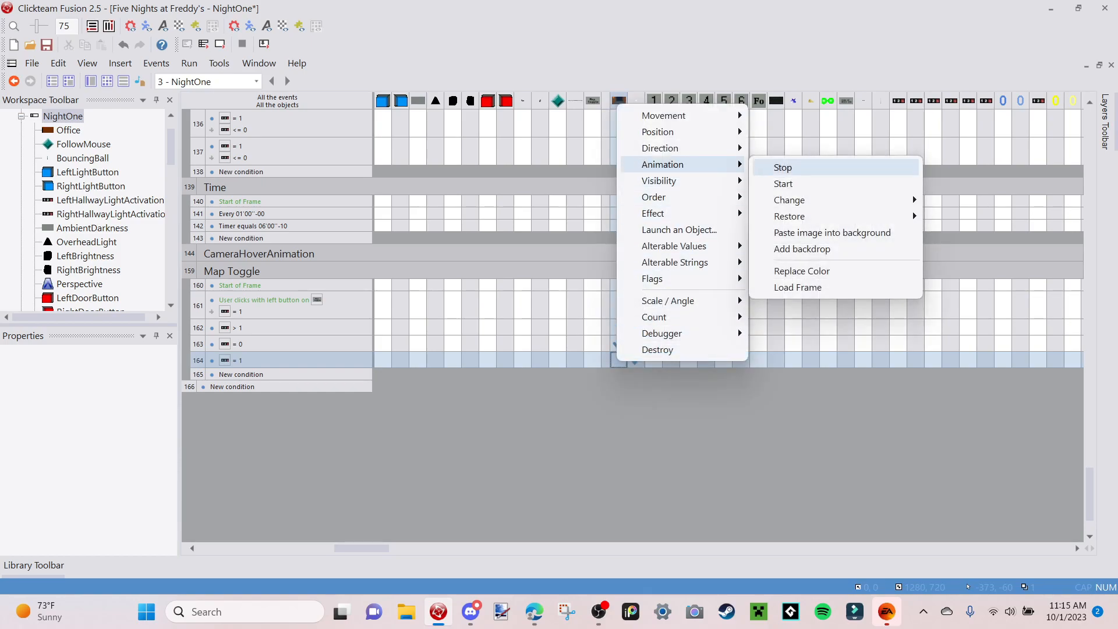
pyautogui.moveTo(790, 200)
pyautogui.click(990, 203)
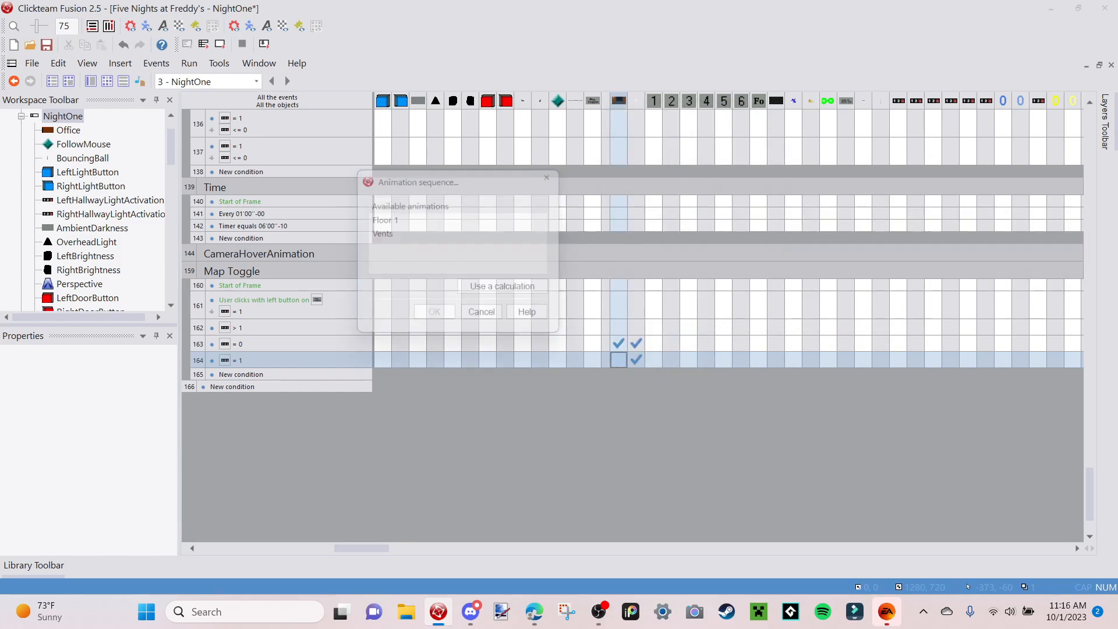
pyautogui.click(380, 233)
pyautogui.click(380, 234)
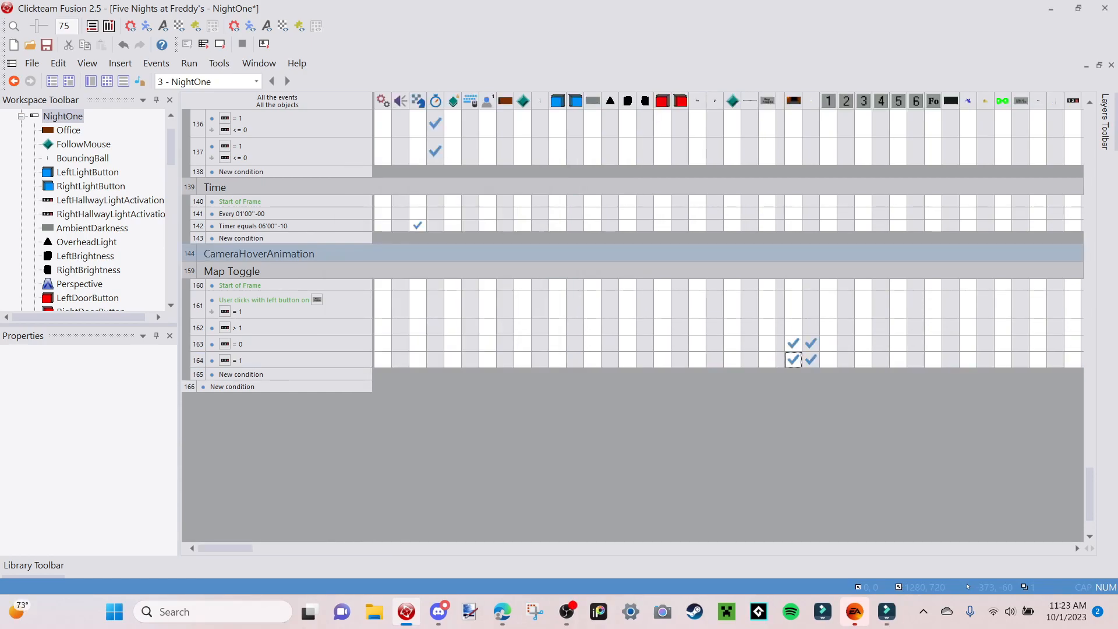
# Run the NightOne frame to test the map toggle's animation switching.
pyautogui.click(793, 408)
pyautogui.click(220, 44)
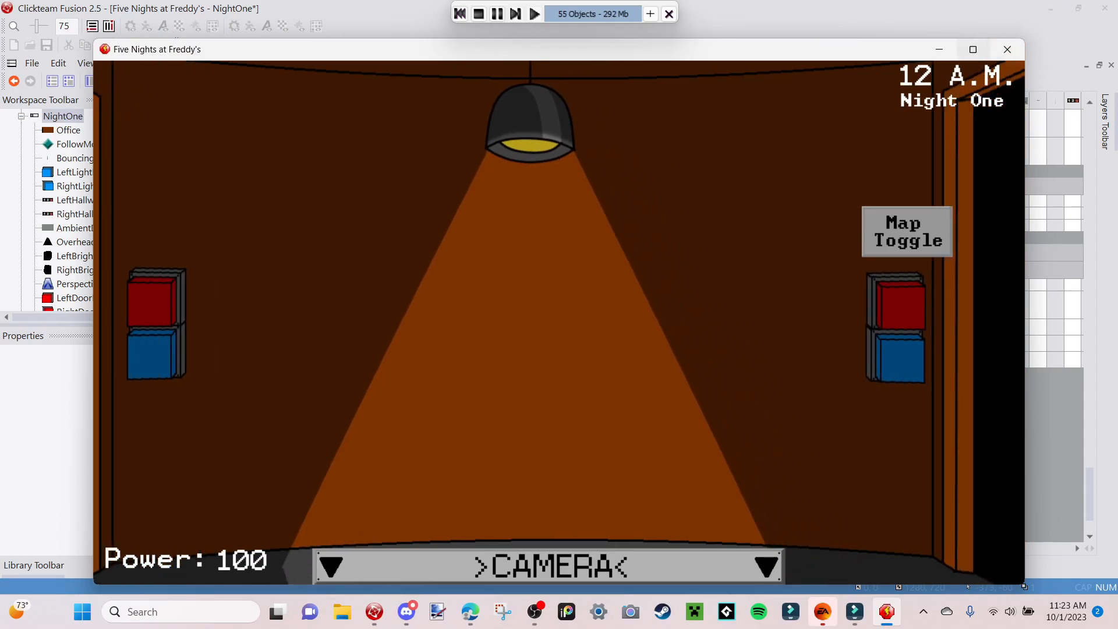
# Maximise the running game and try the numbered camera buttons while the vent map is shown.
pyautogui.click(973, 50)
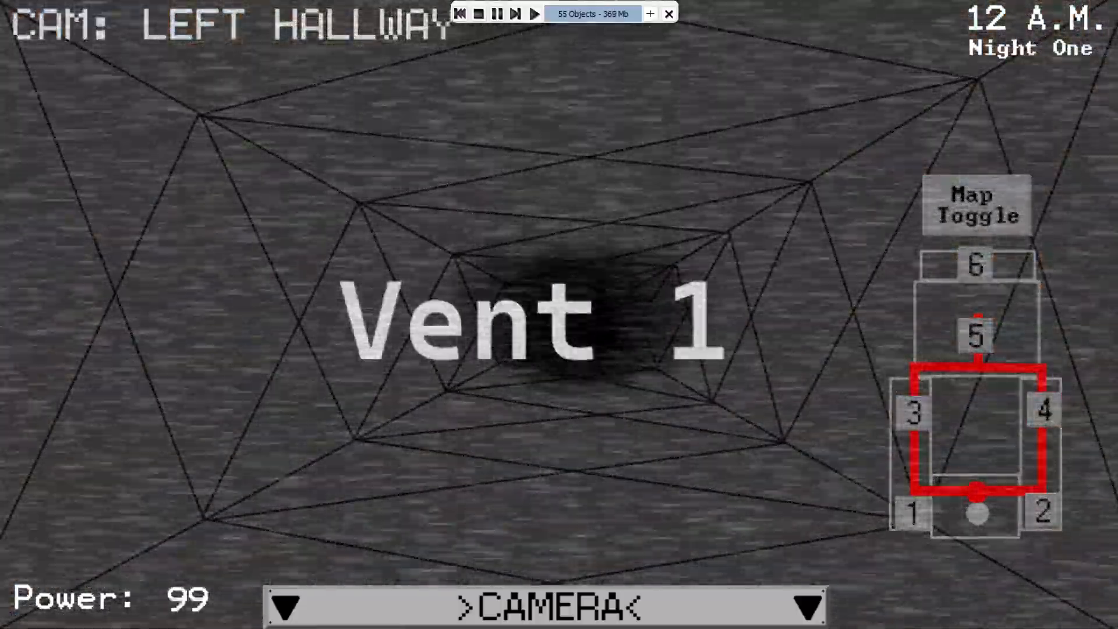
pyautogui.click(1043, 511)
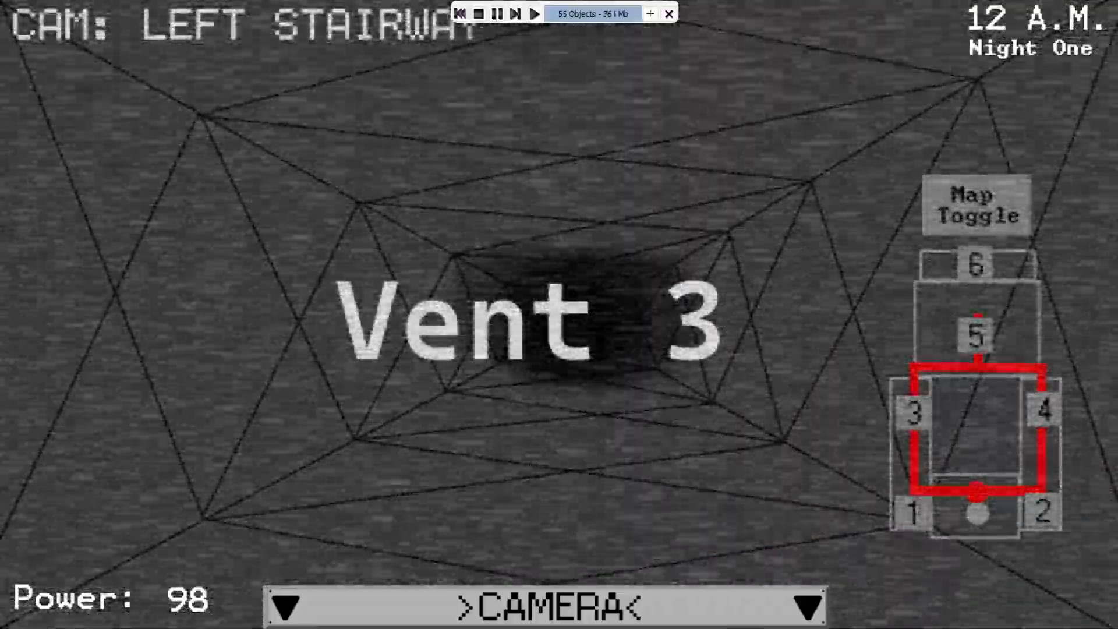
pyautogui.click(1045, 411)
pyautogui.click(976, 336)
pyautogui.click(976, 265)
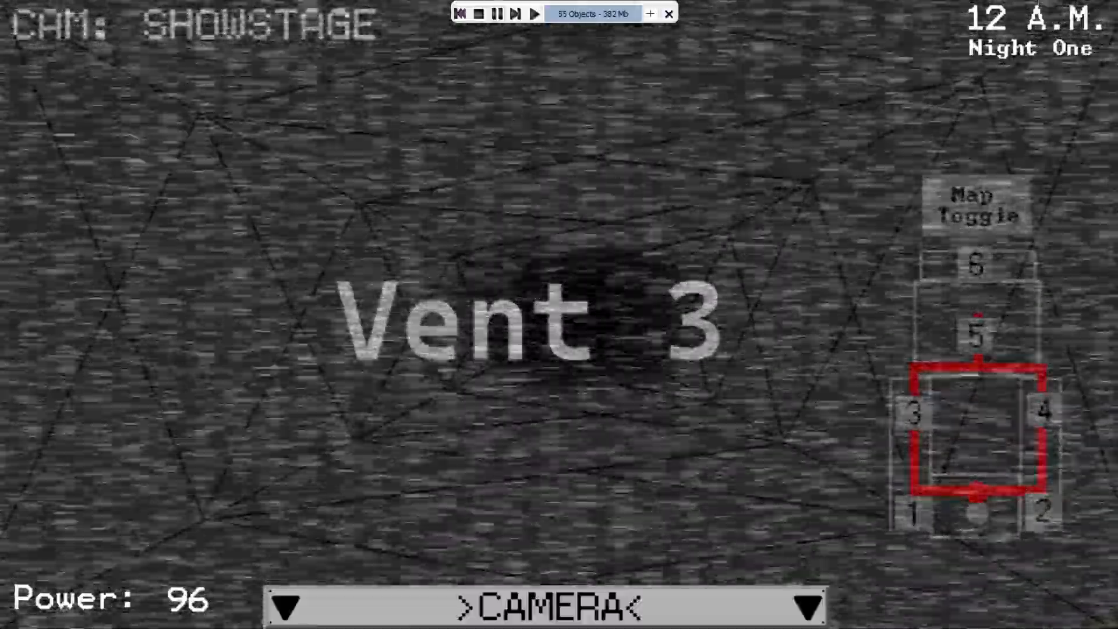
pyautogui.click(977, 336)
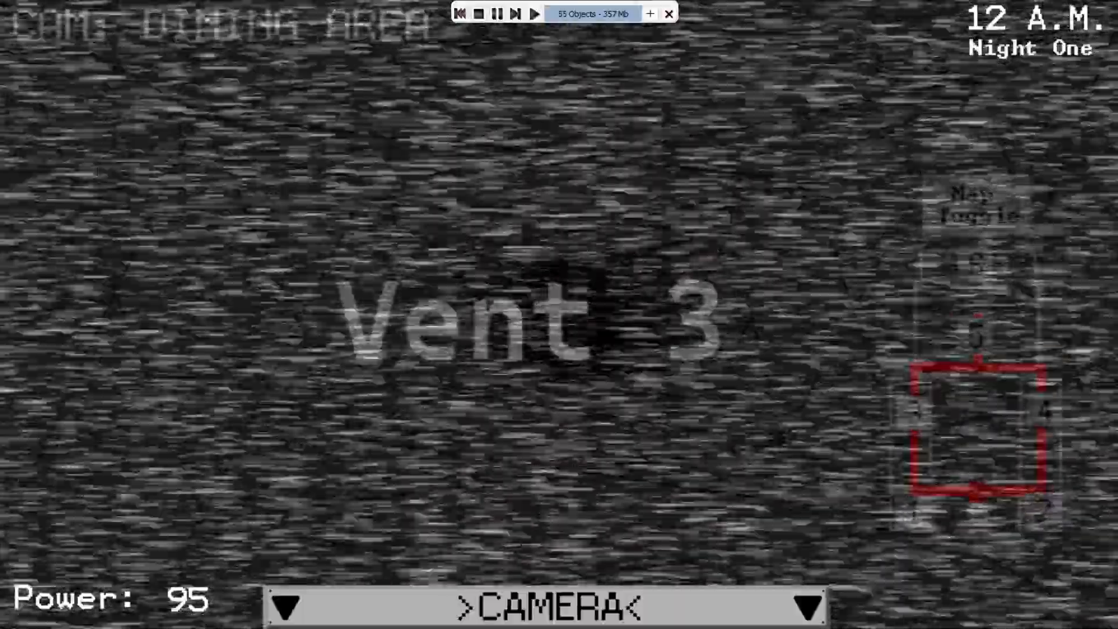
pyautogui.click(547, 607)
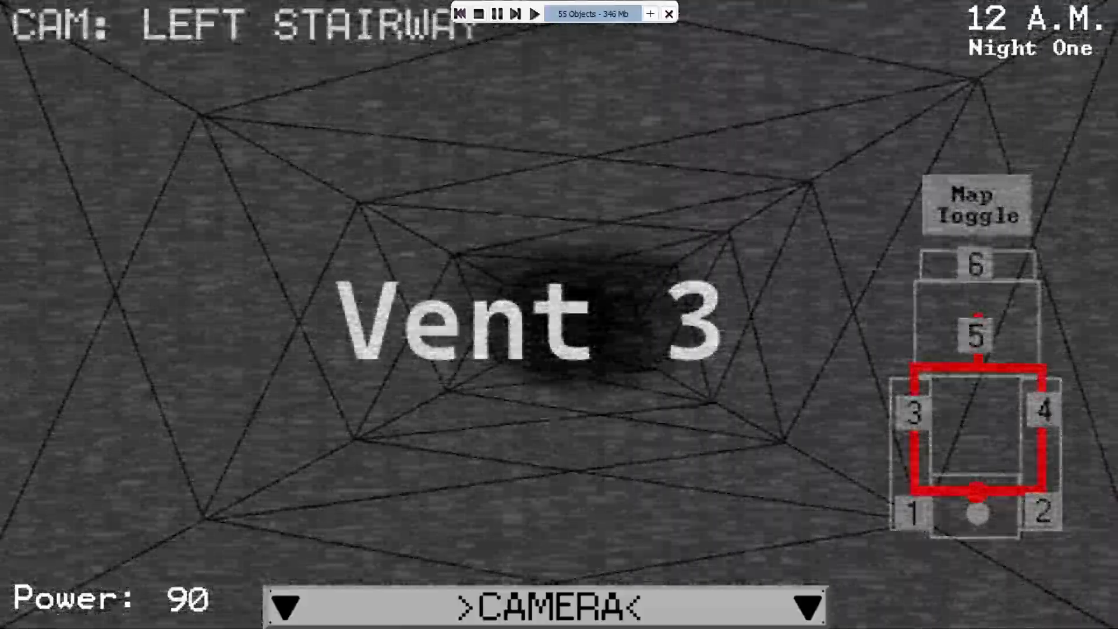
pyautogui.moveTo(548, 607)
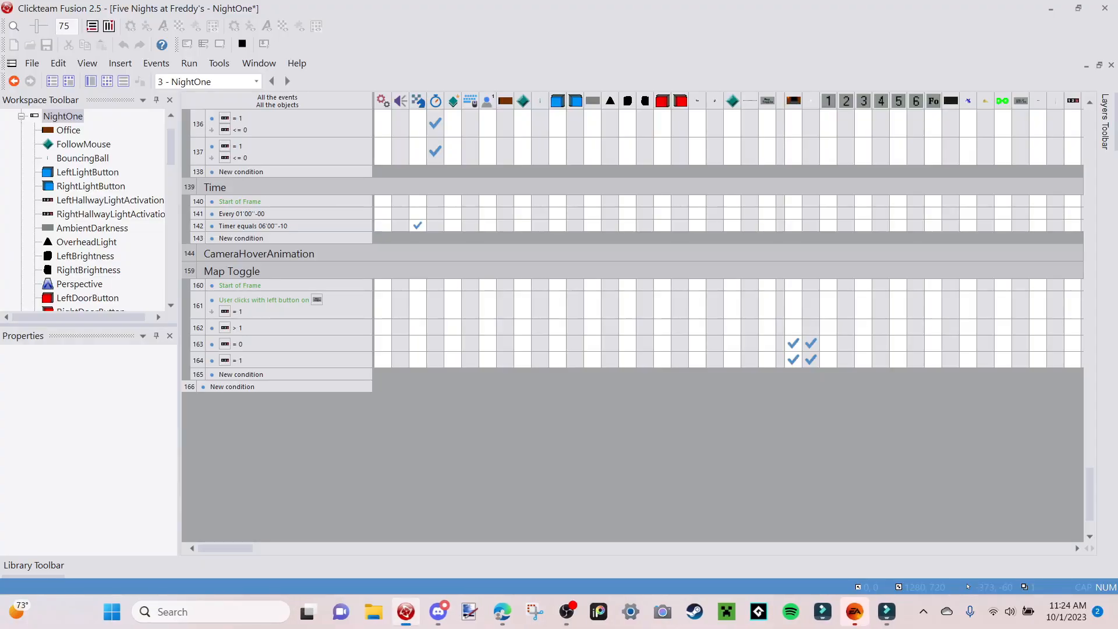
# In the frame layout, move the ChicaJumpscare object off the camera map to about X 10, Y 471.
pyautogui.click(89, 80)
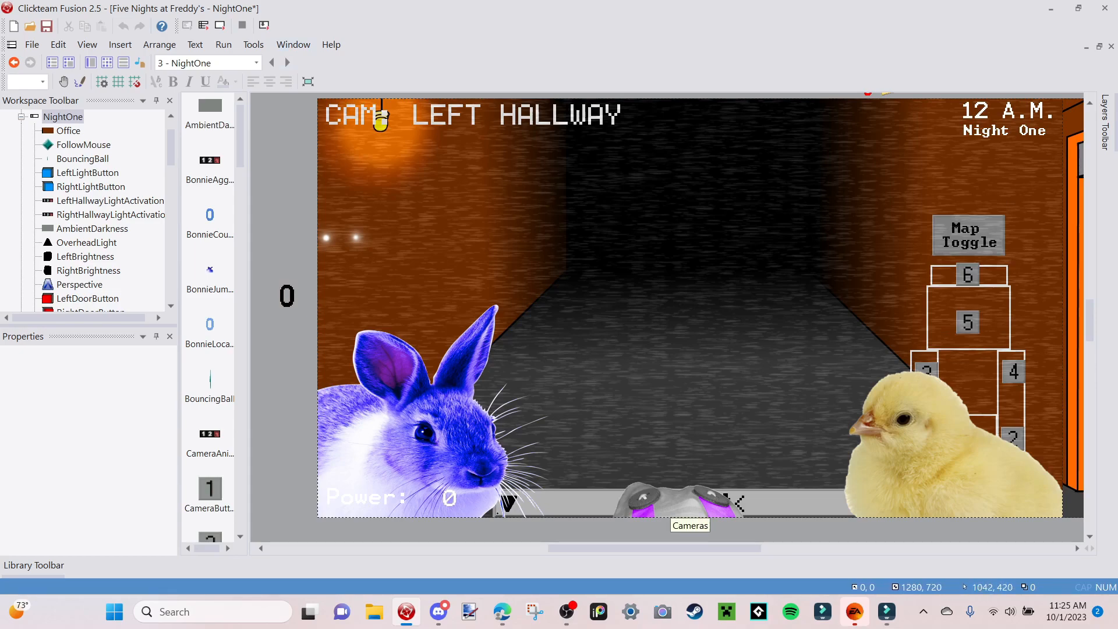
pyautogui.click(949, 332)
pyautogui.scroll(-3, 952, 332)
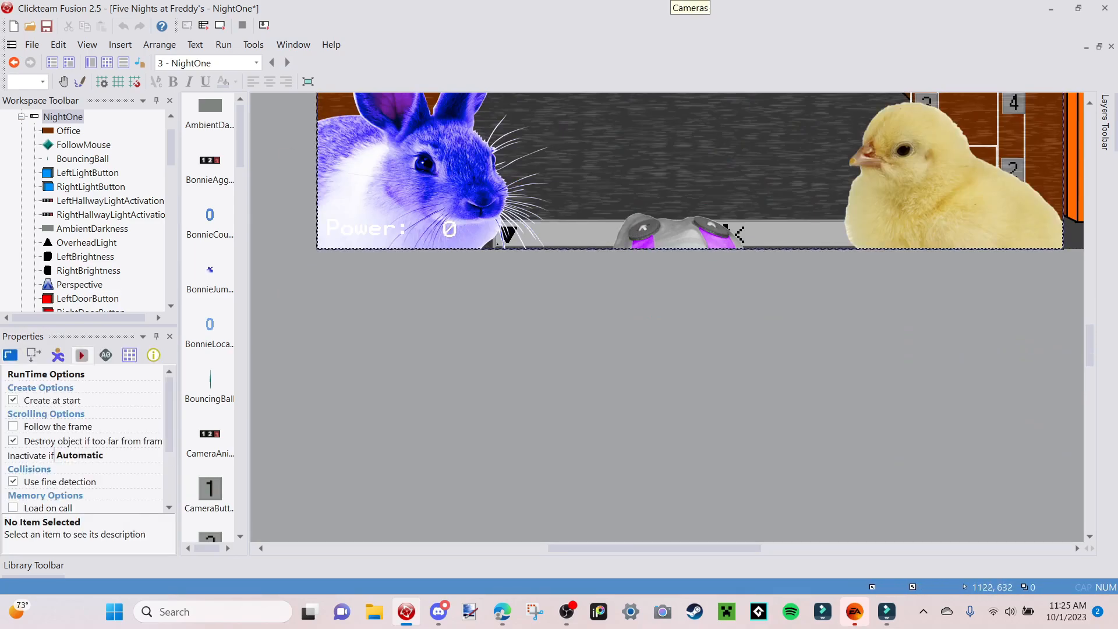
pyautogui.click(738, 235)
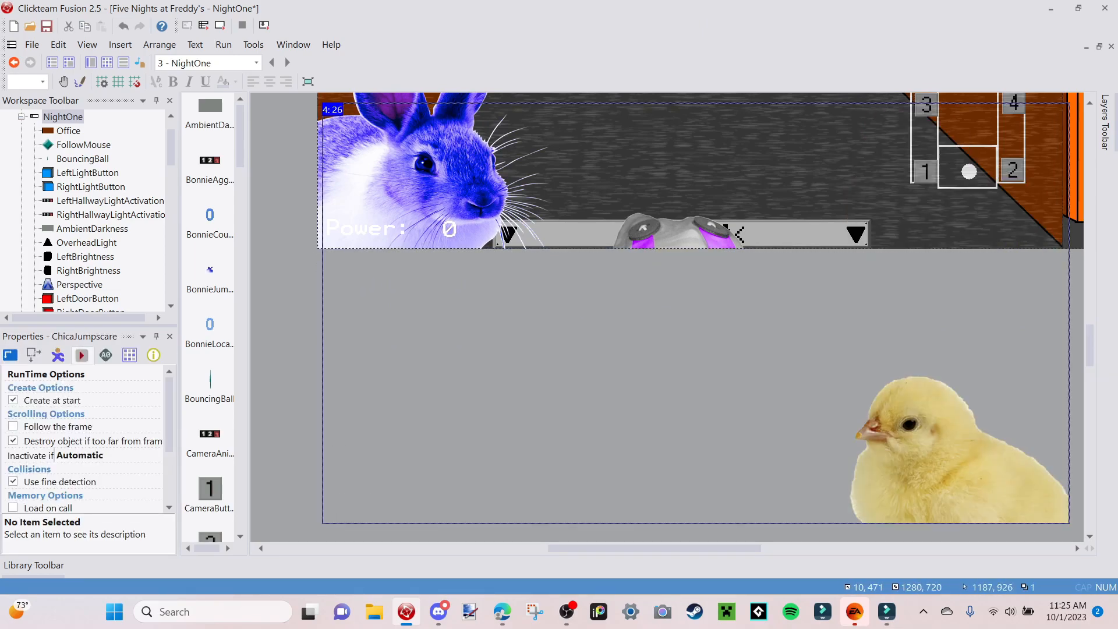
pyautogui.click(979, 397)
pyautogui.scroll(2, 979, 397)
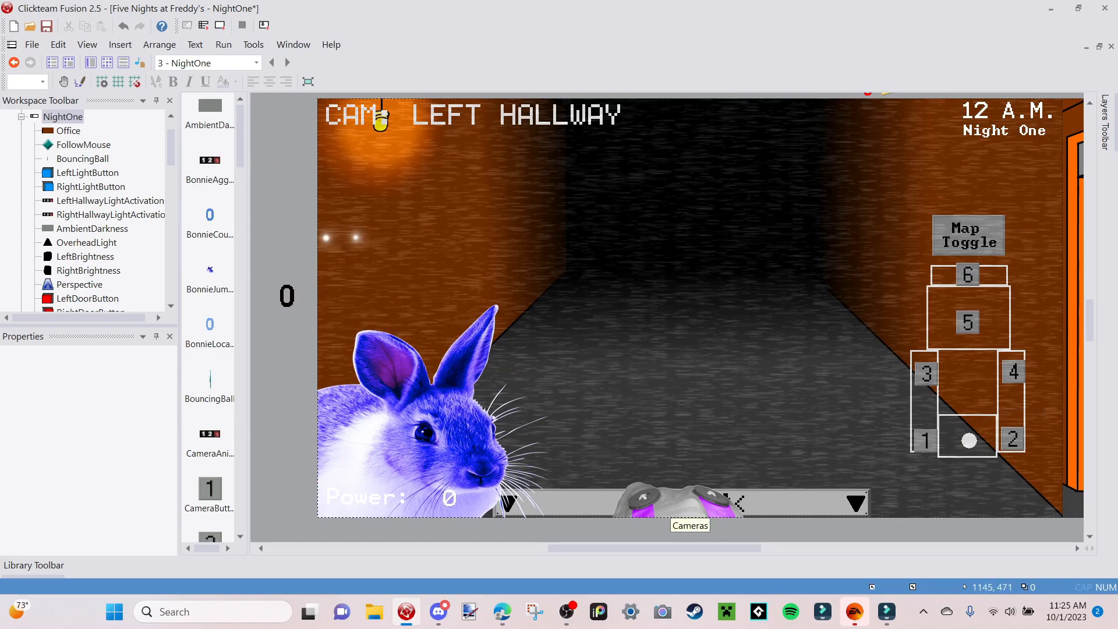
# Reorder the Map object's animation frames so the red vent layout comes first, and accept the change.
pyautogui.doubleClick(969, 441)
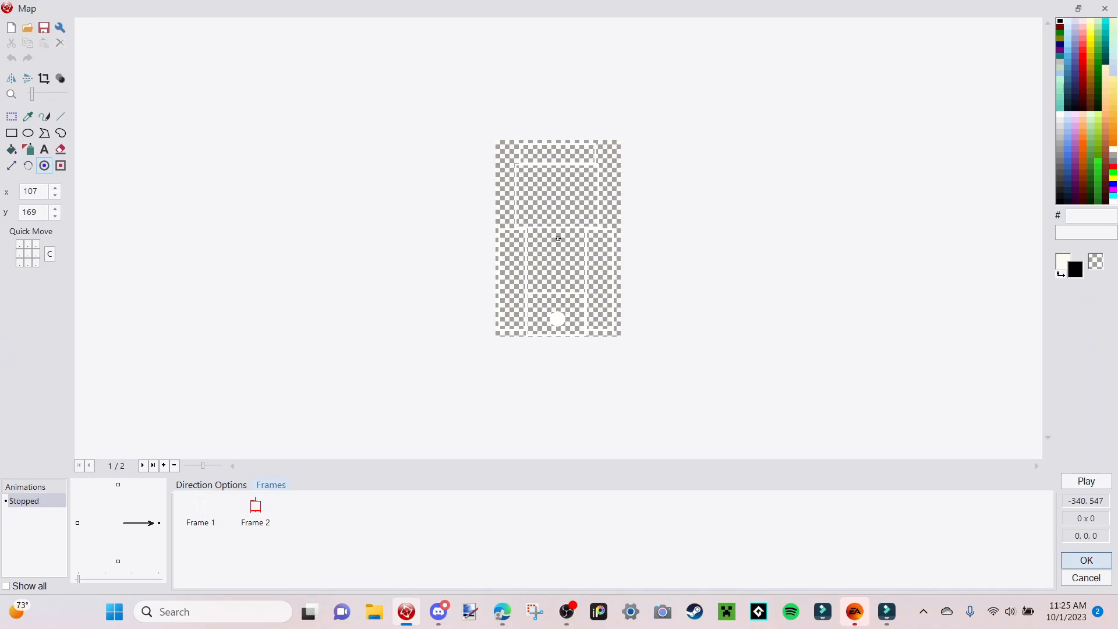
pyautogui.click(255, 511)
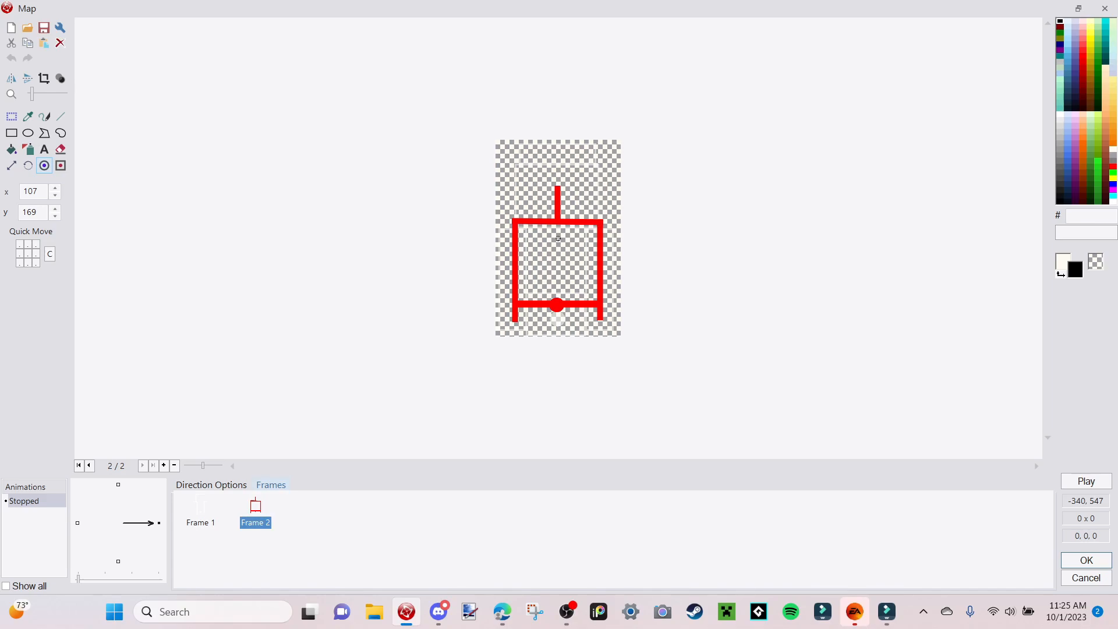
pyautogui.moveTo(255, 508); pyautogui.dragTo(197, 508)
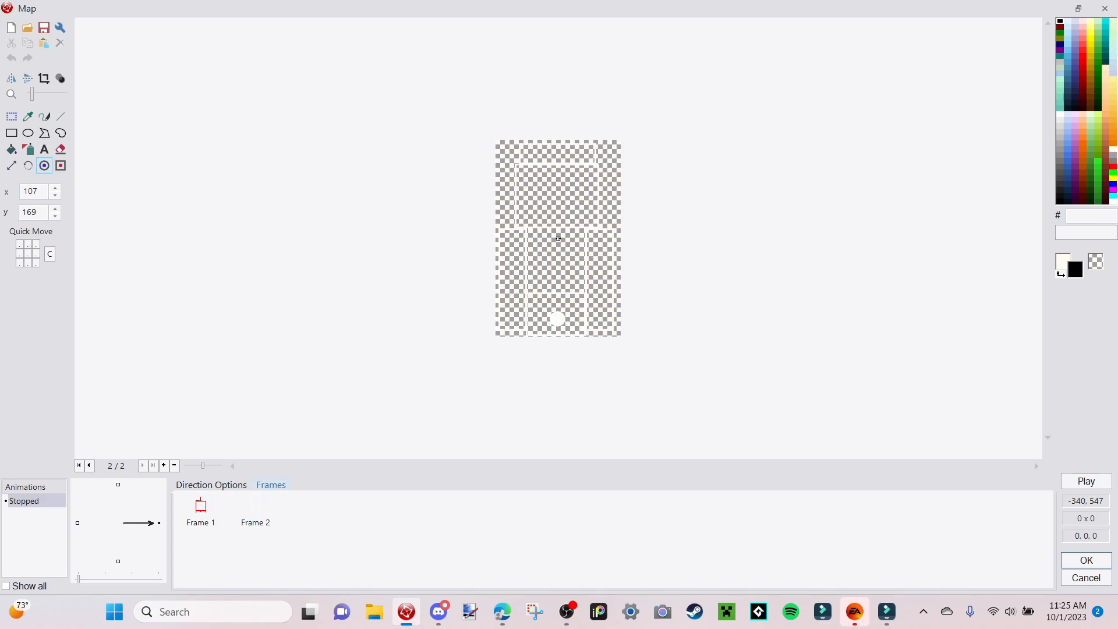
pyautogui.press('Return')
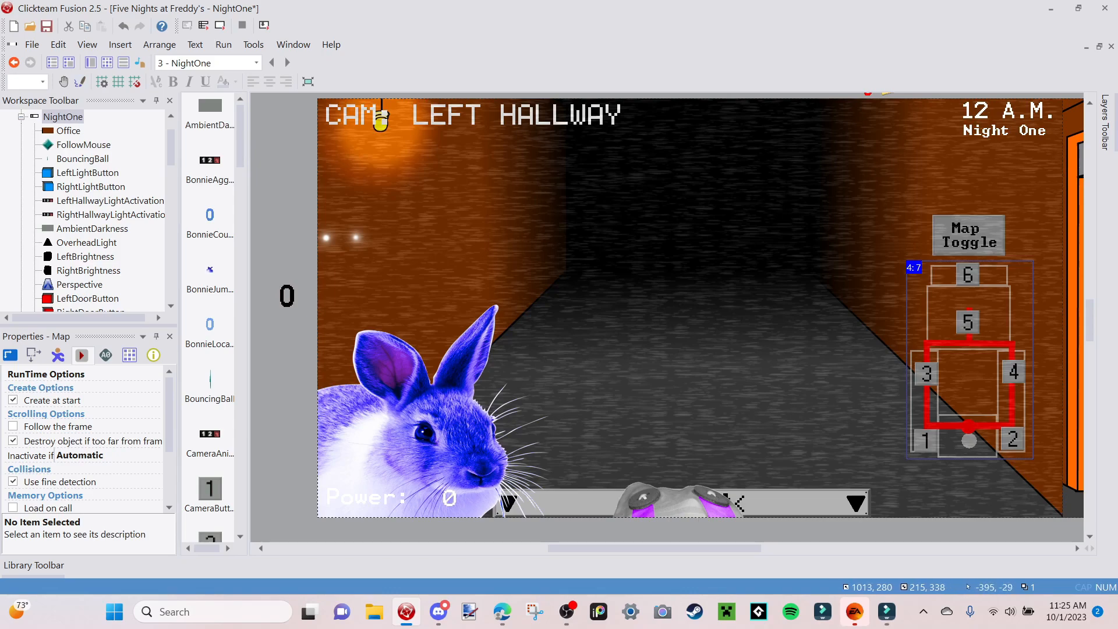
# In the Map Toggle group's counter = 1 event, set CameraButton1's alpha-blending coefficient to 255 and copy the action to camera buttons 2–6 and the Fo object.
pyautogui.click(100, 81)
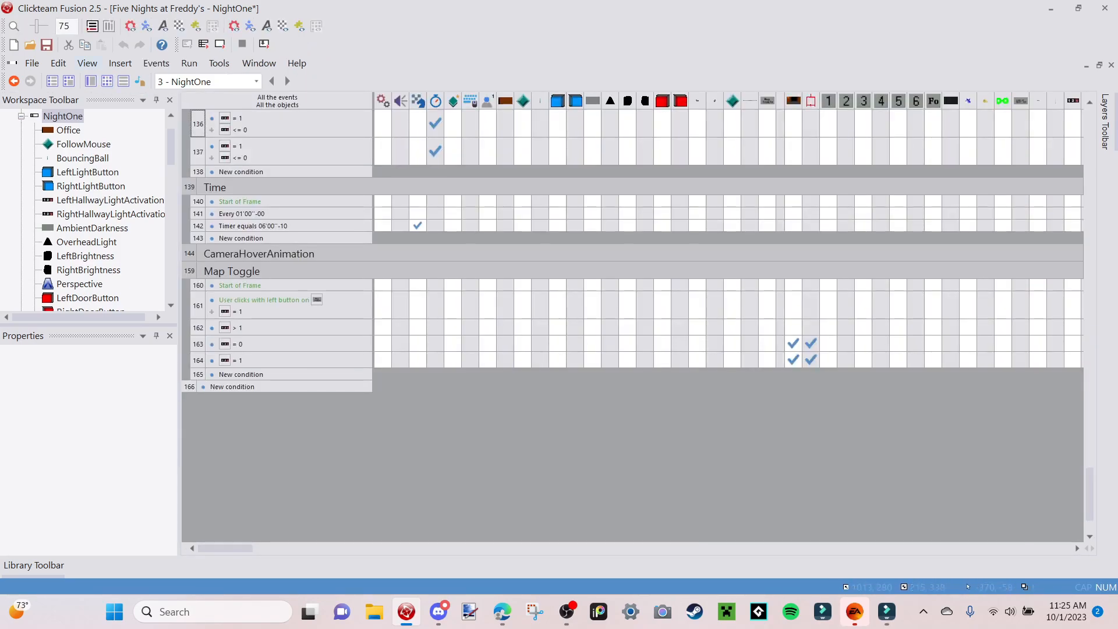
pyautogui.moveTo(225, 548); pyautogui.dragTo(472, 548)
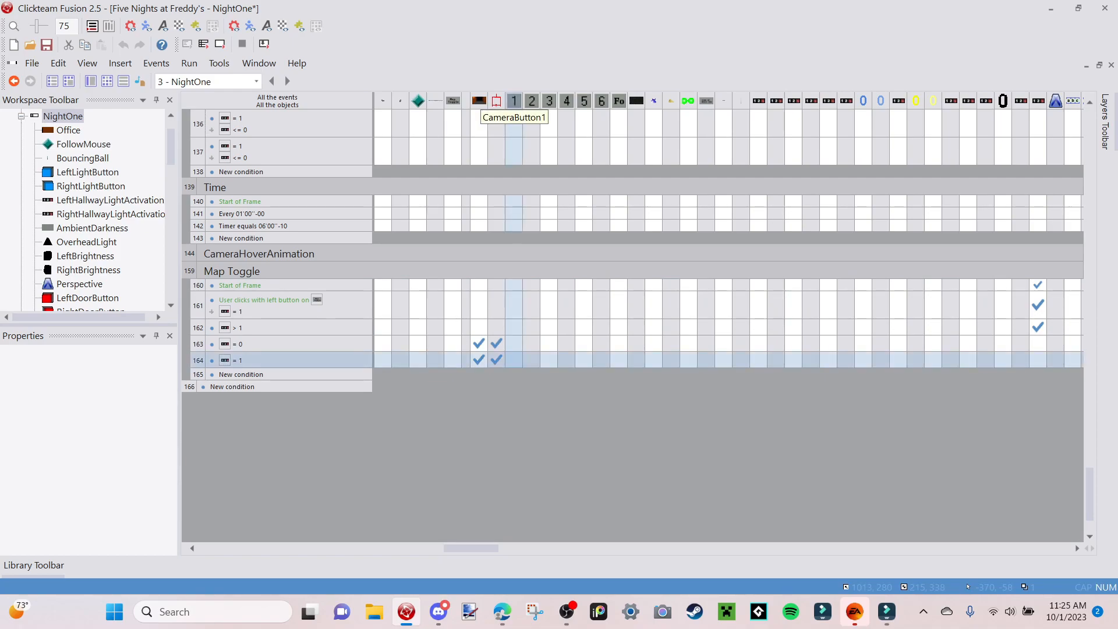
pyautogui.click(514, 359)
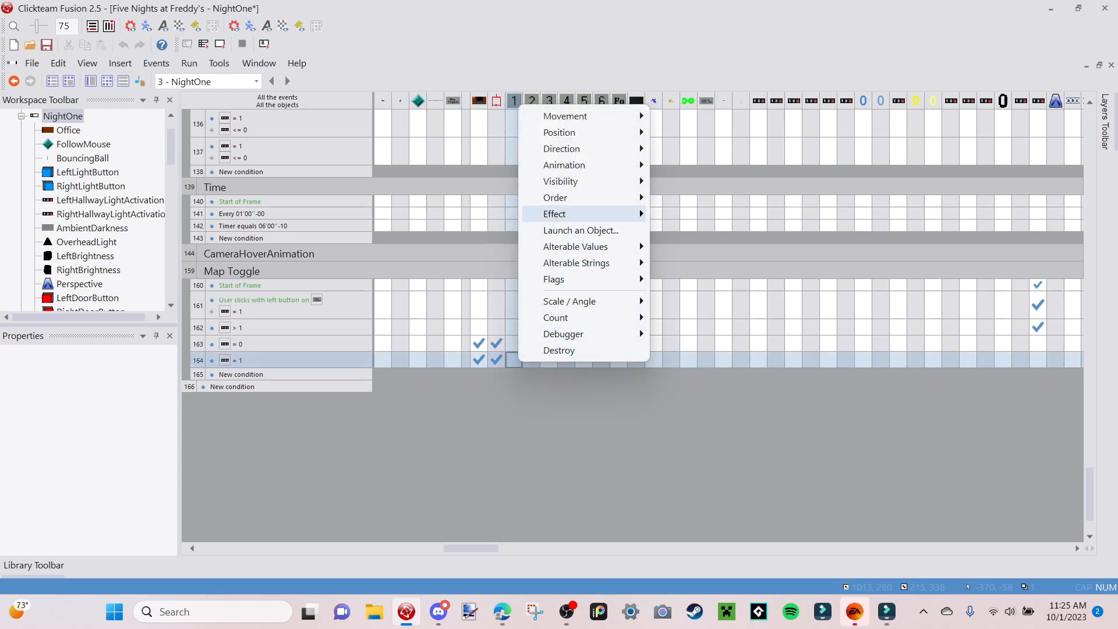
pyautogui.moveTo(555, 213)
pyautogui.click(735, 265)
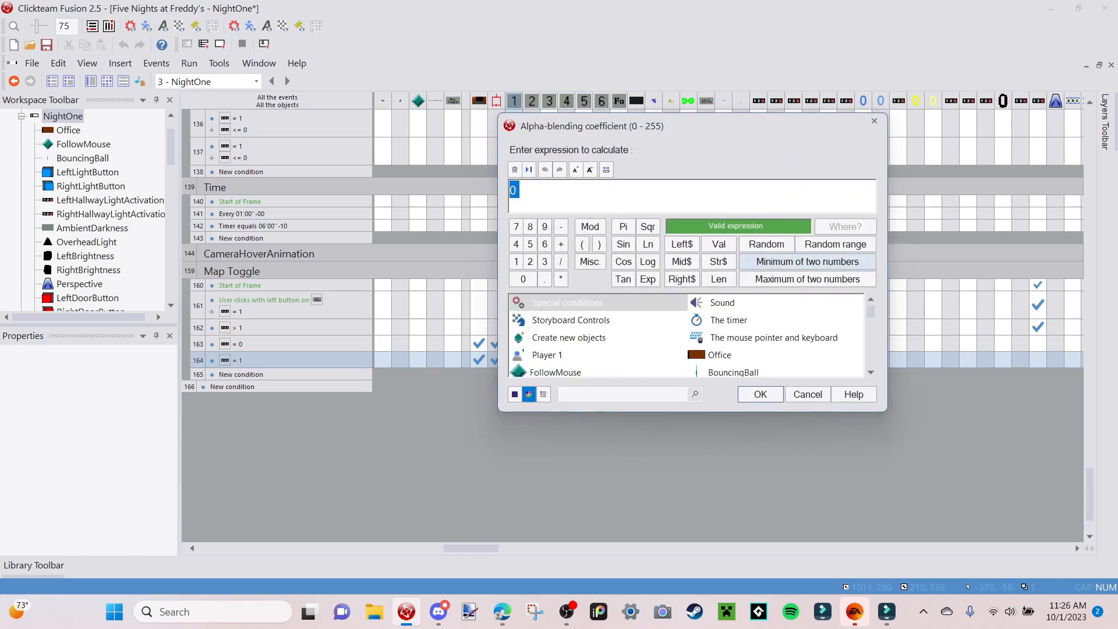
pyautogui.write('255')
pyautogui.press('BackSpace')
pyautogui.press('BackSpace')
pyautogui.write('55')
pyautogui.press('BackSpace')
pyautogui.press('BackSpace')
pyautogui.write('55')
pyautogui.press('Return')
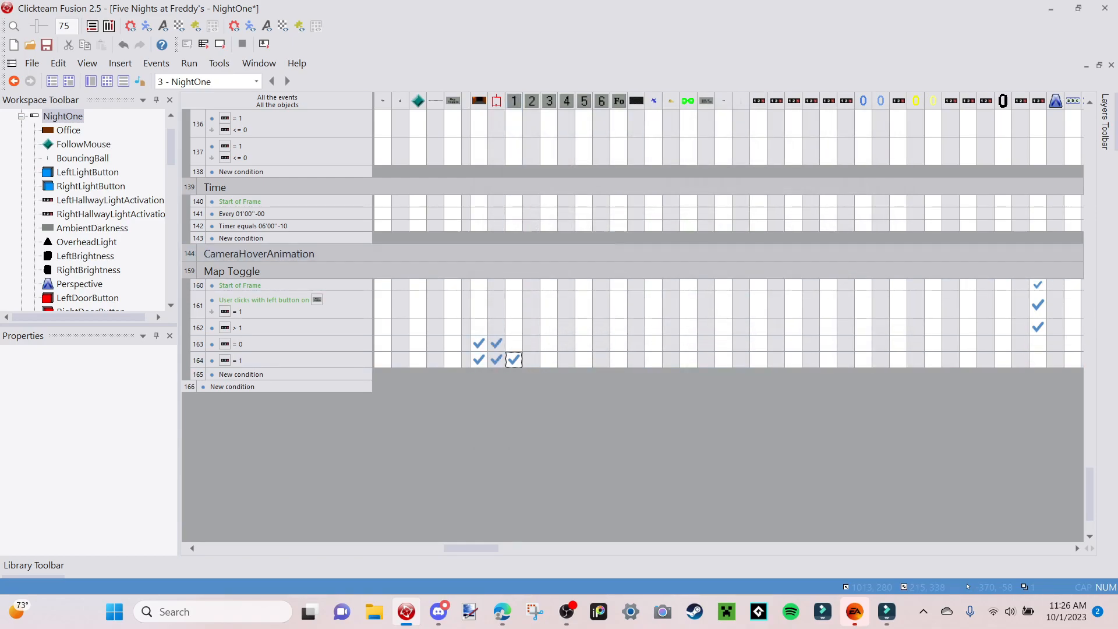
pyautogui.moveTo(514, 360); pyautogui.dragTo(601, 360)
pyautogui.moveTo(601, 360); pyautogui.dragTo(619, 360)
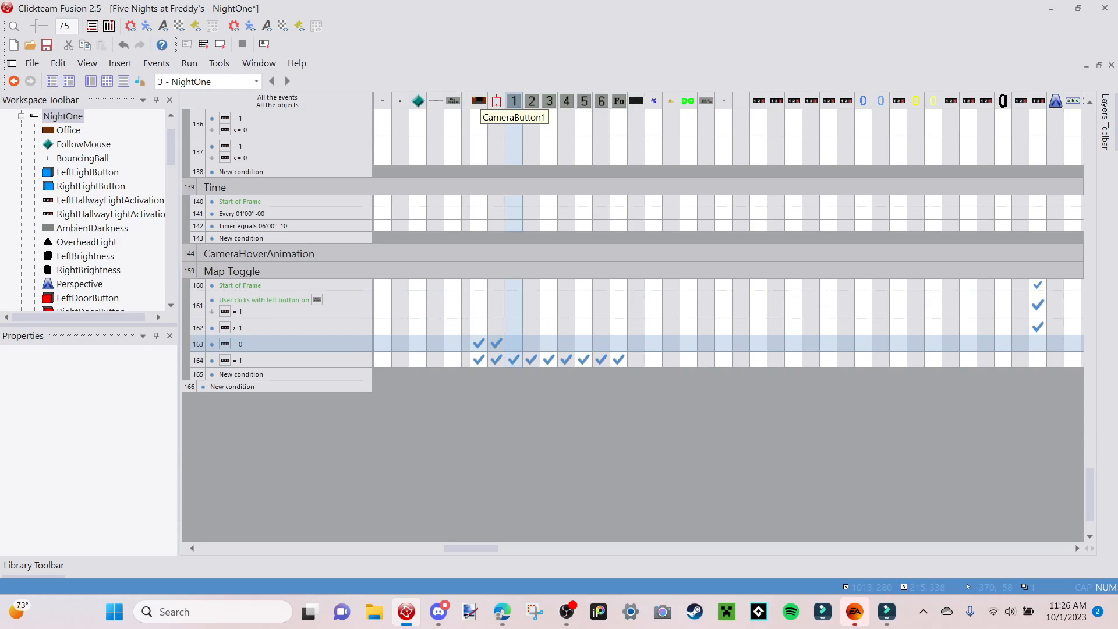
pyautogui.click(513, 344)
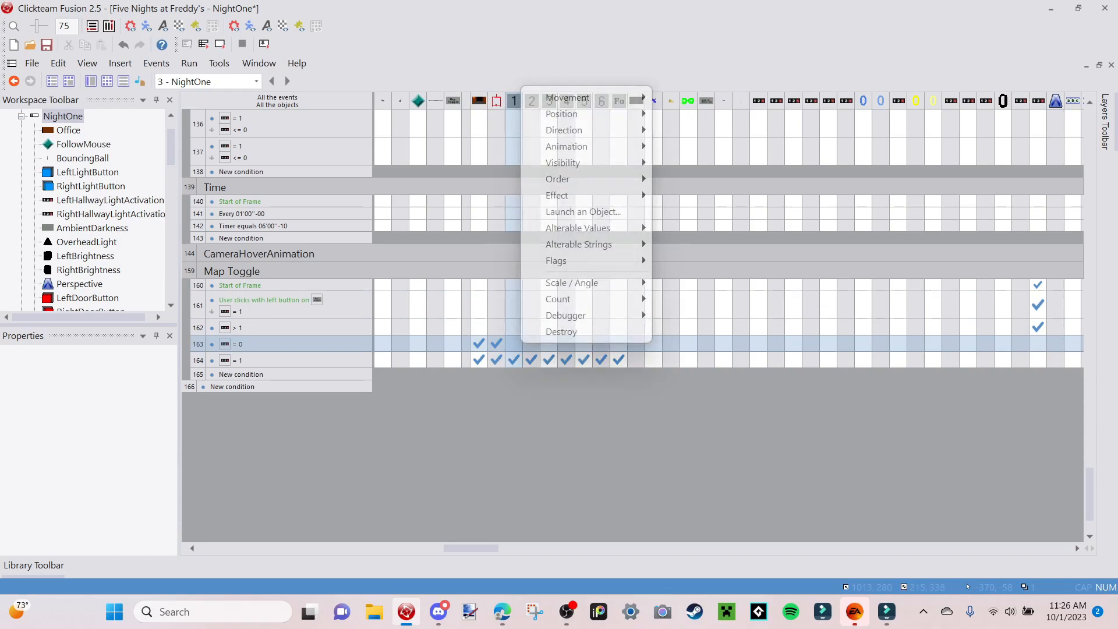
pyautogui.click(559, 212)
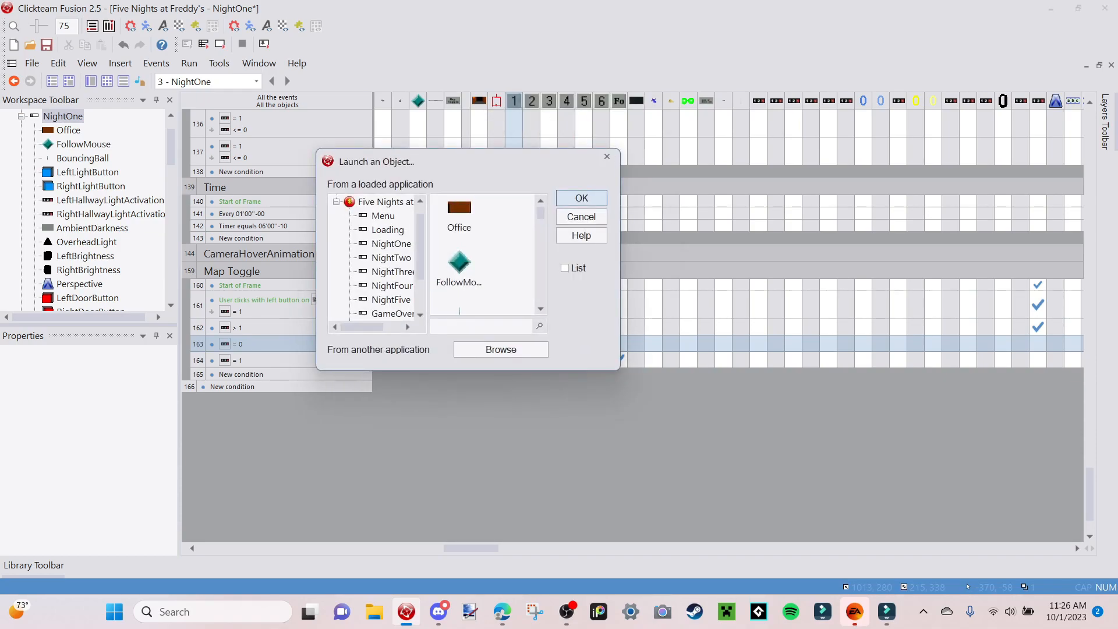
pyautogui.click(603, 159)
# In the counter = 0 event, set CameraButton1's alpha-blending coefficient to 0 and copy the action to camera buttons 2–6 and the Fo object.
pyautogui.click(514, 343)
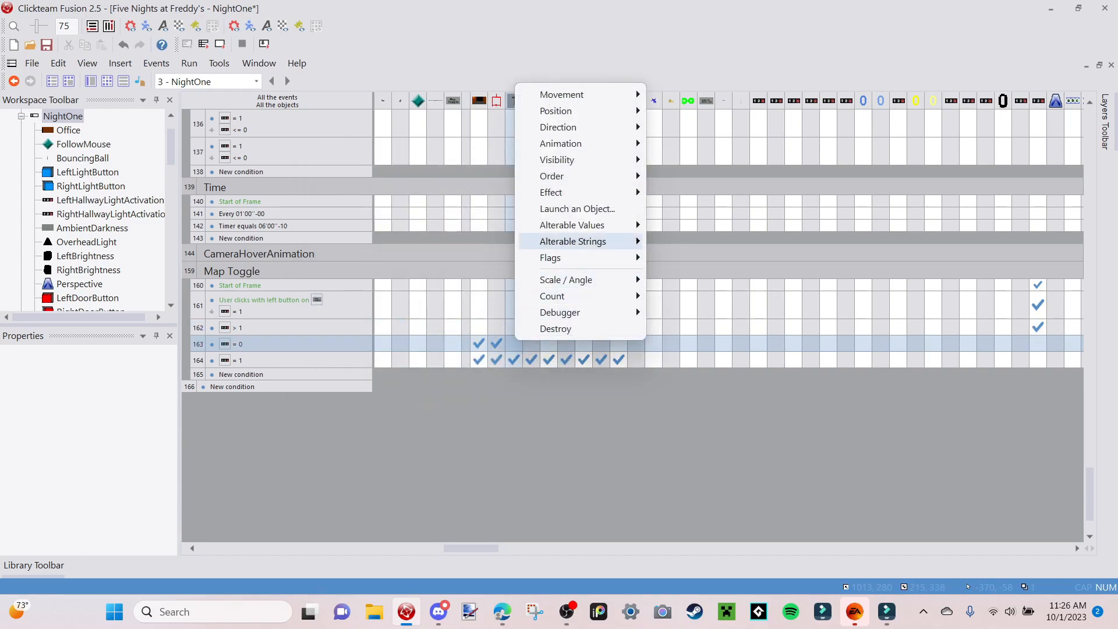
pyautogui.moveTo(559, 193)
pyautogui.click(720, 244)
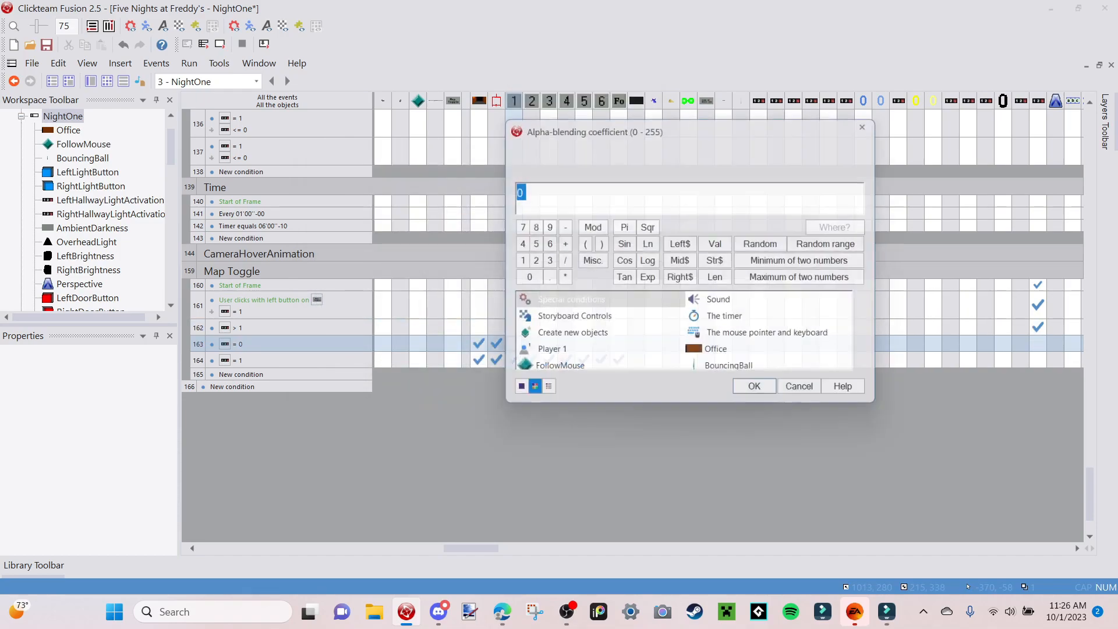
pyautogui.press('Return')
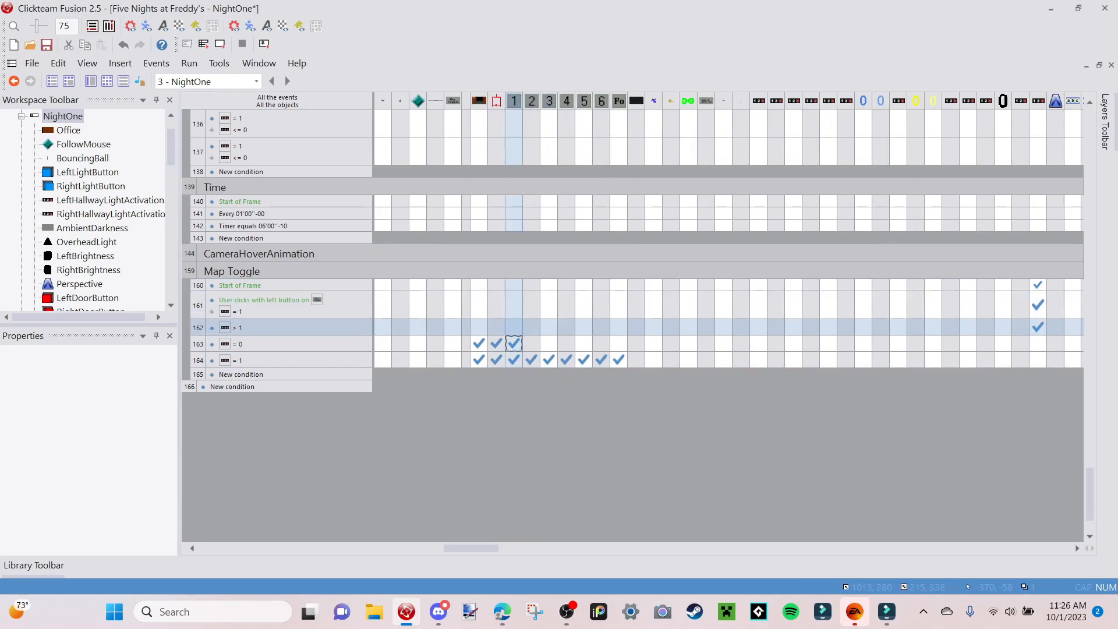
pyautogui.moveTo(514, 343); pyautogui.dragTo(549, 343)
pyautogui.moveTo(548, 343); pyautogui.dragTo(618, 343)
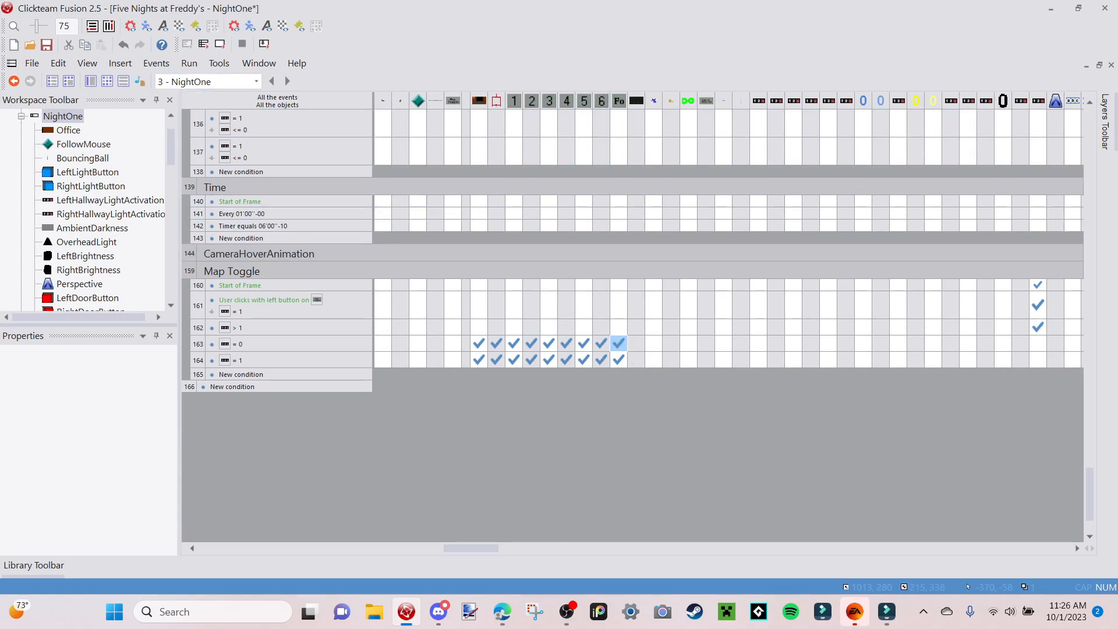
# Restore the Map object's frame order with the white floor layout as the first frame.
pyautogui.click(91, 81)
pyautogui.click(969, 452)
pyautogui.doubleClick(969, 452)
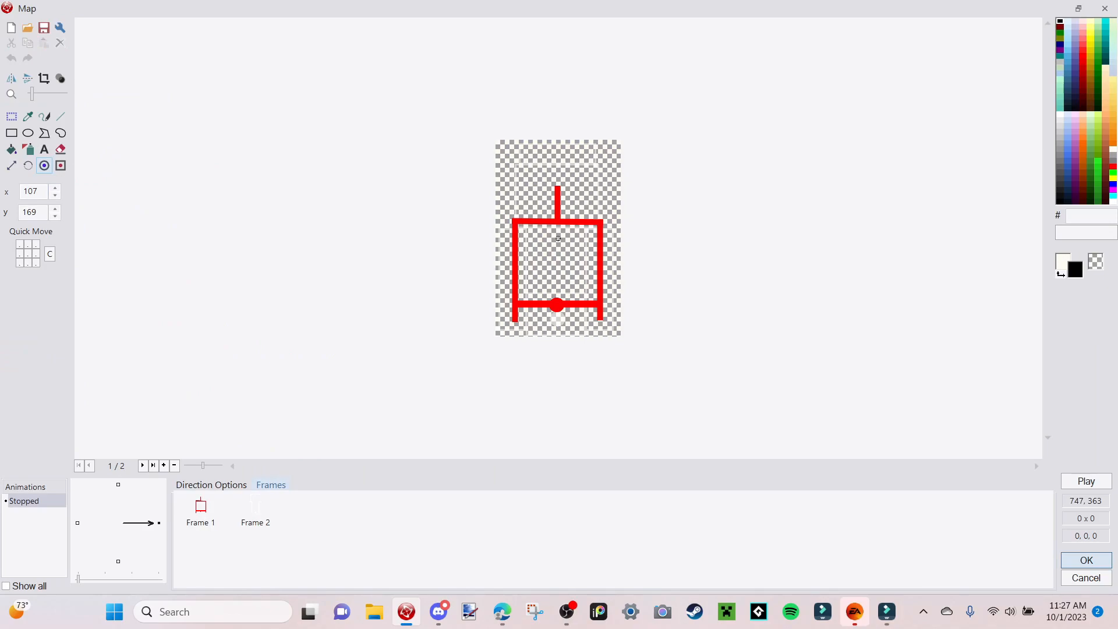
pyautogui.press('Right')
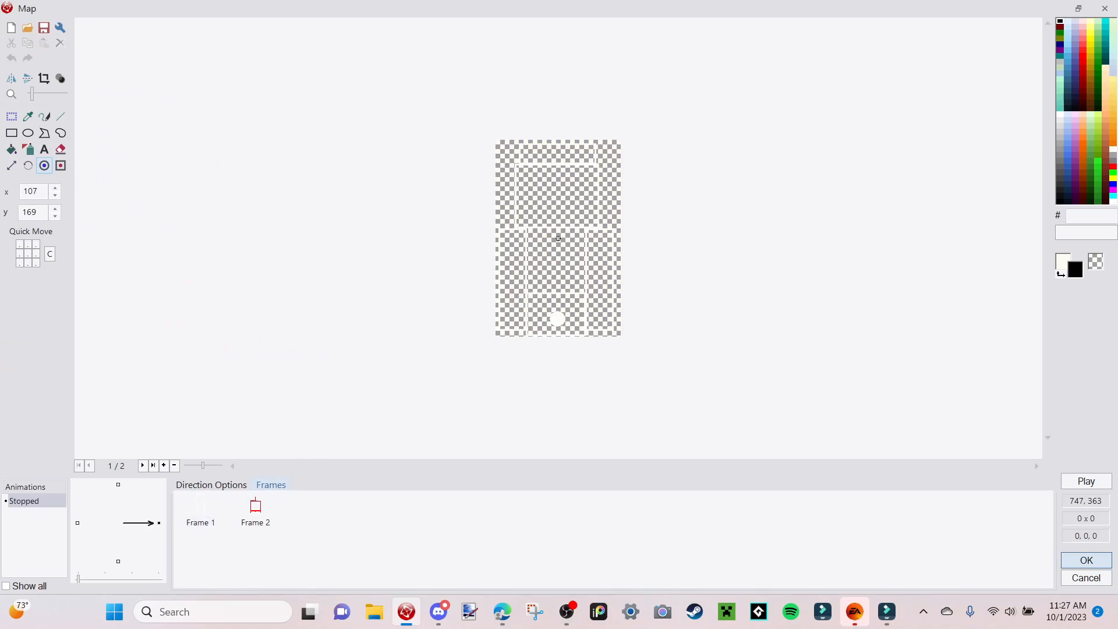
pyautogui.press('Escape')
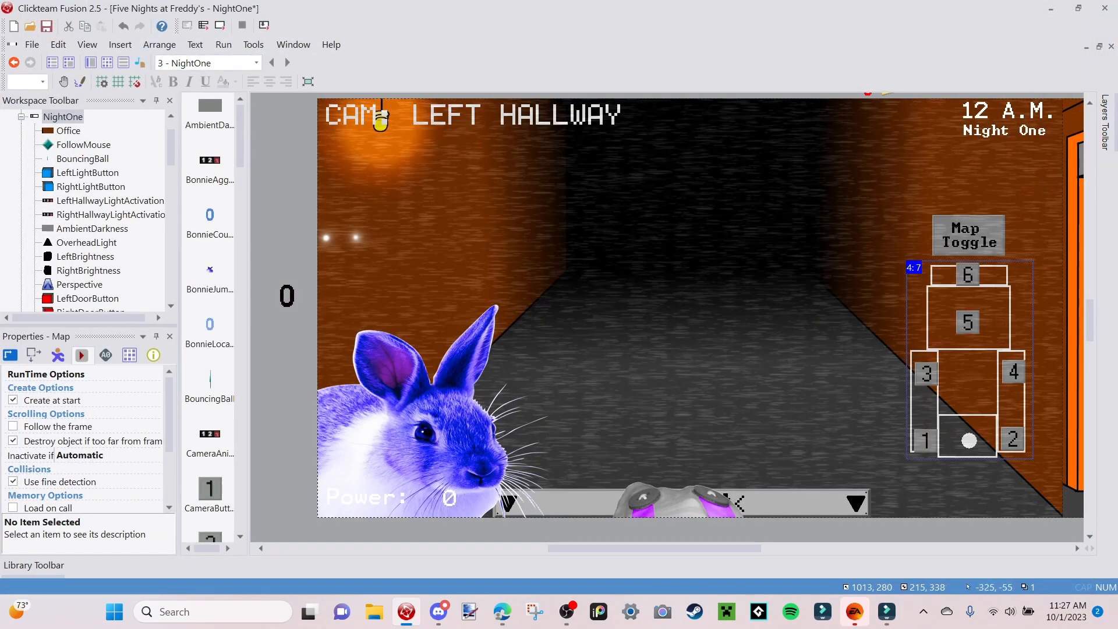
# Run the NightOne frame, try the camera areas on the vent map, and close the game.
pyautogui.click(220, 26)
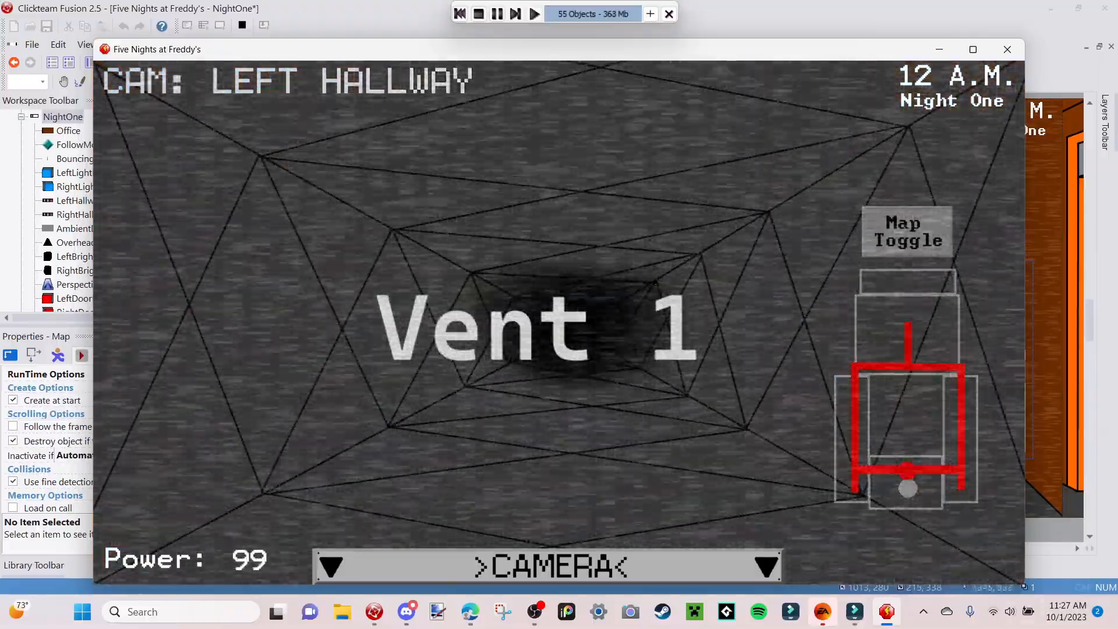
pyautogui.click(961, 438)
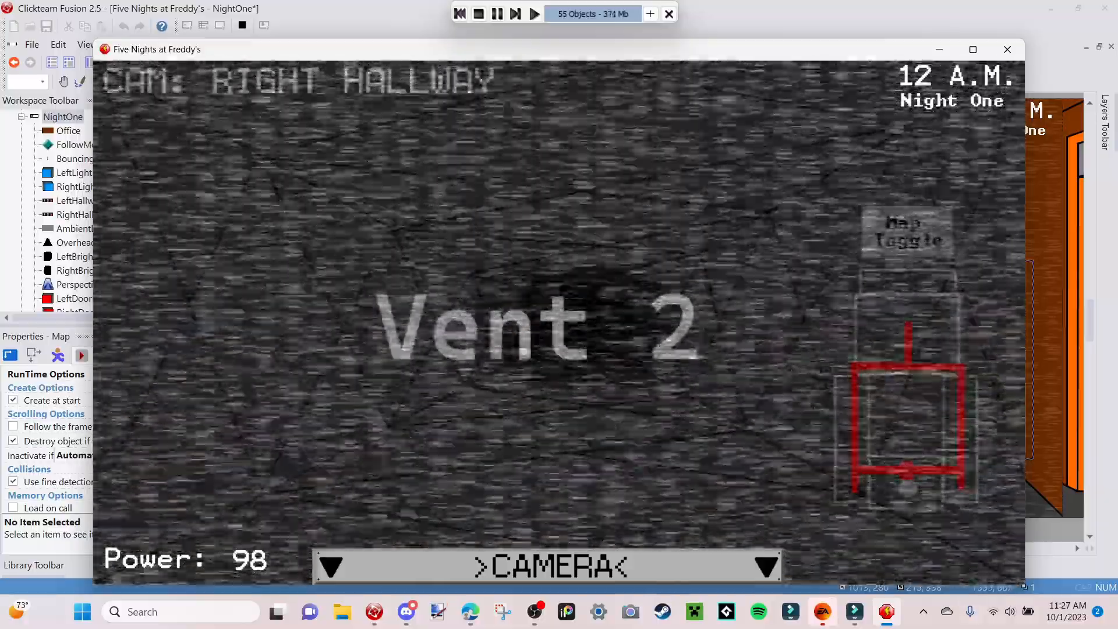
pyautogui.click(908, 367)
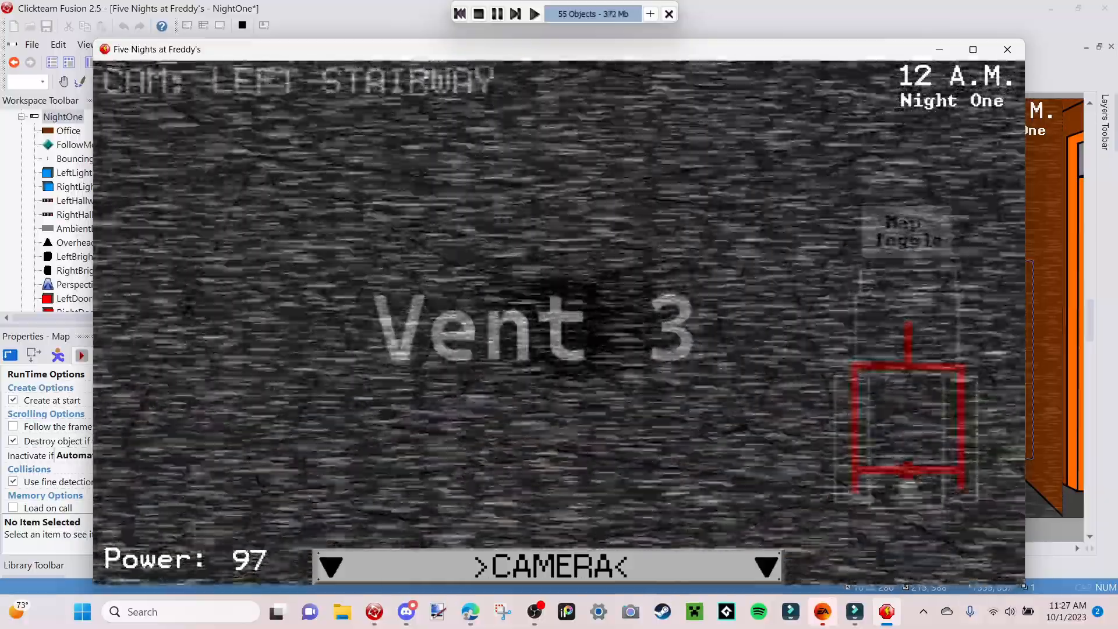
pyautogui.click(908, 341)
pyautogui.moveTo(550, 566)
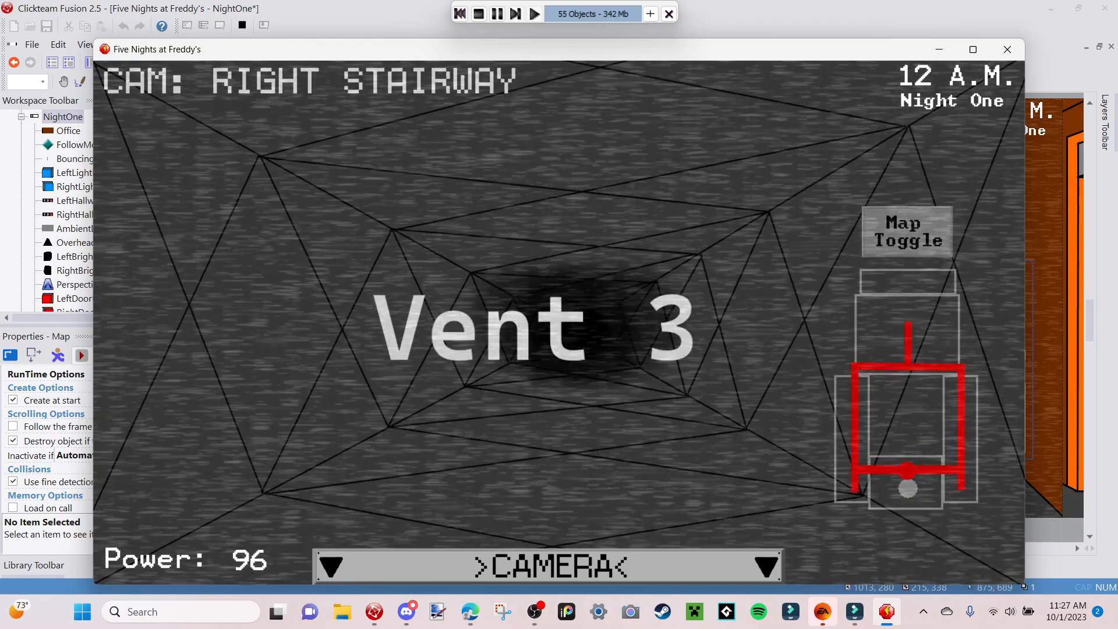
pyautogui.click(899, 304)
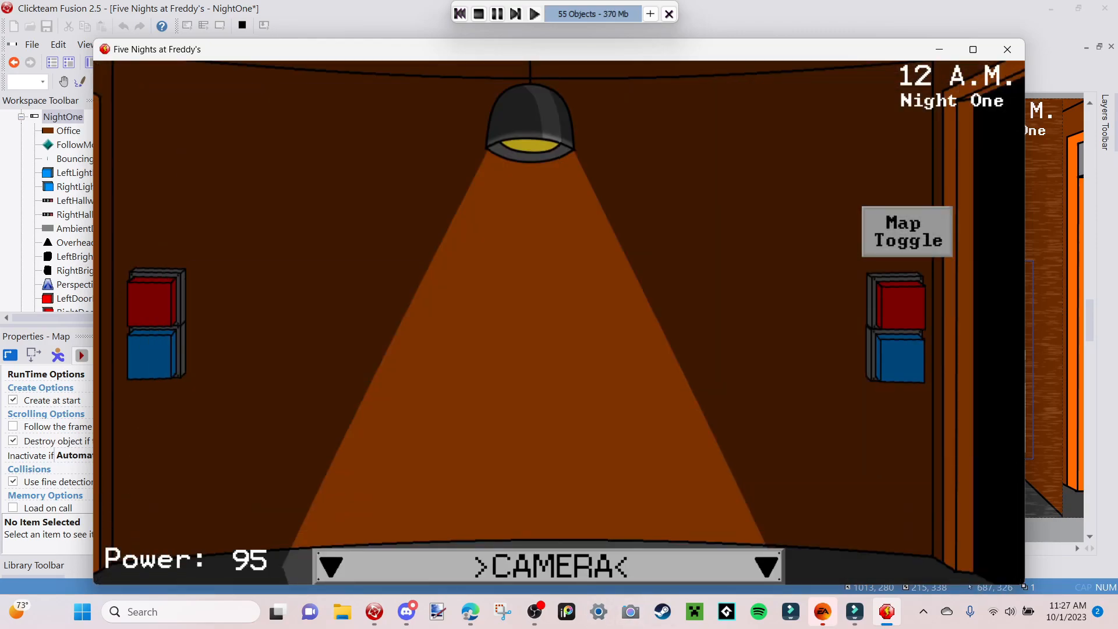
pyautogui.click(1007, 49)
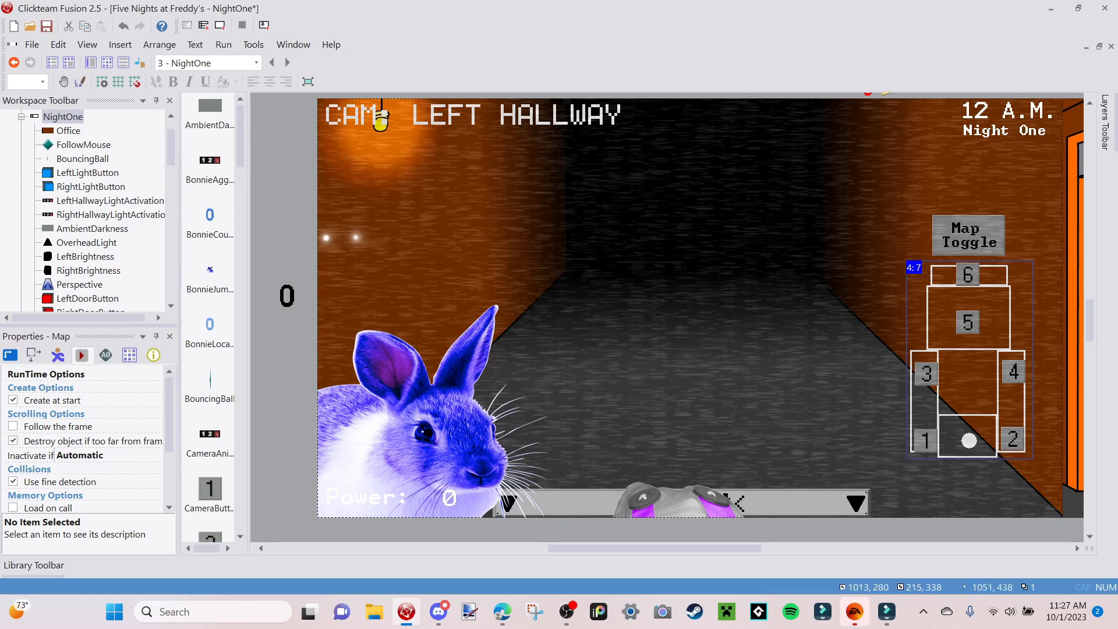
# Reorder the Map object's animation frames so the red vent layout is the first frame.
pyautogui.doubleClick(967, 454)
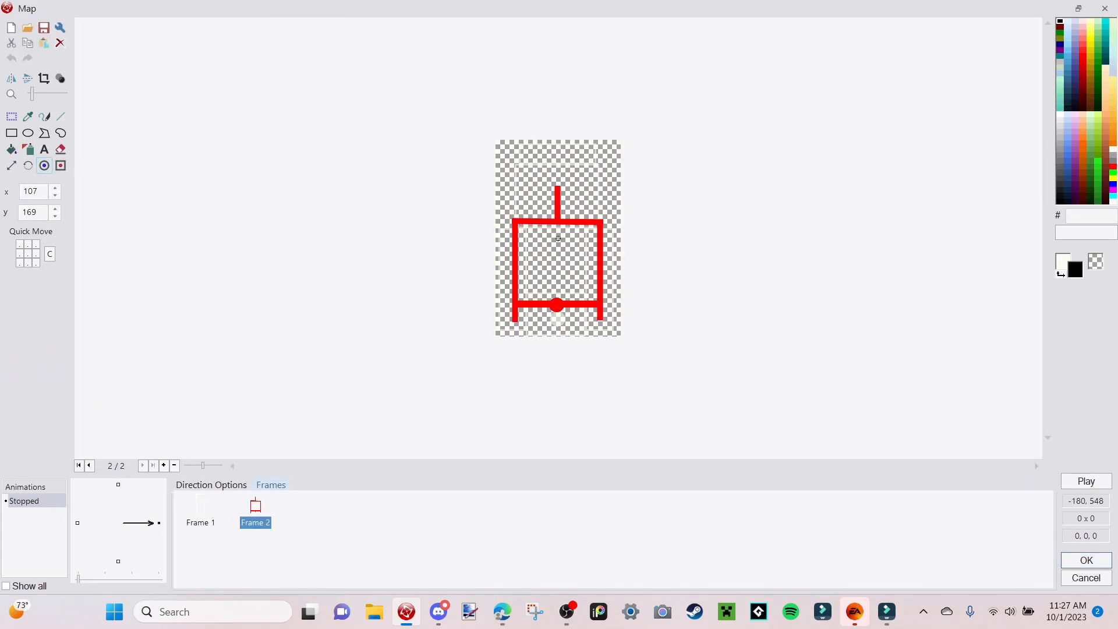
pyautogui.moveTo(255, 507); pyautogui.dragTo(200, 507)
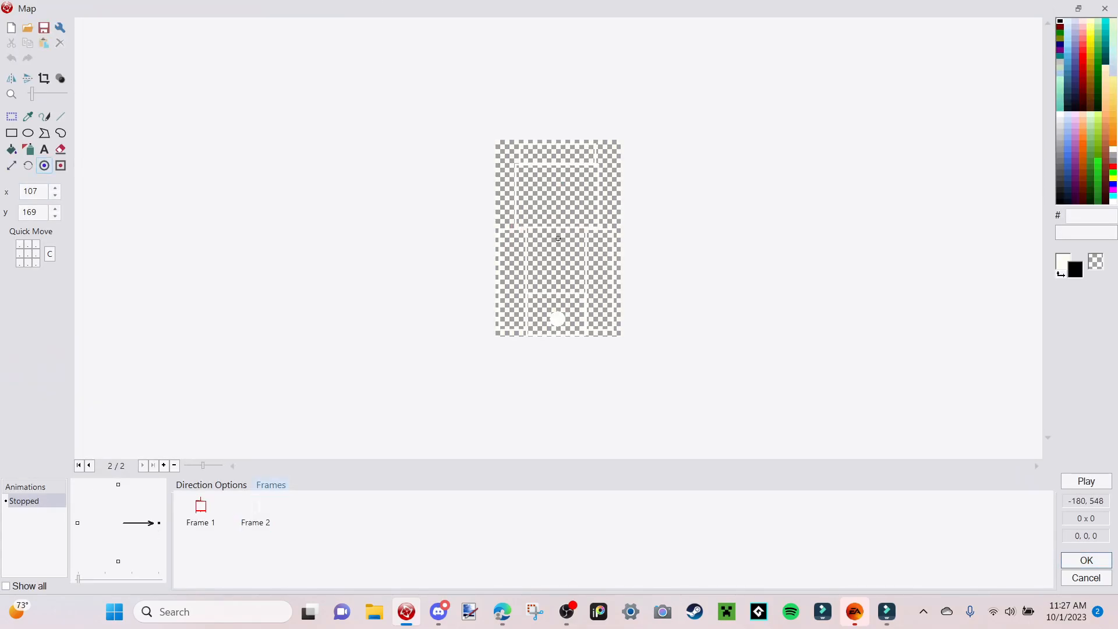
pyautogui.click(1086, 560)
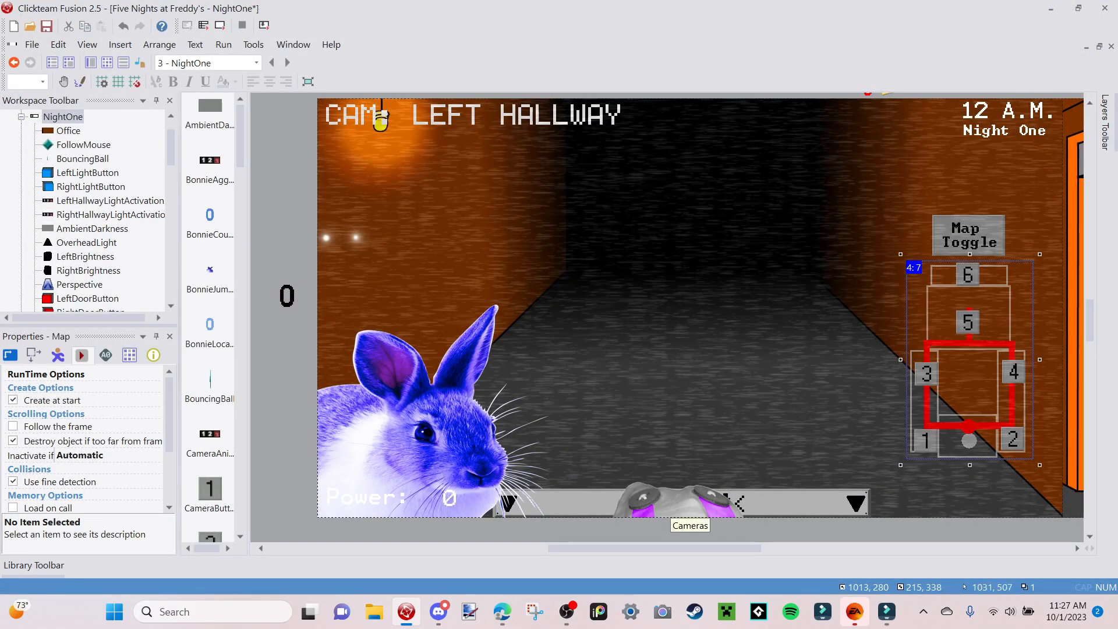
# Insert a new Active object into the NightOne frame.
pyautogui.rightClick(259, 228)
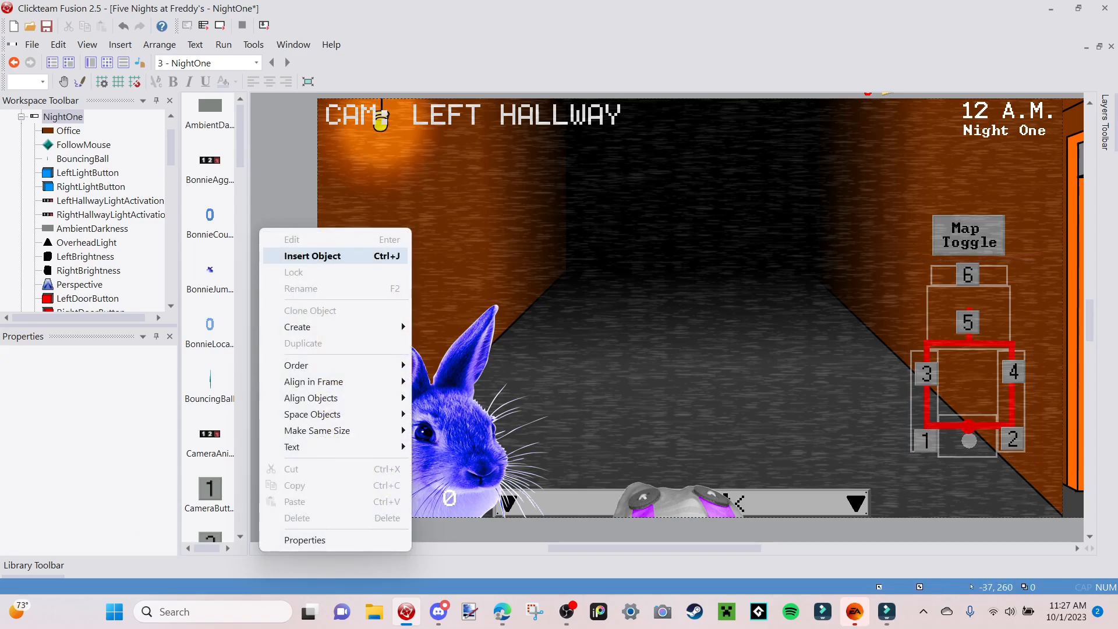
pyautogui.click(295, 250)
pyautogui.click(156, 76)
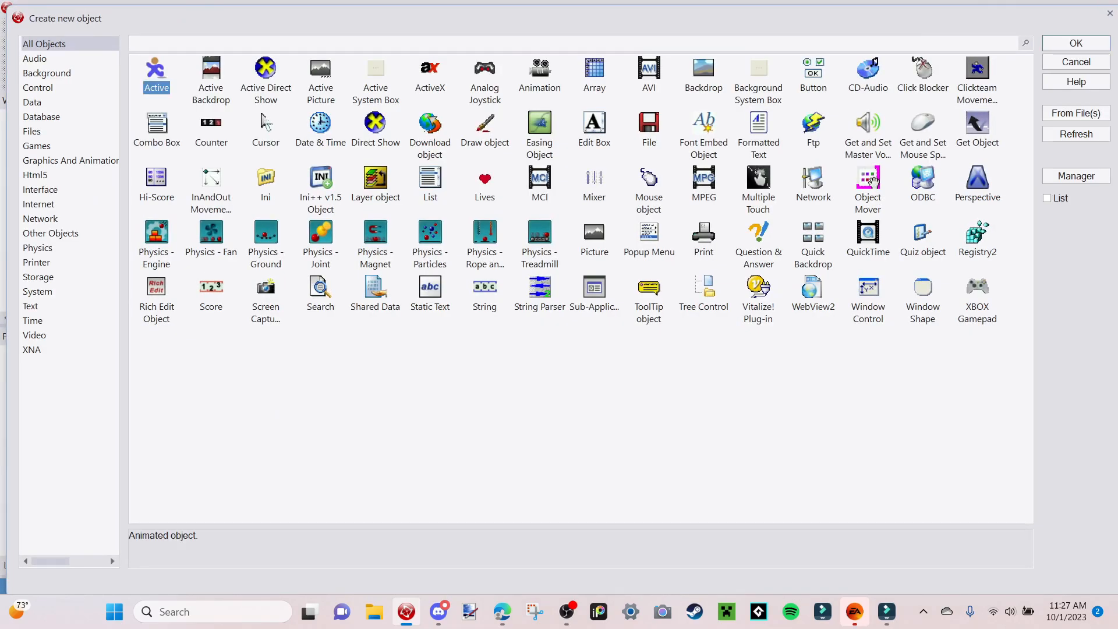
pyautogui.click(1076, 43)
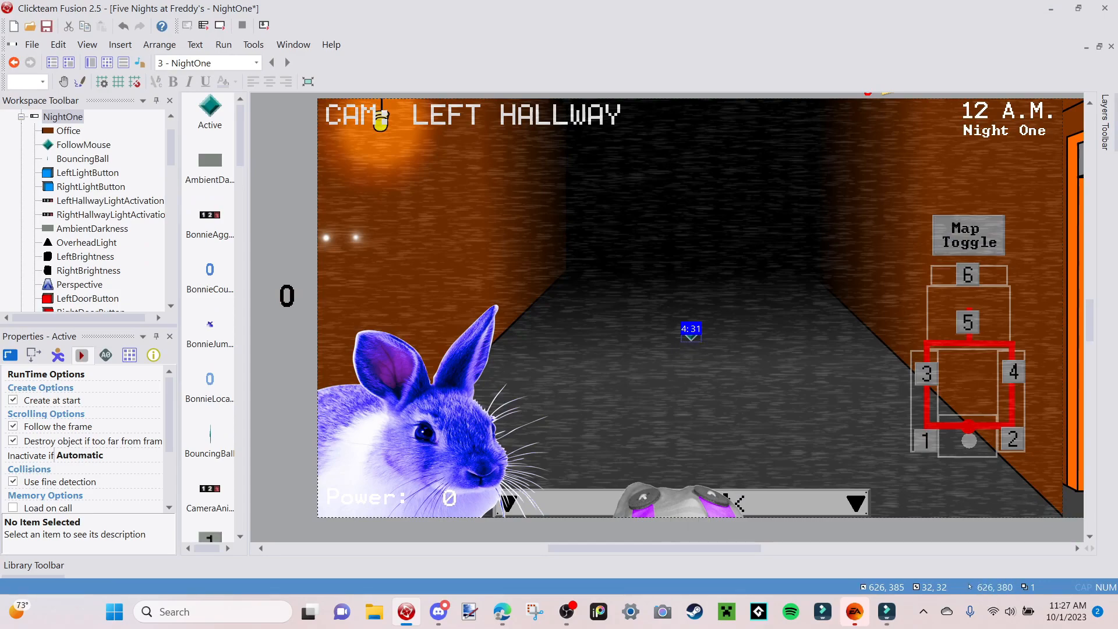
pyautogui.rightClick(691, 336)
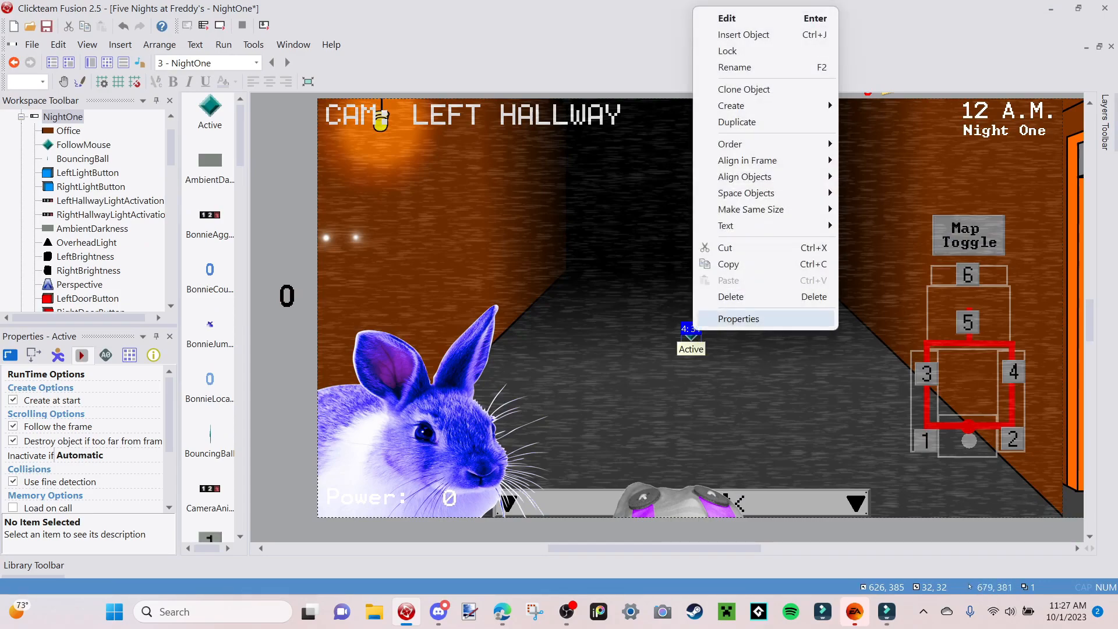
pyautogui.click(720, 66)
pyautogui.write('Cam')
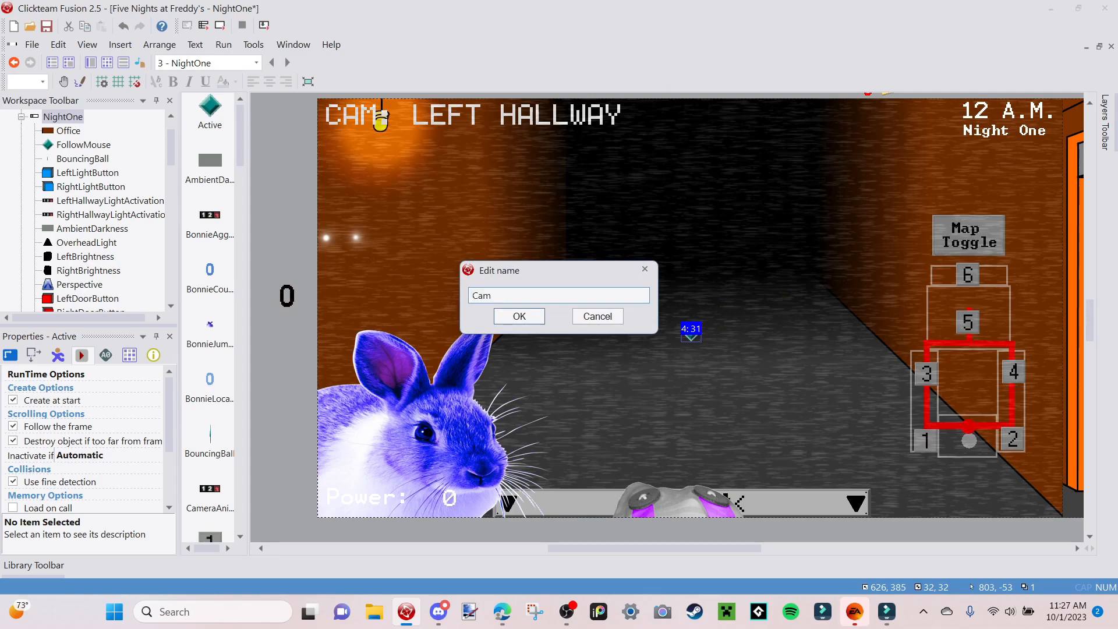
pyautogui.click(645, 269)
# Check the object name of floor camera button 3 on the map.
pyautogui.click(927, 372)
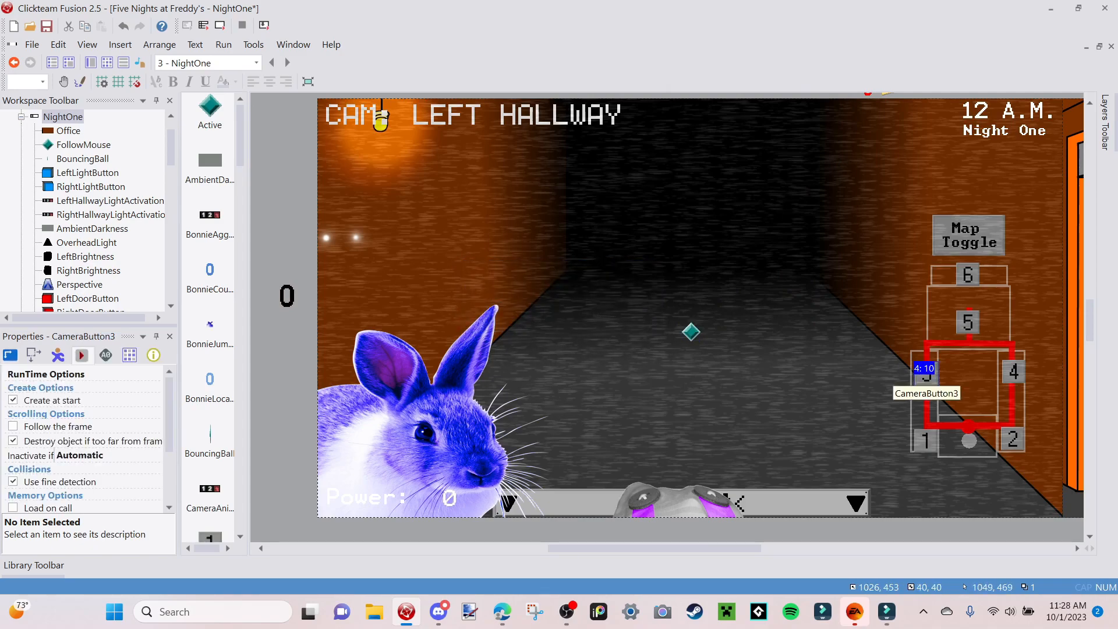
# Rename the new Active object in the middle of the hallway as CameraButton7.
pyautogui.rightClick(691, 333)
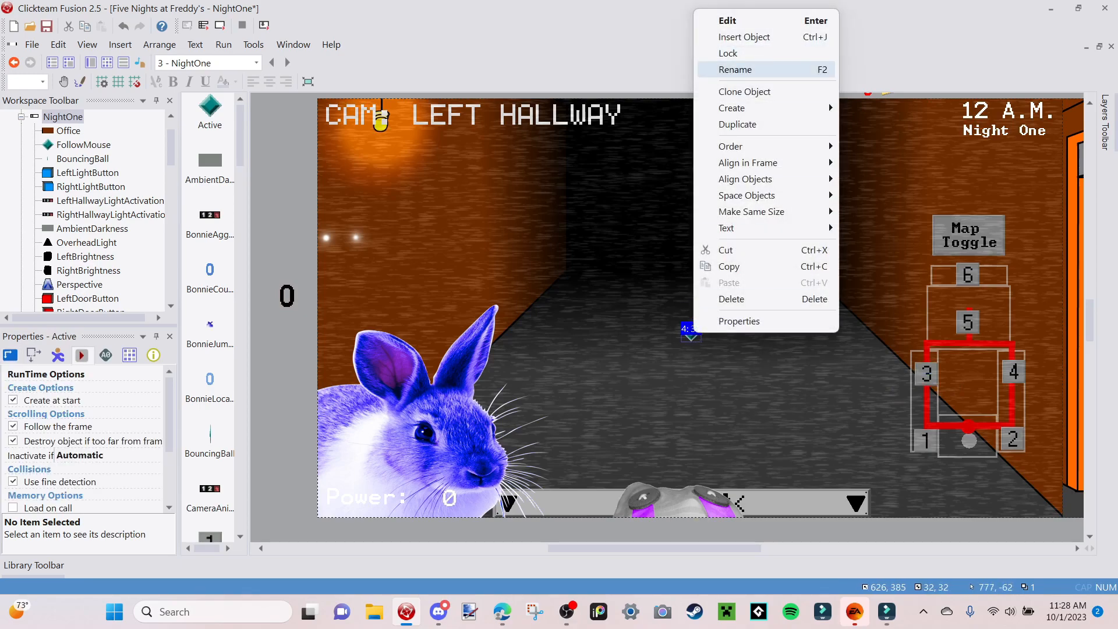
pyautogui.click(735, 70)
pyautogui.write('CameraButton')
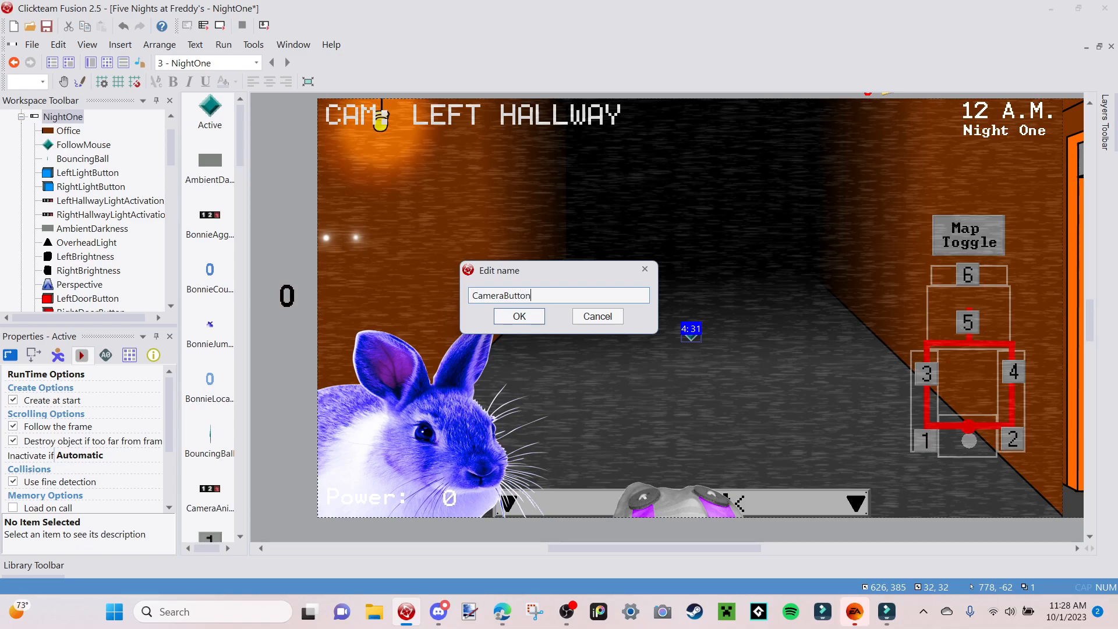
pyautogui.press('Return')
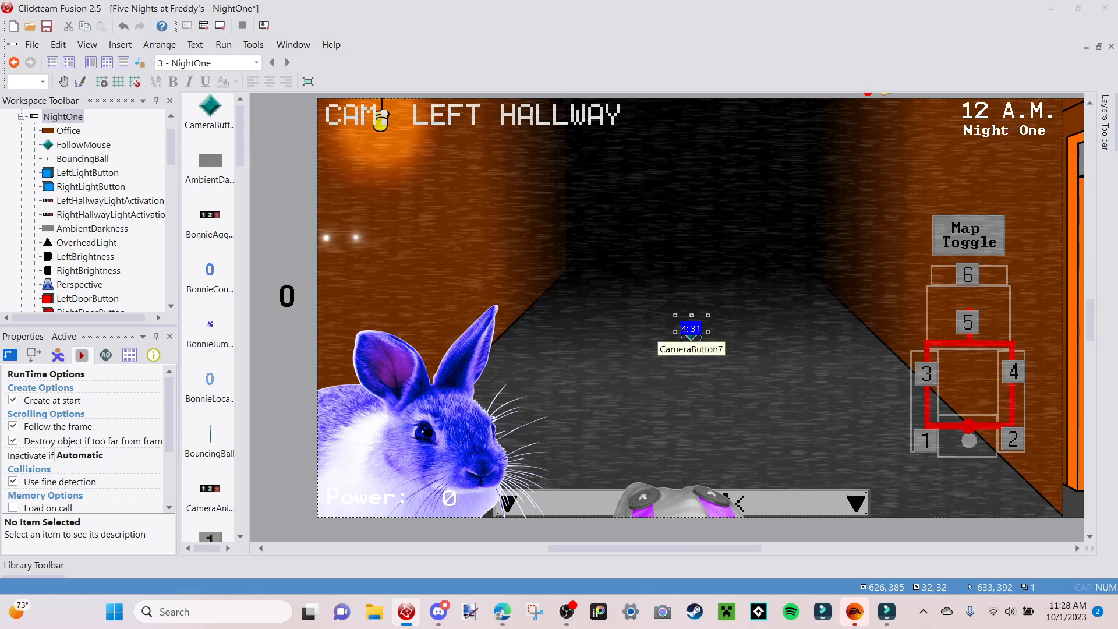
# Replace CameraButton7's default picture with the CamButtonEmpty image from the Clickteam Tutorial Assets folder.
pyautogui.doubleClick(691, 335)
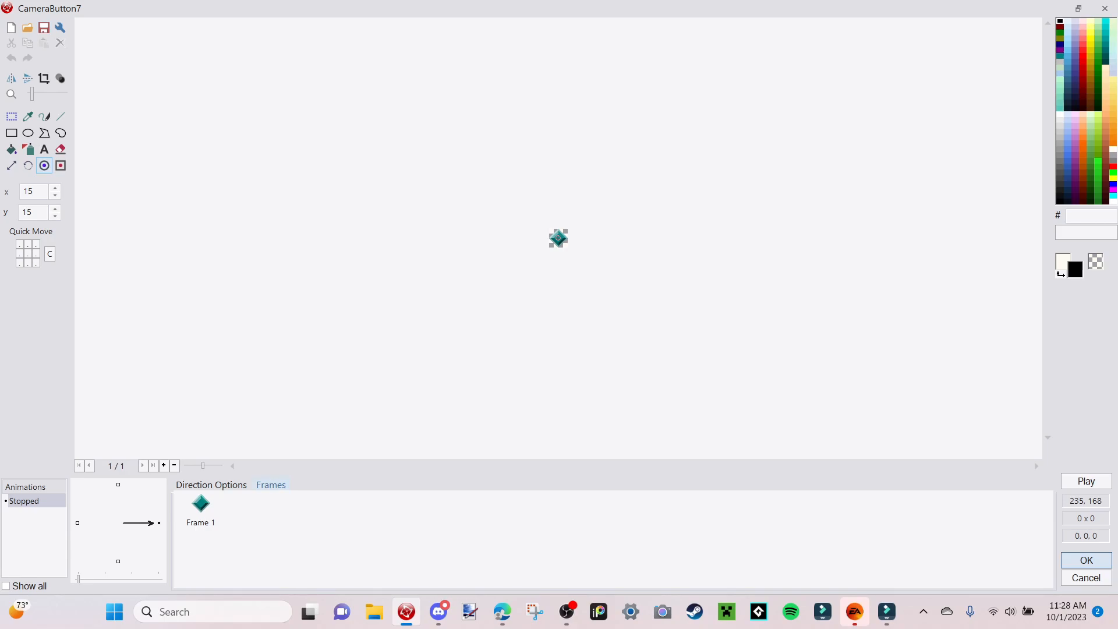
pyautogui.click(28, 27)
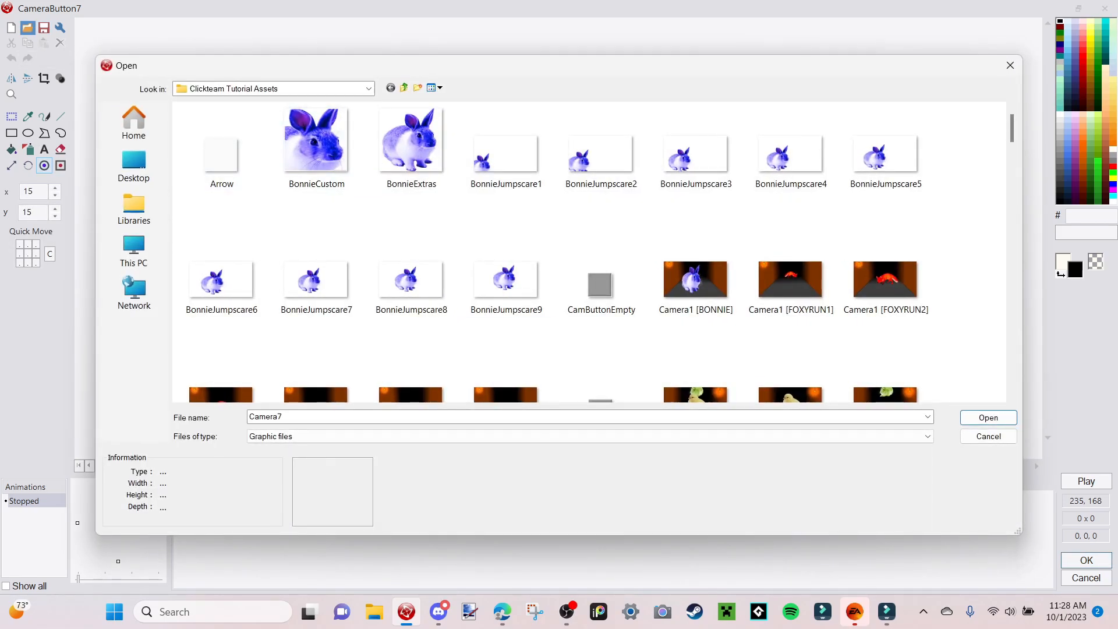
pyautogui.click(601, 285)
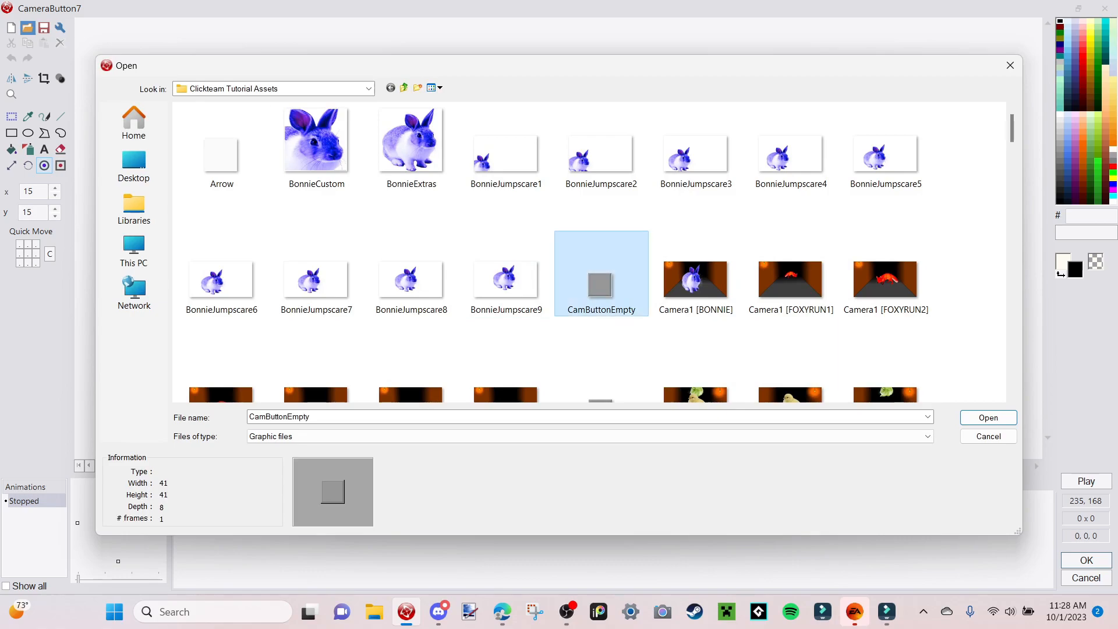
pyautogui.press('Return')
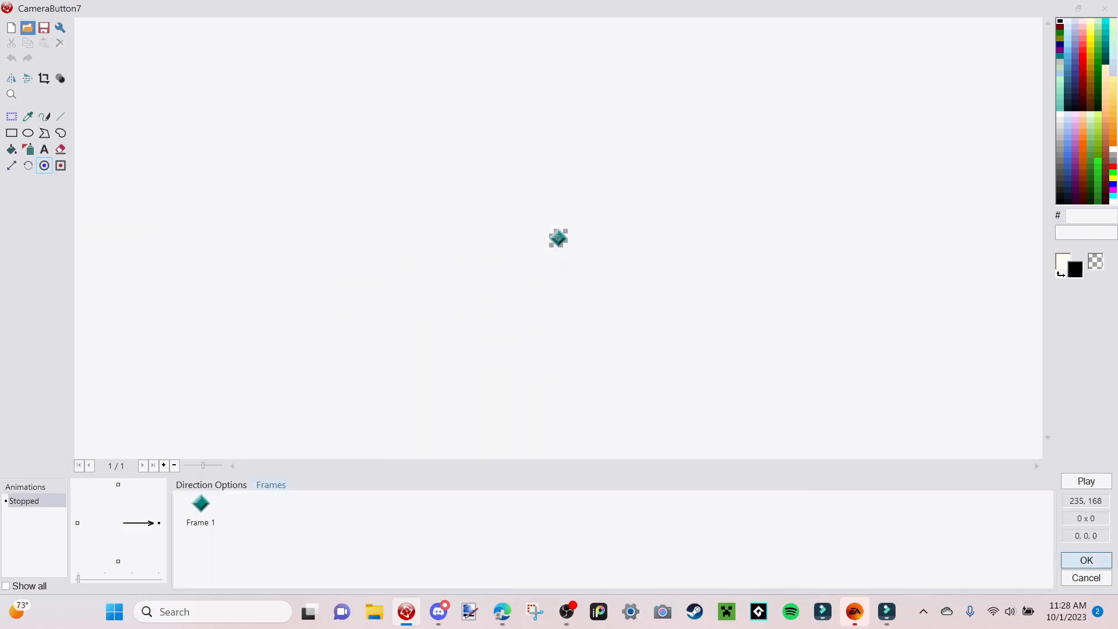
pyautogui.press('Return')
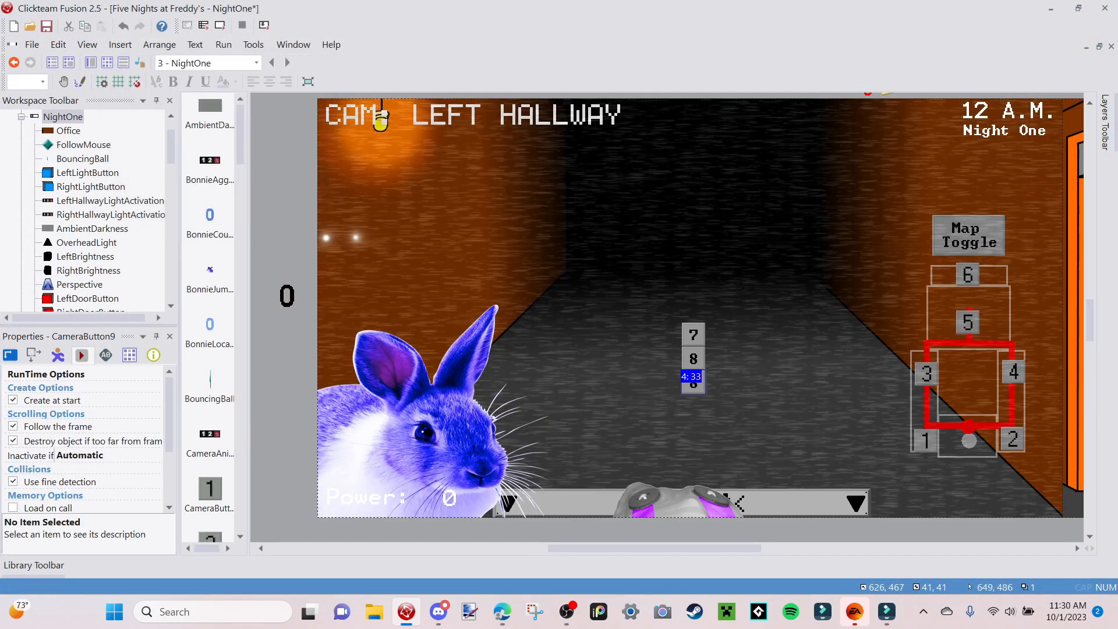
# Arrange camera buttons 8 and 9 beside button 7 so the three form one horizontal row in order.
pyautogui.click(599, 326)
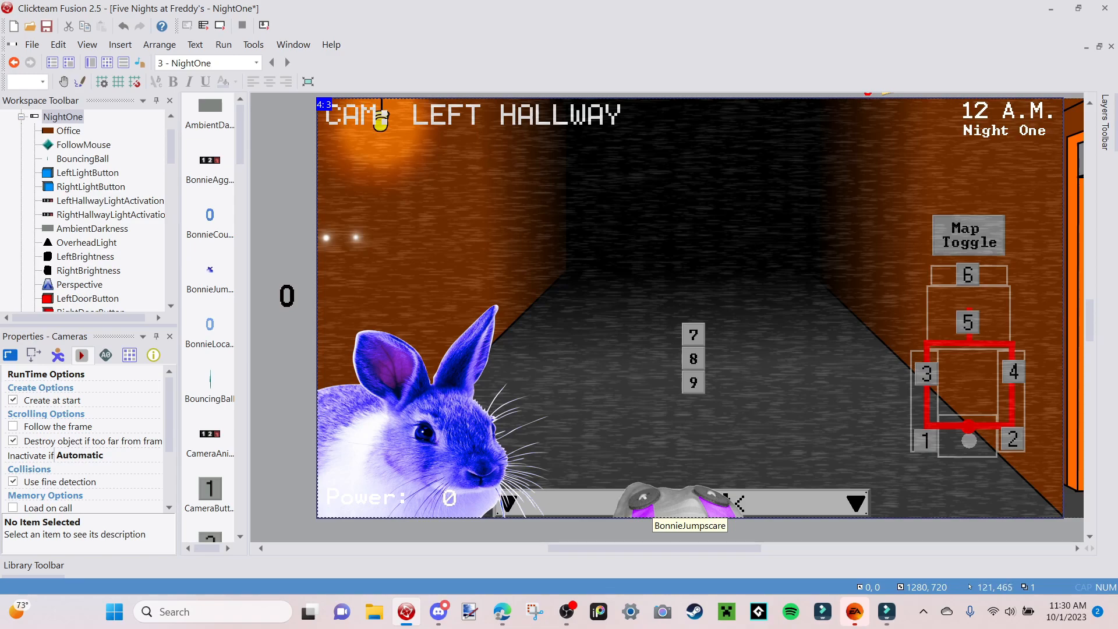
pyautogui.click(694, 358)
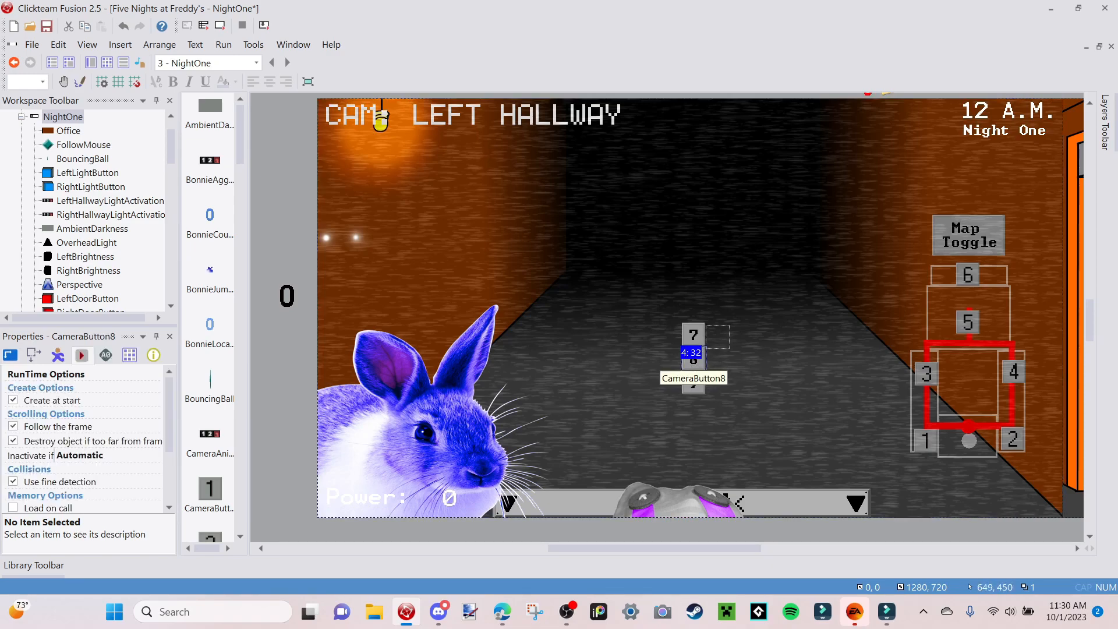
pyautogui.moveTo(693, 358); pyautogui.dragTo(717, 335)
pyautogui.click(693, 382)
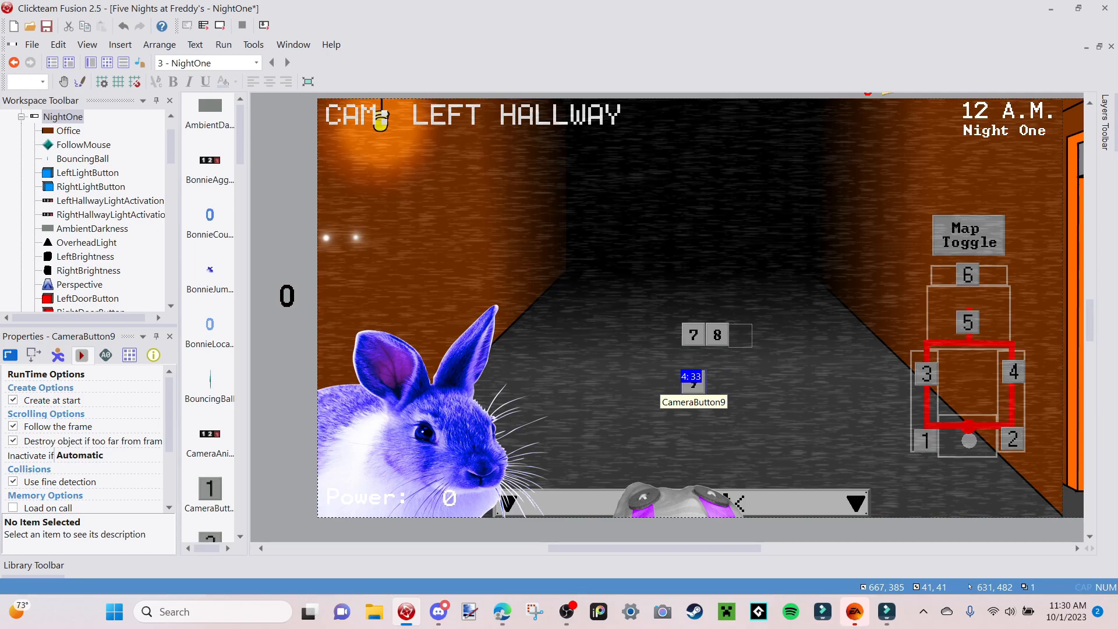
pyautogui.moveTo(693, 382); pyautogui.dragTo(740, 335)
pyautogui.click(687, 513)
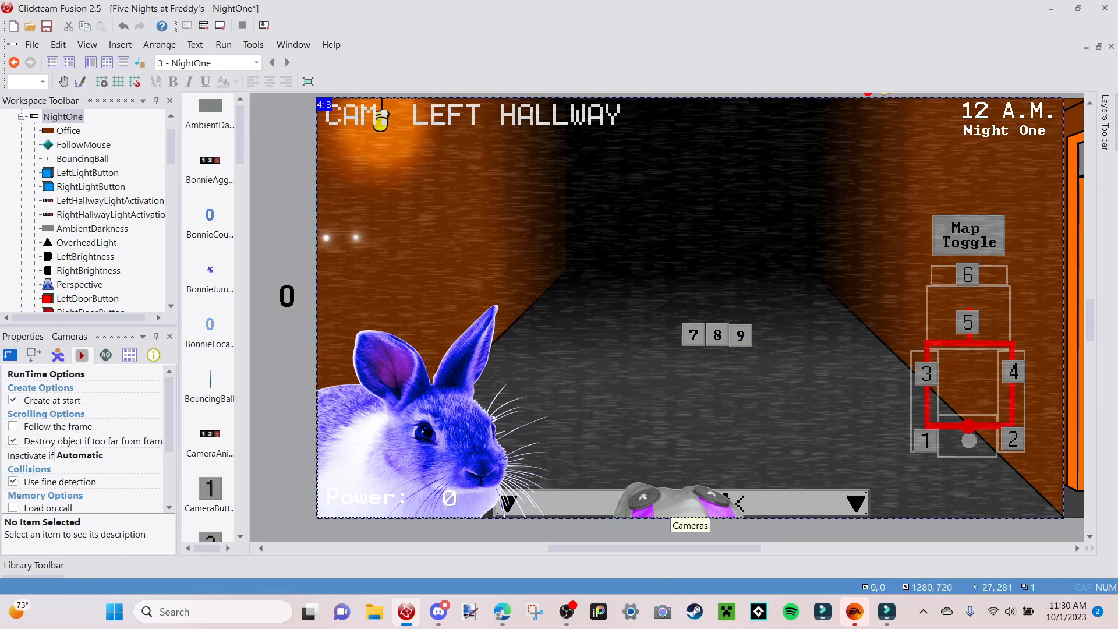
pyautogui.click(286, 250)
pyautogui.click(551, 242)
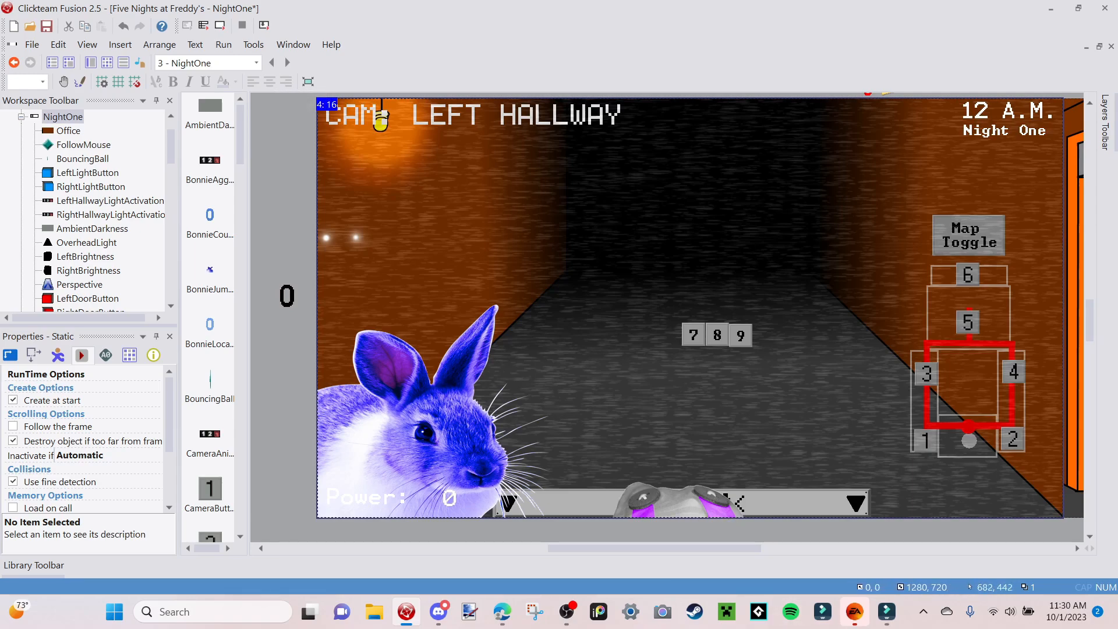
# Move camera buttons 7, 8 and 9 together up to the upper edge of the NightOne frame.
pyautogui.click(741, 338)
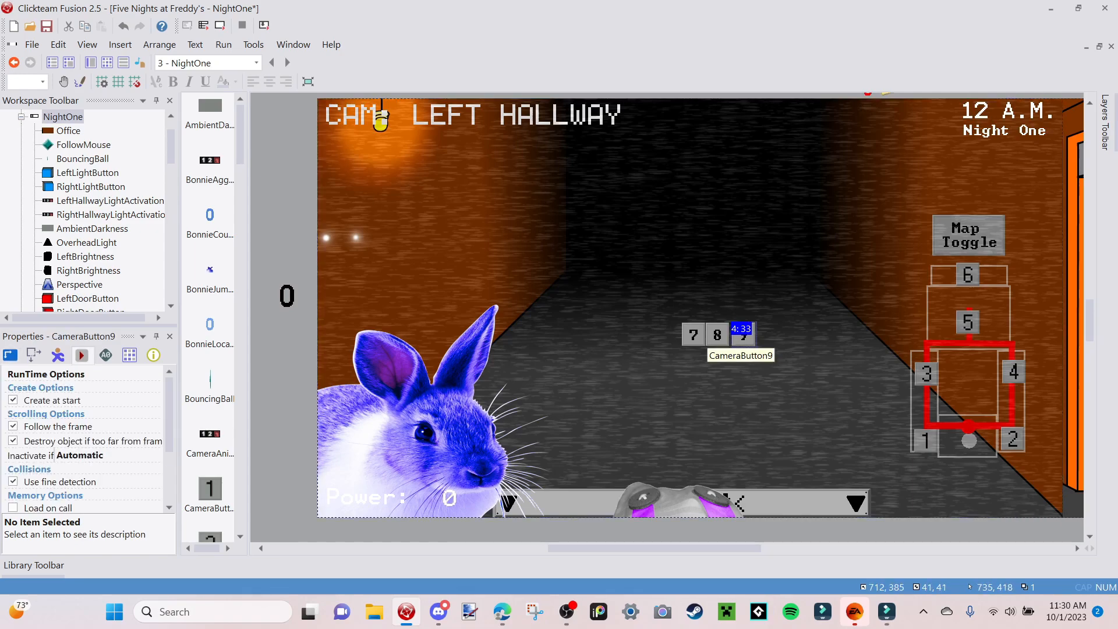
pyautogui.keyDown('shift'); pyautogui.click(717, 337); pyautogui.keyUp('shift')
pyautogui.keyDown('shift'); pyautogui.click(693, 337); pyautogui.keyUp('shift')
pyautogui.scroll(3, 708, 345)
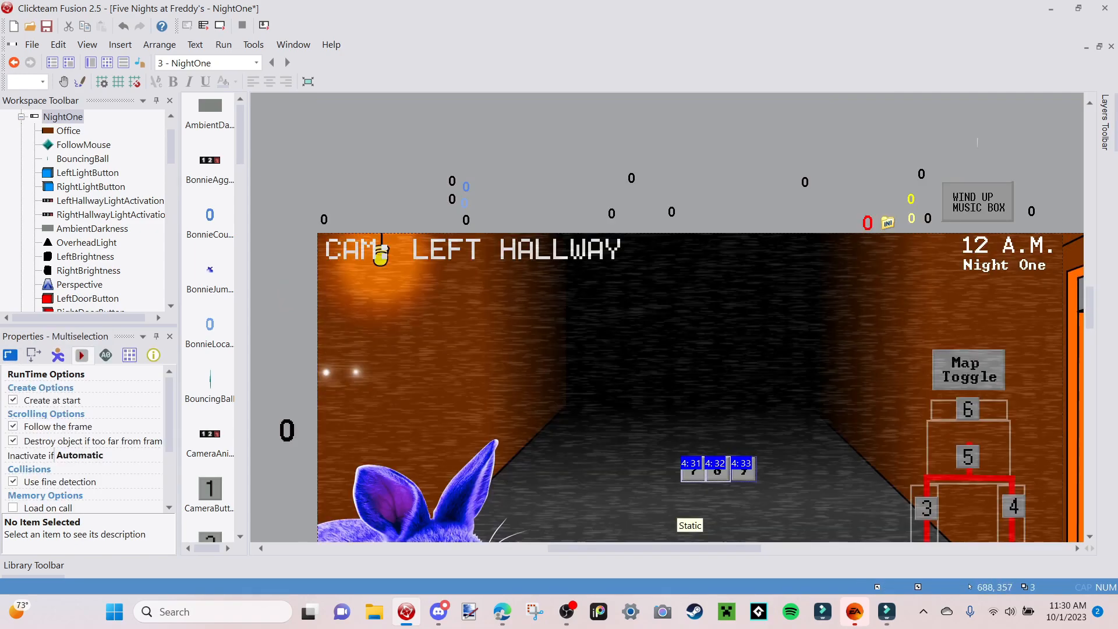
pyautogui.moveTo(709, 232)
pyautogui.mouseDown()
pyautogui.moveTo(697, 241)
pyautogui.moveTo(706, 233)
pyautogui.mouseUp()
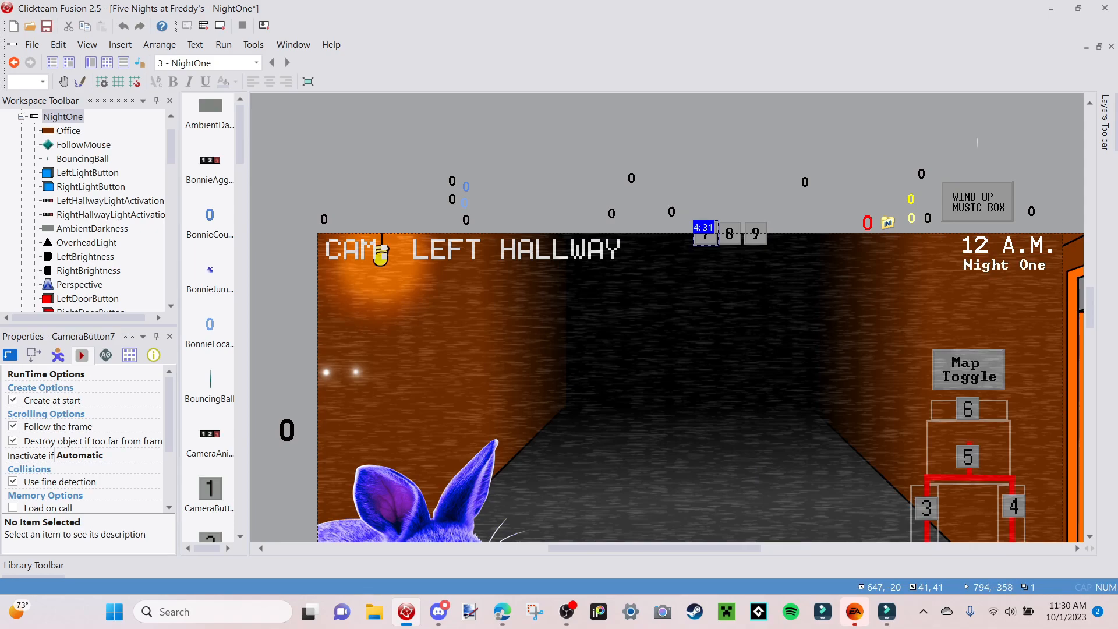
# Send camera buttons 7, 8 and 9 backward one level at a time until their order numbers are 16, 17 and 18.
pyautogui.click(756, 234)
pyautogui.keyDown('shift'); pyautogui.click(730, 233); pyautogui.keyUp('shift')
pyautogui.keyDown('shift'); pyautogui.click(705, 234); pyautogui.keyUp('shift')
pyautogui.rightClick(703, 227)
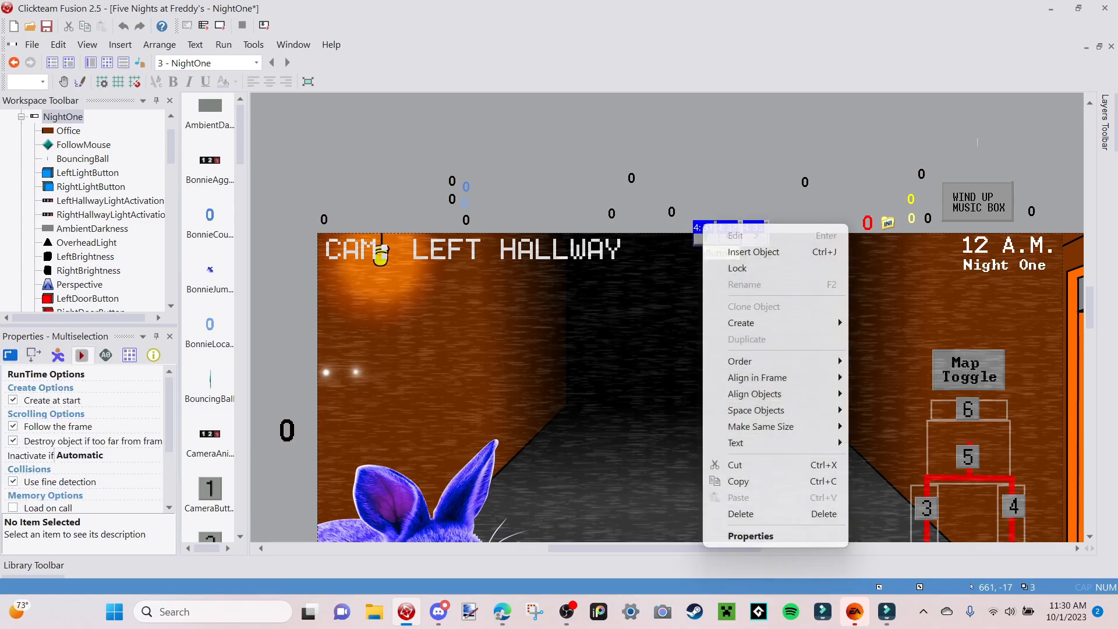
pyautogui.moveTo(740, 361)
pyautogui.click(897, 419)
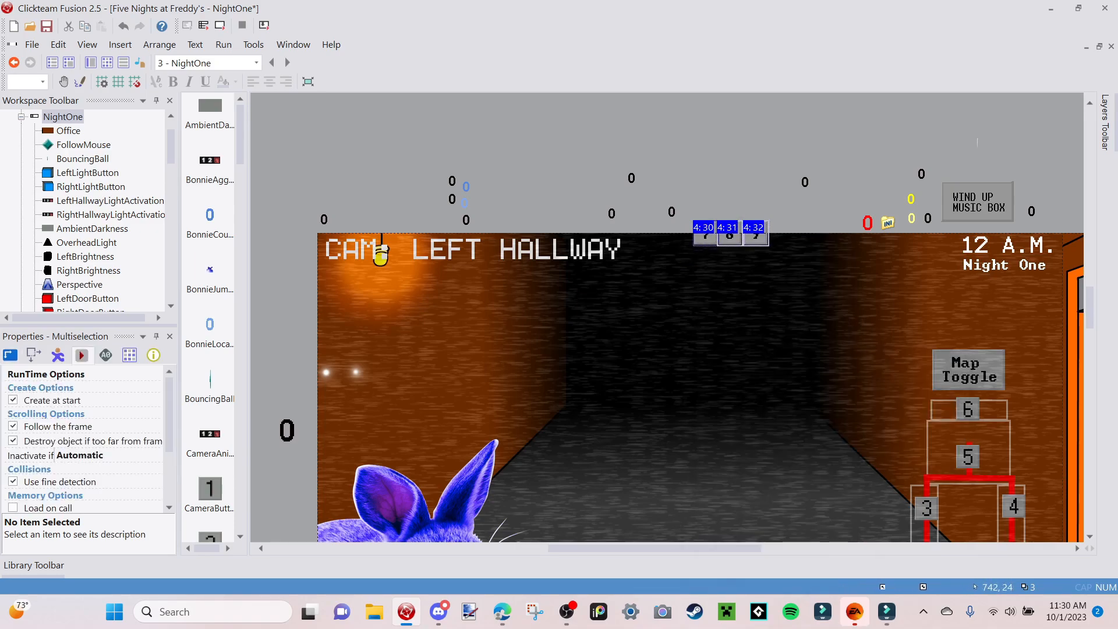
pyautogui.rightClick(735, 234)
pyautogui.moveTo(775, 370)
pyautogui.click(934, 429)
pyautogui.rightClick(728, 233)
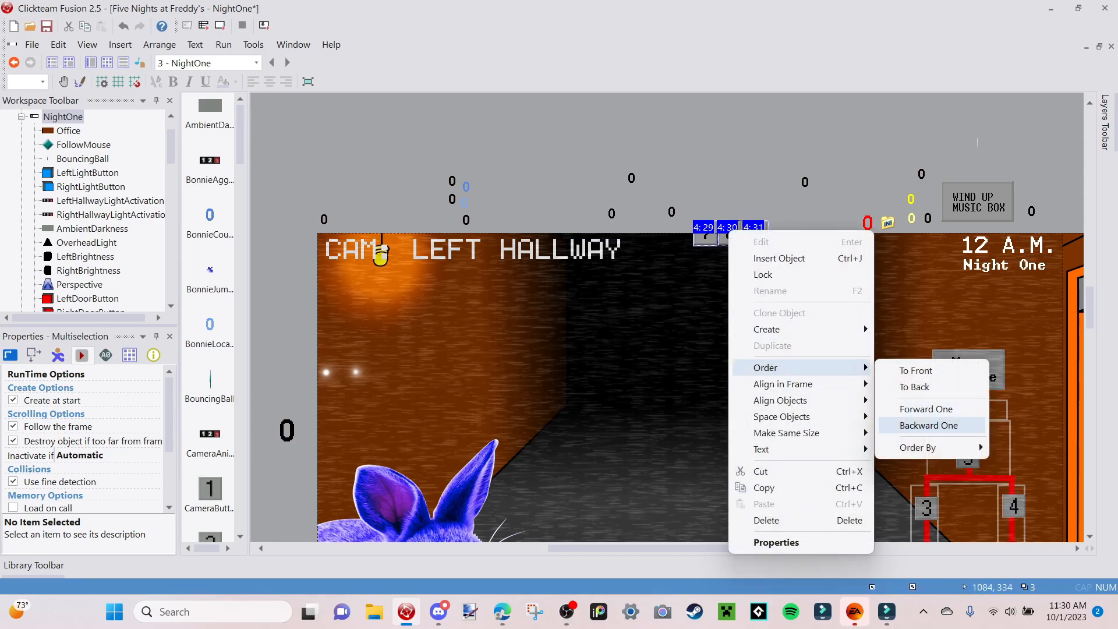
pyautogui.click(929, 425)
pyautogui.rightClick(737, 234)
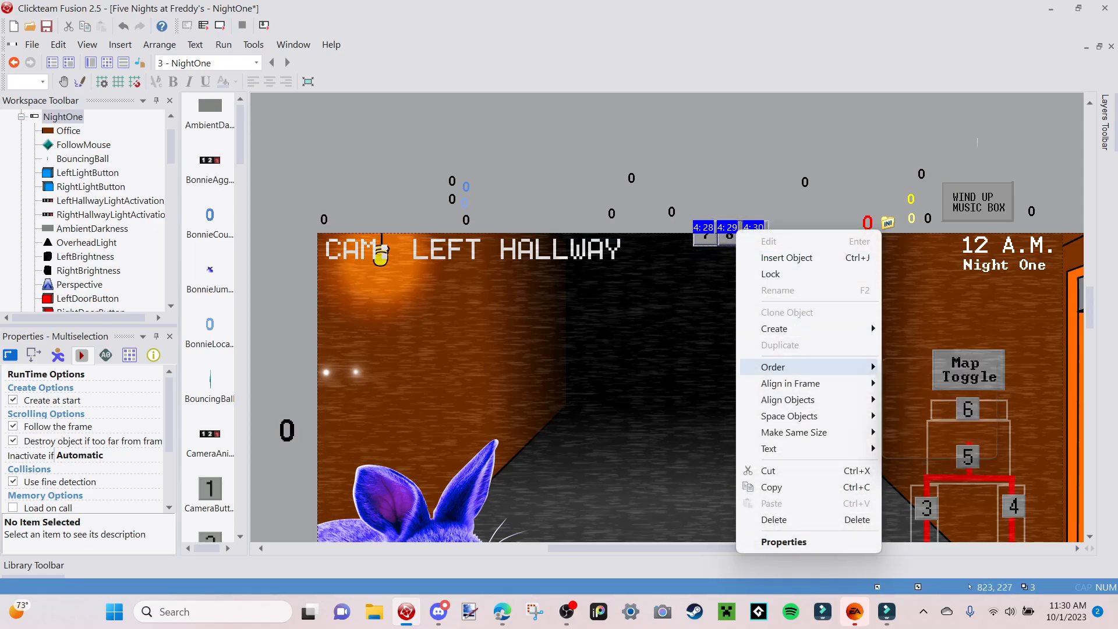
pyautogui.moveTo(774, 367)
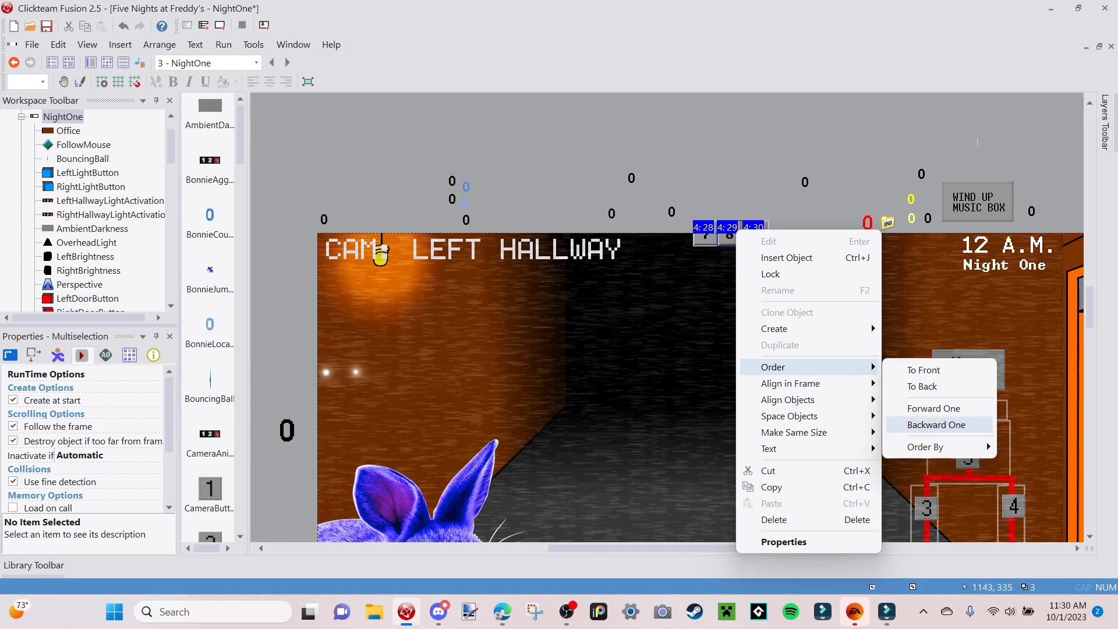
pyautogui.click(936, 424)
pyautogui.rightClick(728, 232)
pyautogui.moveTo(773, 367)
pyautogui.click(931, 424)
pyautogui.rightClick(757, 234)
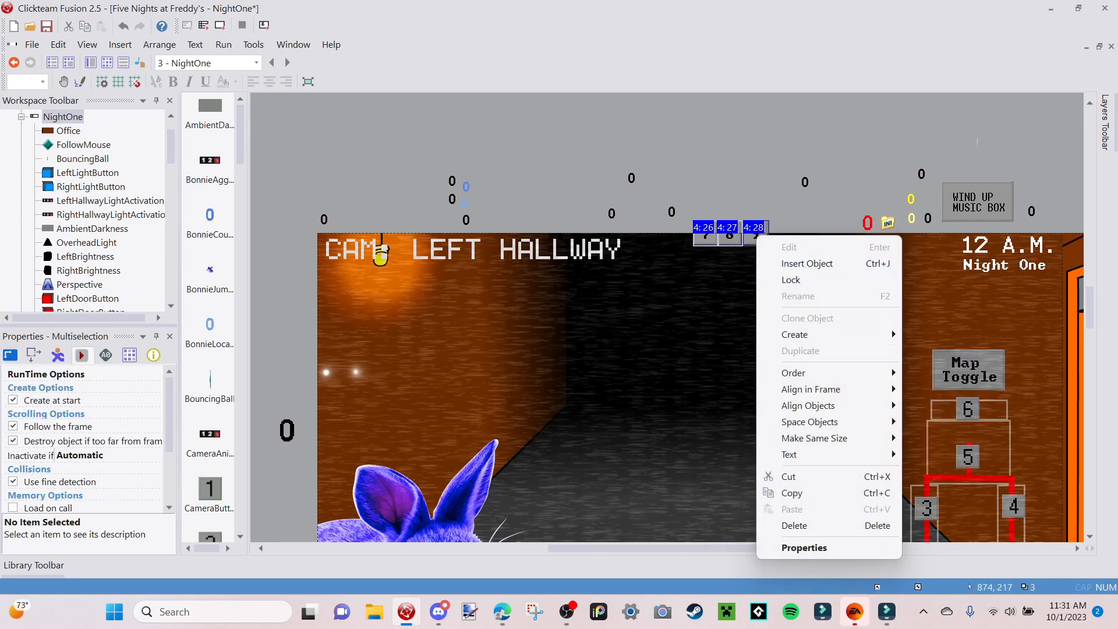
pyautogui.click(956, 430)
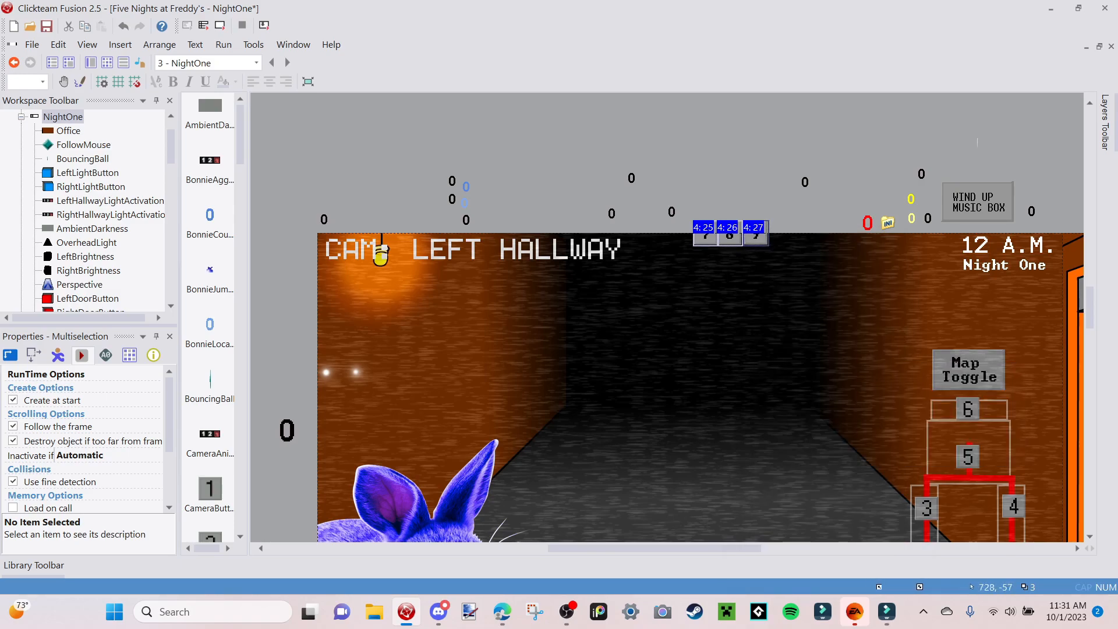
pyautogui.rightClick(728, 222)
pyautogui.click(931, 400)
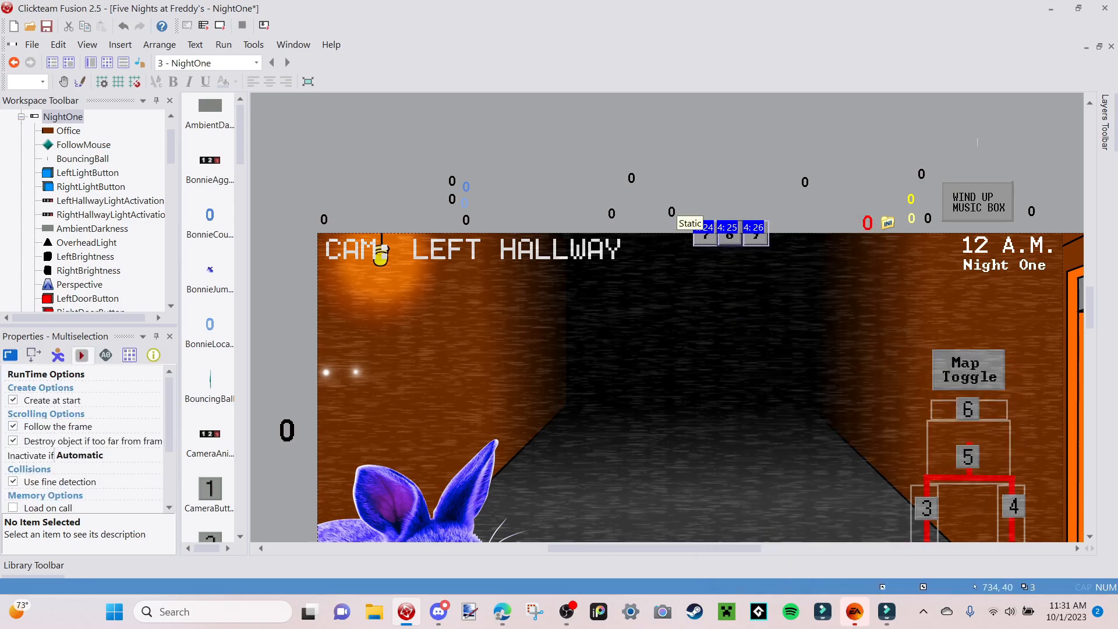
pyautogui.rightClick(739, 251)
pyautogui.click(756, 235)
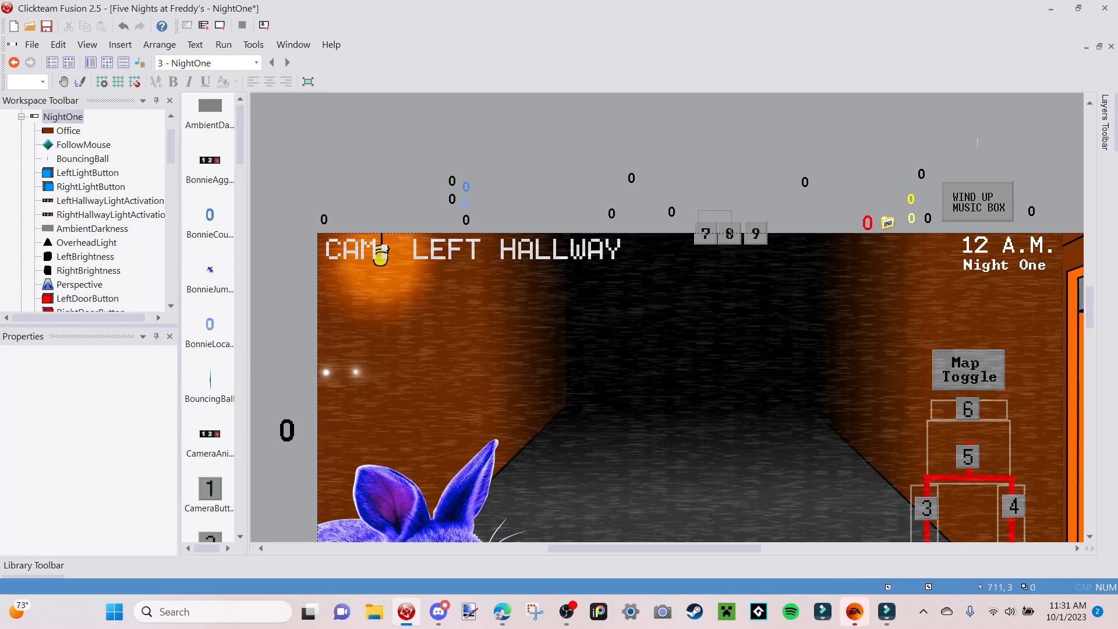
pyautogui.keyDown('shift'); pyautogui.click(729, 233); pyautogui.keyUp('shift')
pyautogui.keyDown('shift'); pyautogui.click(706, 233); pyautogui.keyUp('shift')
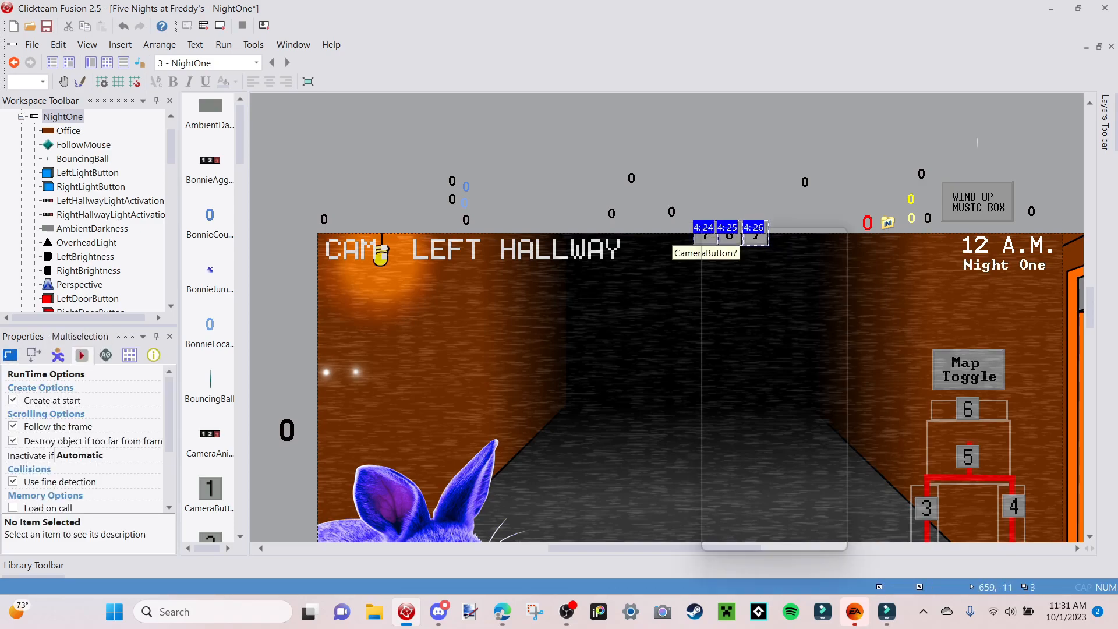
pyautogui.rightClick(702, 228)
pyautogui.moveTo(757, 364)
pyautogui.click(930, 422)
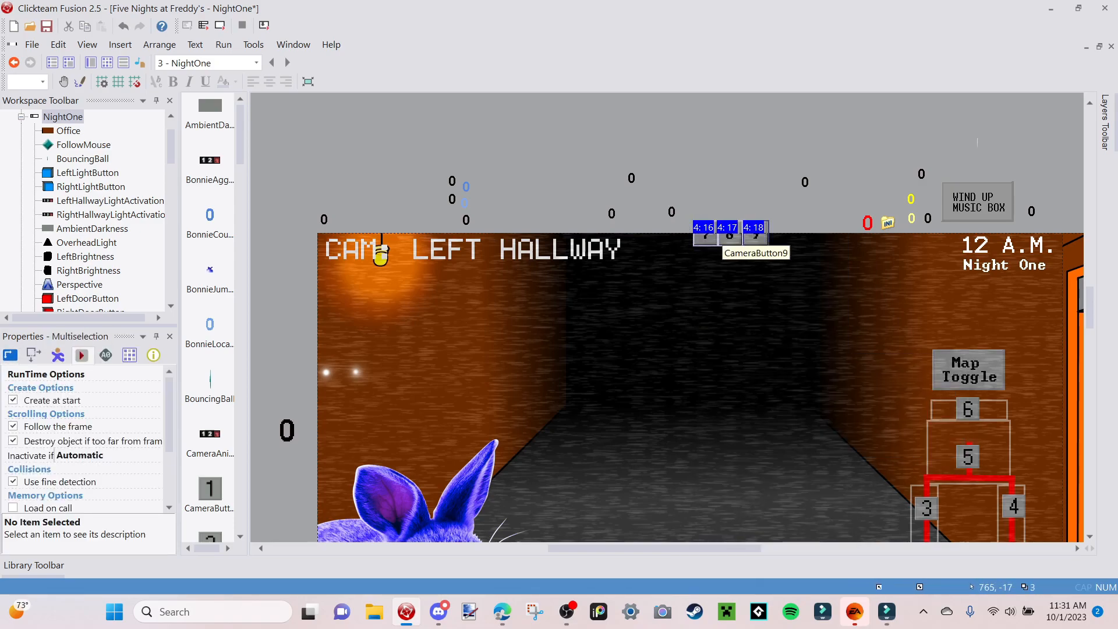
pyautogui.click(758, 201)
# Move camera buttons 7, 8 and 9 together from the frame's edge back down into the hallway image.
pyautogui.click(756, 234)
pyautogui.keyDown('shift'); pyautogui.click(729, 233); pyautogui.keyUp('shift')
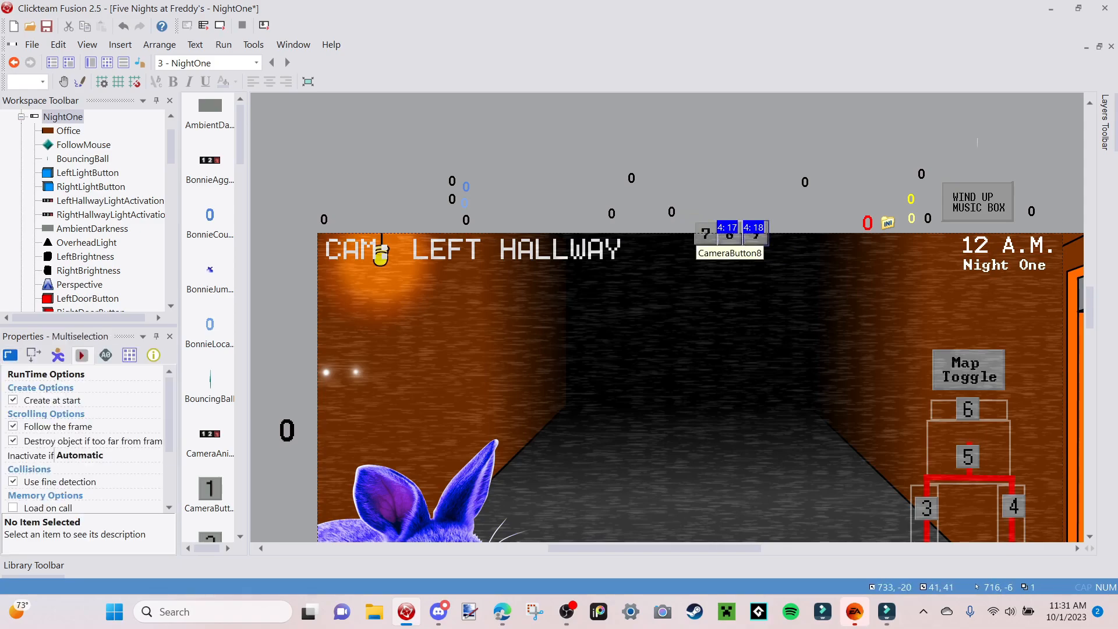
pyautogui.keyDown('shift'); pyautogui.click(705, 234); pyautogui.keyUp('shift')
pyautogui.moveTo(706, 233); pyautogui.dragTo(726, 401)
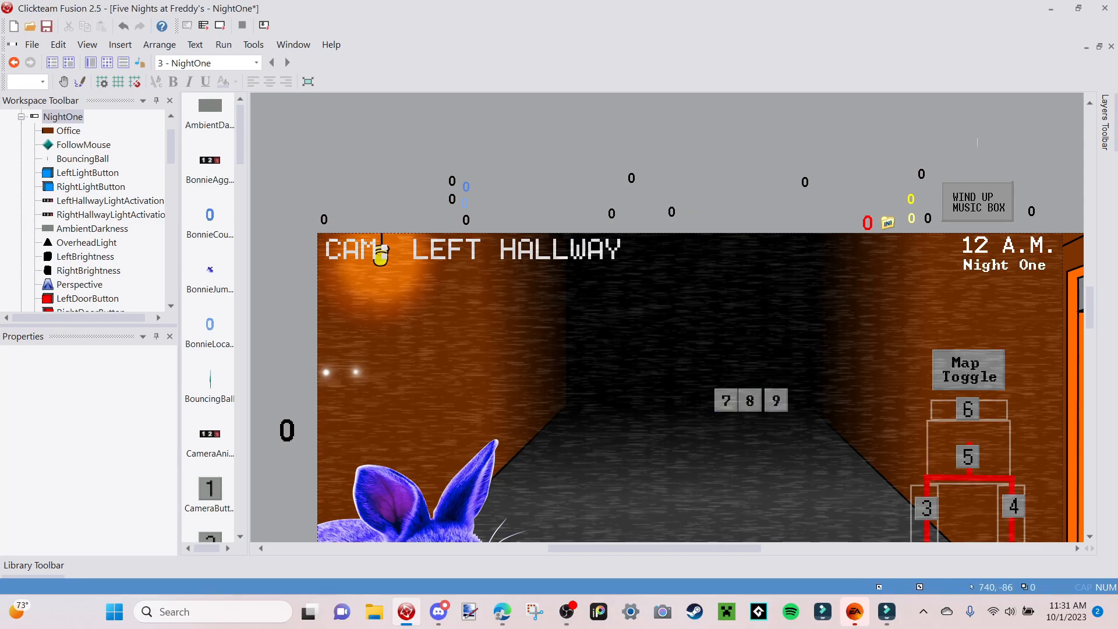
# Undo the accidental shift of the Static overlay and lock the overlay in place.
pyautogui.scroll(-3, 669, 320)
pyautogui.moveTo(567, 245); pyautogui.dragTo(584, 261)
pyautogui.hotkey('ctrl', 'z')
pyautogui.rightClick(585, 261)
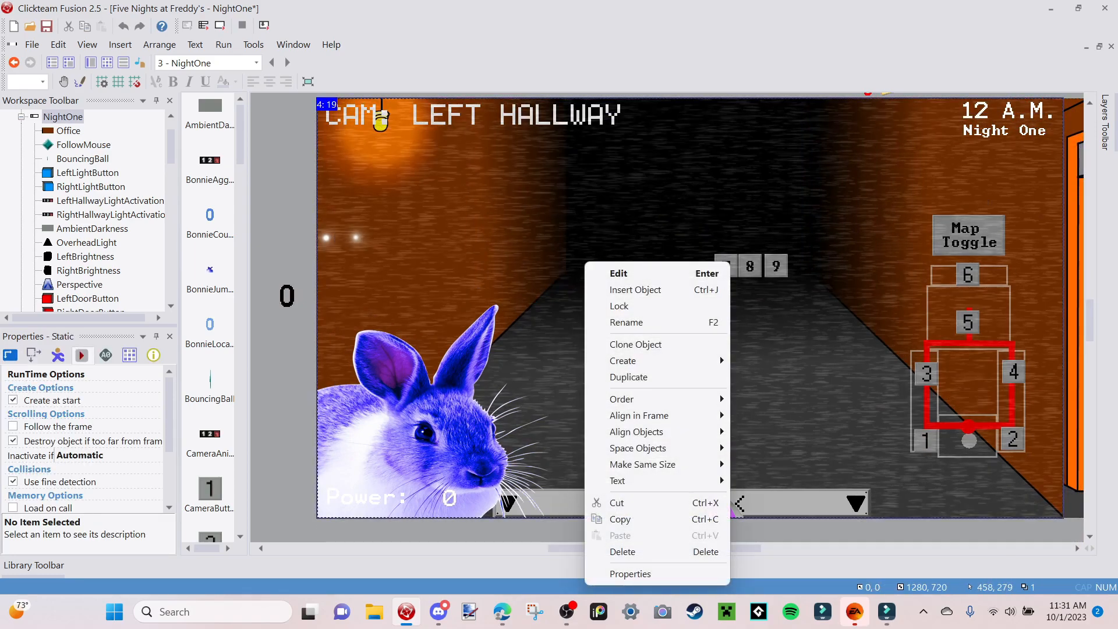
pyautogui.click(619, 305)
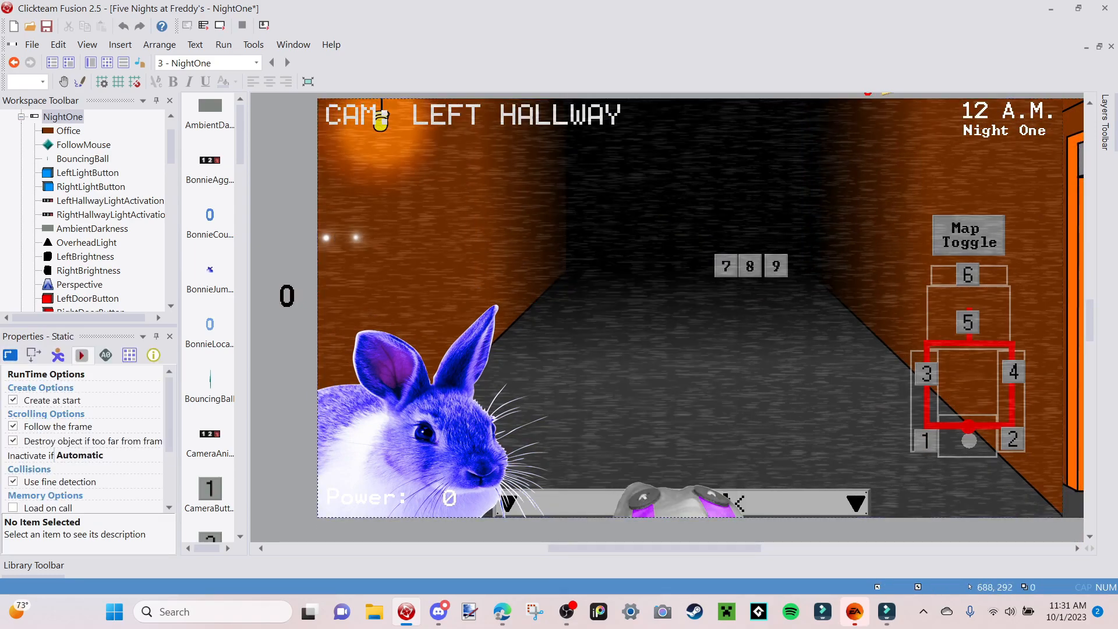
# Place camera button 7 directly below button 3 and camera button 8 directly below button 4 on the camera map.
pyautogui.click(725, 266)
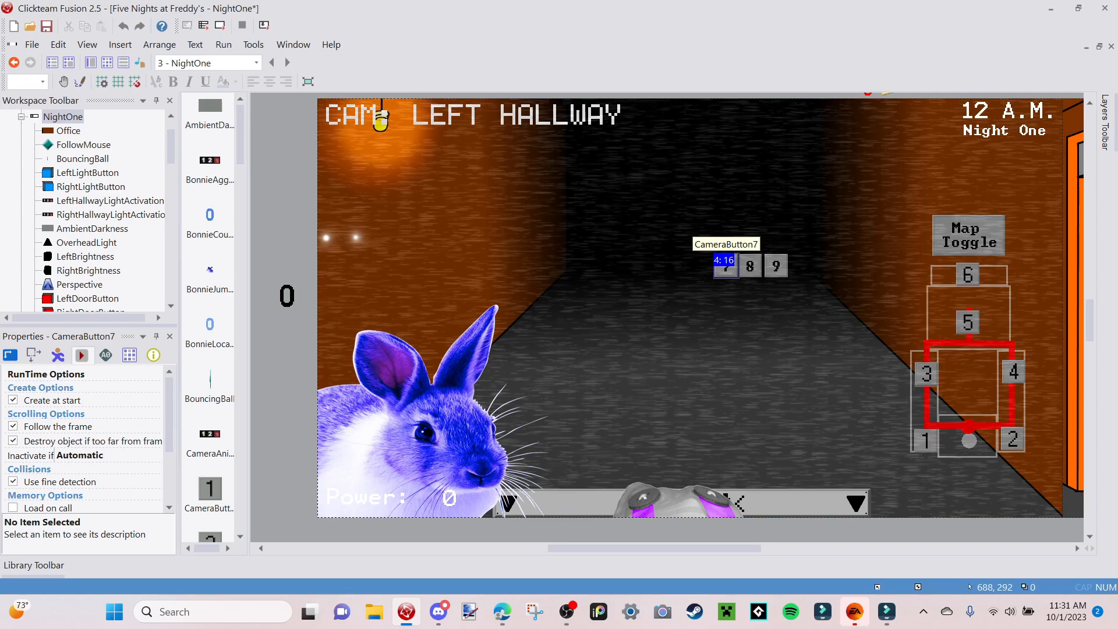
pyautogui.moveTo(726, 266); pyautogui.dragTo(926, 396)
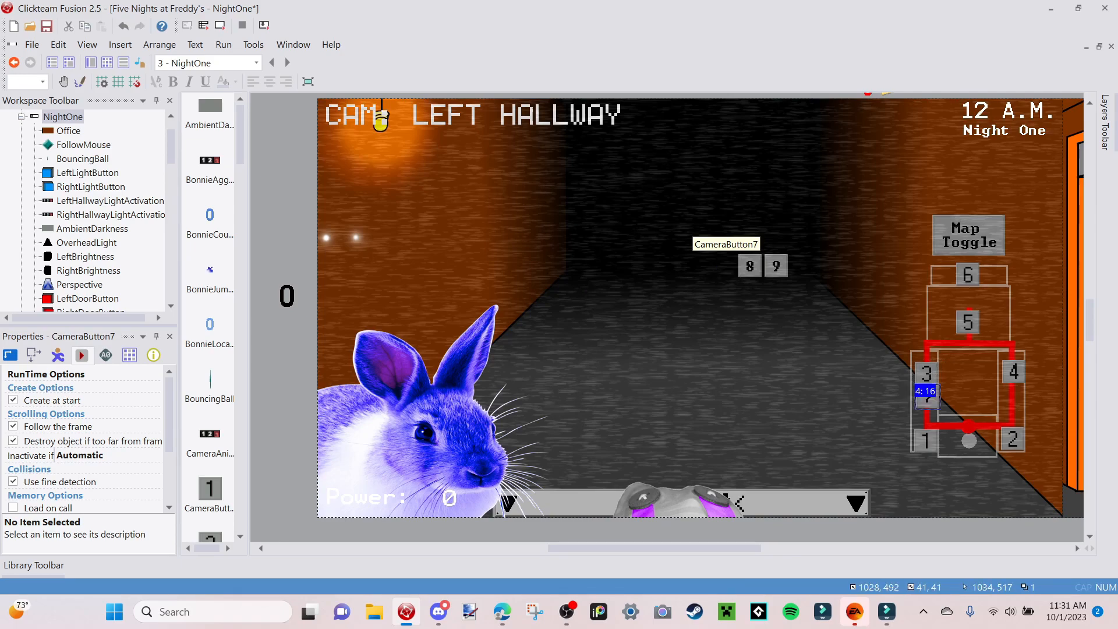
pyautogui.click(751, 267)
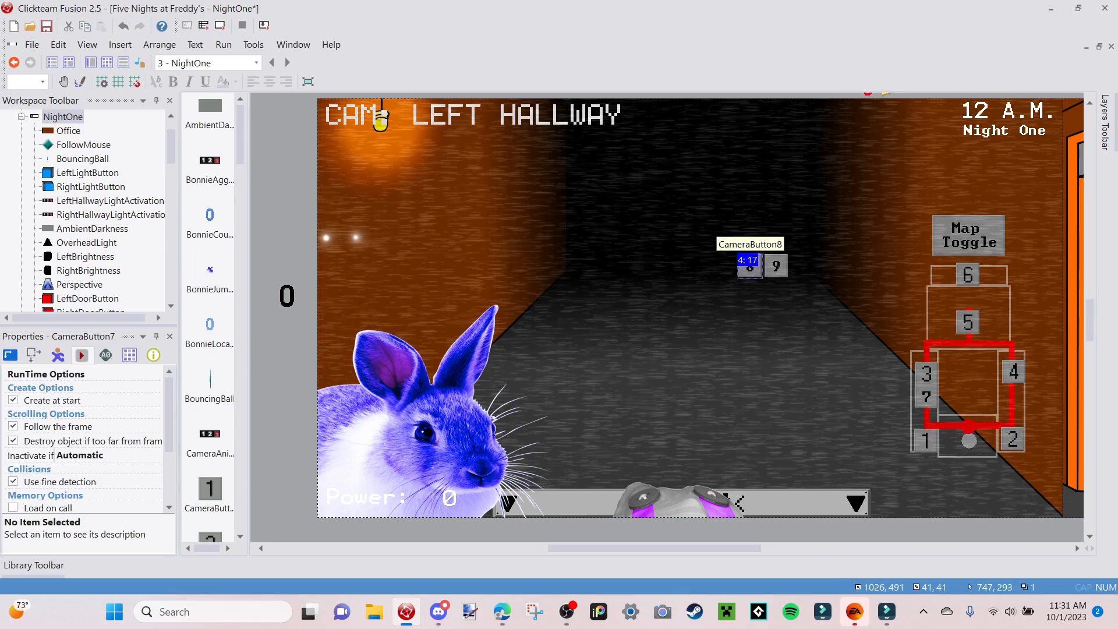
pyautogui.moveTo(751, 266); pyautogui.dragTo(1012, 395)
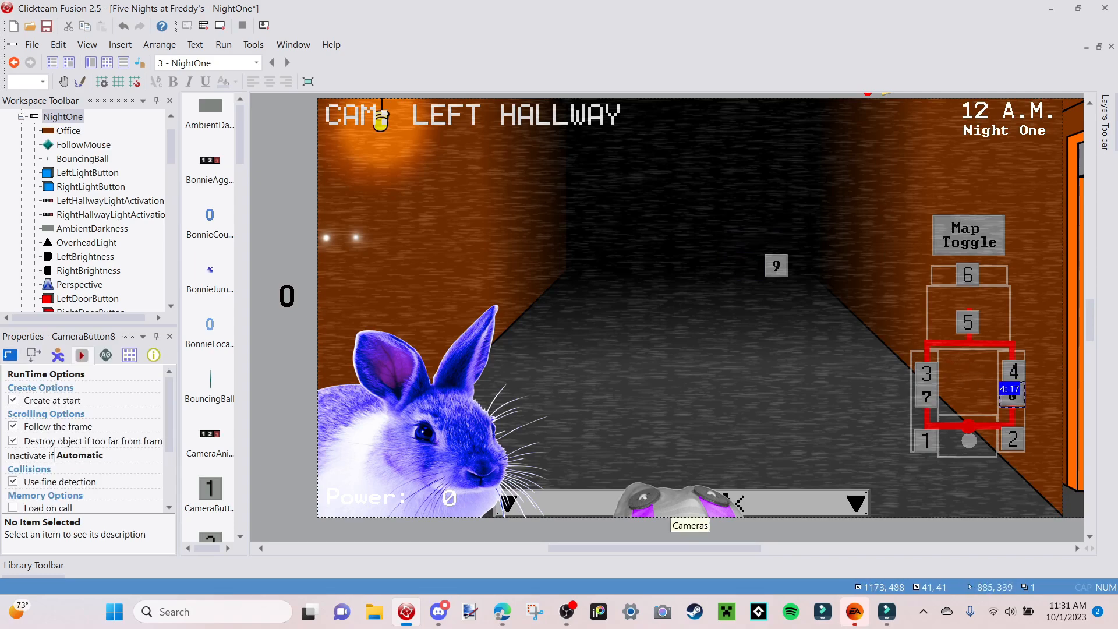
# Place camera button 9 over button 5 on the camera map.
pyautogui.click(777, 266)
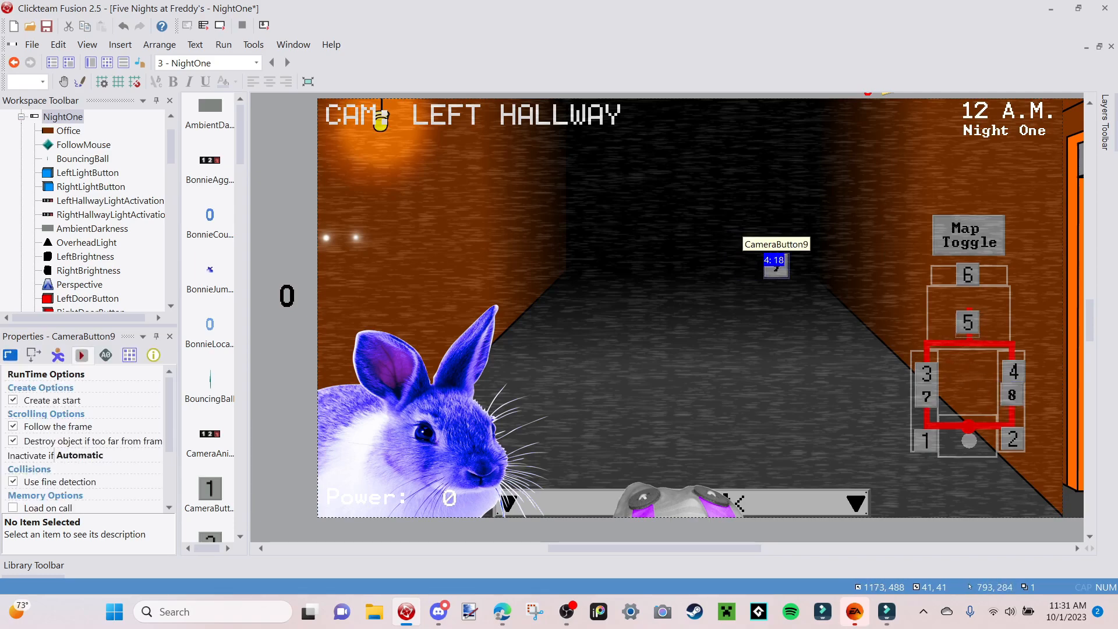
pyautogui.moveTo(777, 266); pyautogui.dragTo(967, 326)
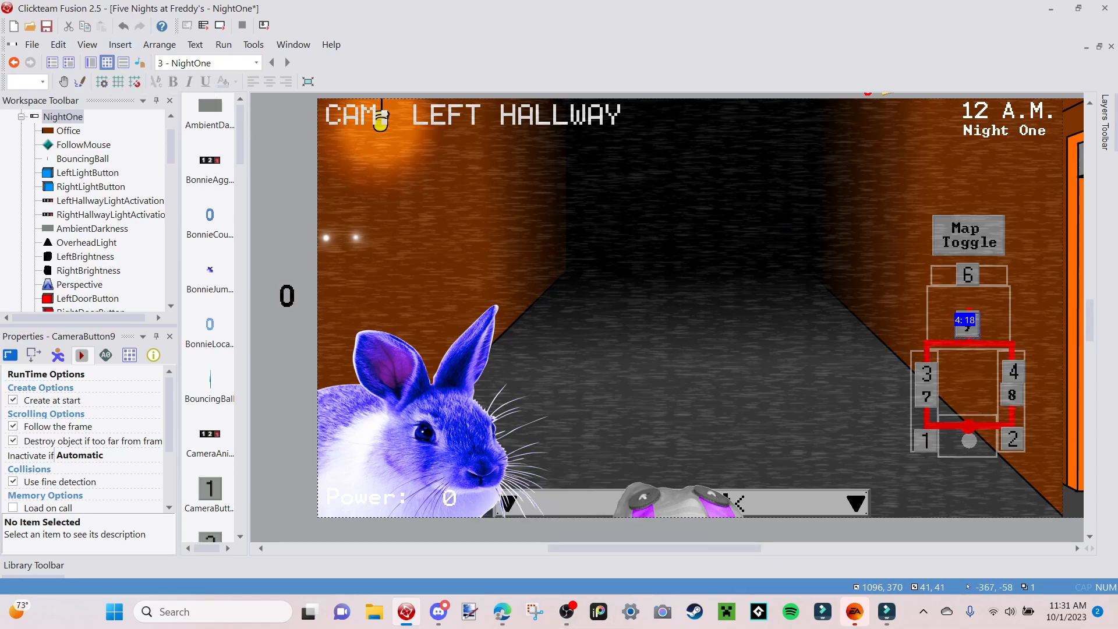
# In the event editor, reorder the CameraButton7, CameraButton8 and CameraButton9 columns so they follow the CameraButtonFoxy column.
pyautogui.click(107, 63)
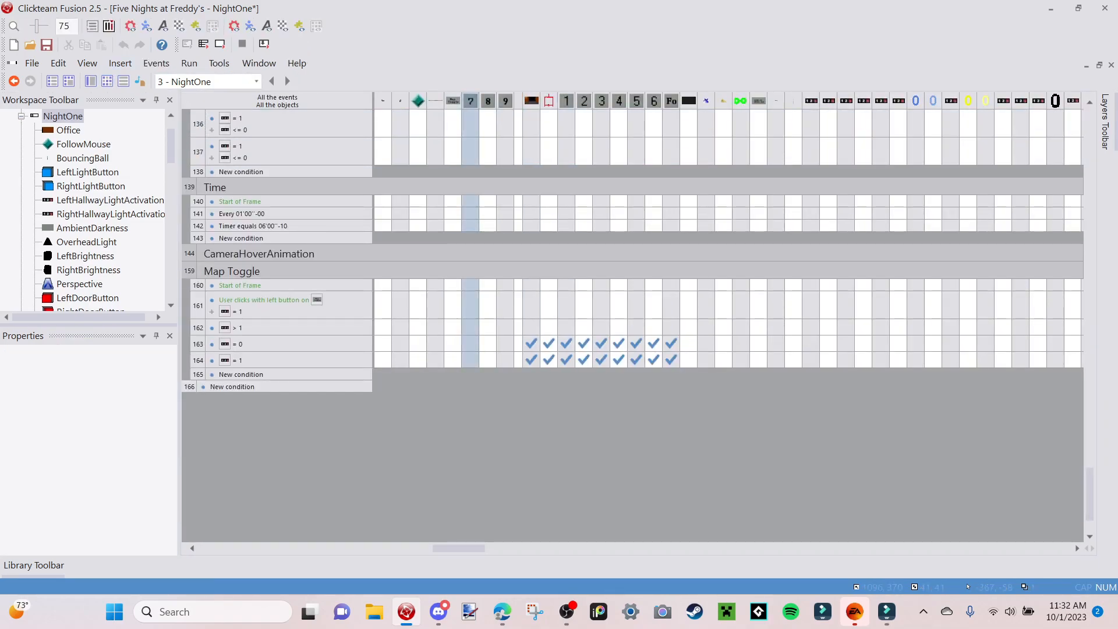
pyautogui.moveTo(654, 102); pyautogui.dragTo(689, 102)
pyautogui.moveTo(470, 101); pyautogui.dragTo(671, 102)
pyautogui.scroll(-8, 674, 317)
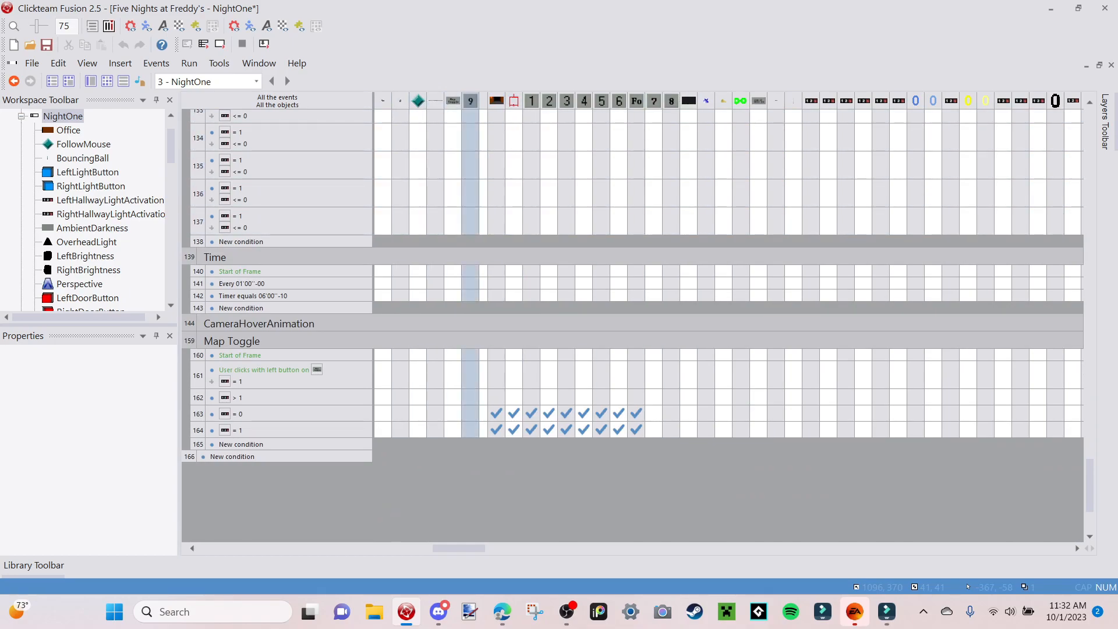
pyautogui.moveTo(470, 101); pyautogui.dragTo(675, 111)
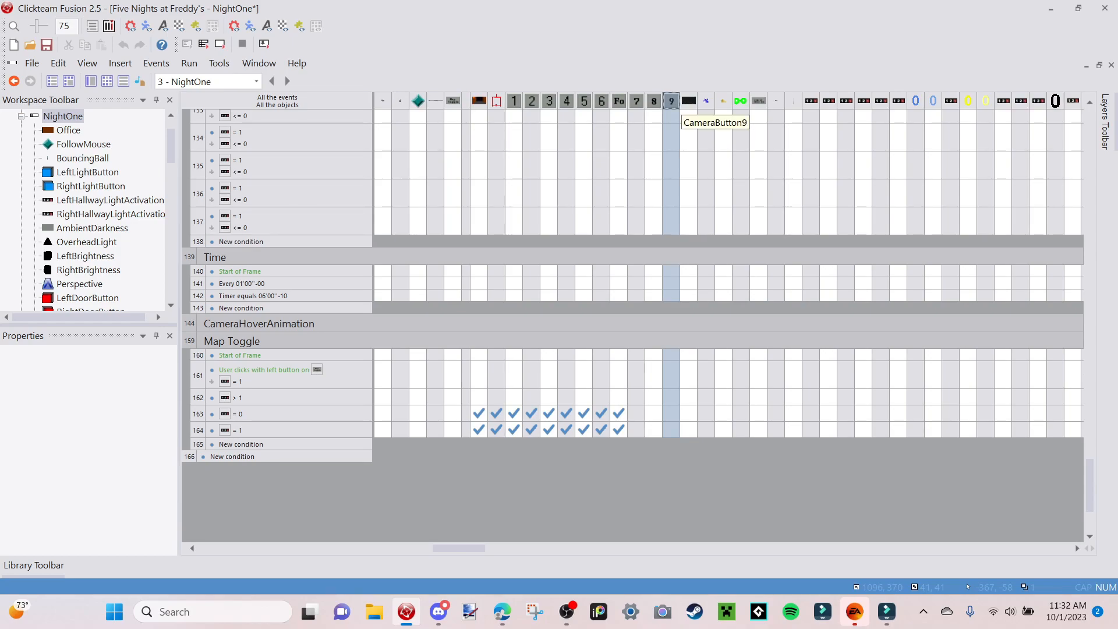
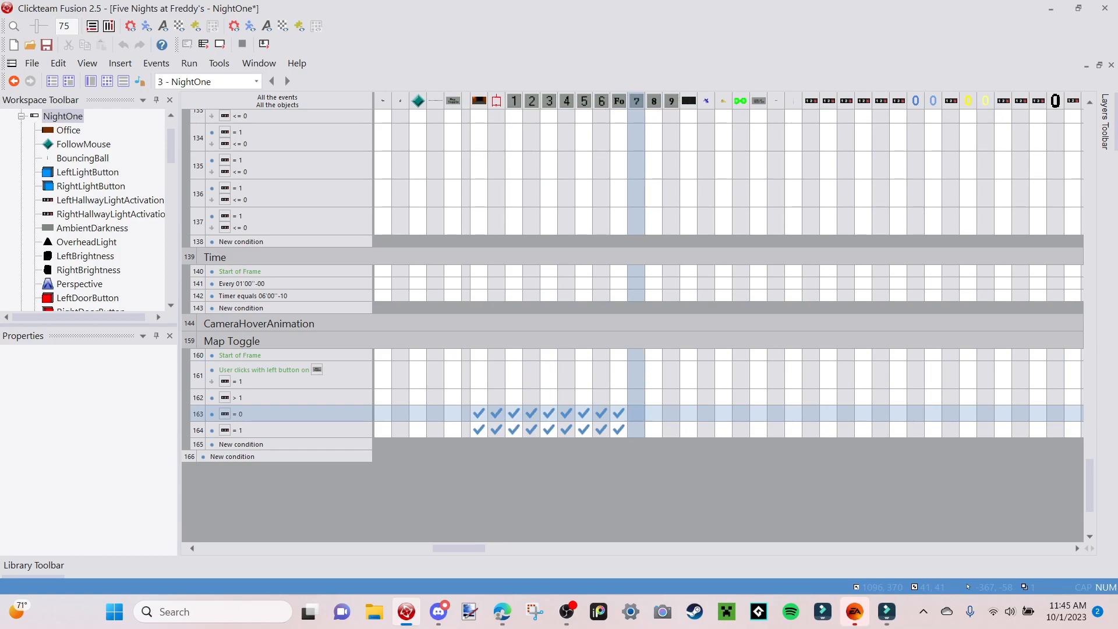
# In Map Toggle event 163 (= 0), set CameraButton7's alpha-blending coefficient to 255 and copy the action to CameraButton8 and CameraButton9.
pyautogui.rightClick(636, 413)
pyautogui.moveTo(704, 258)
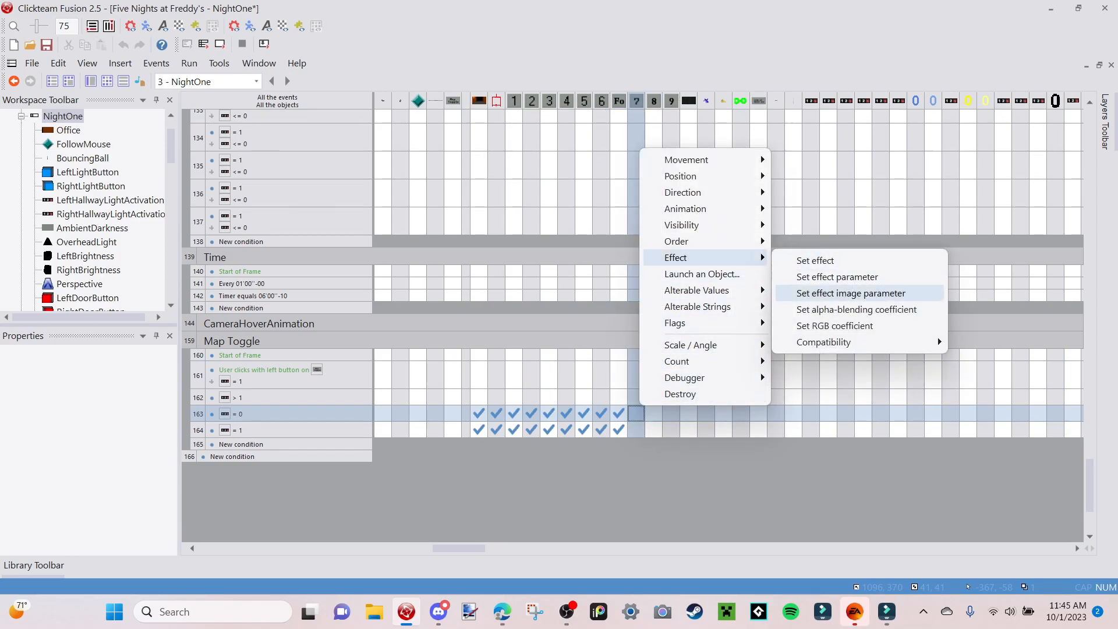
pyautogui.click(856, 309)
pyautogui.write('255')
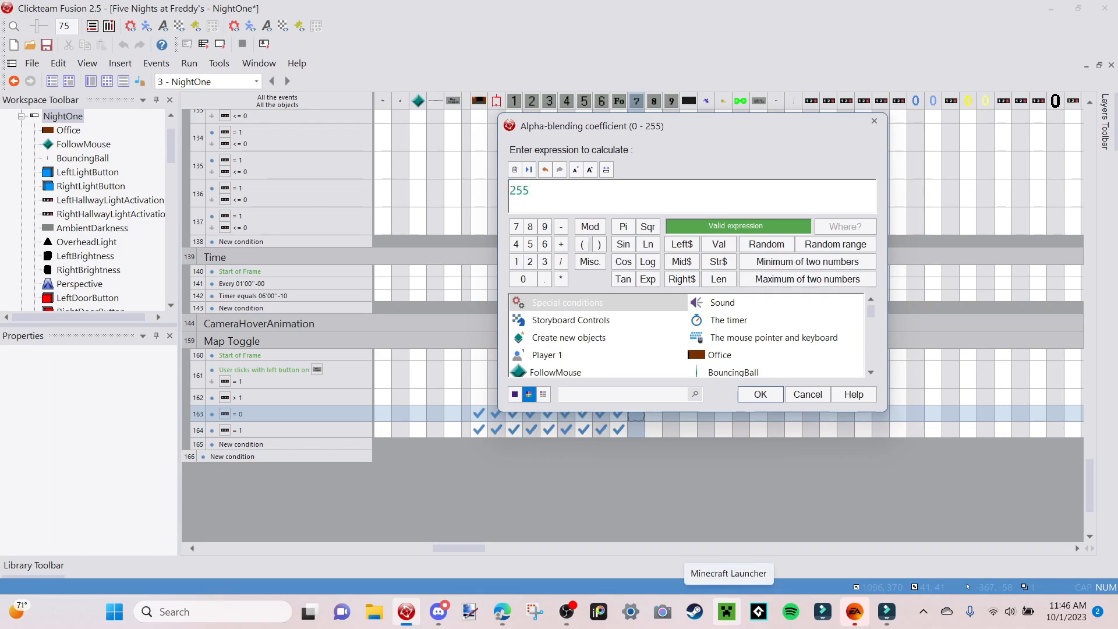
pyautogui.press('Return')
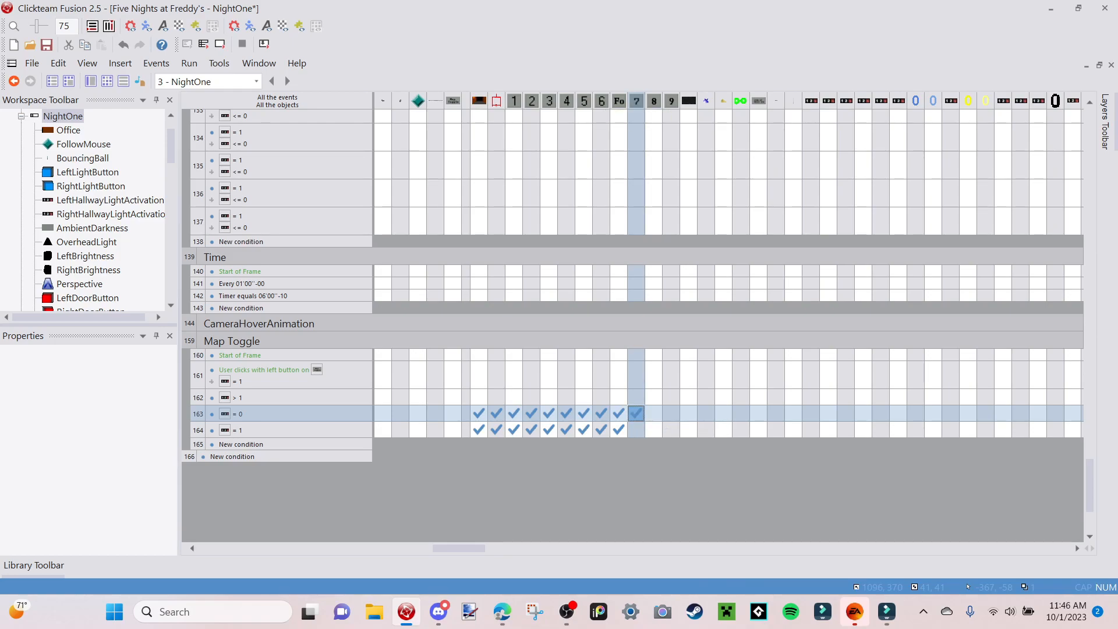
pyautogui.moveTo(636, 413); pyautogui.dragTo(671, 414)
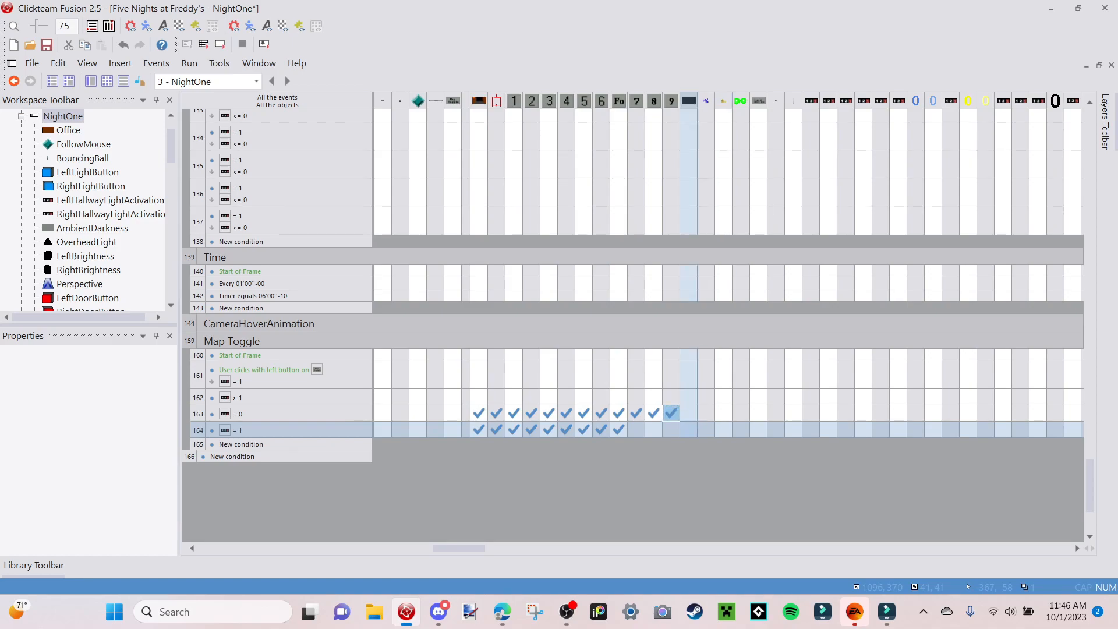
# In Map Toggle event 164 (= 1), set CameraButton7's alpha-blending coefficient to 0 and copy the action to CameraButton8 and CameraButton9.
pyautogui.rightClick(637, 430)
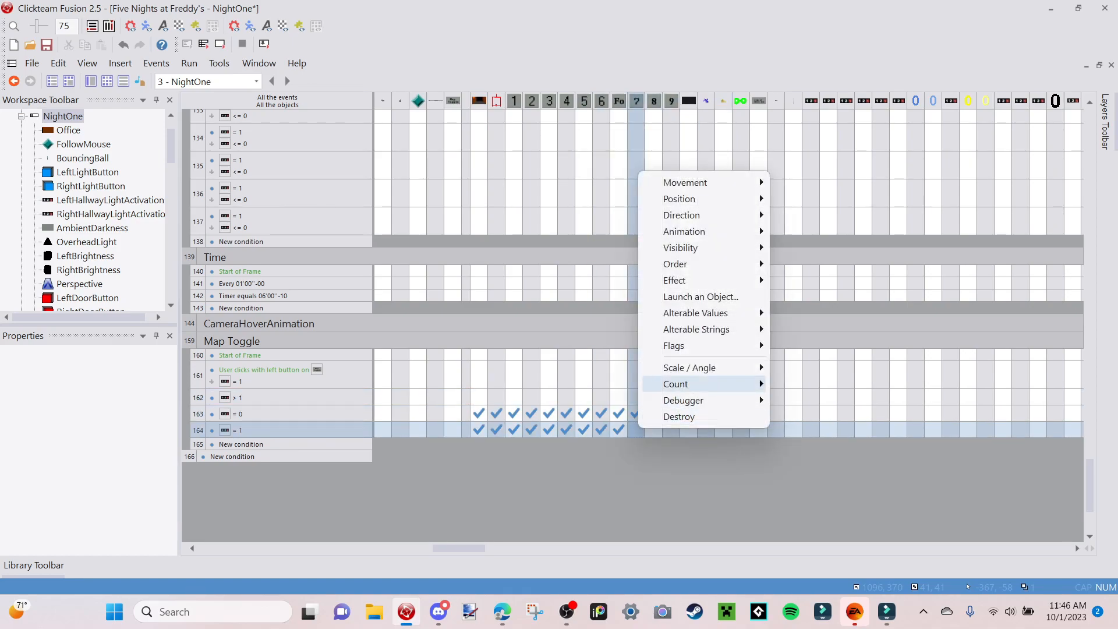
pyautogui.moveTo(680, 247)
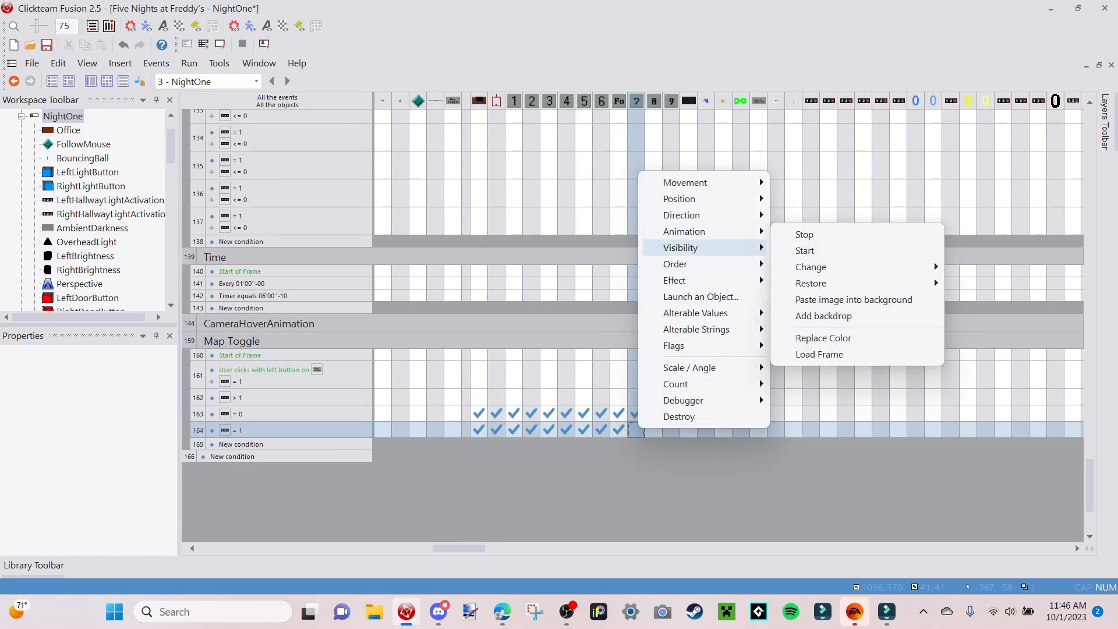
pyautogui.moveTo(675, 280)
pyautogui.click(833, 330)
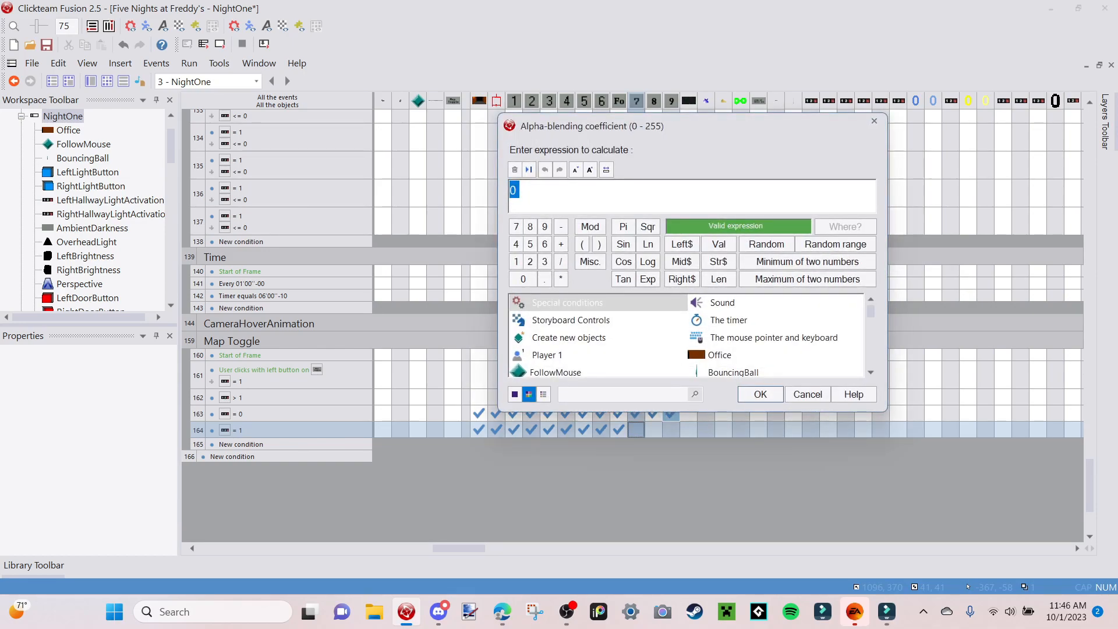
pyautogui.press('Return')
pyautogui.moveTo(636, 430); pyautogui.dragTo(671, 431)
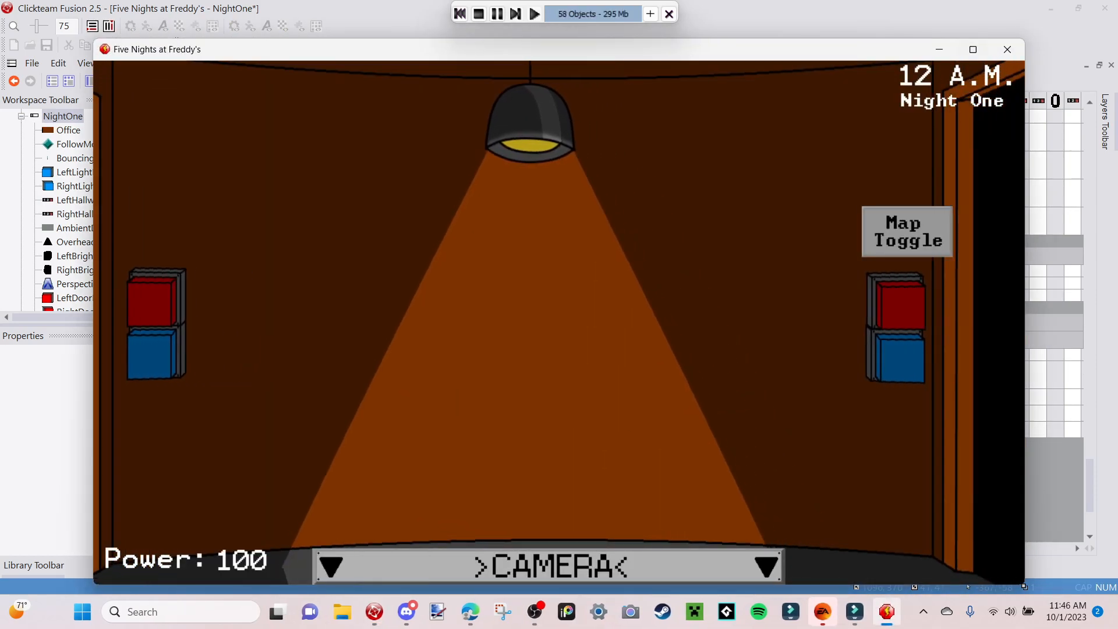
# Test the map toggle and camera buttons 7, 8 and 9 in the maximized game, and close the test run.
pyautogui.click(973, 49)
pyautogui.moveTo(547, 607)
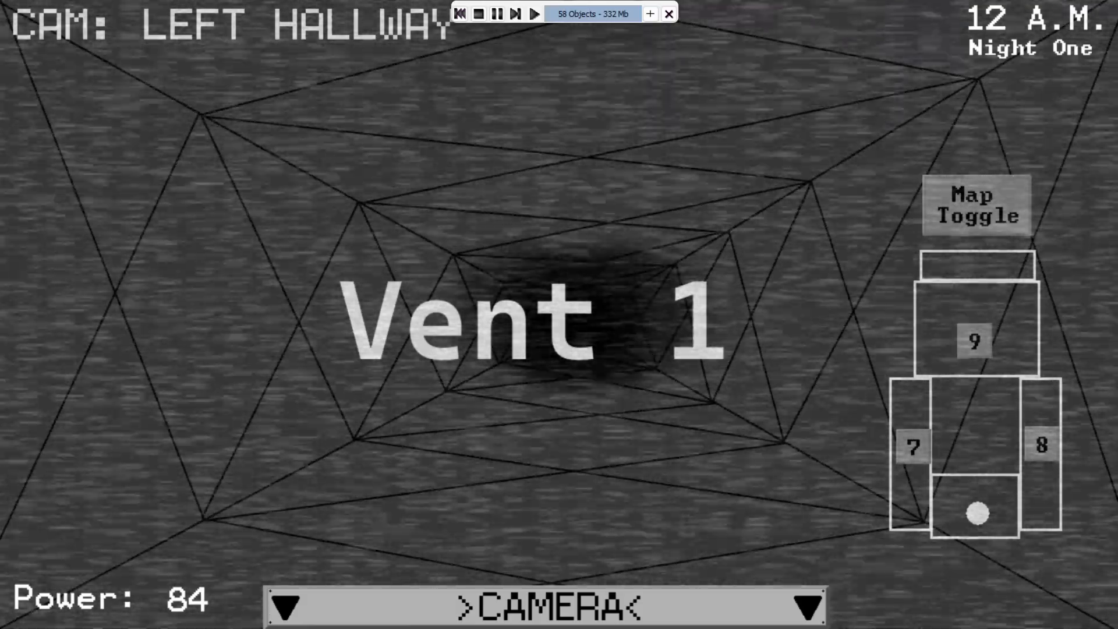
pyautogui.hotkey('alt', 'F4')
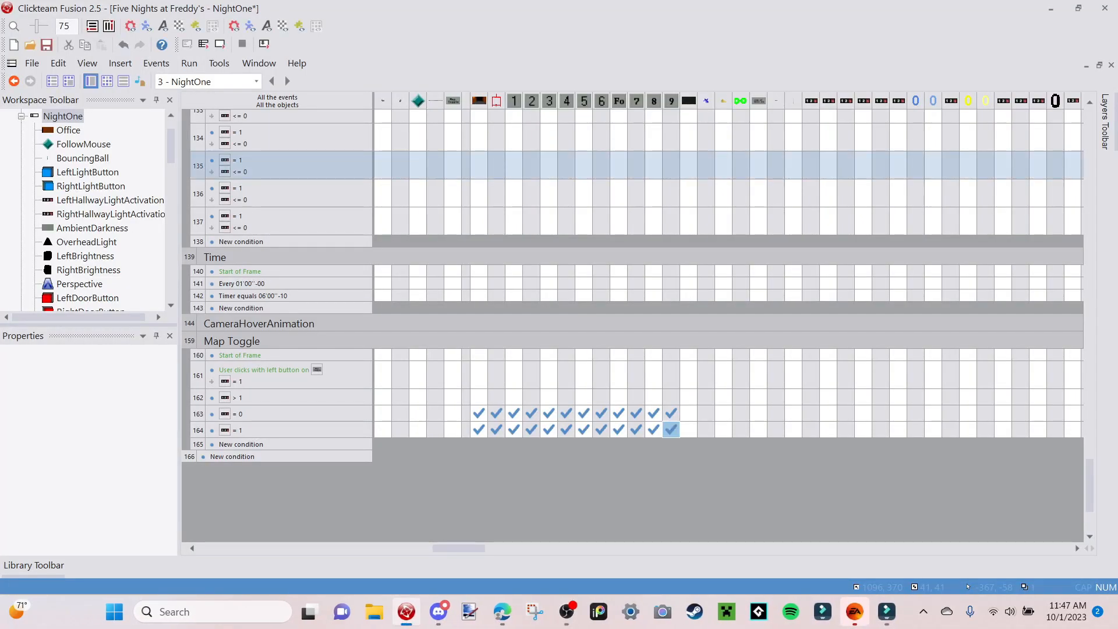
# Turn off Follow the frame for camera buttons 7, 8 and 9 in the frame editor.
pyautogui.click(91, 81)
pyautogui.click(926, 393)
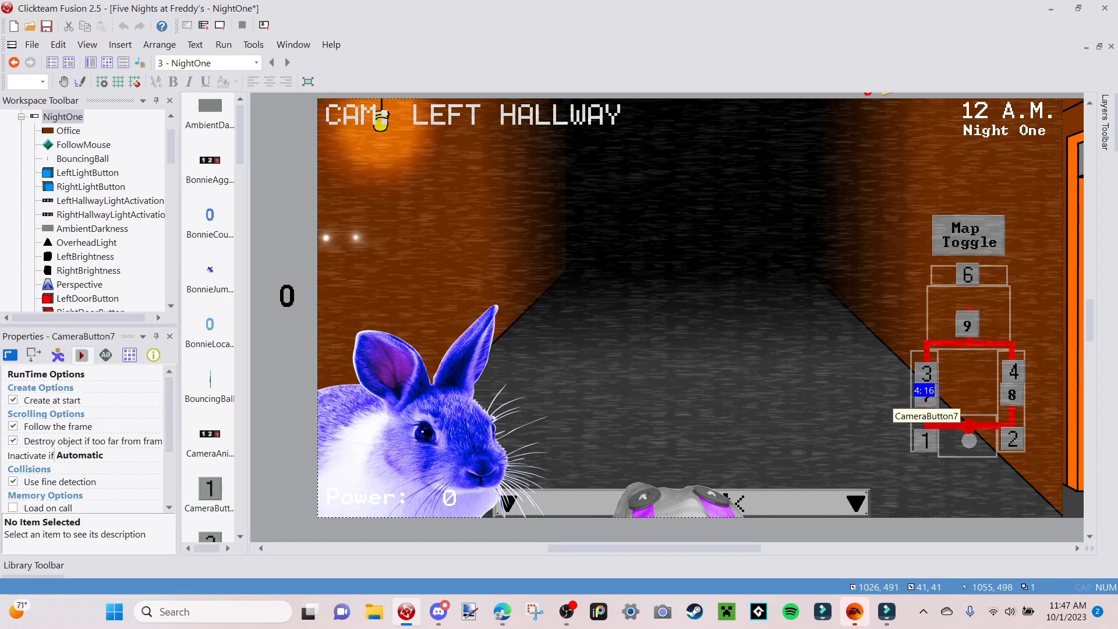
pyautogui.keyDown('shift'); pyautogui.click(1005, 396); pyautogui.keyUp('shift')
pyautogui.keyDown('shift'); pyautogui.click(967, 325); pyautogui.keyUp('shift')
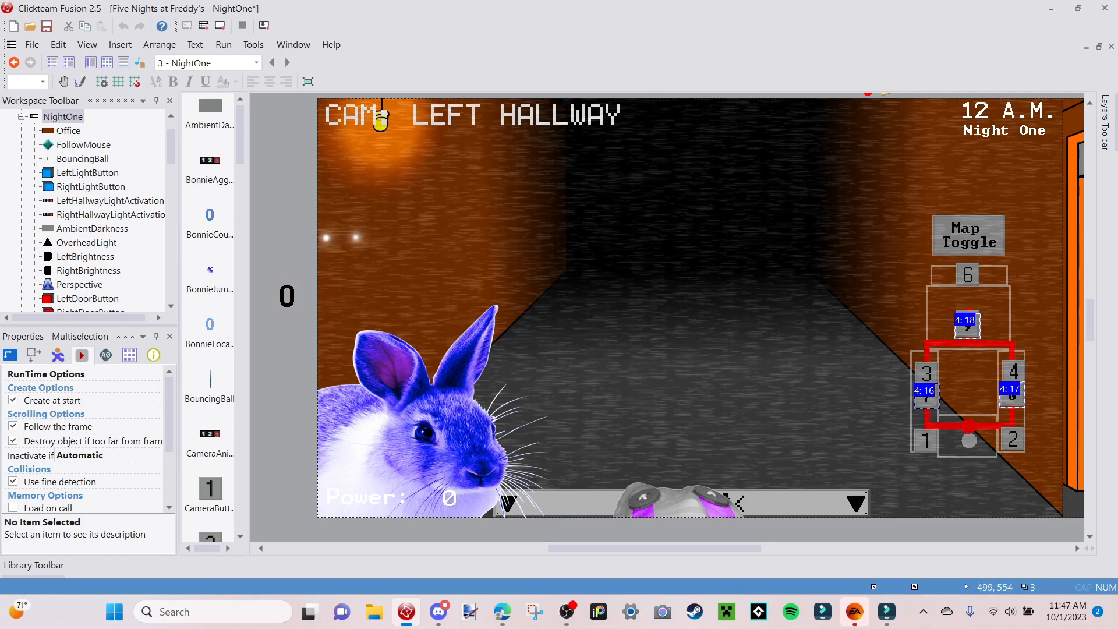
pyautogui.click(13, 427)
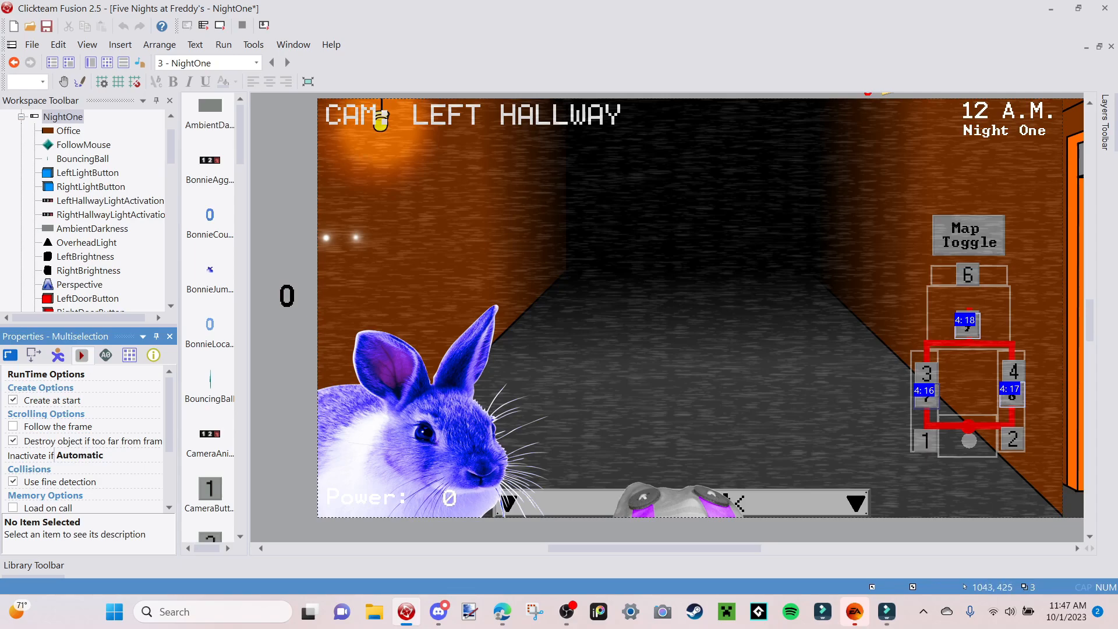
# Set the Map object's displayed image to frame 1, the white room outline.
pyautogui.click(969, 449)
pyautogui.doubleClick(968, 449)
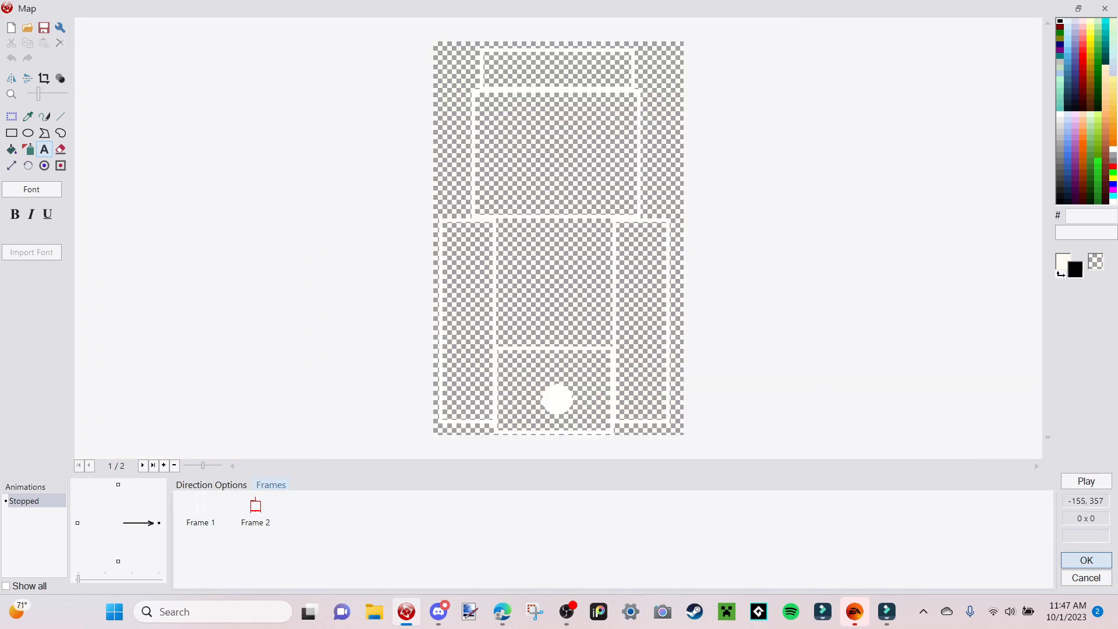
pyautogui.press('Return')
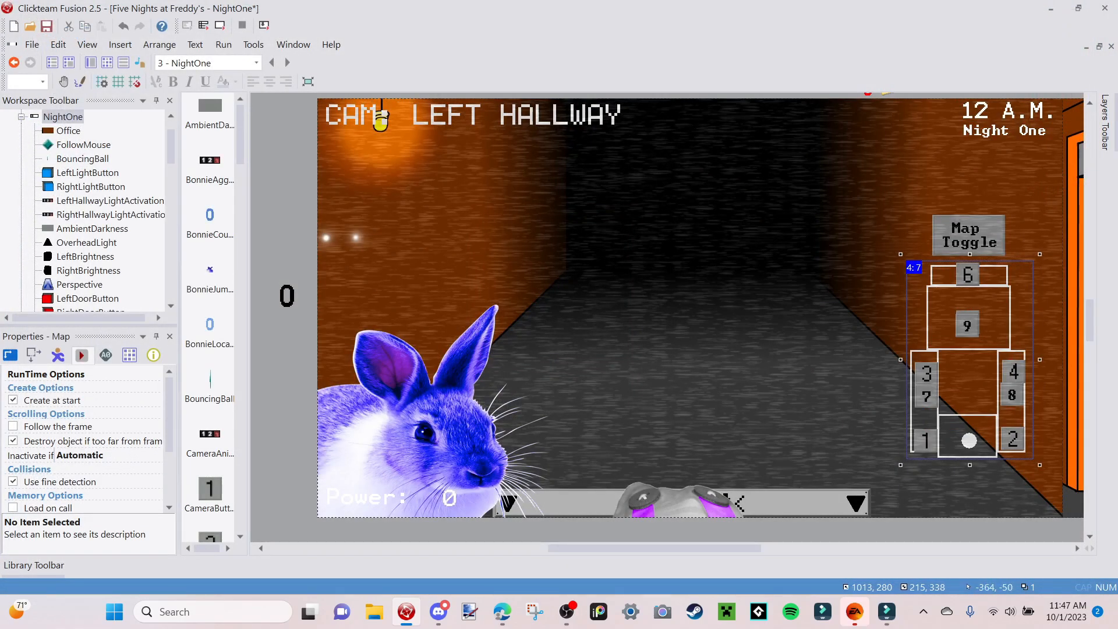
# Run the frame again to test the camera map's views and toggle, and end the test.
pyautogui.click(220, 26)
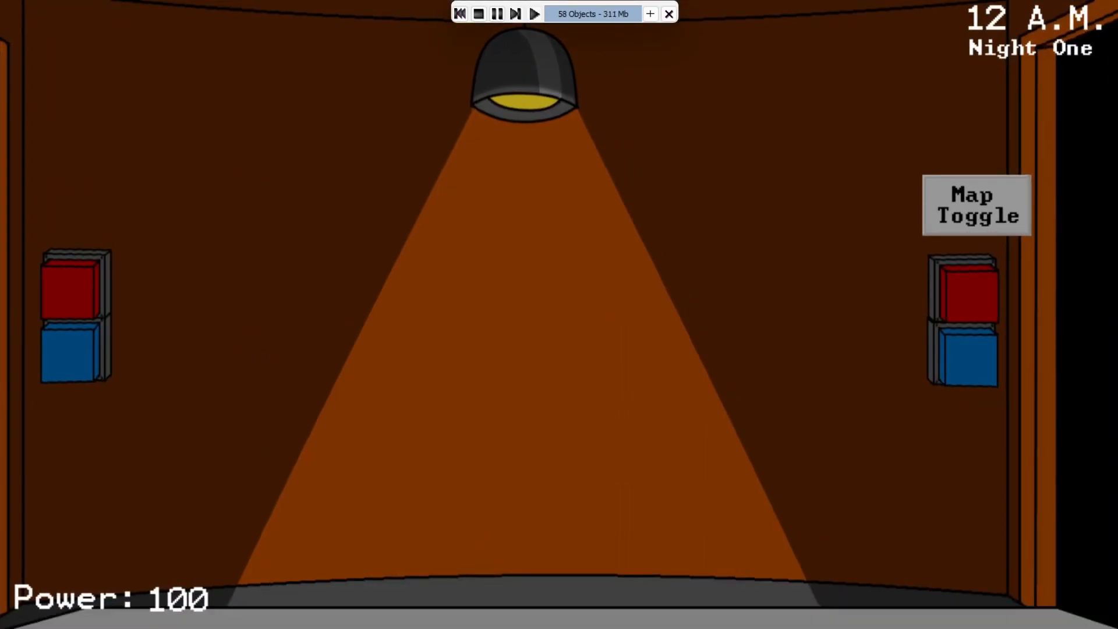
pyautogui.moveTo(546, 605)
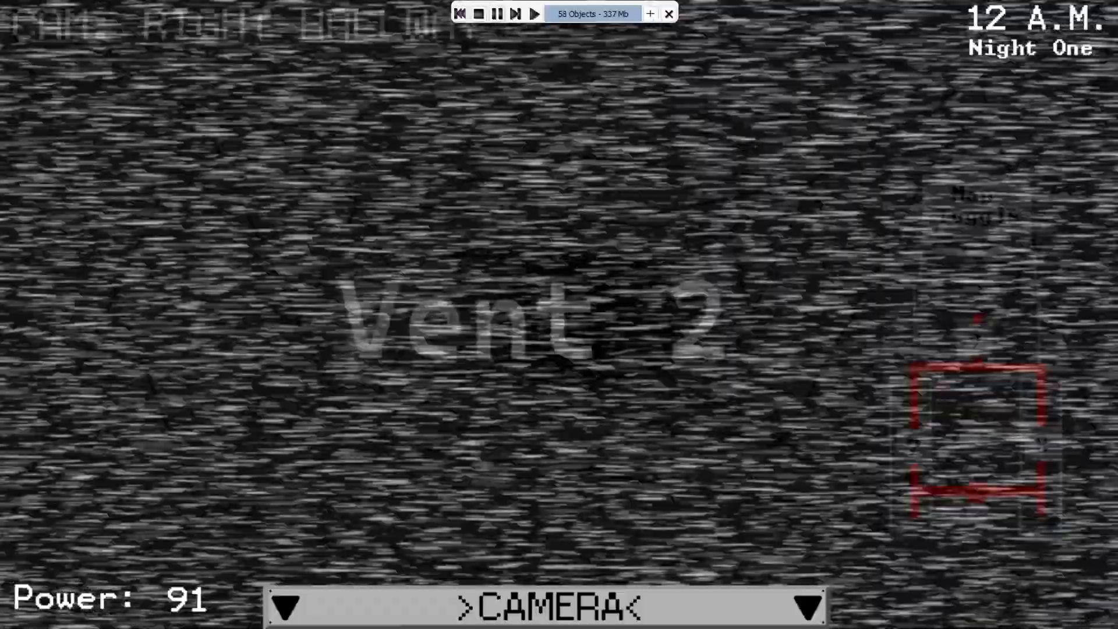
pyautogui.press('Escape')
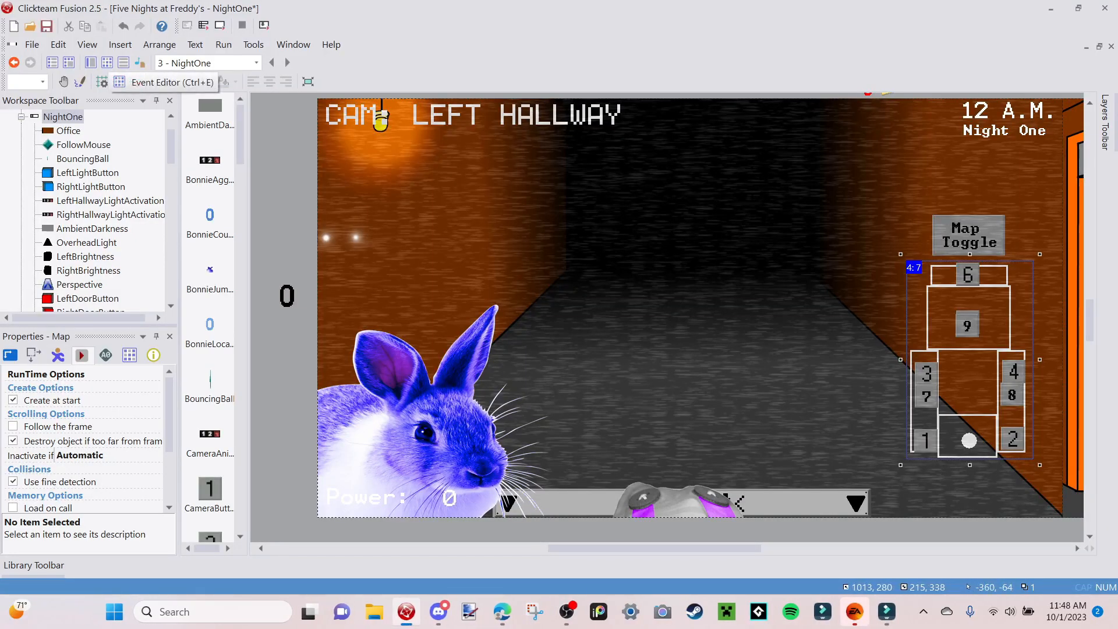
# Add a condition to the CameraTriggers event group for a single left-button click on CameraButton7.
pyautogui.click(120, 81)
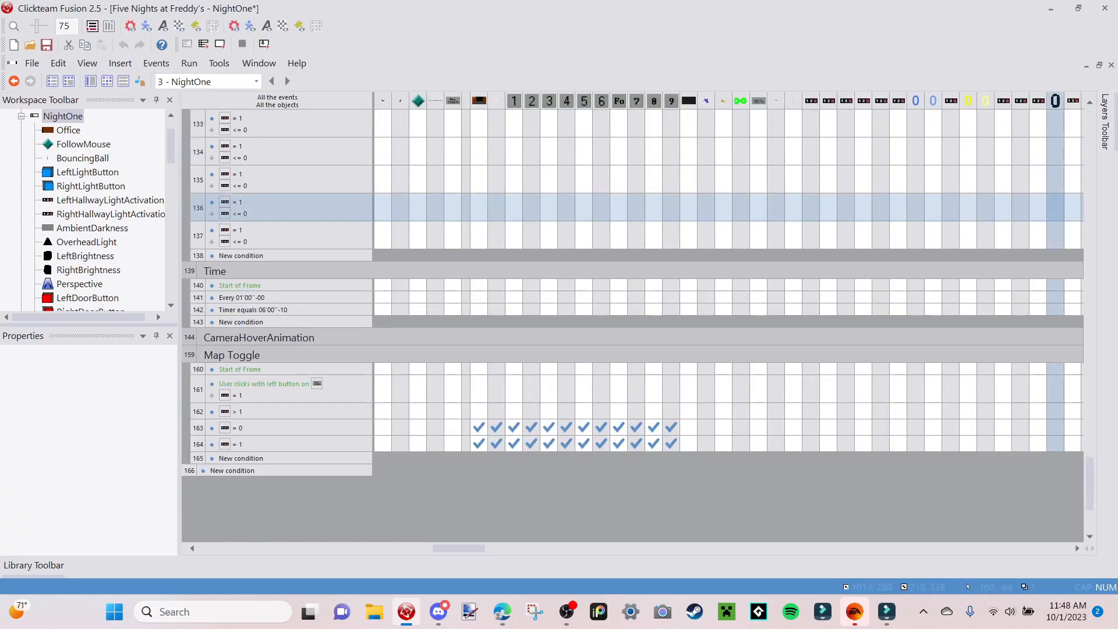
pyautogui.scroll(5, 985, 459)
pyautogui.scroll(12, 986, 459)
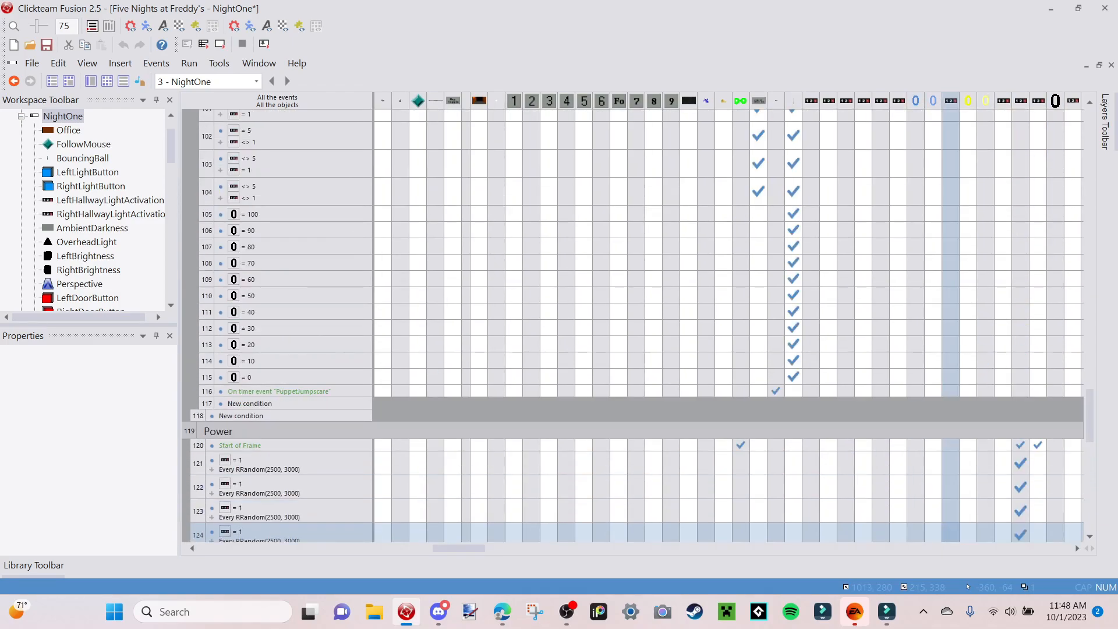
pyautogui.scroll(7, 689, 473)
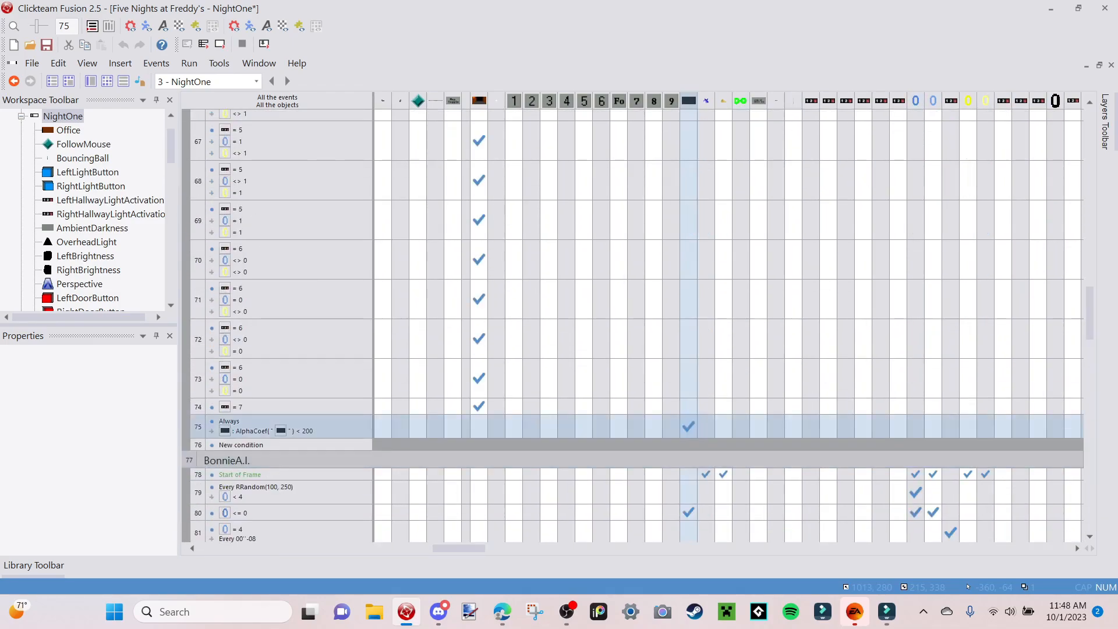
pyautogui.scroll(2, 794, 347)
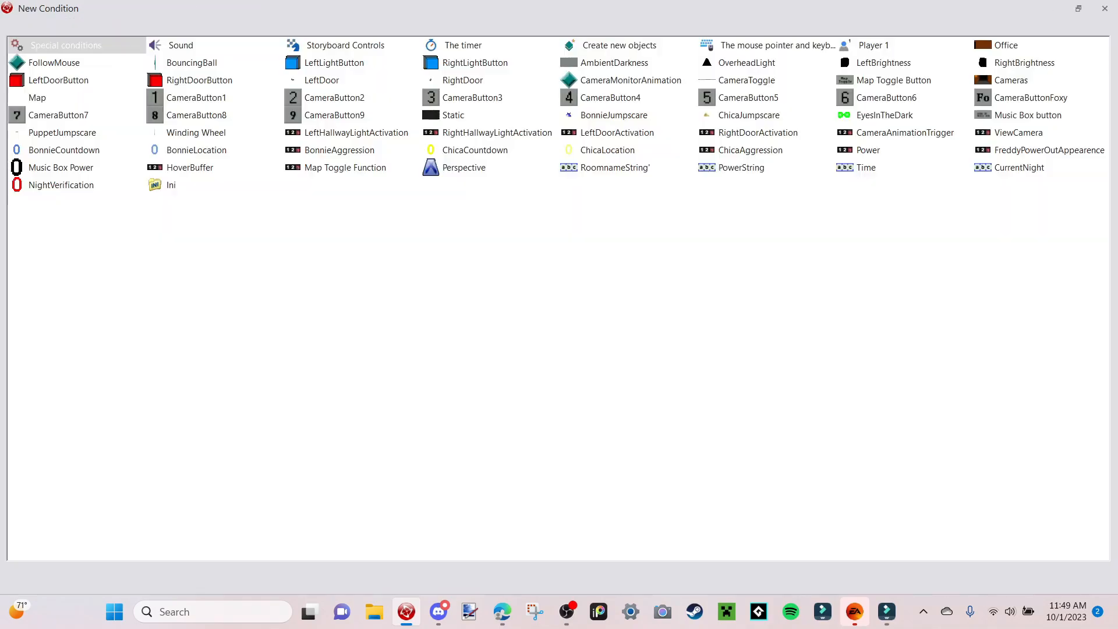
pyautogui.click(241, 311)
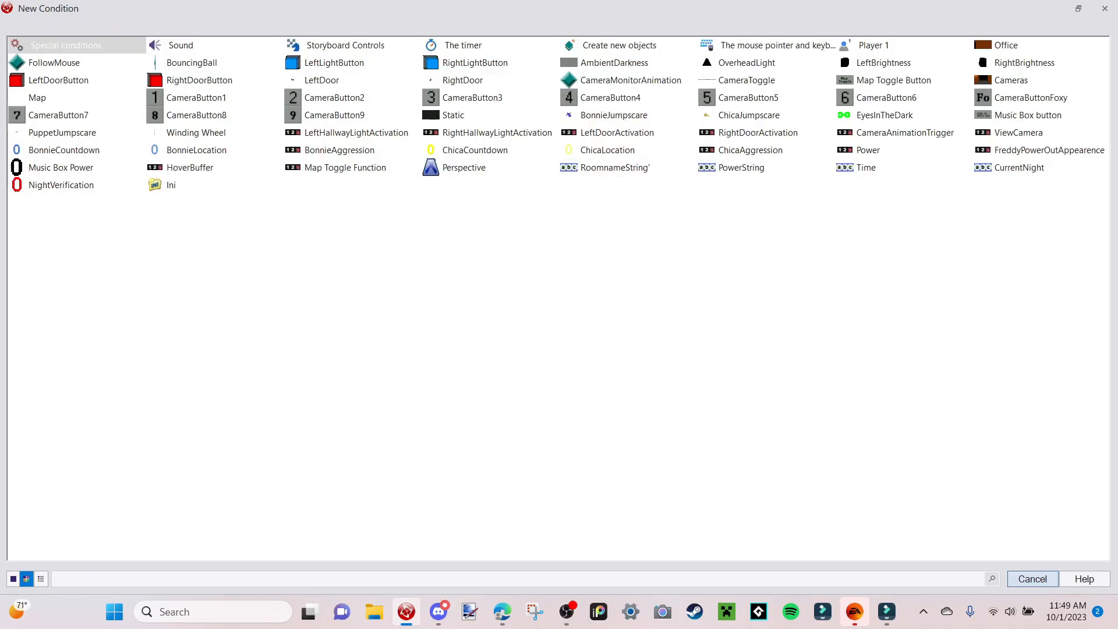
pyautogui.click(752, 45)
pyautogui.moveTo(837, 66)
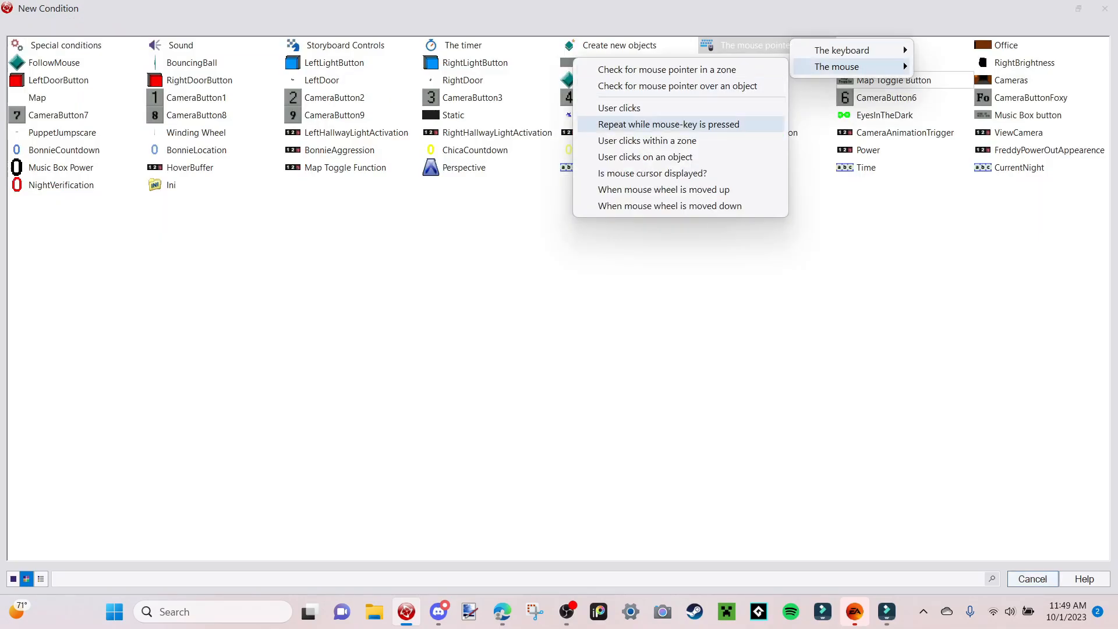
pyautogui.click(645, 157)
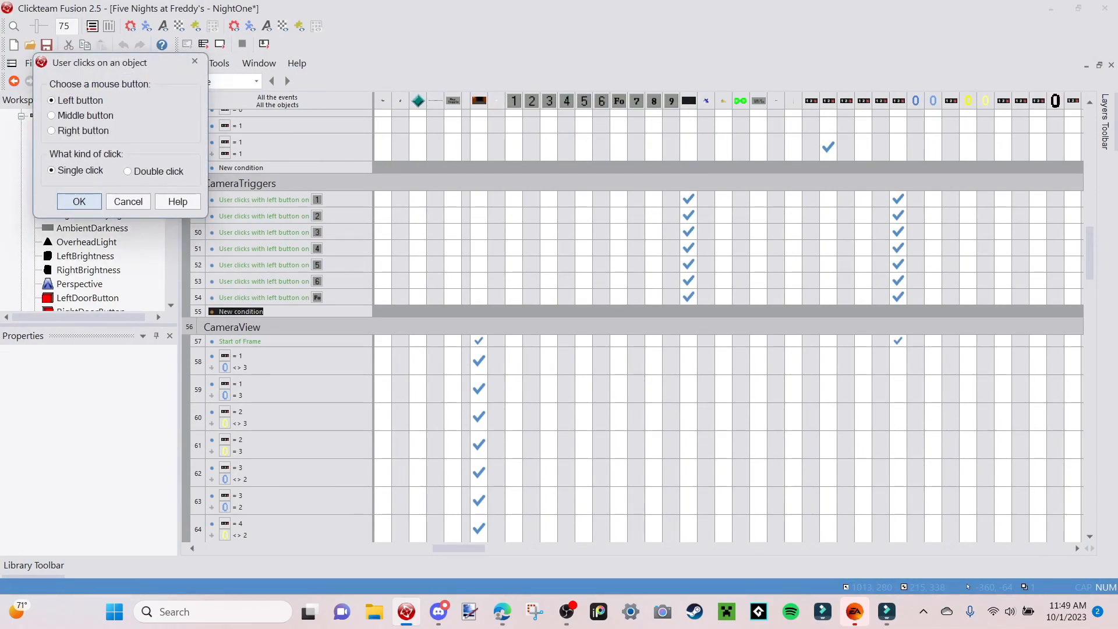
pyautogui.click(79, 200)
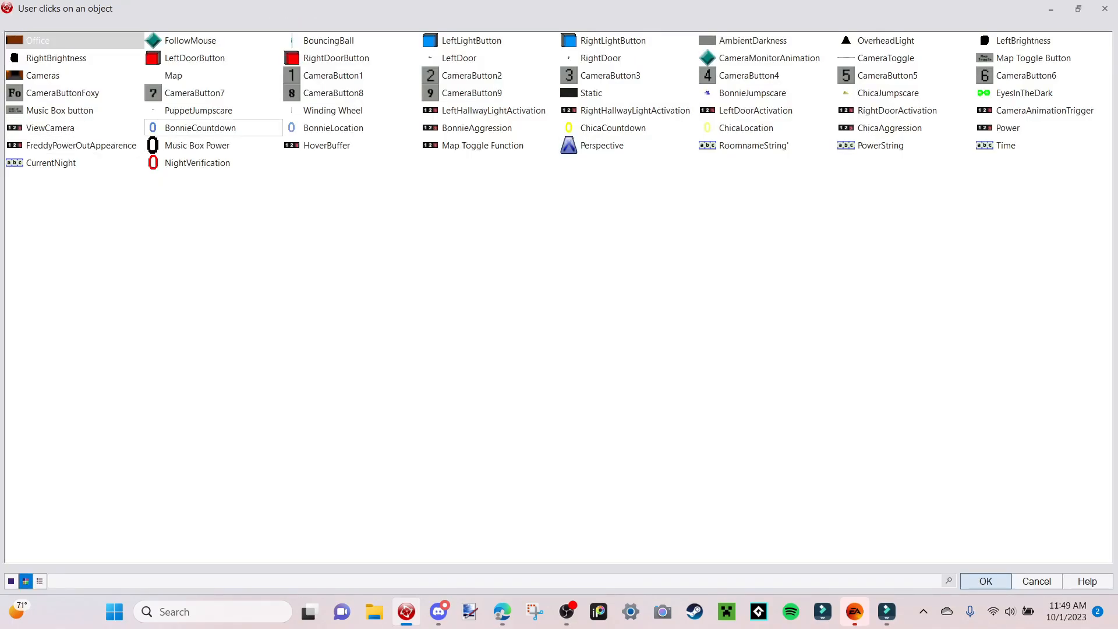
pyautogui.doubleClick(195, 93)
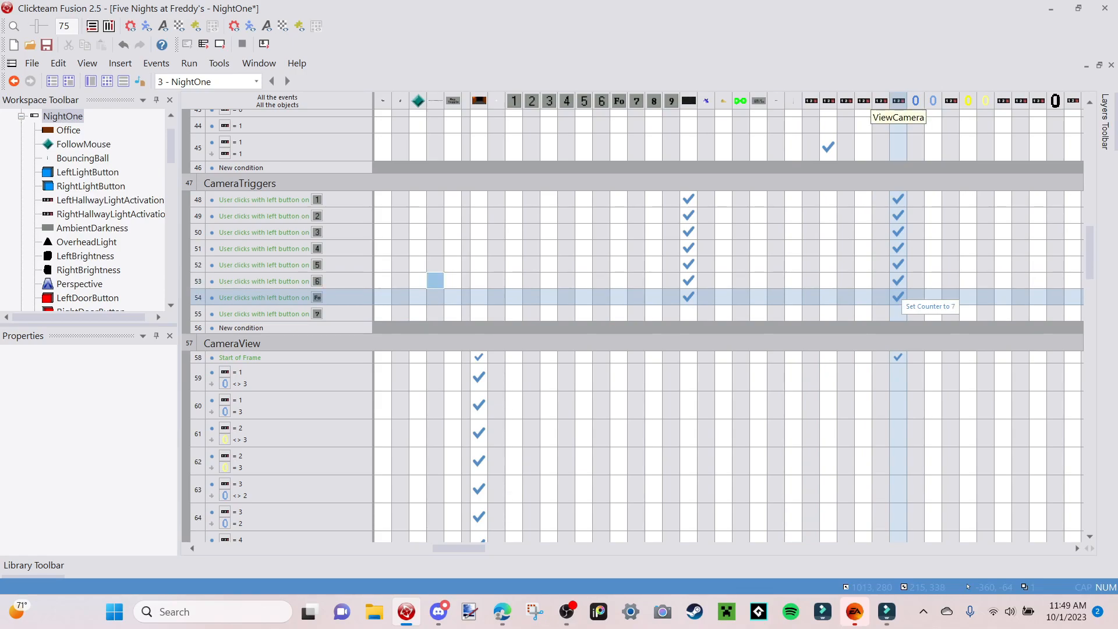
# Set the ViewCamera counter to 8 in the CameraButton7 click event.
pyautogui.rightClick(900, 314)
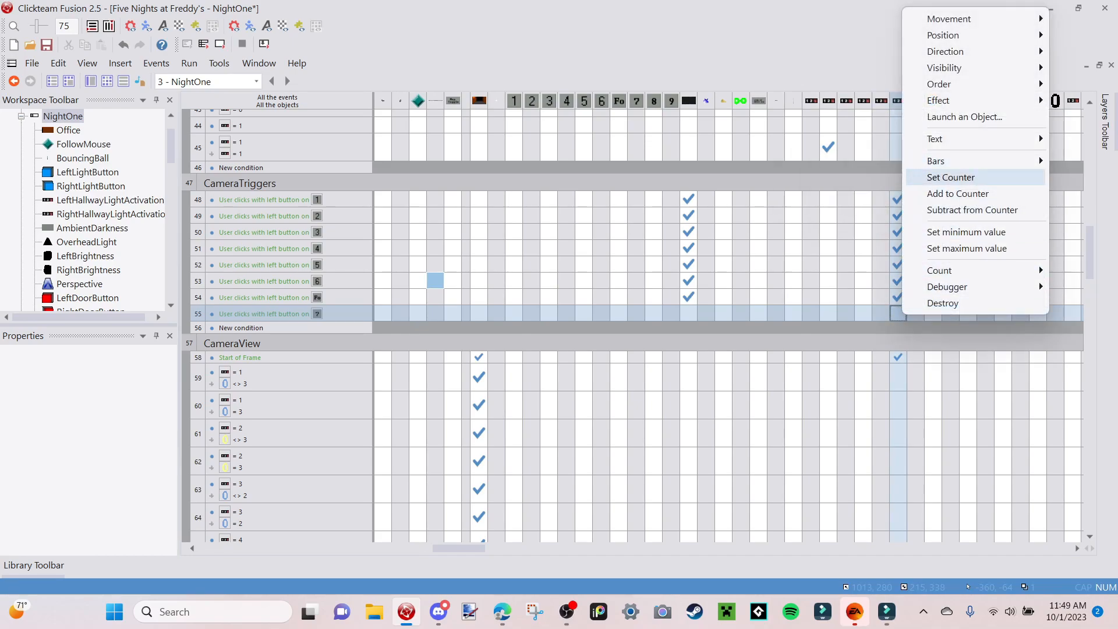
pyautogui.click(950, 177)
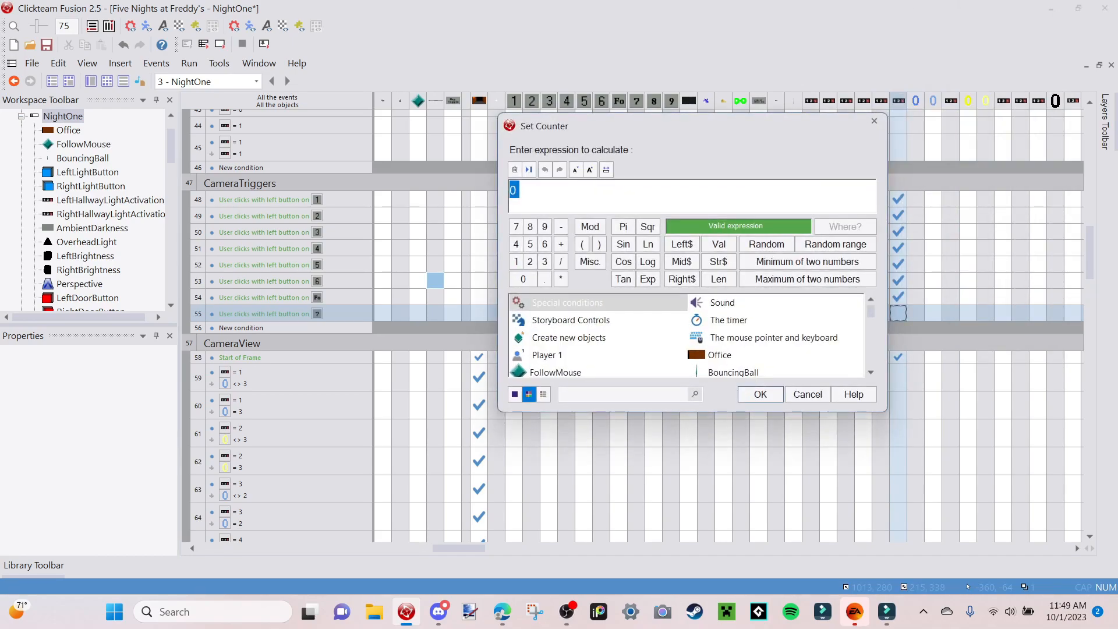
pyautogui.write('8')
pyautogui.press('Return')
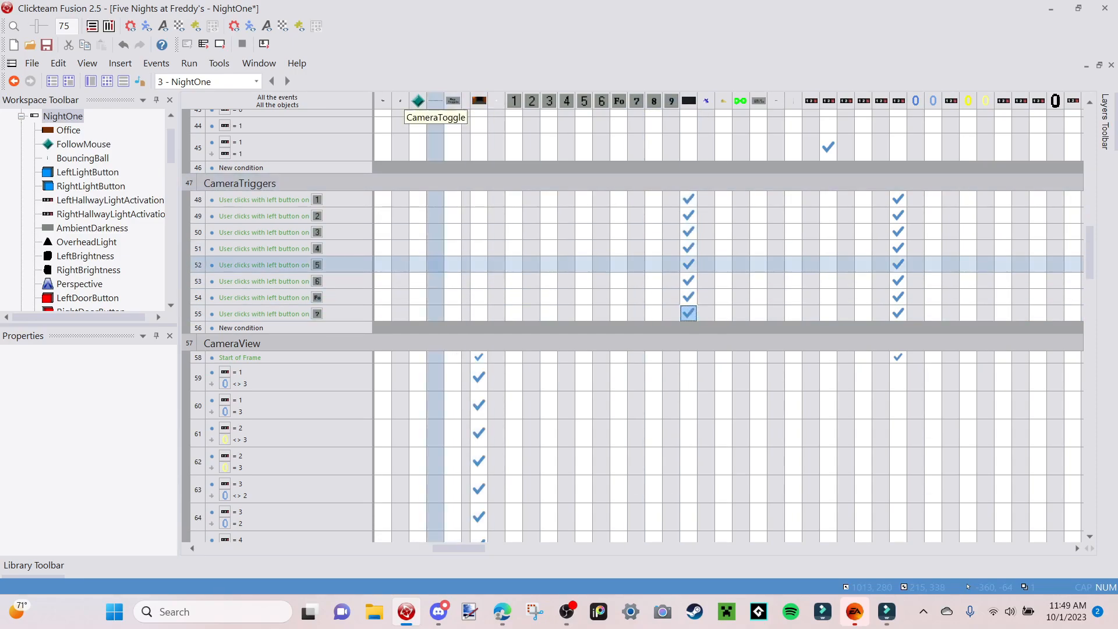
# Add a condition to the CameraTriggers group for a single left-button click on CameraButton8.
pyautogui.click(241, 328)
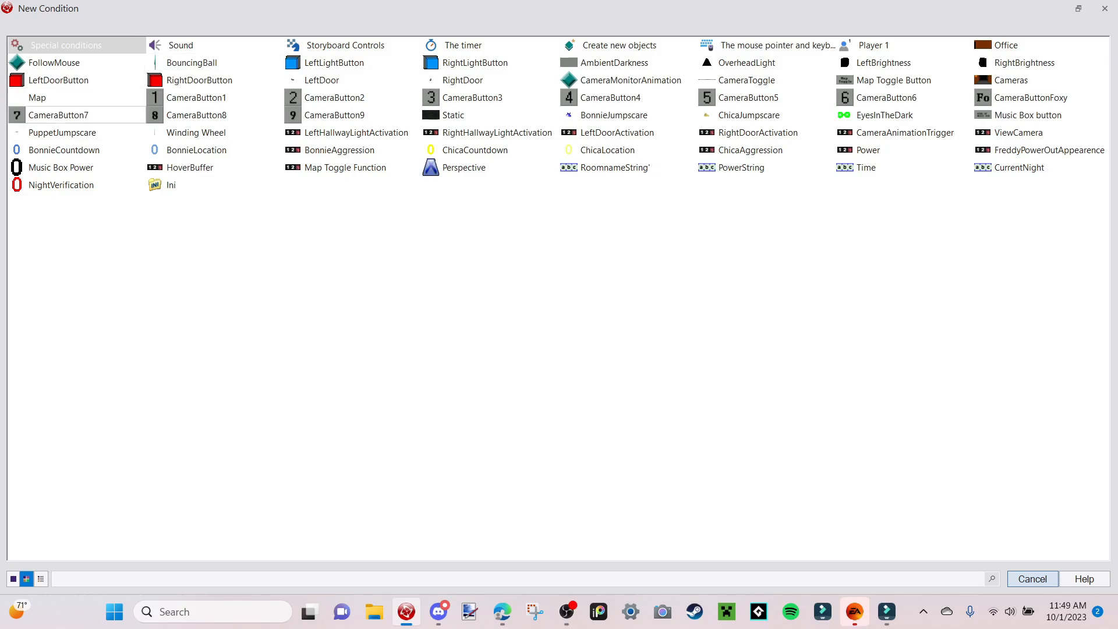
pyautogui.rightClick(163, 116)
pyautogui.click(256, 259)
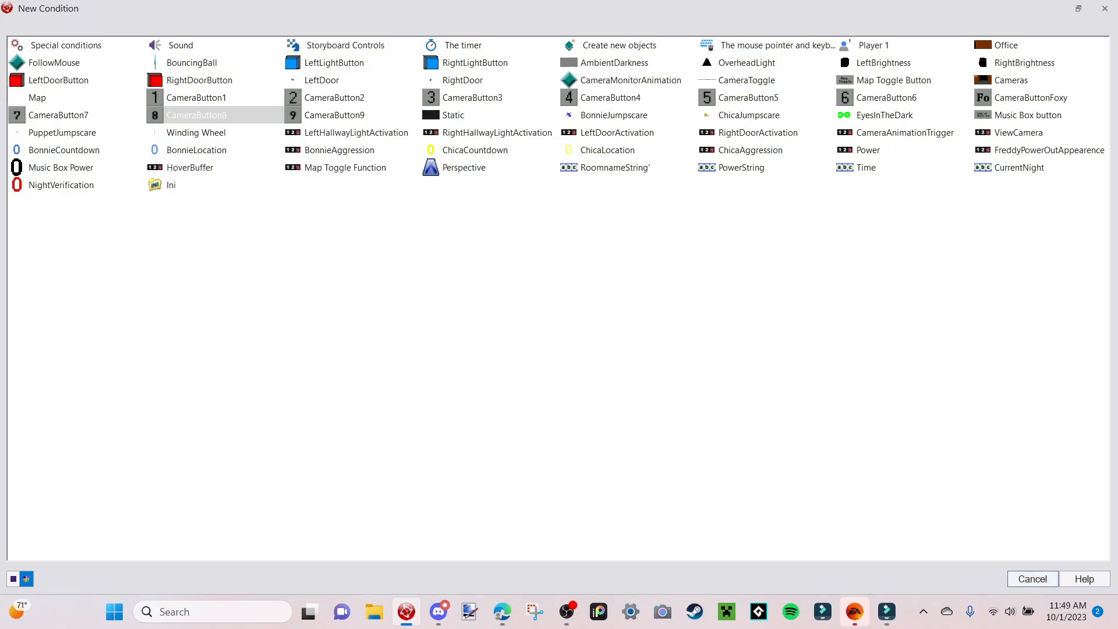
pyautogui.rightClick(806, 40)
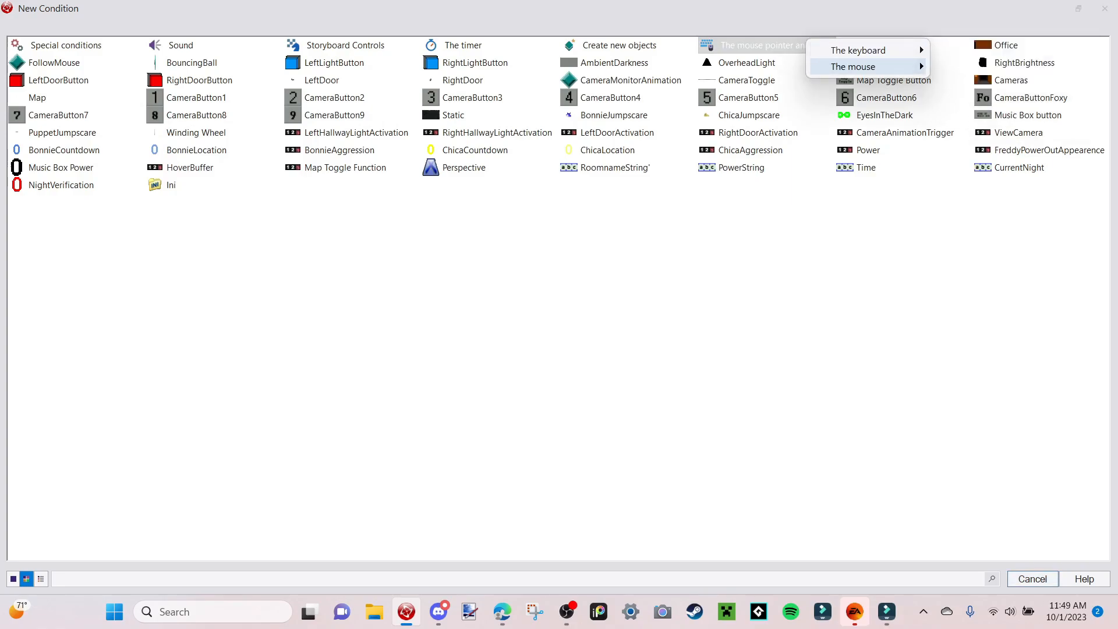
pyautogui.moveTo(856, 67)
pyautogui.click(661, 157)
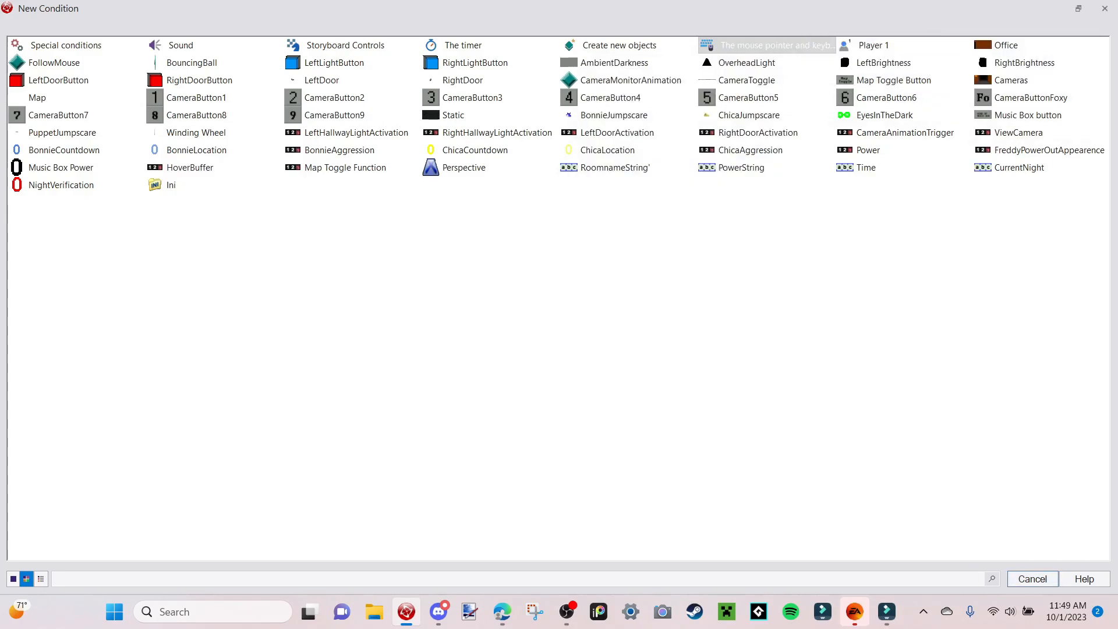
pyautogui.press('Return')
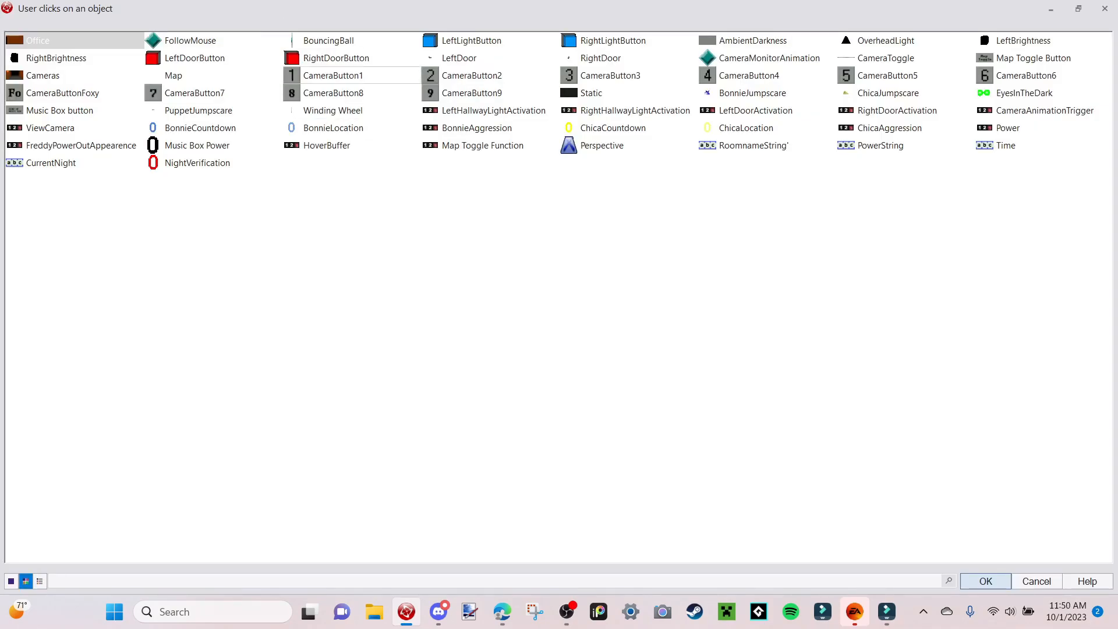
pyautogui.click(333, 110)
pyautogui.click(333, 94)
pyautogui.press('Return')
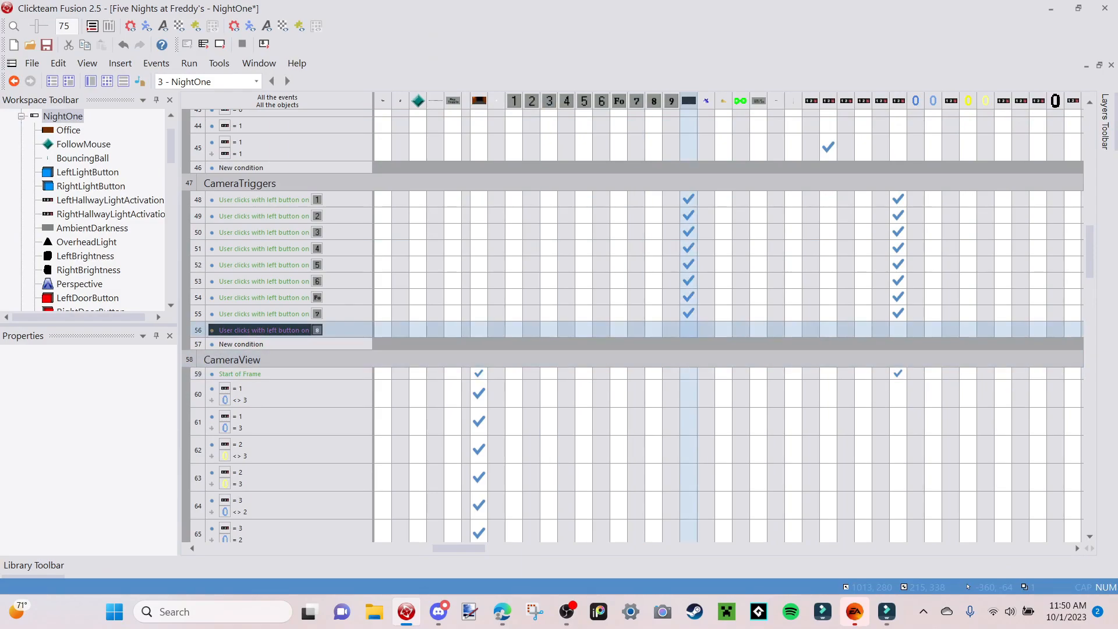
# Copy the Static alpha-blending action from the CameraButton7 event to the CameraButton8 event, and set its ViewCamera counter to 9.
pyautogui.rightClick(686, 331)
pyautogui.click(723, 297)
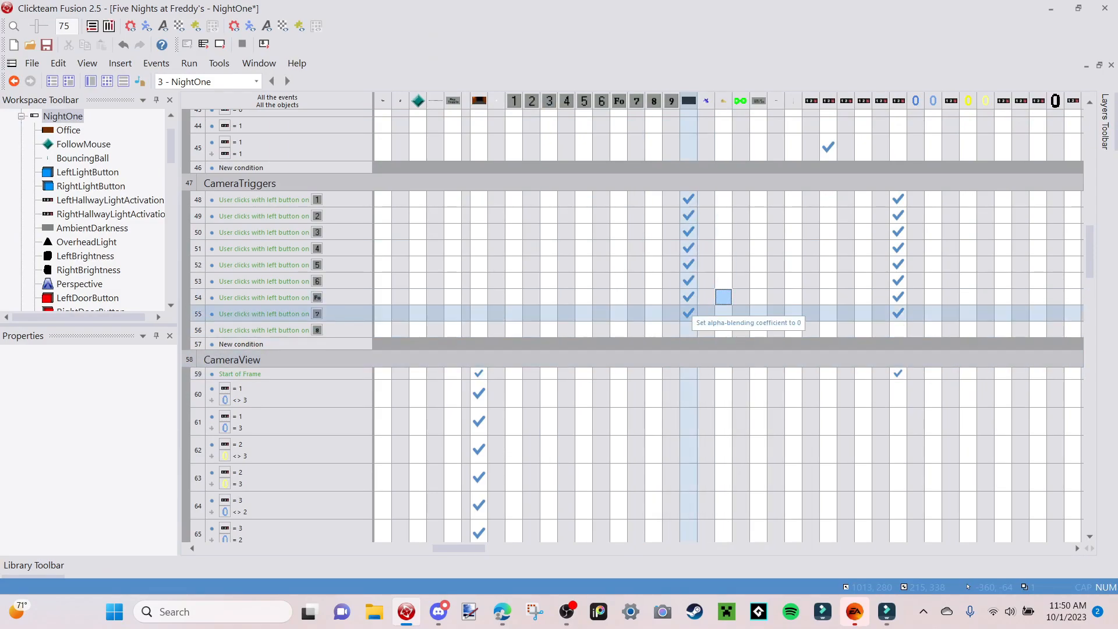
pyautogui.moveTo(689, 314); pyautogui.dragTo(689, 330)
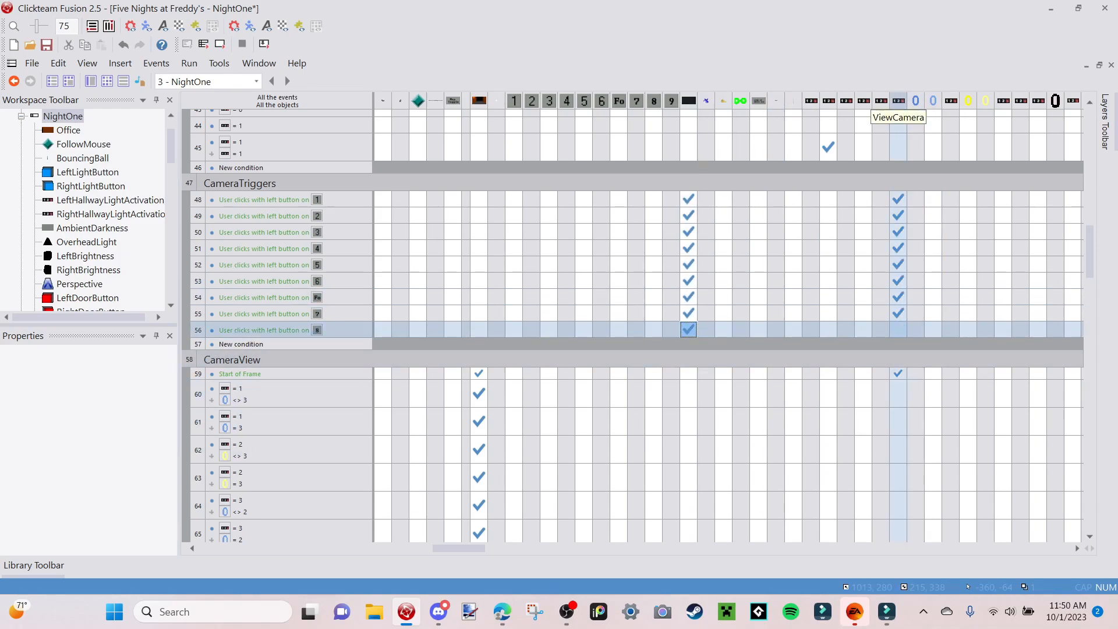
pyautogui.rightClick(898, 330)
pyautogui.moveTo(932, 280)
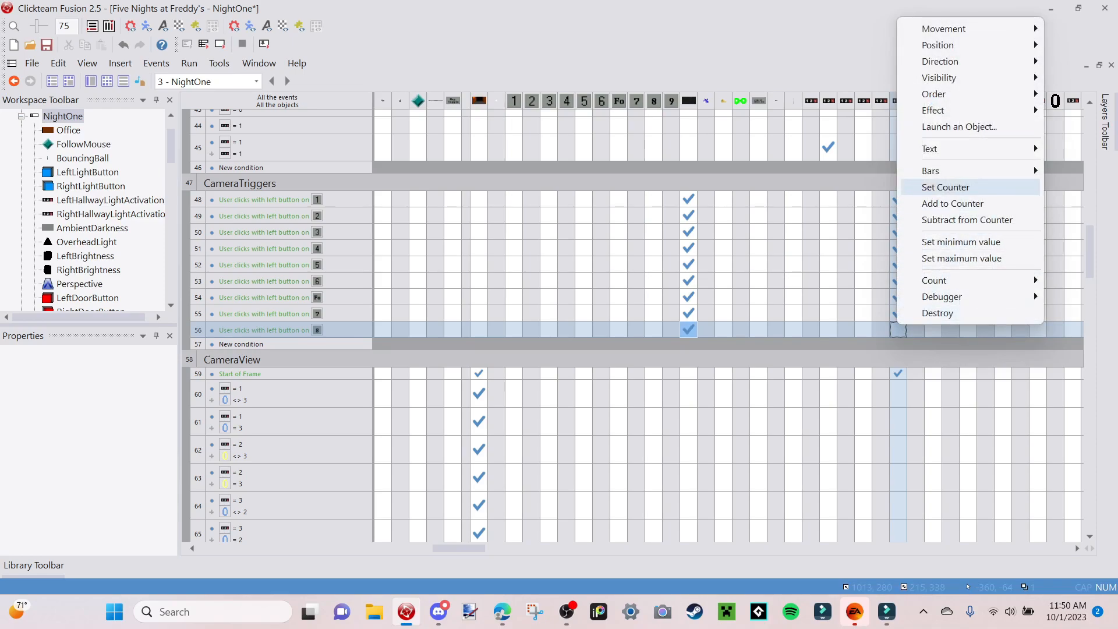
pyautogui.click(949, 185)
pyautogui.write('9')
pyautogui.press('Return')
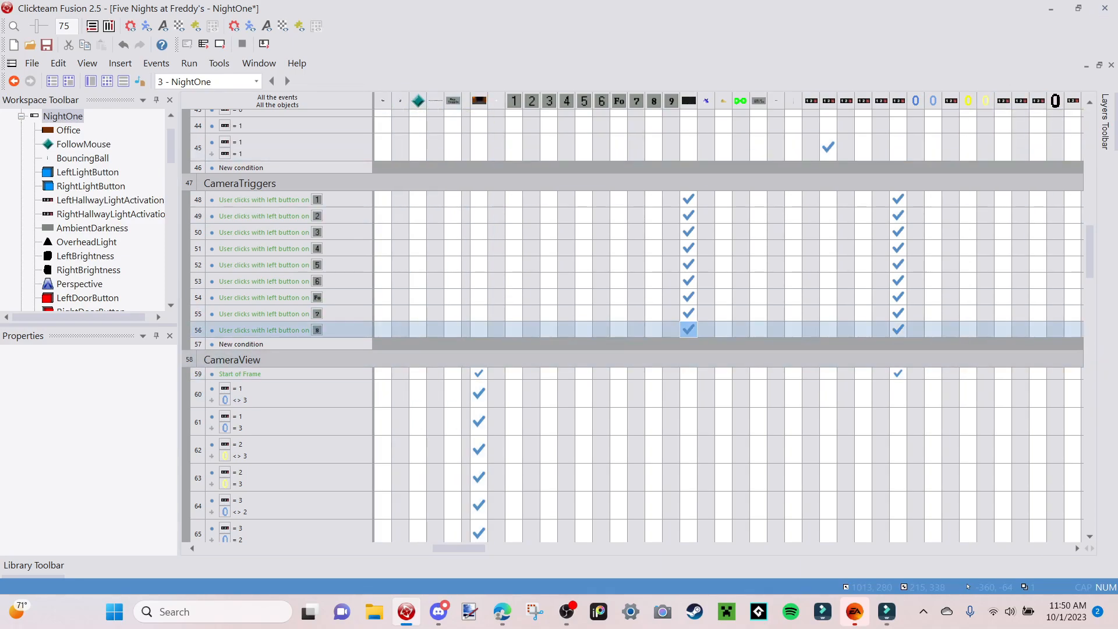
# Add a condition to the CameraTriggers group for a single left-button click on CameraButton9.
pyautogui.click(241, 344)
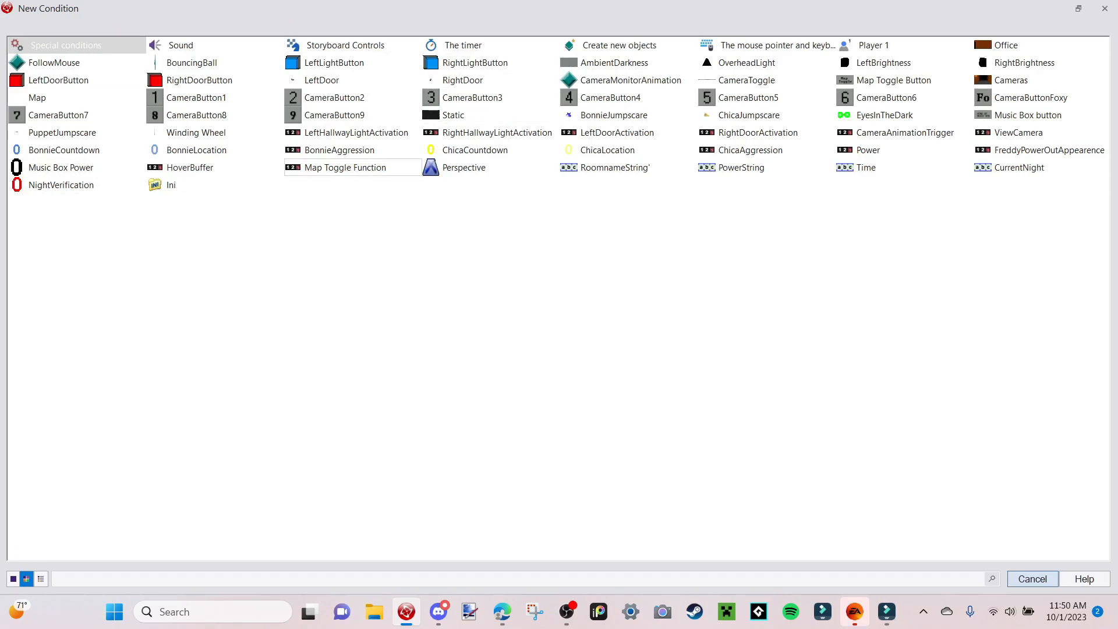
pyautogui.rightClick(316, 129)
pyautogui.rightClick(310, 97)
pyautogui.click(310, 97)
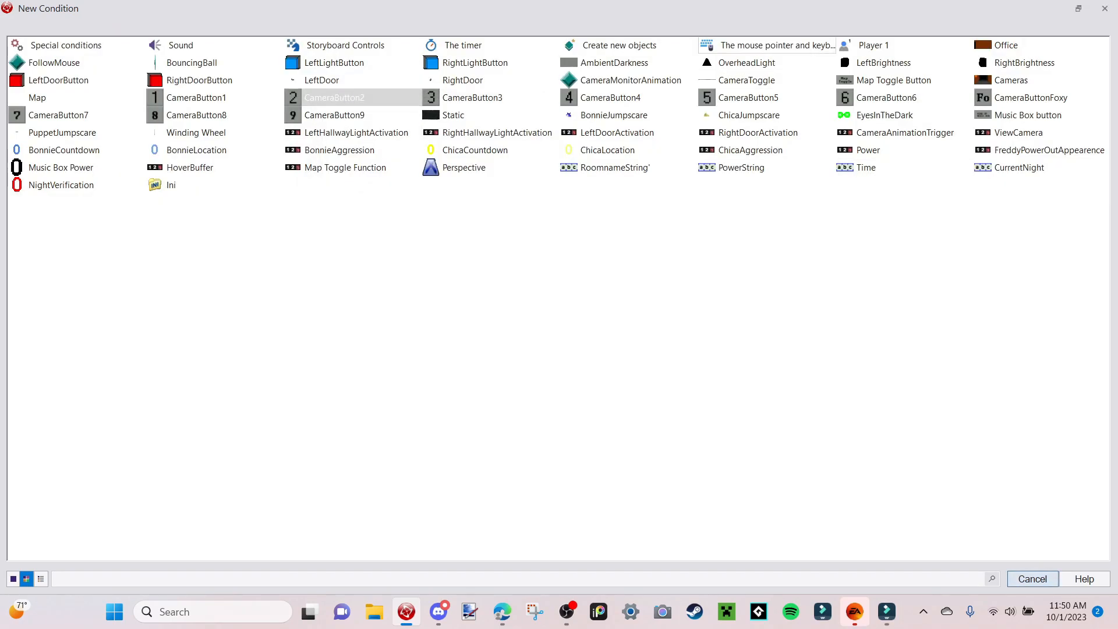
pyautogui.click(822, 45)
pyautogui.moveTo(874, 67)
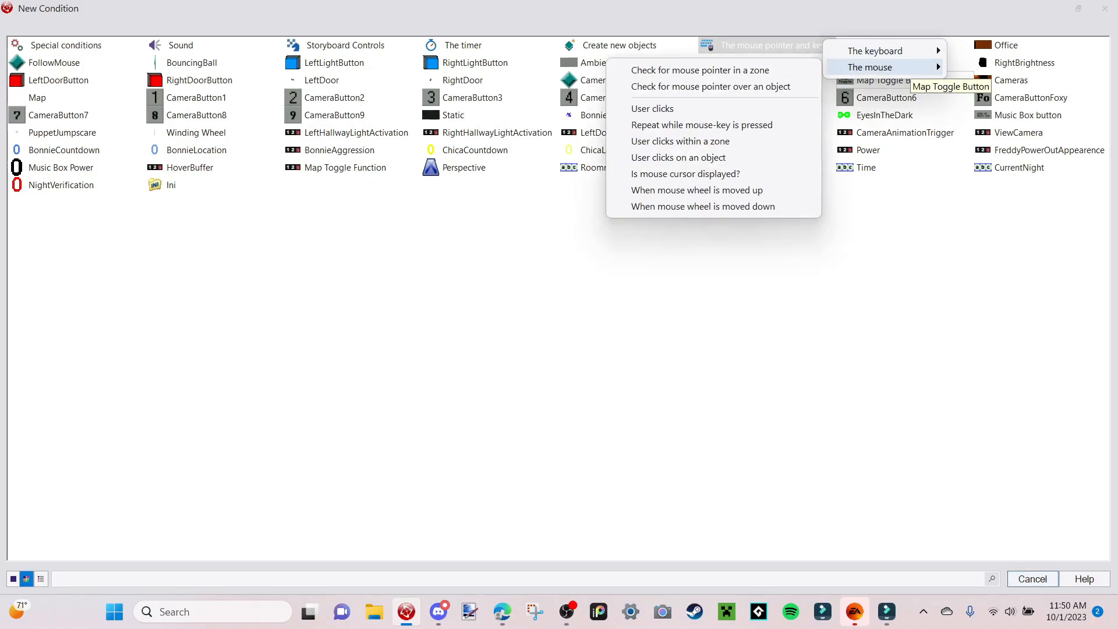
pyautogui.click(678, 157)
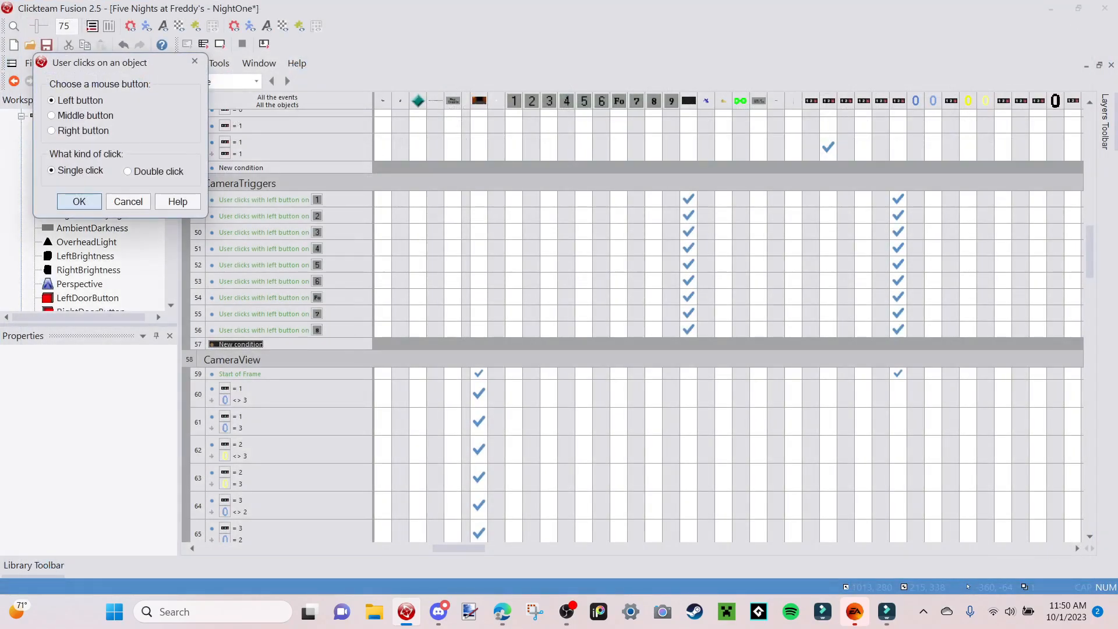
pyautogui.click(79, 202)
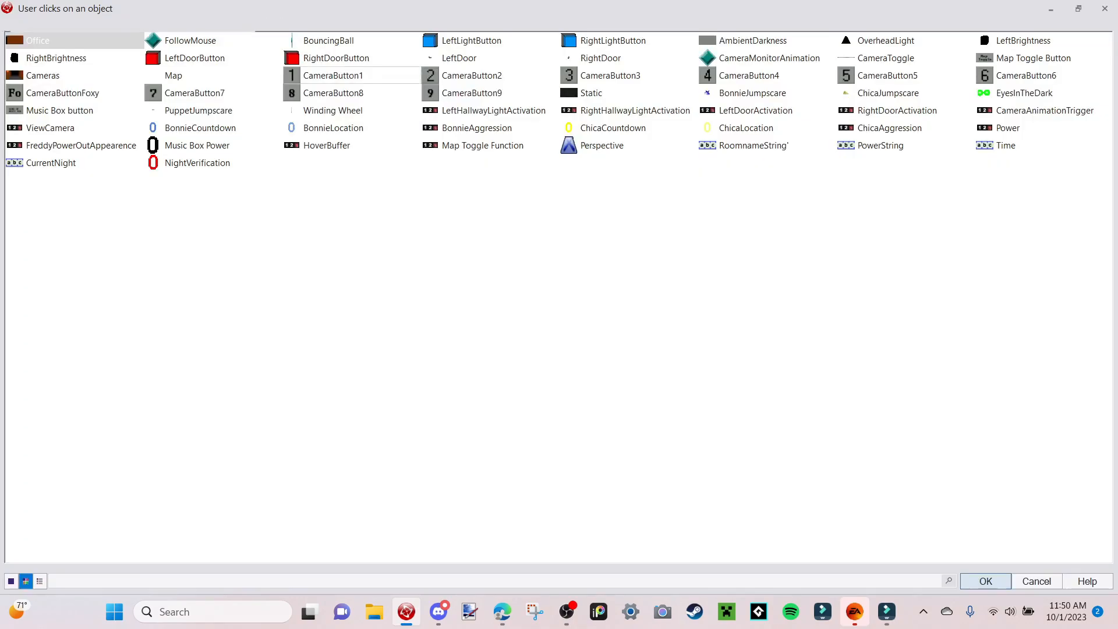
pyautogui.doubleClick(472, 93)
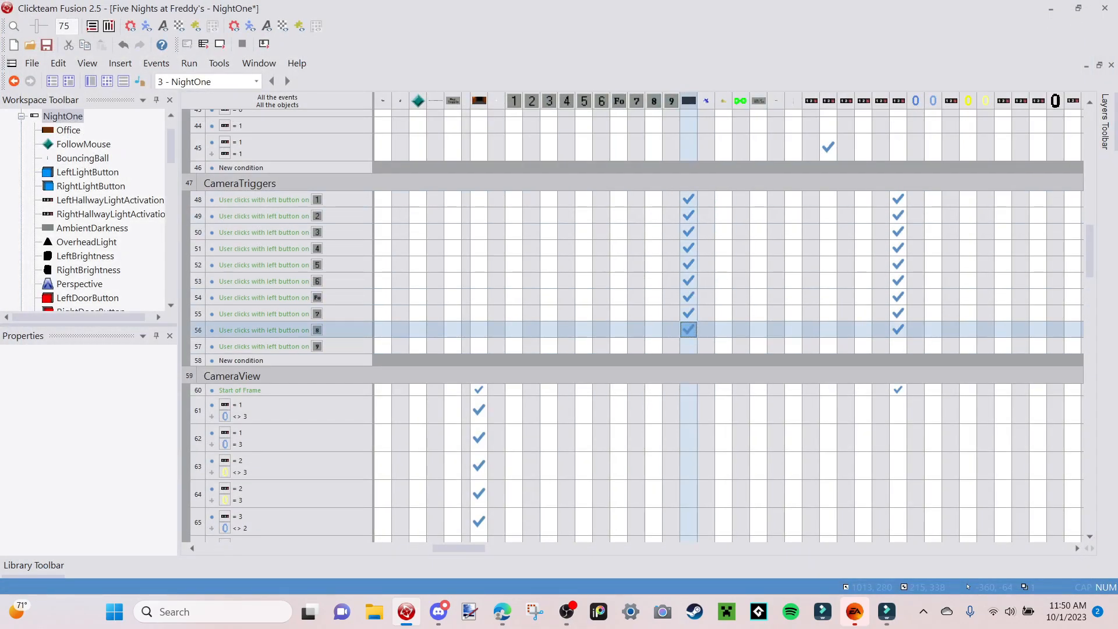
# Copy the Static alpha-blending action from the CameraButton8 event to the CameraButton9 event, and set its ViewCamera counter to 10.
pyautogui.moveTo(688, 331); pyautogui.dragTo(689, 347)
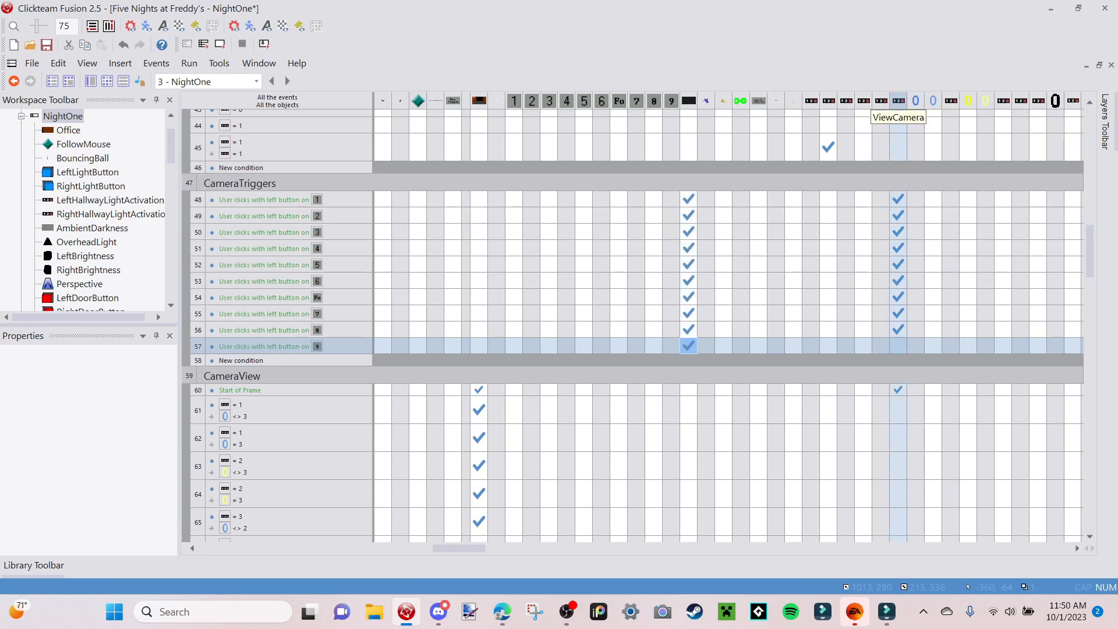
pyautogui.rightClick(898, 346)
pyautogui.click(950, 200)
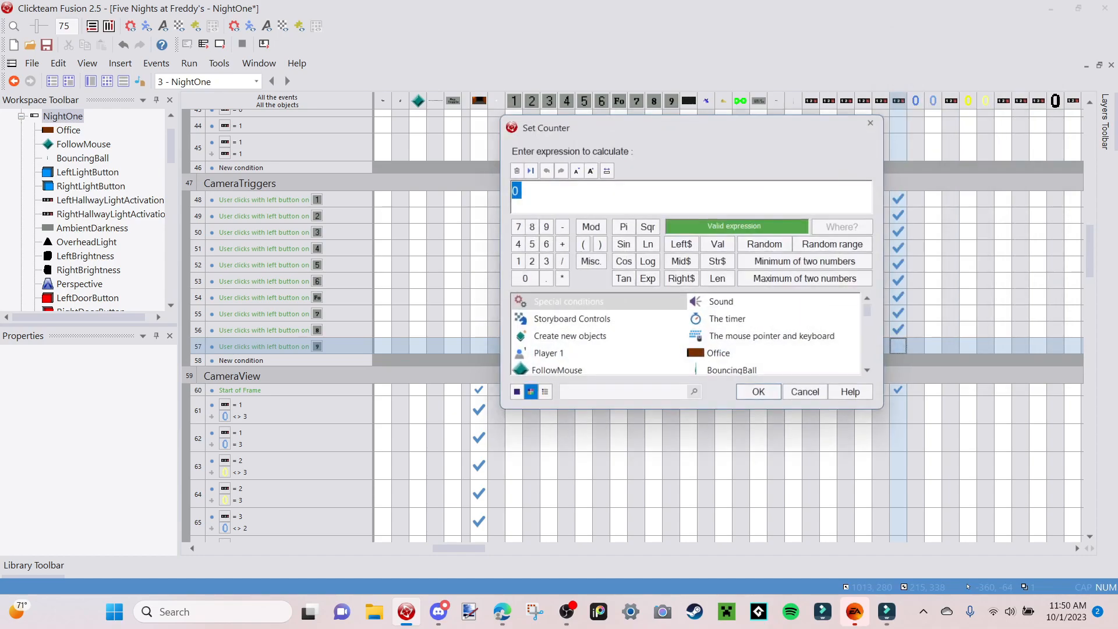
pyautogui.write('10')
pyautogui.press('Return')
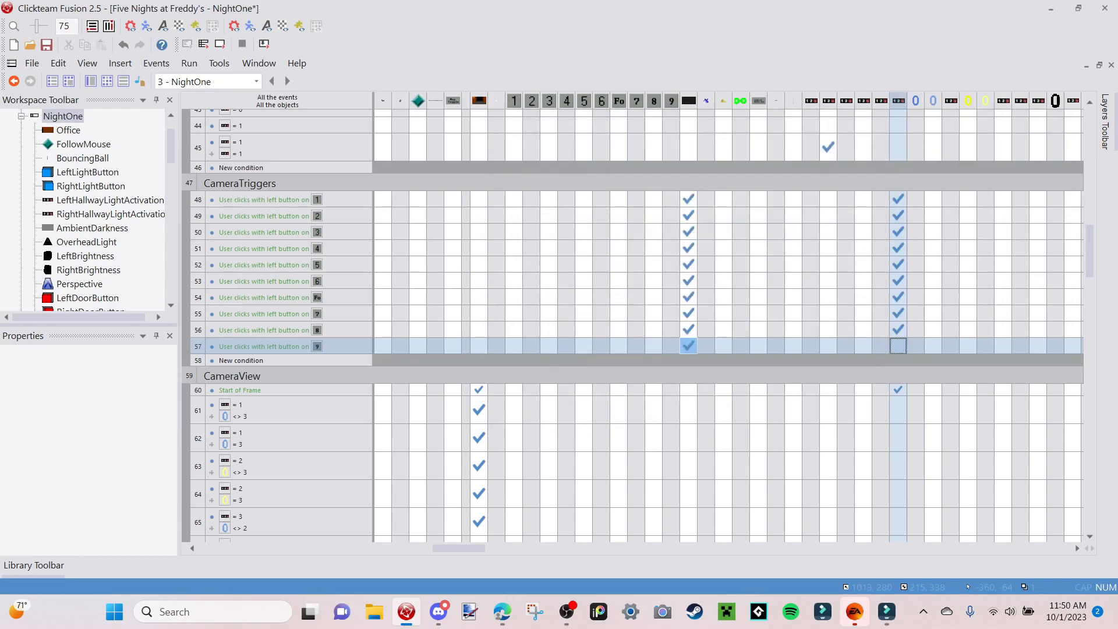
# Run the frame to test switching between the vent cameras on the toggled map, and end the test.
pyautogui.click(219, 44)
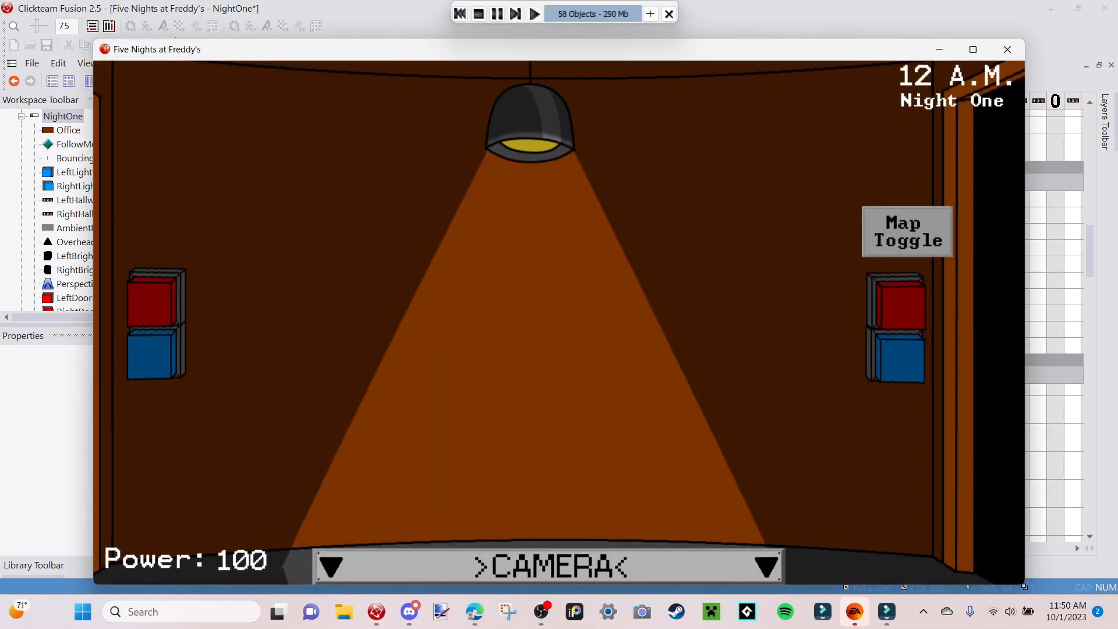
pyautogui.click(1007, 49)
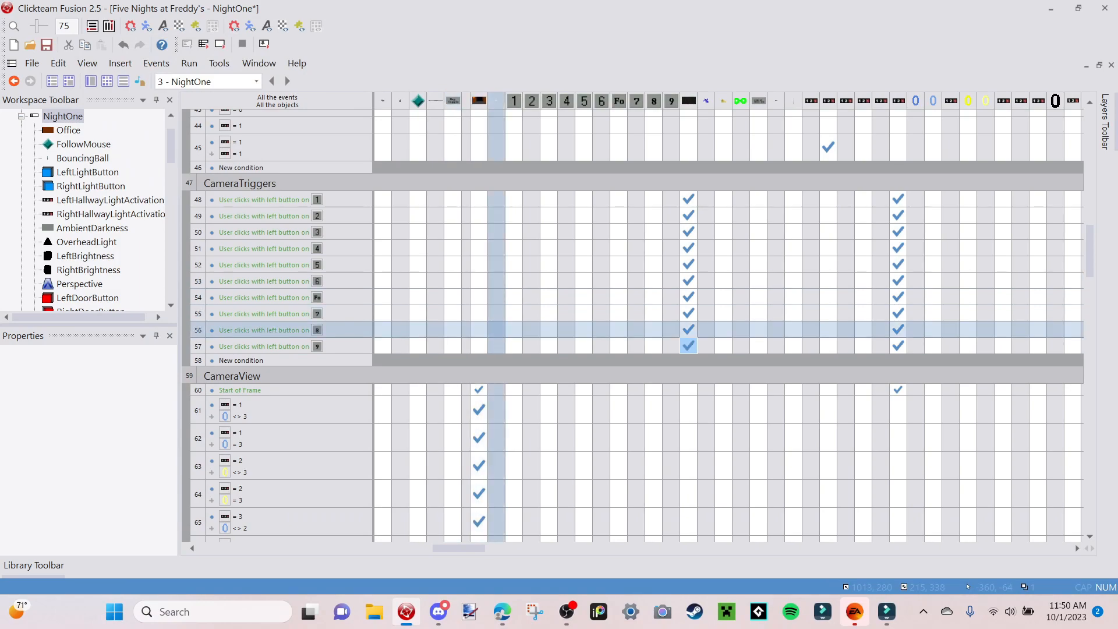
pyautogui.click(220, 44)
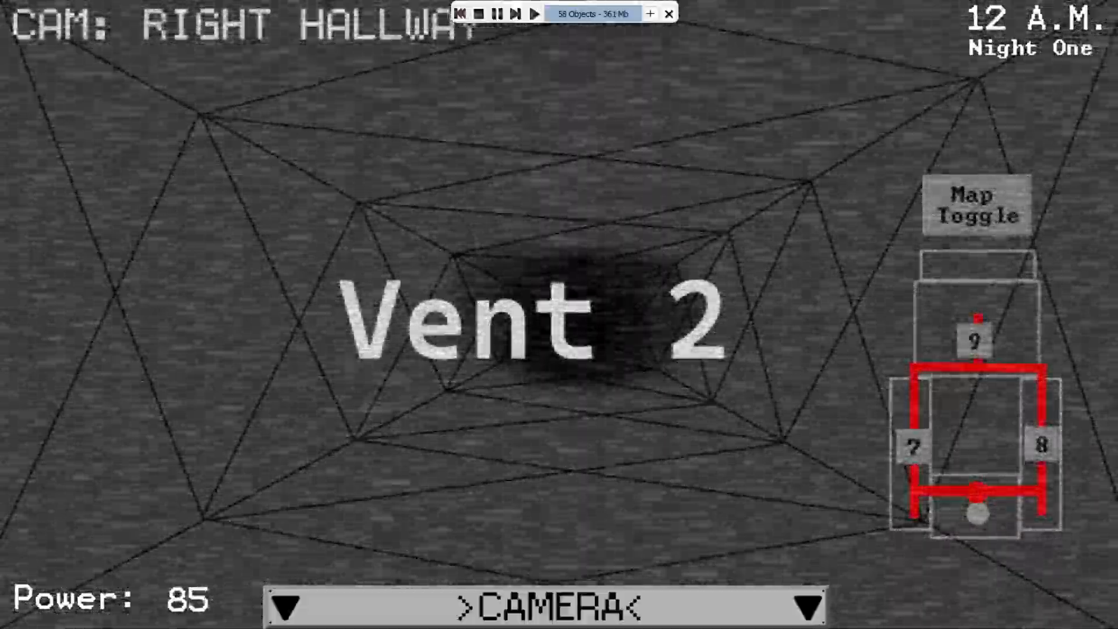
pyautogui.click(913, 447)
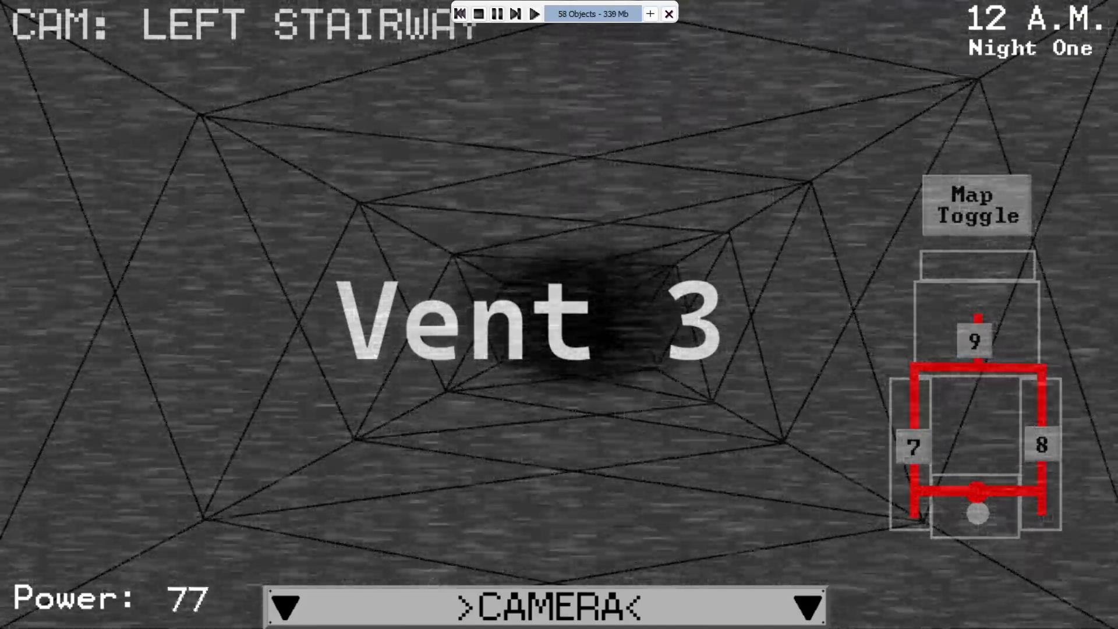
pyautogui.hotkey('alt', 'F4')
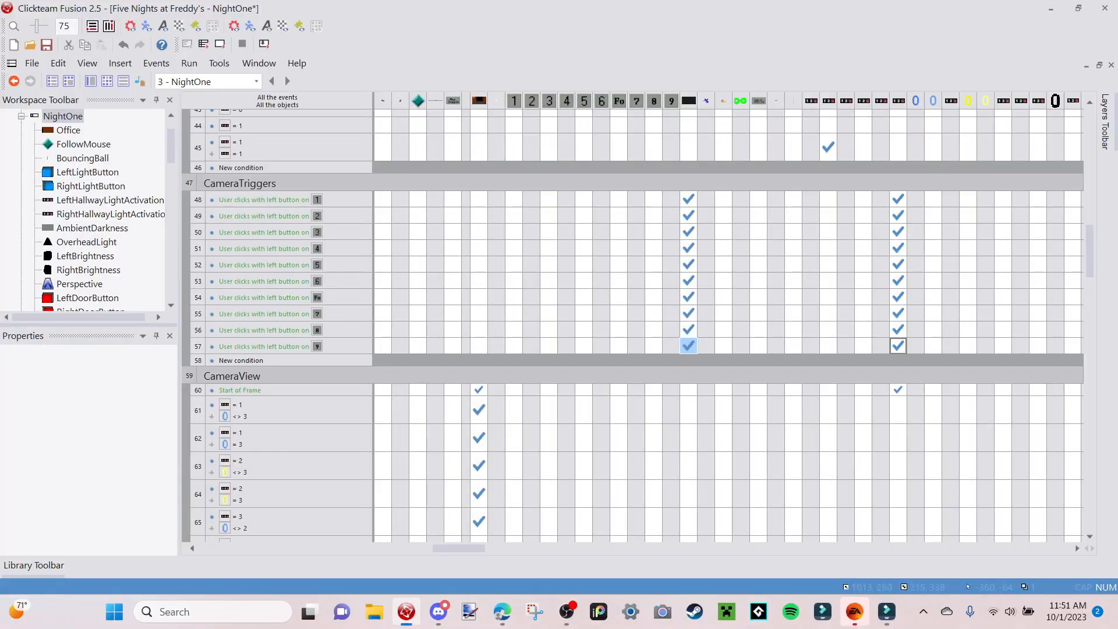
# Add a condition to the CameraButton1 click event that Map Toggle Function equals 0.
pyautogui.click(198, 200)
pyautogui.click(317, 201)
pyautogui.click(198, 199)
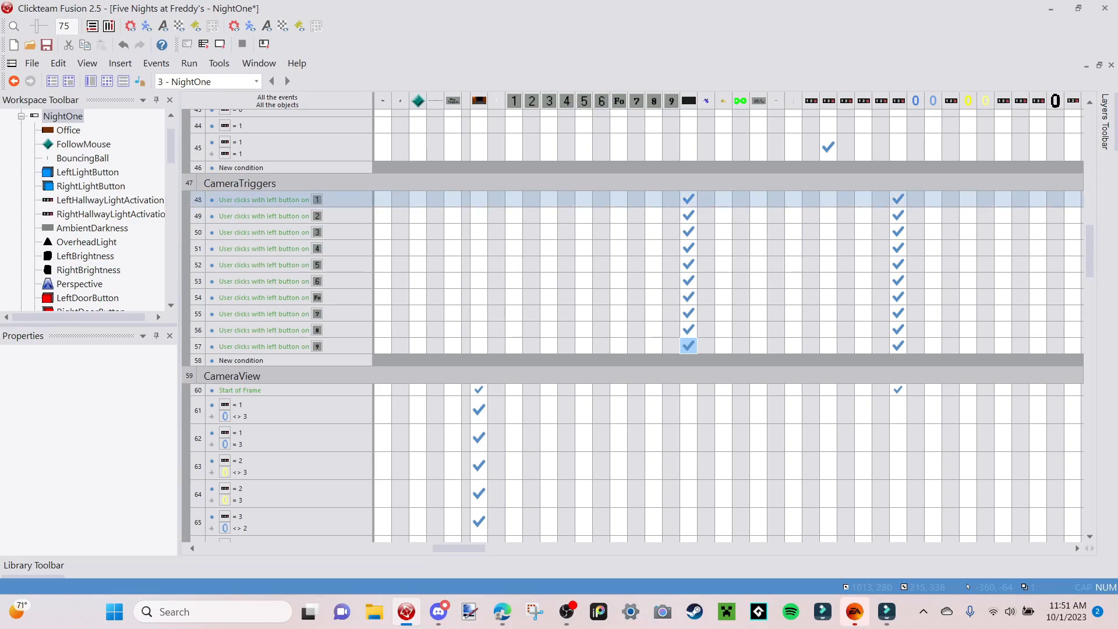
pyautogui.rightClick(252, 198)
pyautogui.click(294, 244)
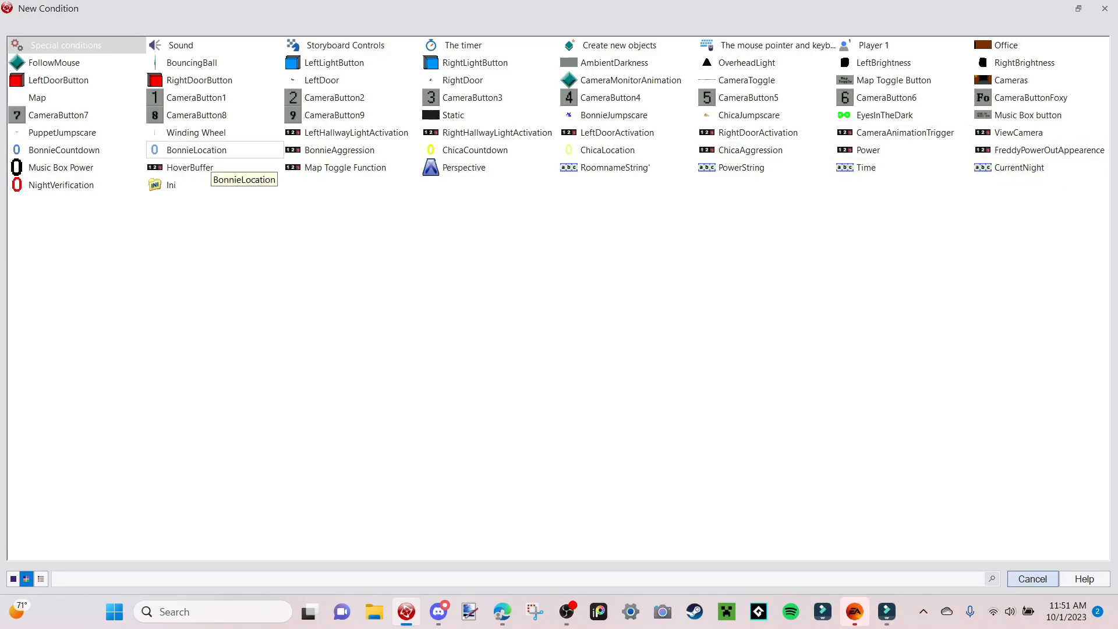
pyautogui.click(322, 170)
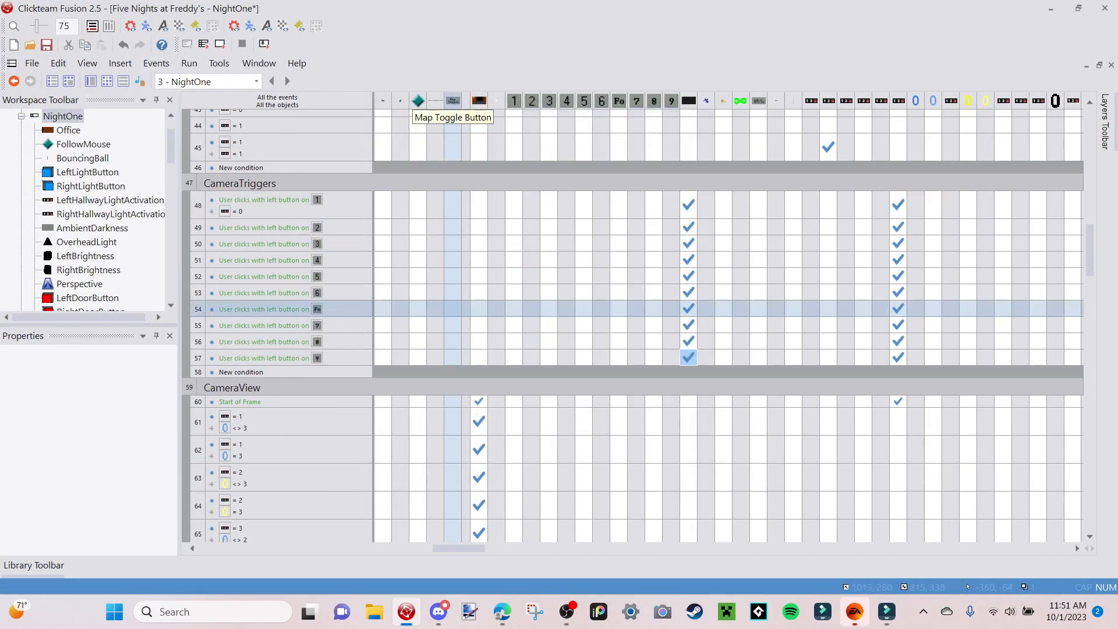
pyautogui.press('Up')
pyautogui.press('Up')
pyautogui.press('Up')
pyautogui.press('Up')
pyautogui.press('Up')
pyautogui.press('Up')
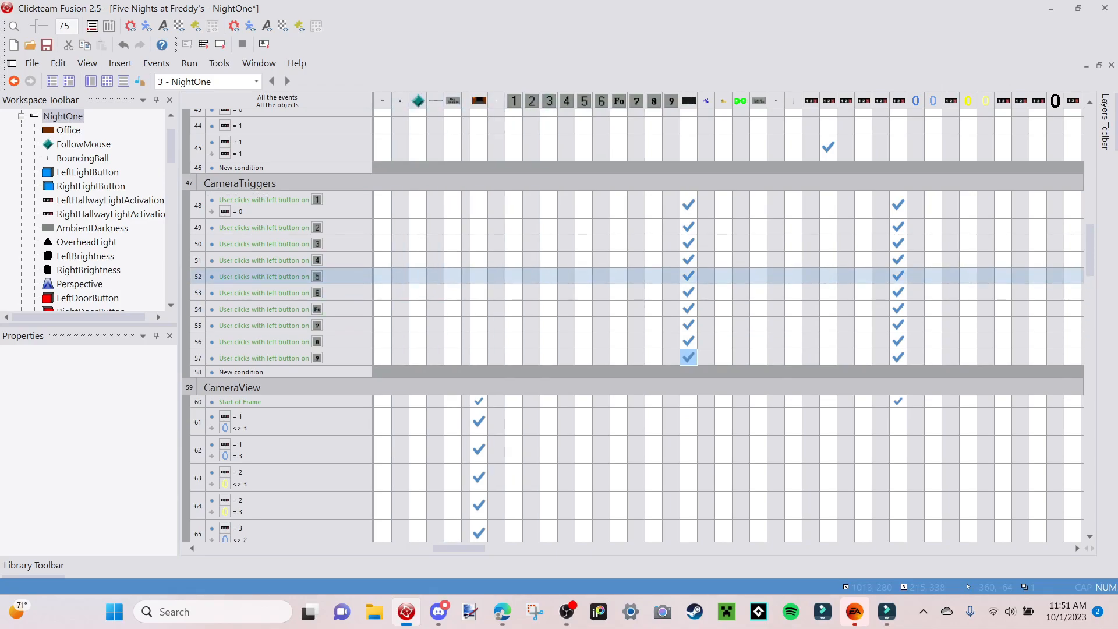
pyautogui.press('Down')
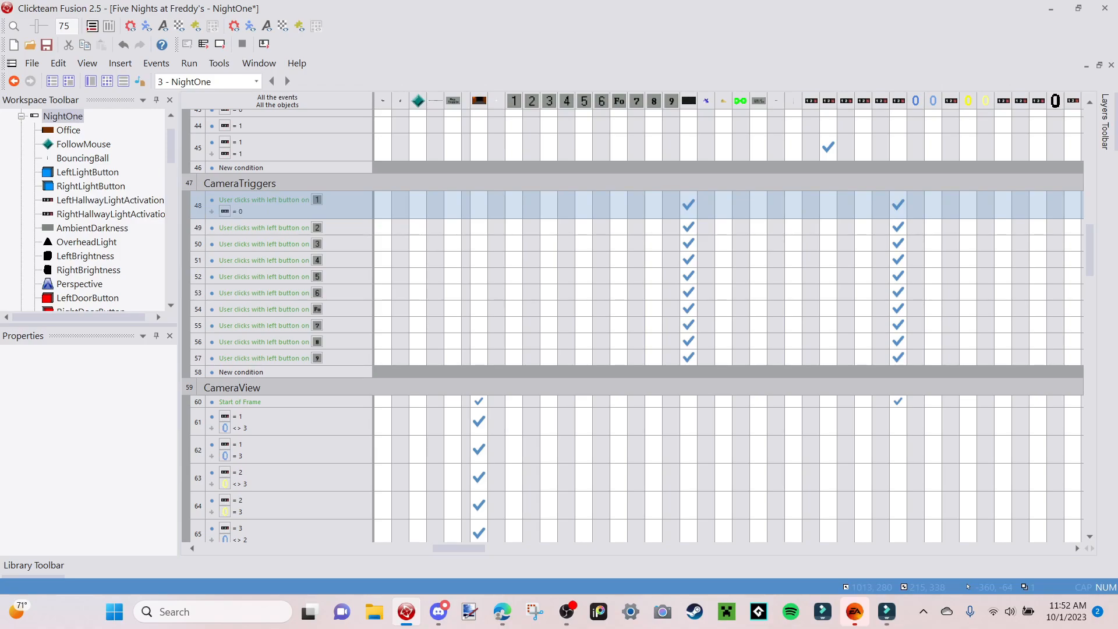
# Try to copy the Map Toggle Function = 0 condition onto the CameraButton2 click event, and undo it.
pyautogui.click(198, 228)
pyautogui.moveTo(230, 212); pyautogui.dragTo(235, 228)
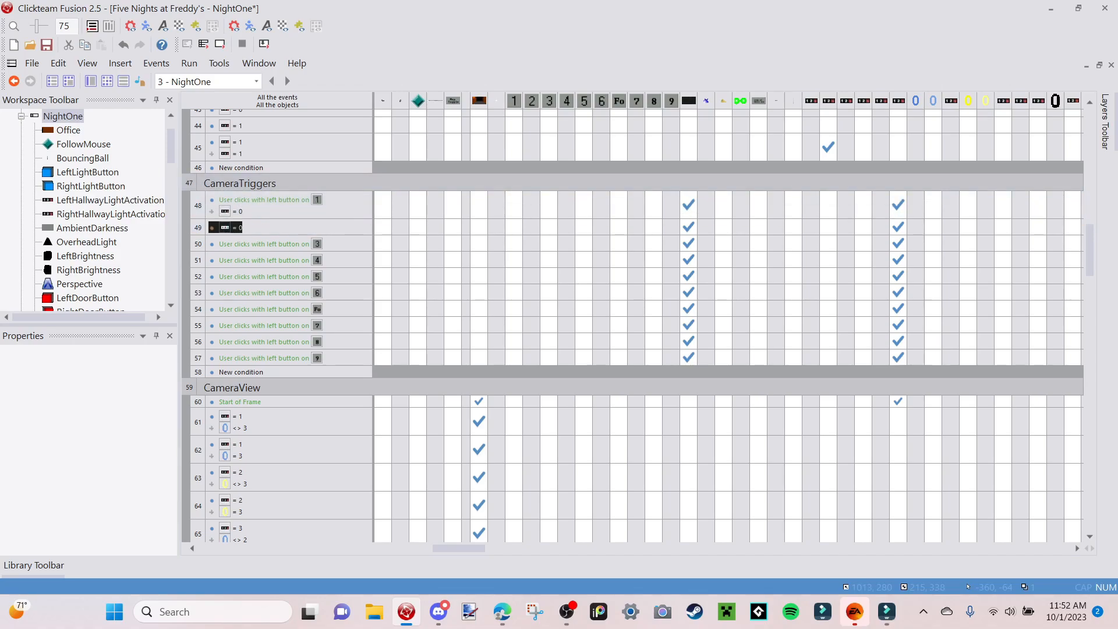
pyautogui.hotkey('ctrl', 'z')
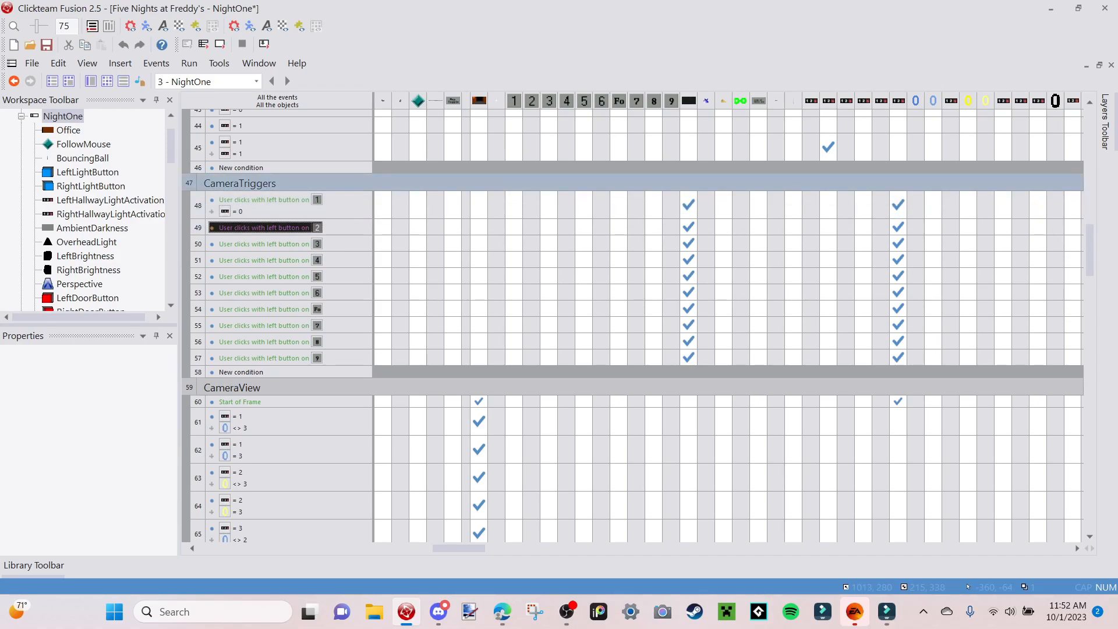
# Copy the Map Toggle Function = 0 condition from the CameraButton1 click event onto the CameraButton2 click event.
pyautogui.click(251, 213)
pyautogui.click(230, 212)
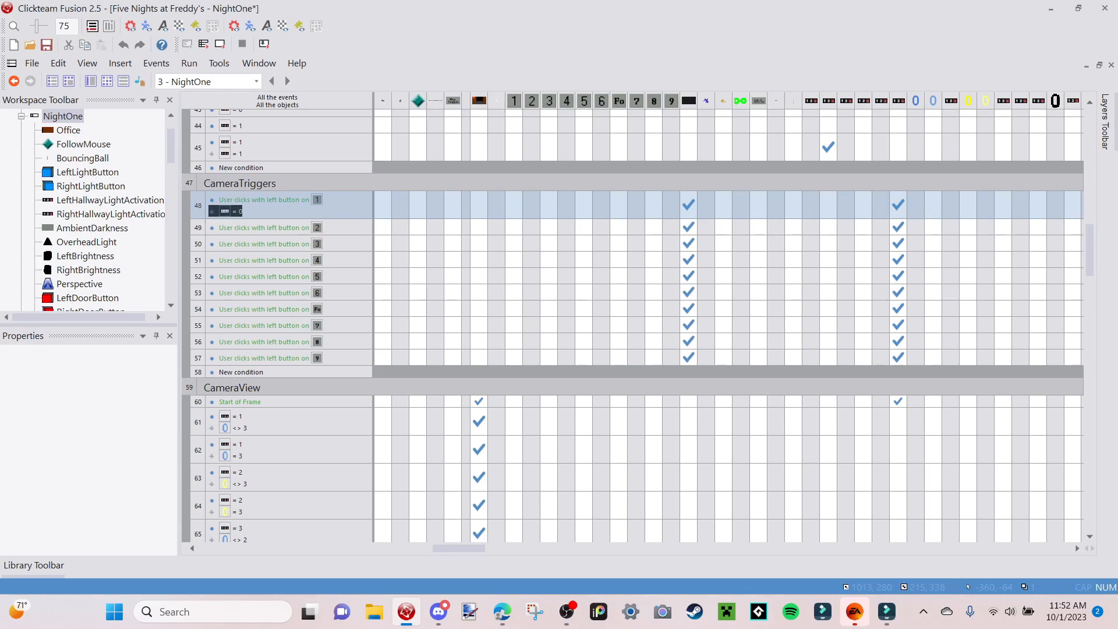
pyautogui.click(230, 212)
pyautogui.click(230, 212)
pyautogui.click(251, 212)
pyautogui.moveTo(230, 212)
pyautogui.mouseDown()
pyautogui.moveTo(233, 227)
pyautogui.moveTo(201, 227)
pyautogui.moveTo(233, 229)
pyautogui.mouseUp()
pyautogui.click(233, 199)
pyautogui.click(233, 212)
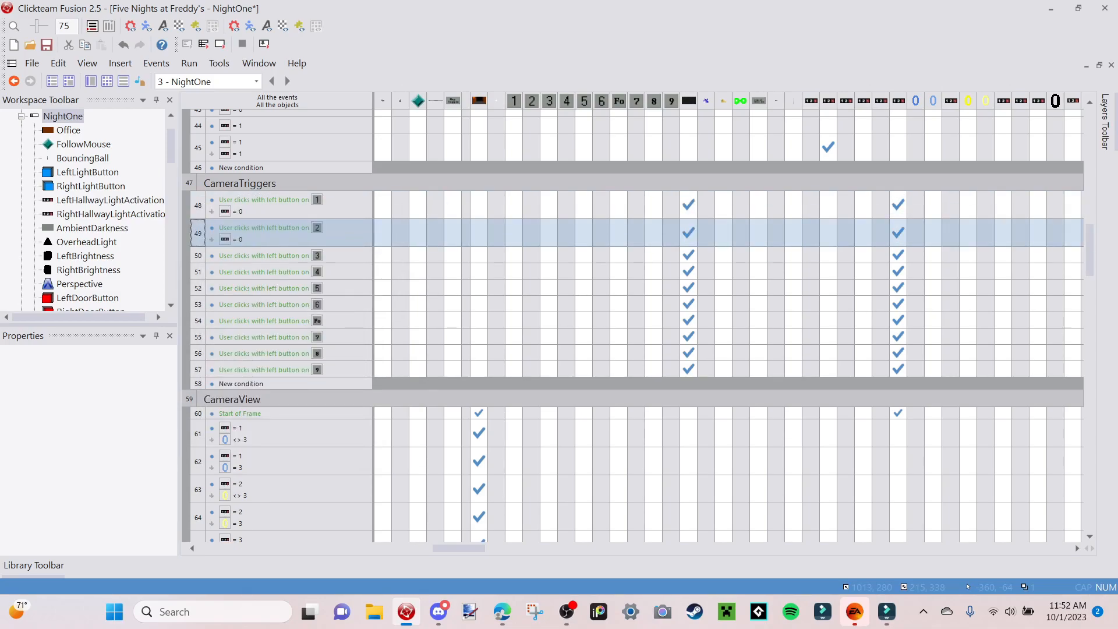
# Copy the Map Toggle Function = 0 condition onto the click events of CameraButton3 to CameraButton6 and CameraButtonFoxy.
pyautogui.click(232, 239)
pyautogui.moveTo(232, 239); pyautogui.dragTo(233, 368)
pyautogui.click(231, 268)
pyautogui.click(232, 295)
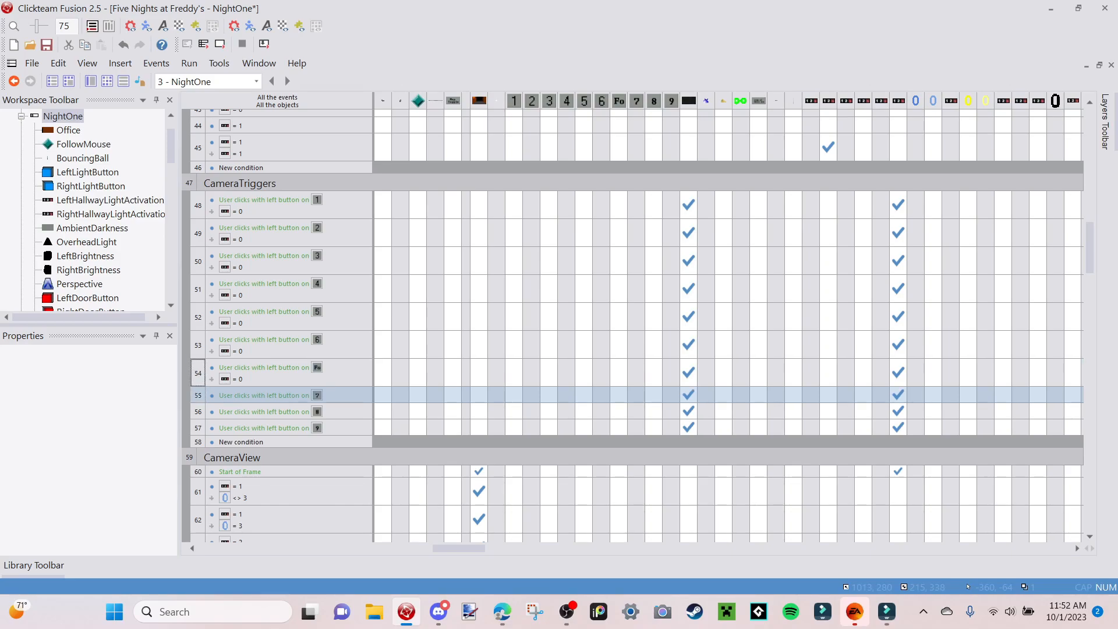
# Add the condition Map Toggle Function equals 1 to the CameraButton7 click event, and copy it to the CameraButton8 and CameraButton9 events.
pyautogui.click(293, 396)
pyautogui.rightClick(293, 397)
pyautogui.click(329, 442)
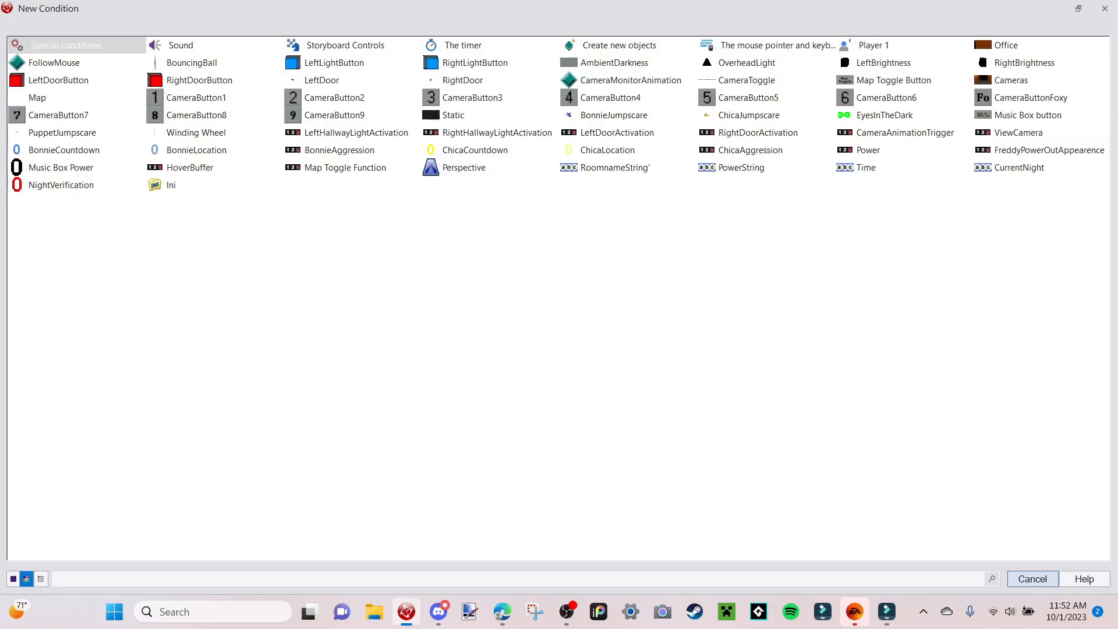
pyautogui.click(361, 169)
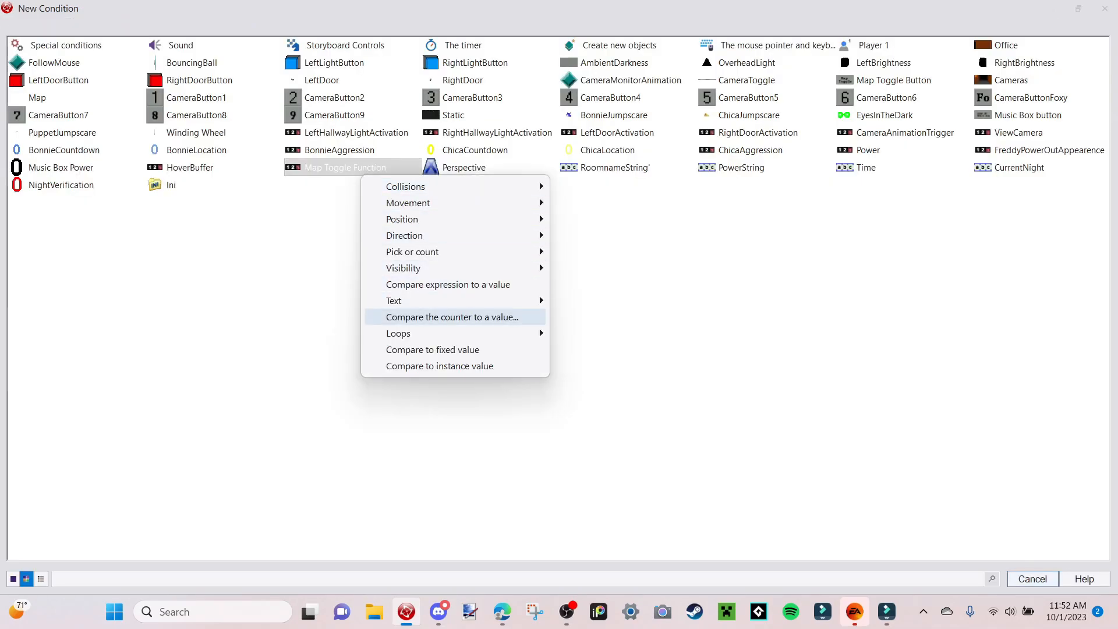
pyautogui.click(408, 316)
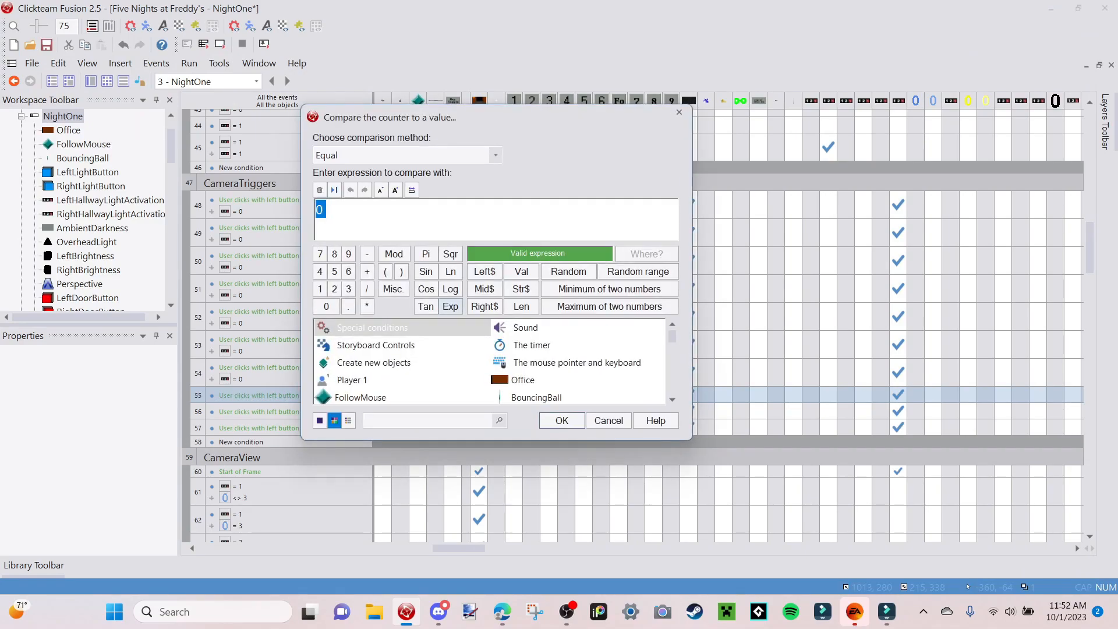
pyautogui.press('Return')
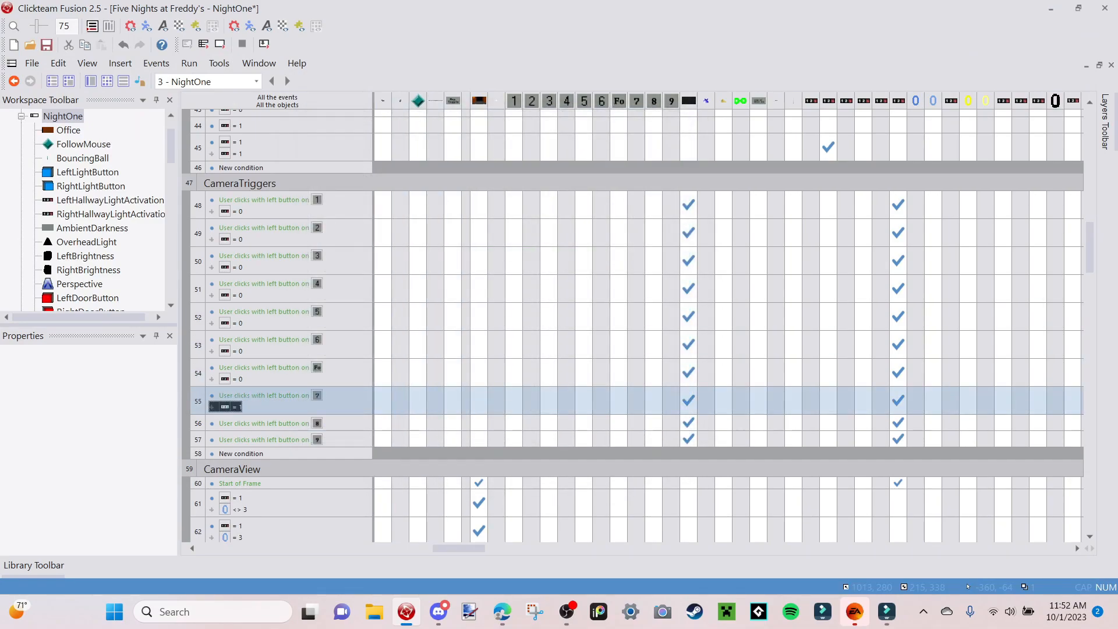
pyautogui.moveTo(230, 407); pyautogui.dragTo(262, 452)
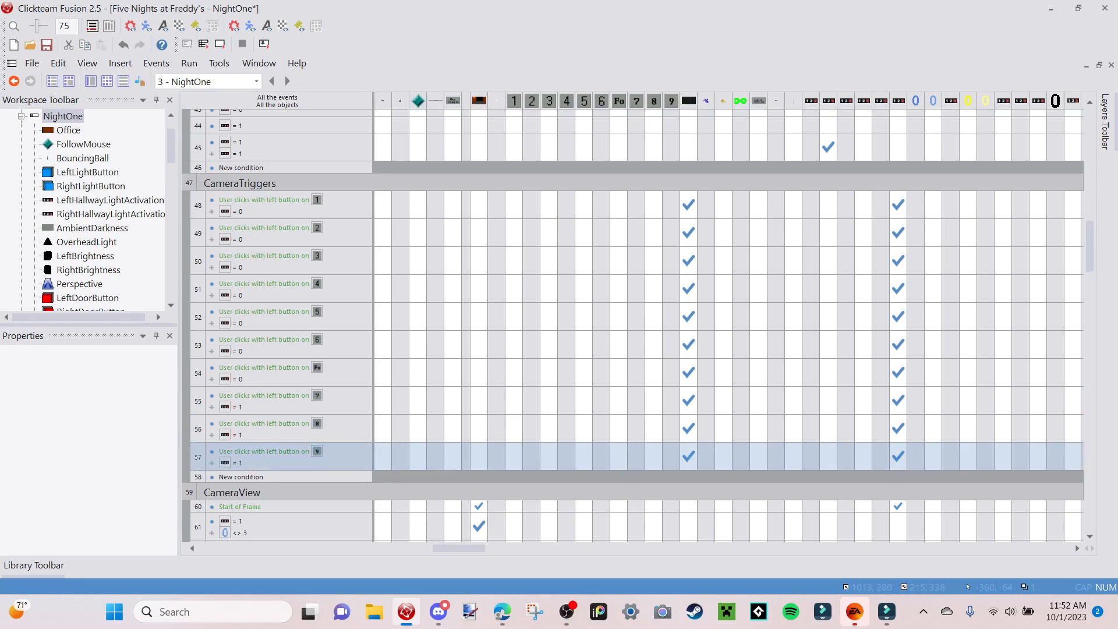
# Run the frame to test switching cameras on both maps, and end the test.
pyautogui.click(219, 45)
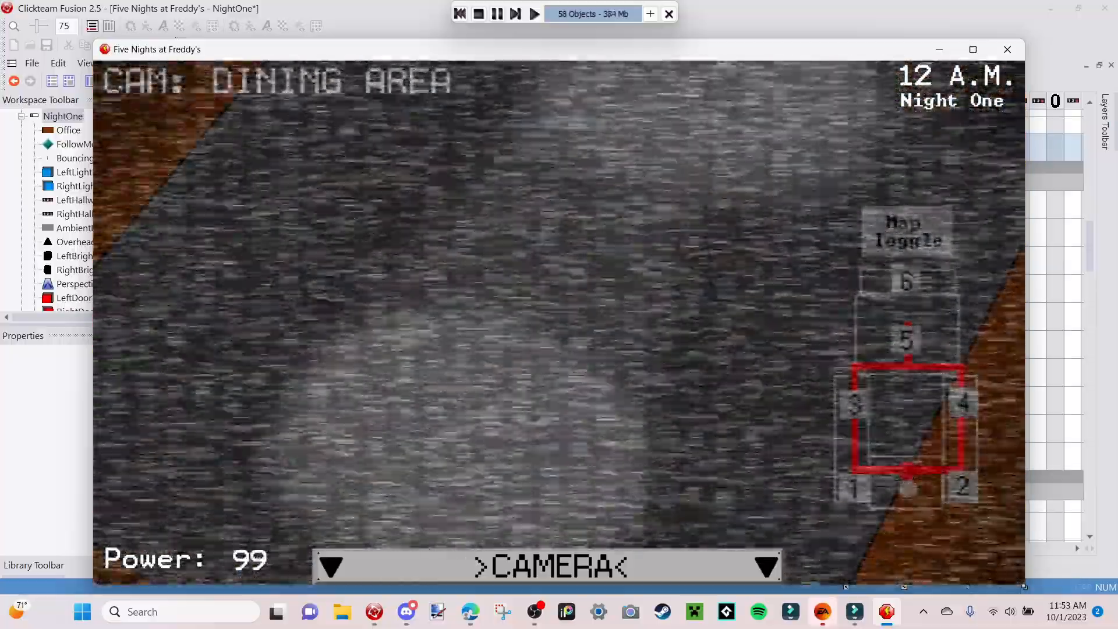
pyautogui.click(855, 405)
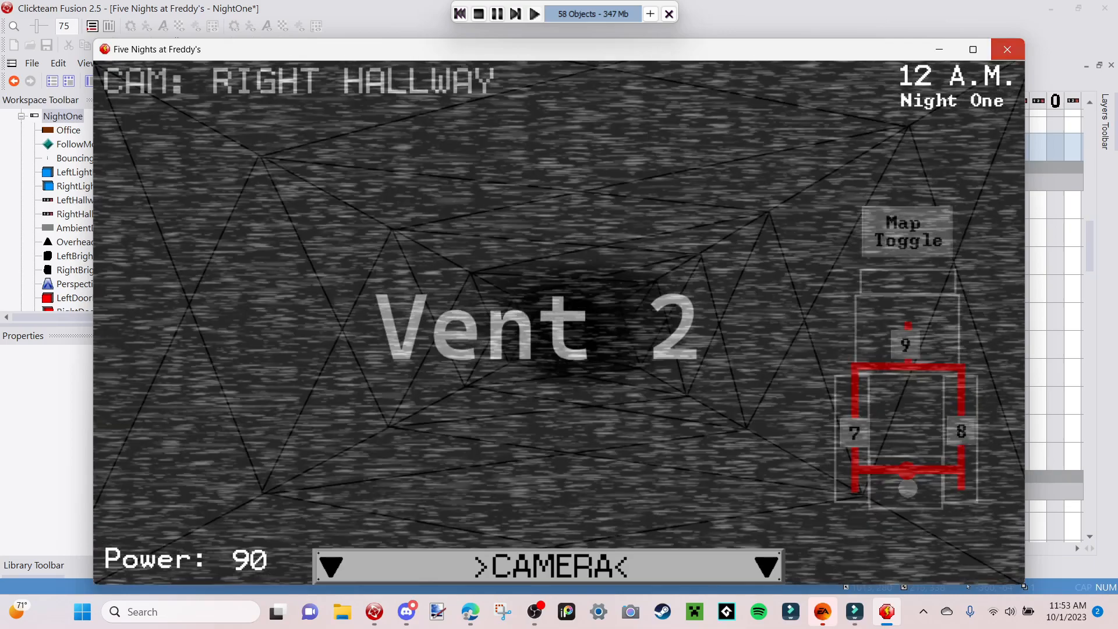
pyautogui.click(1007, 49)
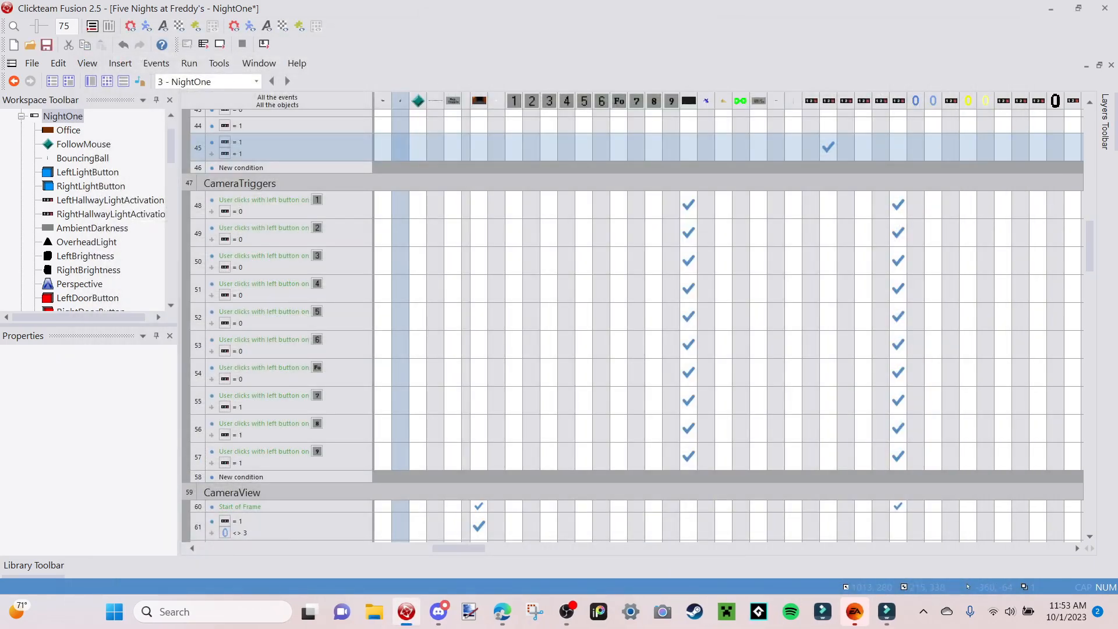
pyautogui.scroll(-3, 829, 204)
pyautogui.scroll(1, 291, 247)
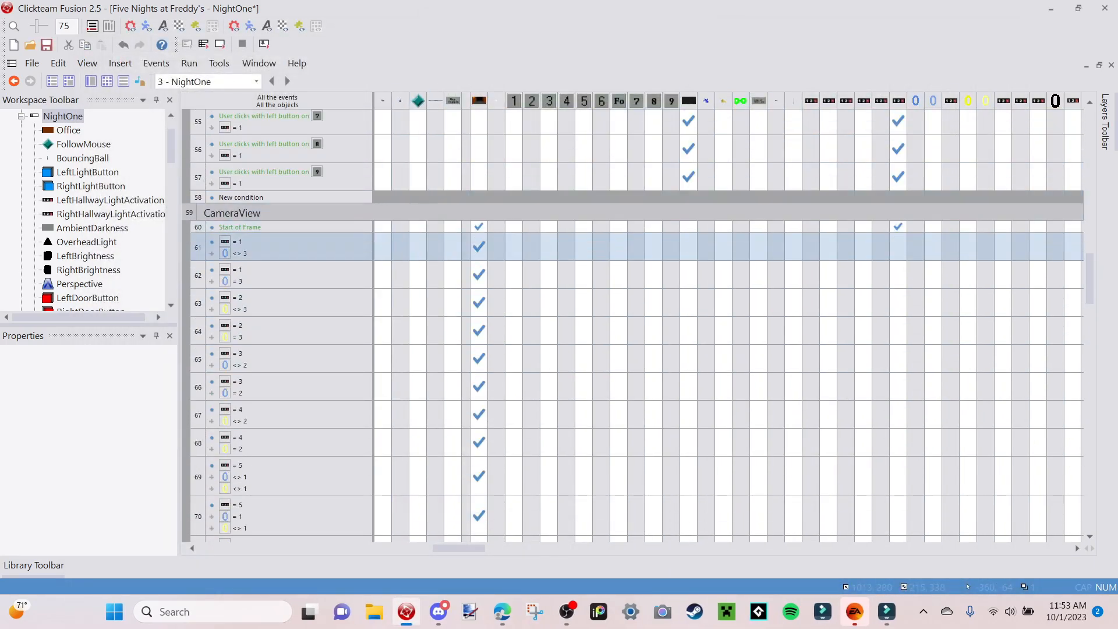
pyautogui.scroll(-5, 583, 404)
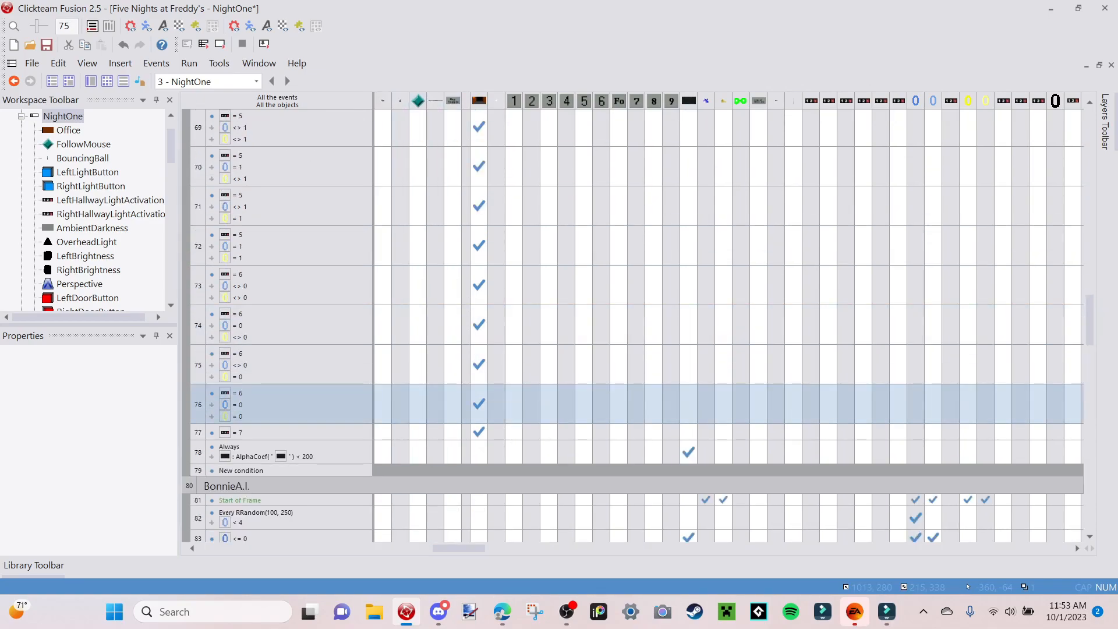
pyautogui.click(241, 470)
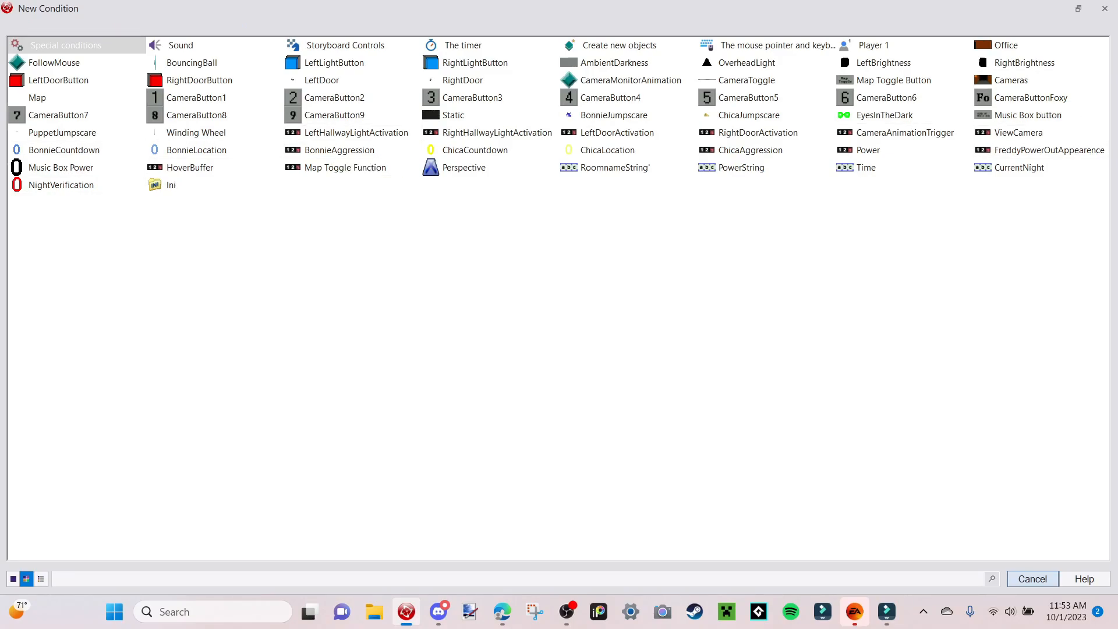
pyautogui.rightClick(1028, 132)
pyautogui.click(1013, 277)
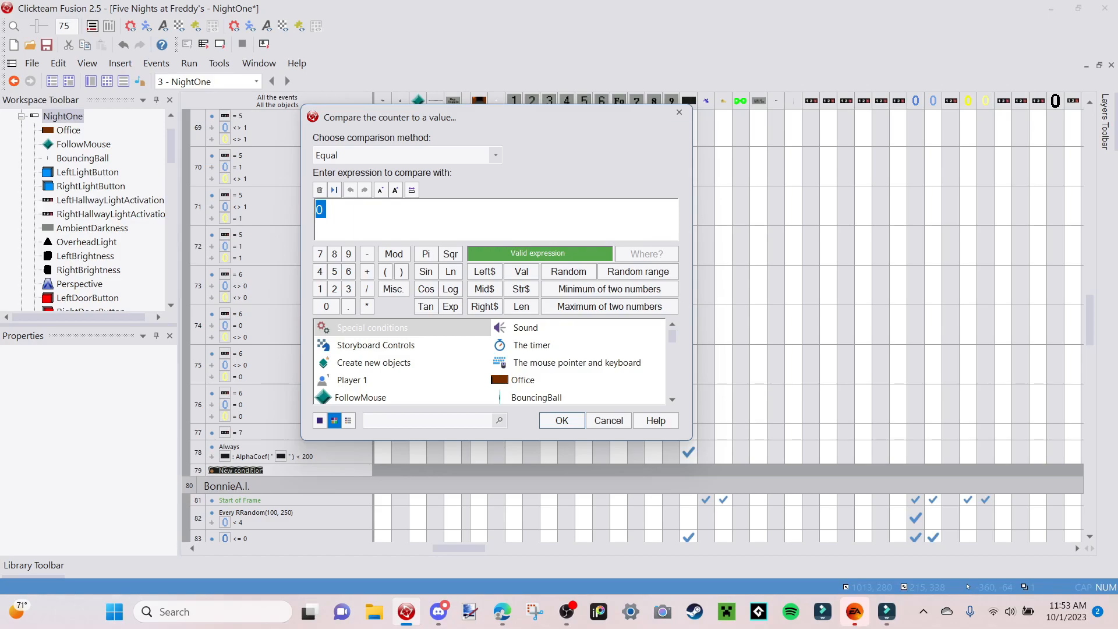
pyautogui.click(679, 112)
# Add a new event in the CameraView group with the condition that the ViewCamera counter equals 8.
pyautogui.scroll(6, 809, 292)
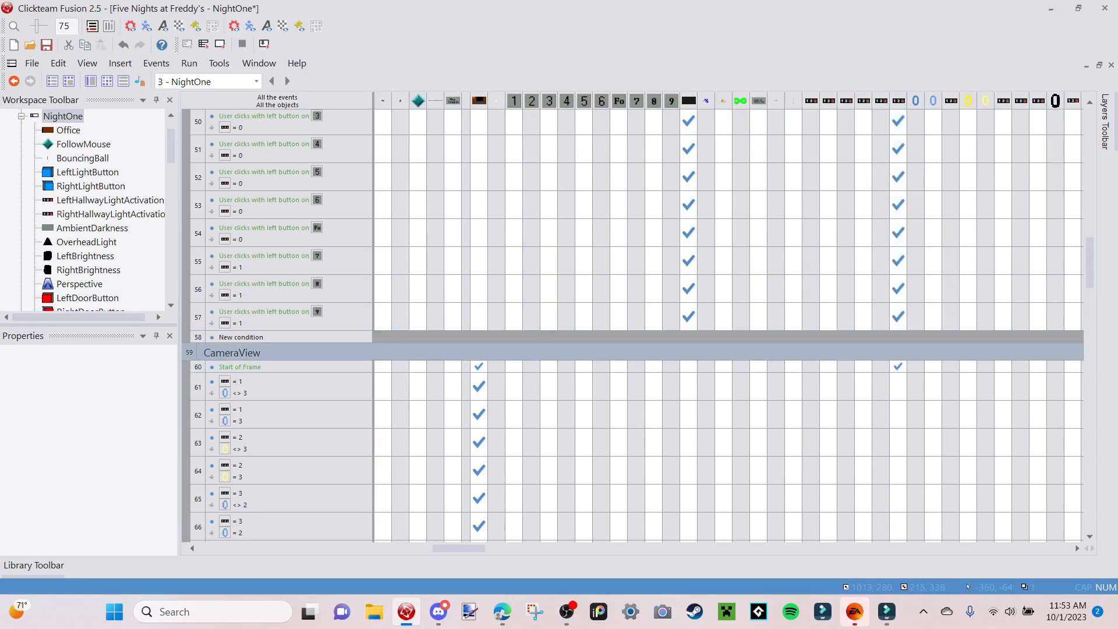
pyautogui.scroll(-5, 794, 316)
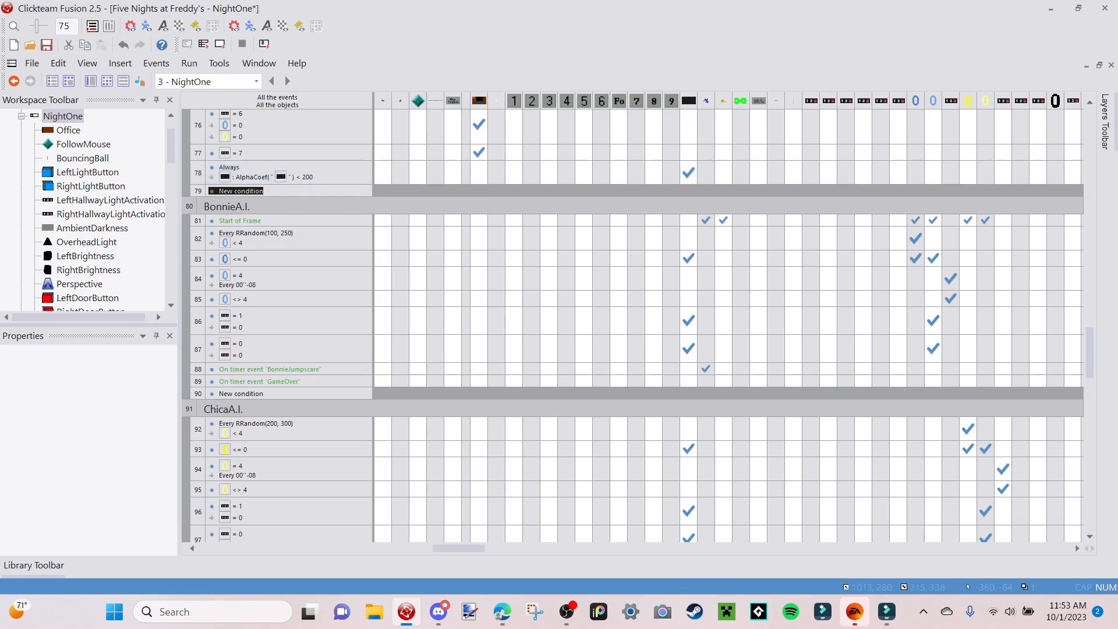
pyautogui.doubleClick(241, 191)
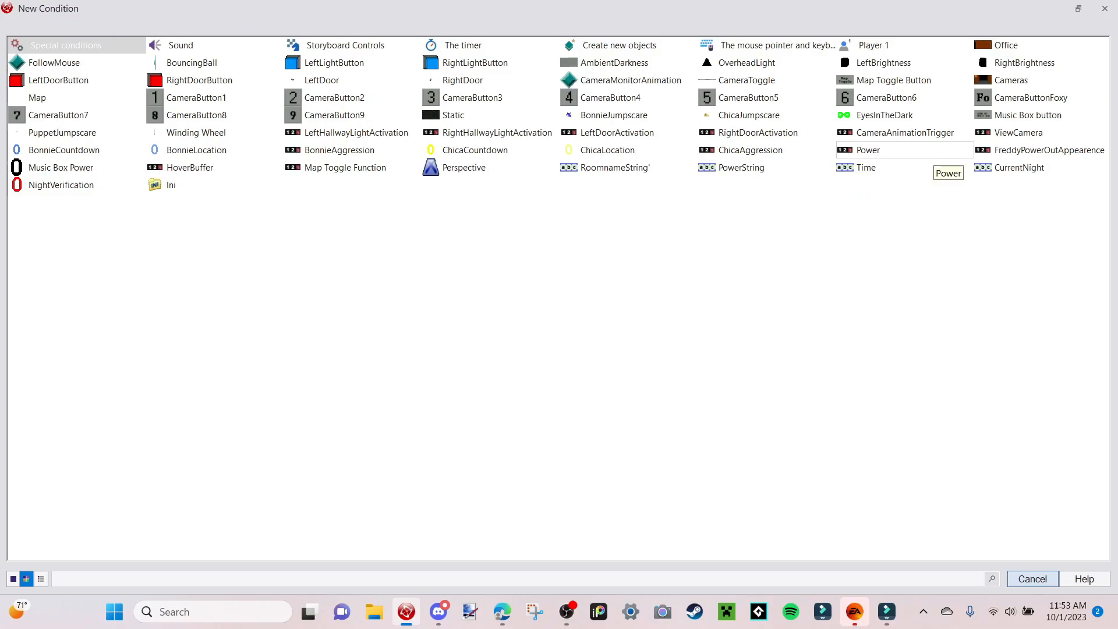
pyautogui.click(932, 150)
pyautogui.click(990, 278)
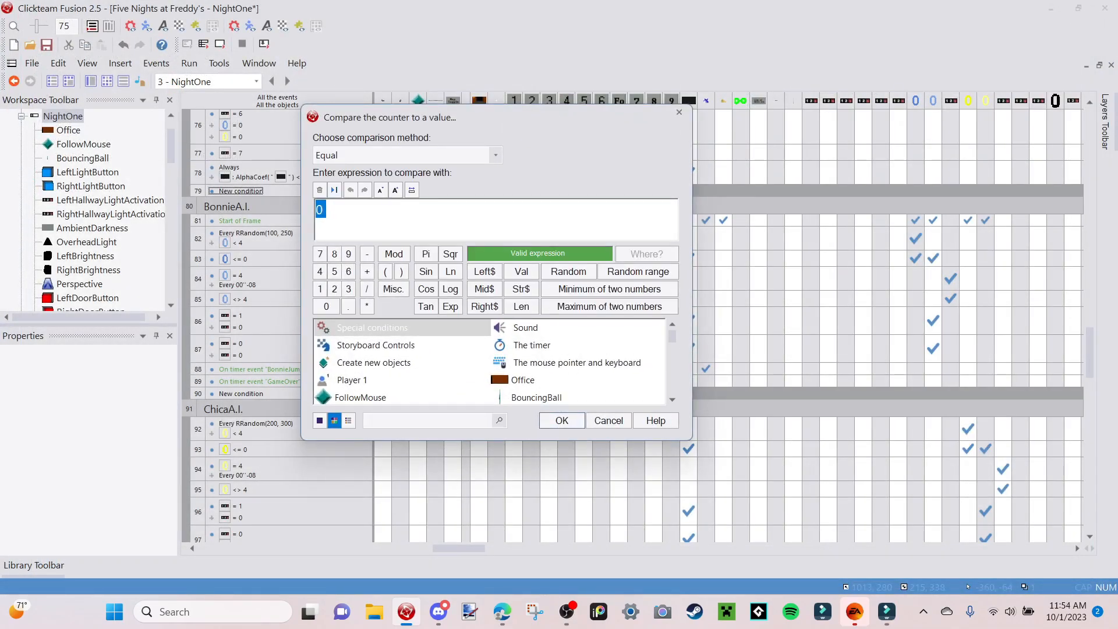
pyautogui.write('8')
pyautogui.press('Return')
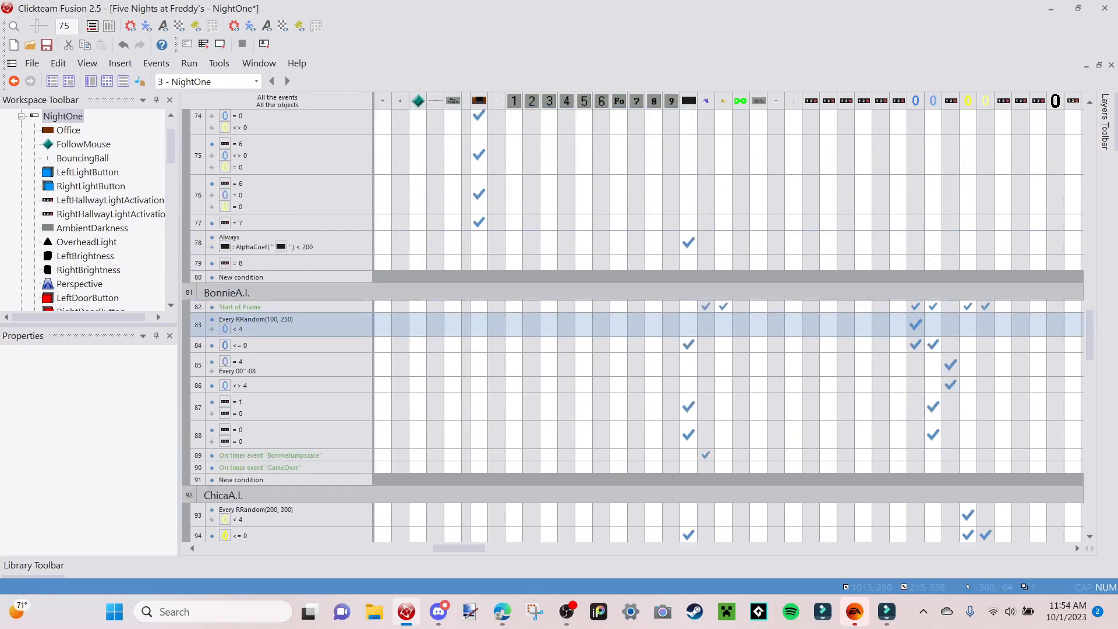
# Add an action to the ViewCamera = 8 event that changes the animation frame of the Cameras object.
pyautogui.scroll(2, 632, 326)
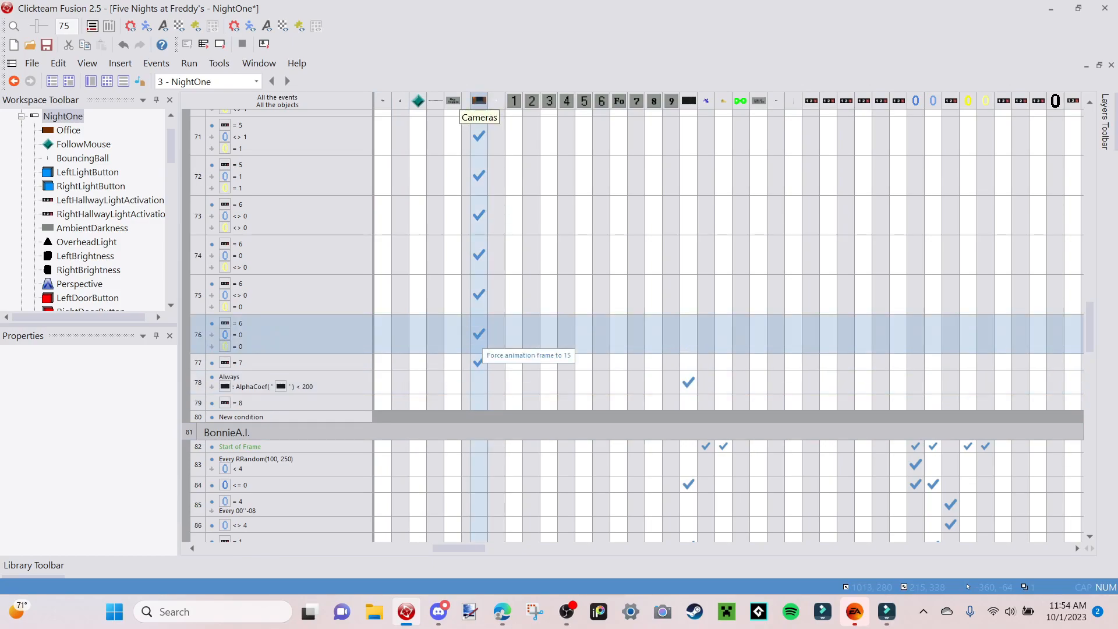
pyautogui.rightClick(481, 401)
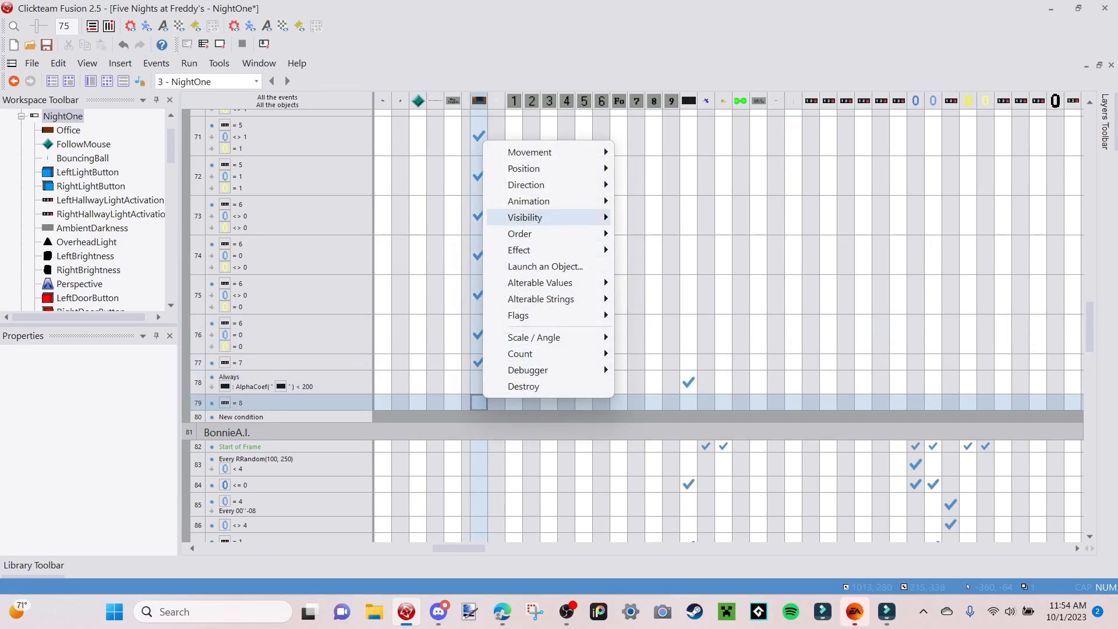
pyautogui.moveTo(524, 217)
pyautogui.moveTo(655, 237)
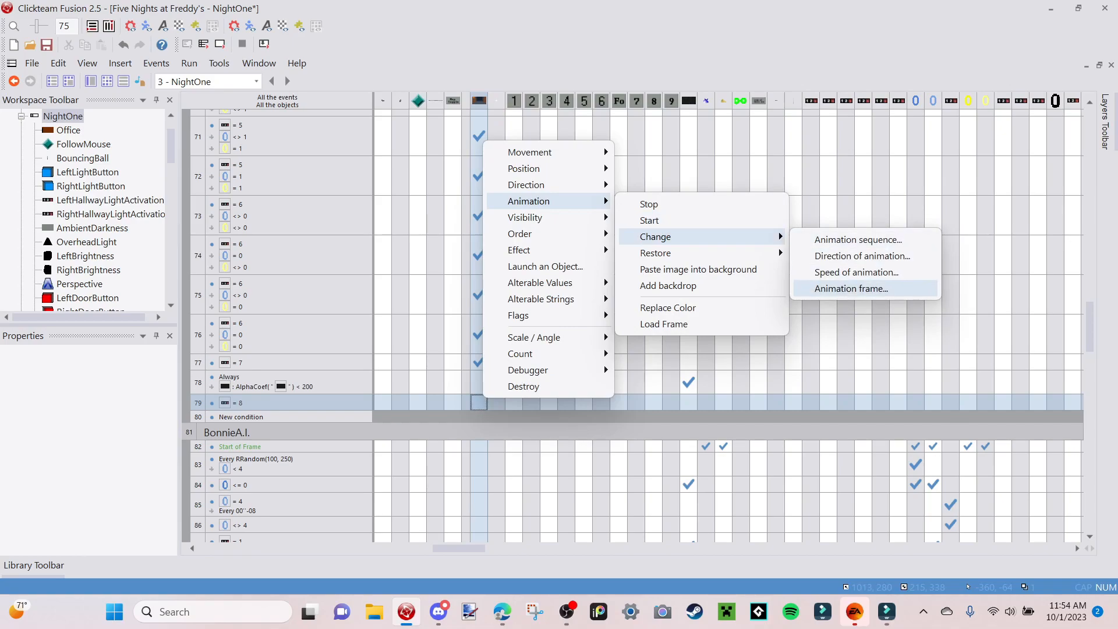
pyautogui.click(838, 287)
pyautogui.press('Return')
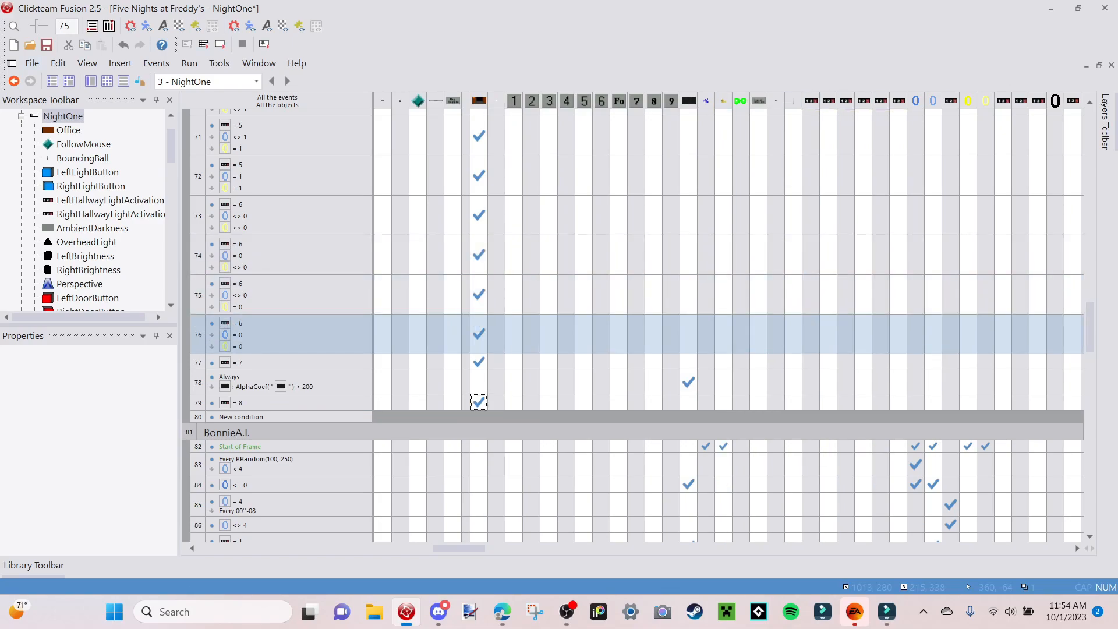
# Test-run the frame and end it, and review the frames of the Vents animation in the Cameras object.
pyautogui.press('F7')
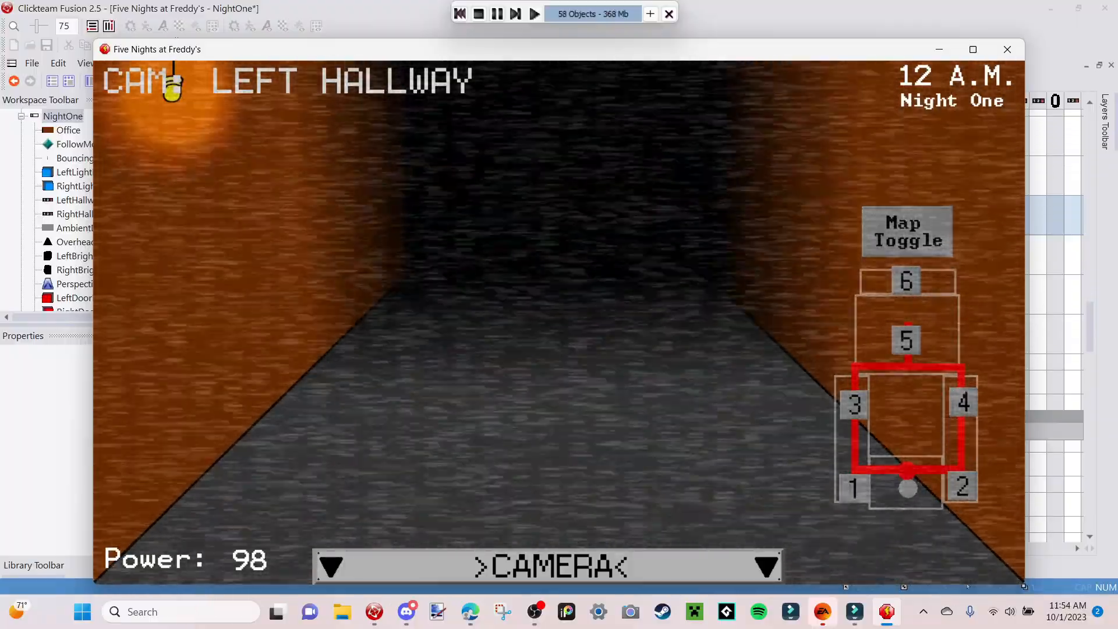
pyautogui.hotkey('alt', 'F4')
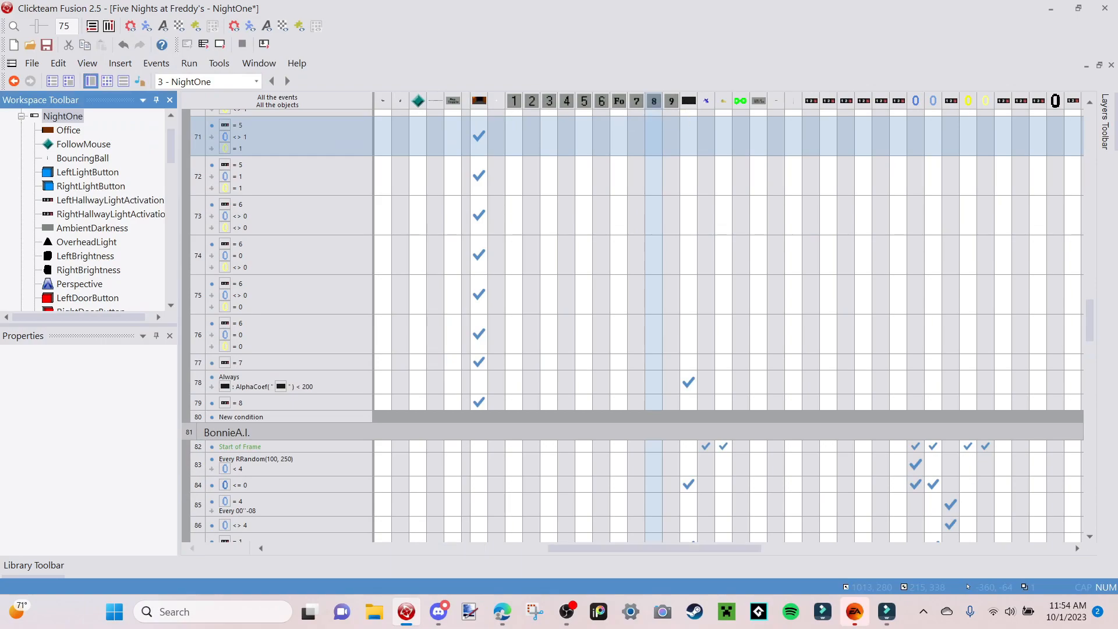
pyautogui.hotkey('ctrl', 'm')
pyautogui.doubleClick(670, 504)
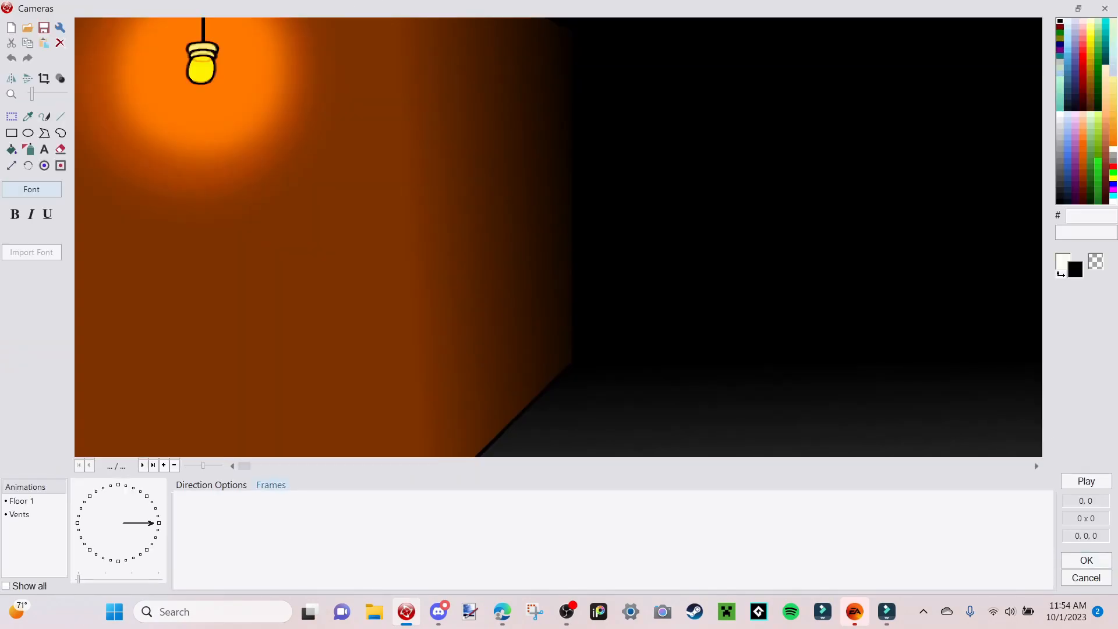
pyautogui.click(20, 514)
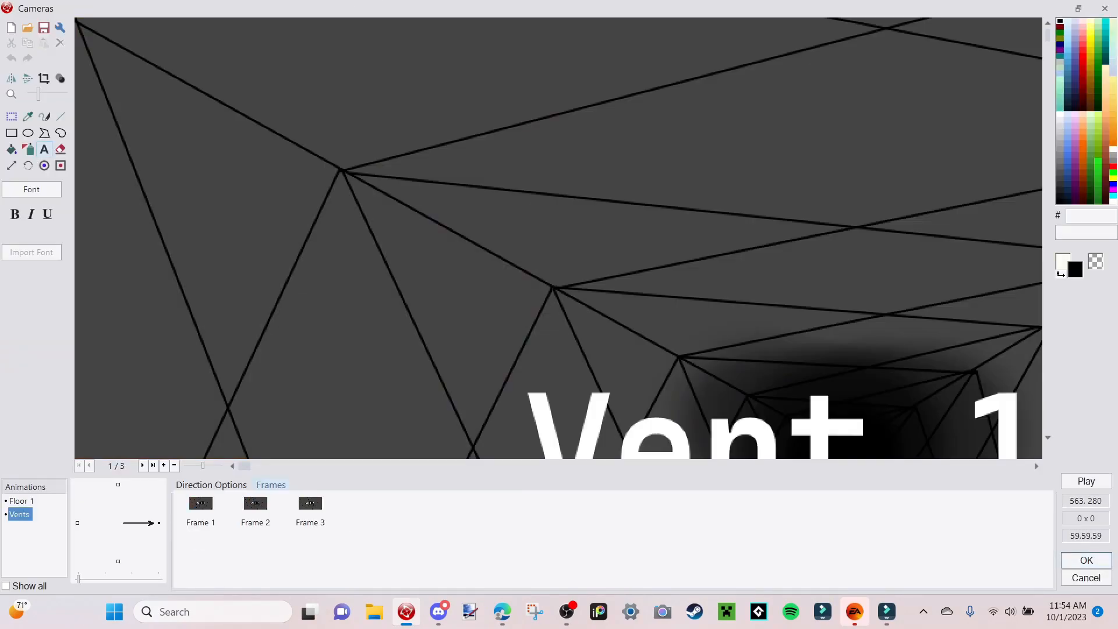
pyautogui.scroll(-1, 730, 344)
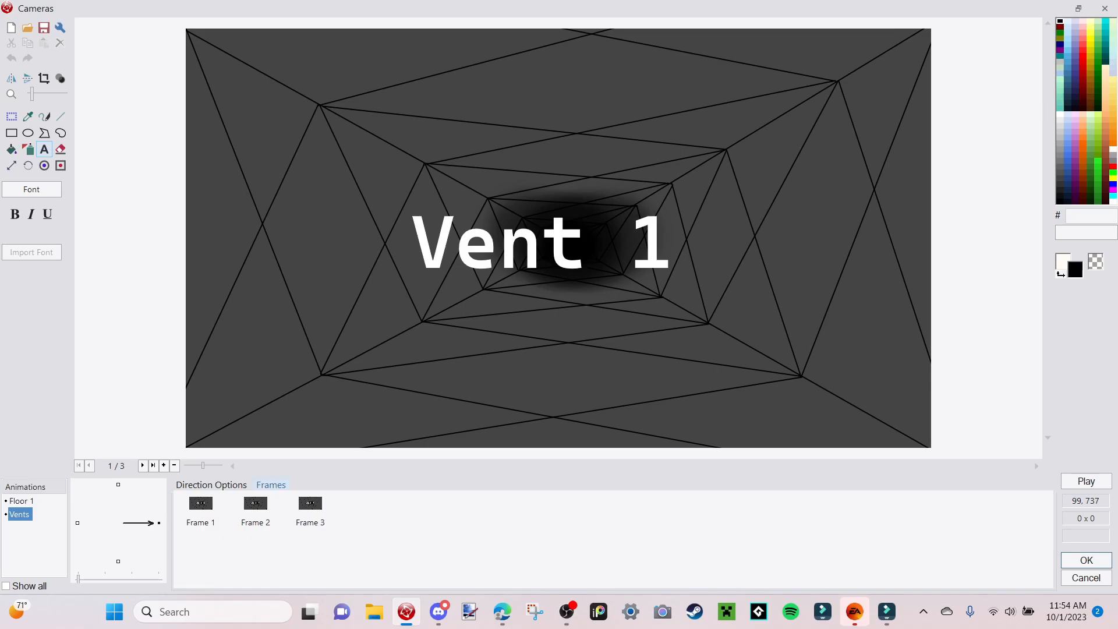
pyautogui.press('Return')
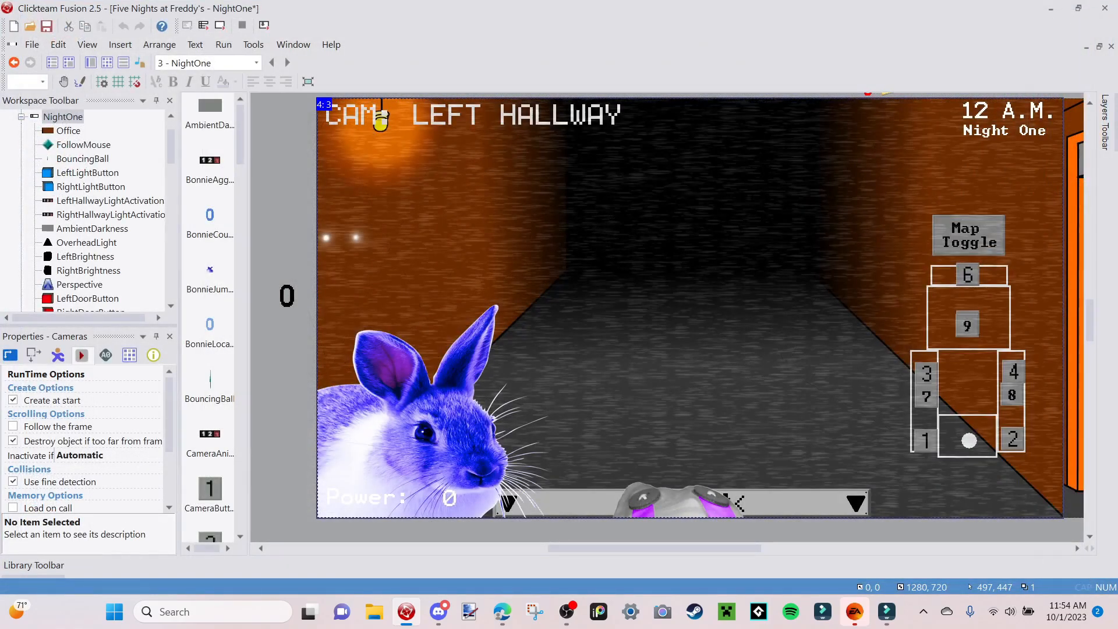
# Return to the event editor and add a new CameraView event with the condition that ViewCamera equals 9.
pyautogui.click(108, 61)
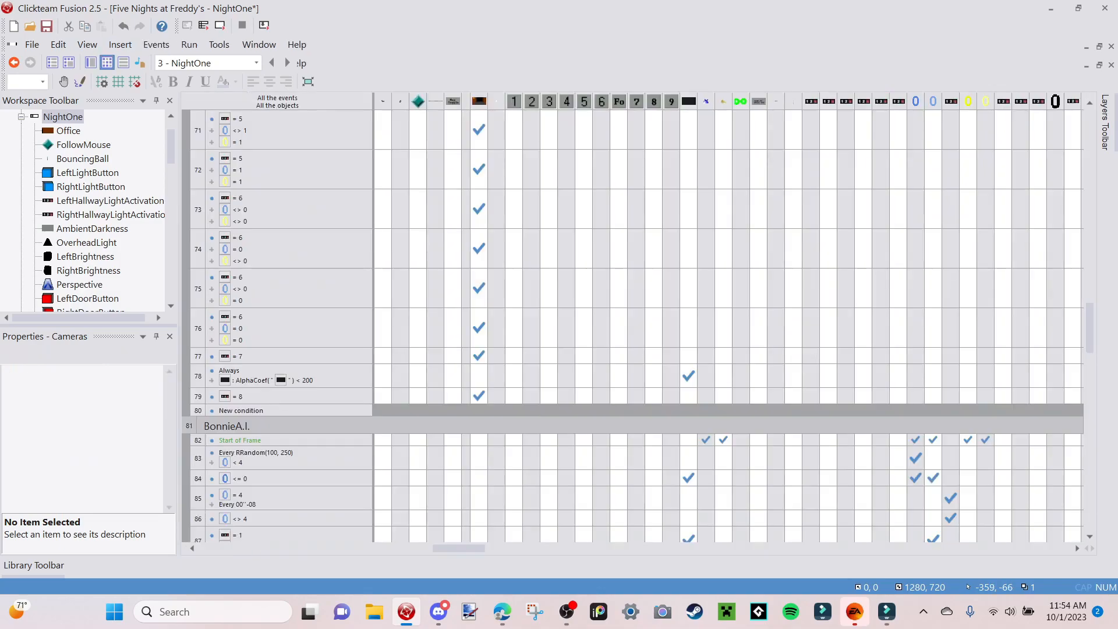
pyautogui.click(241, 410)
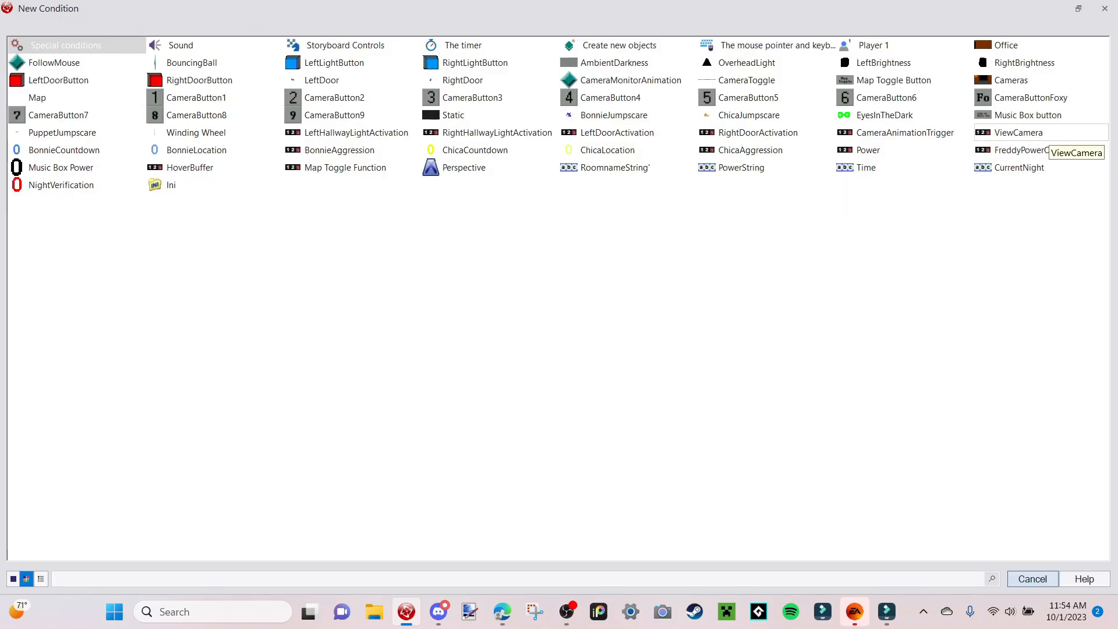
pyautogui.click(1019, 132)
pyautogui.click(1019, 271)
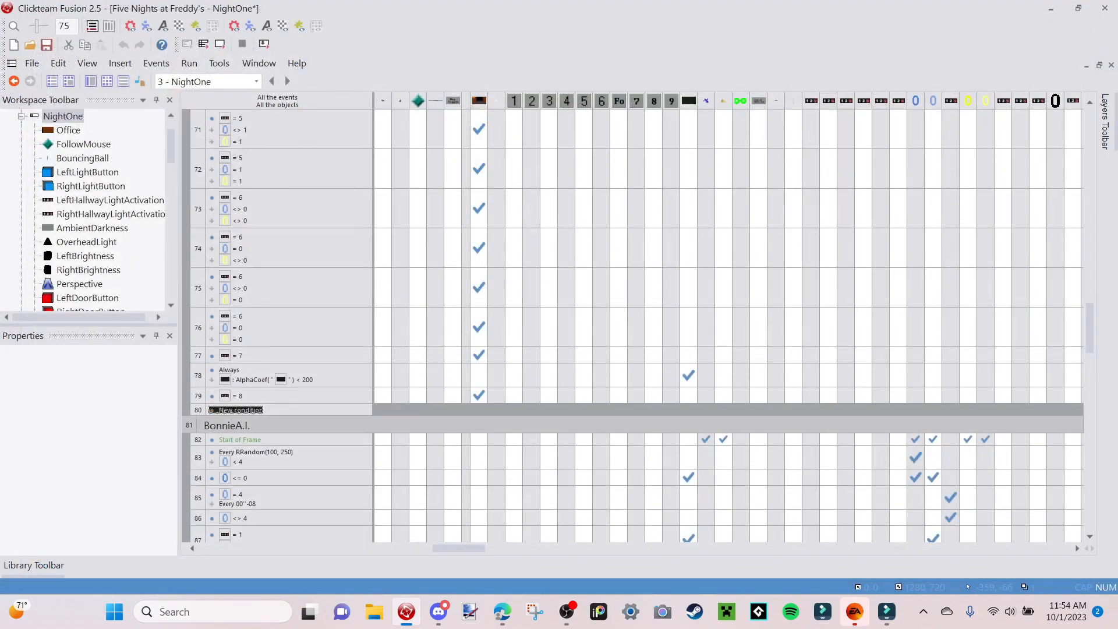
pyautogui.write('9')
pyautogui.click(563, 420)
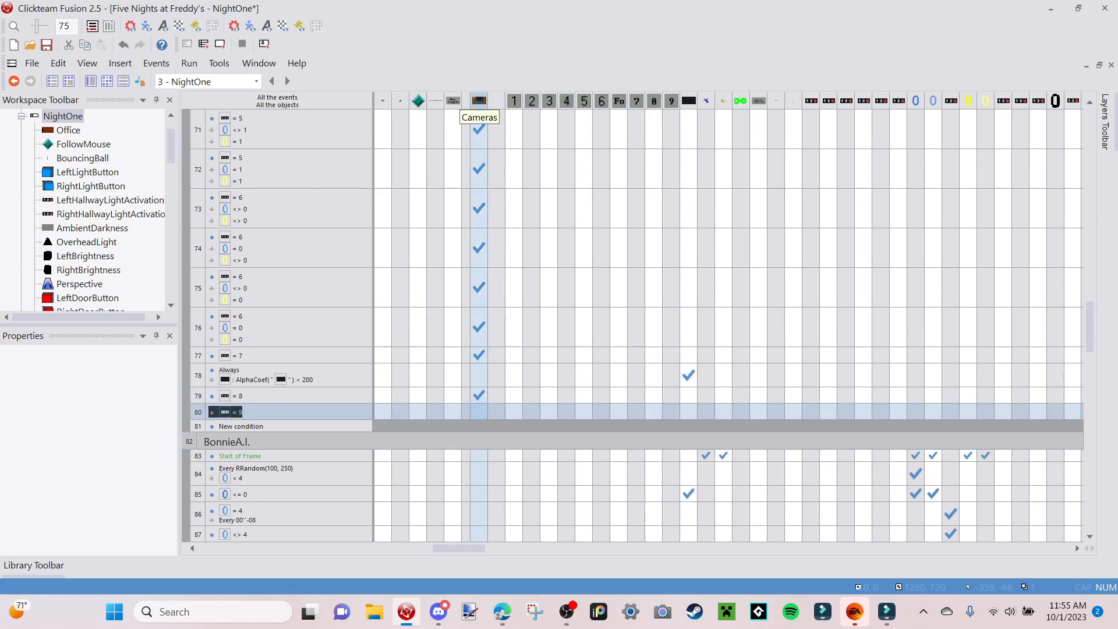
# Add an action to the ViewCamera = 9 event that forces the animation frame of the Cameras object to 10.
pyautogui.click(479, 412)
pyautogui.moveTo(525, 212)
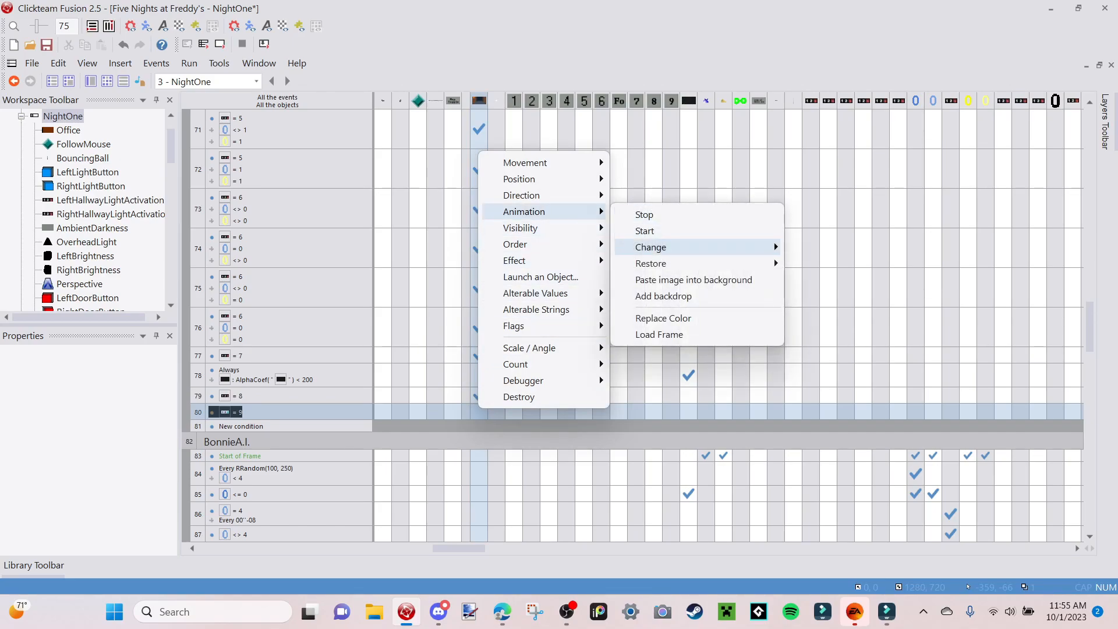
pyautogui.moveTo(650, 247)
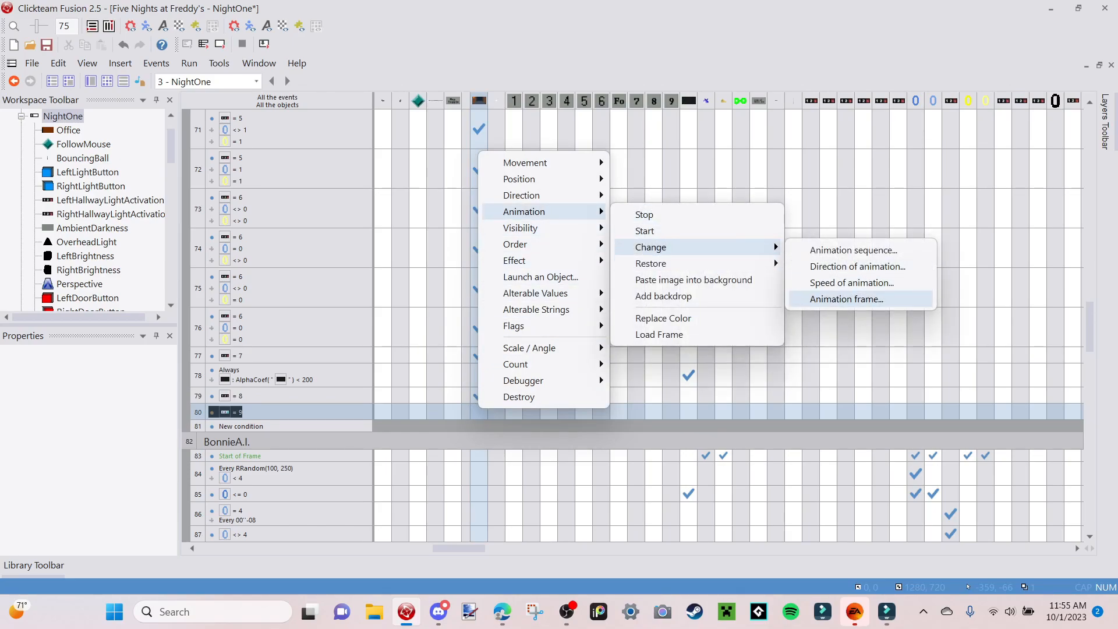
pyautogui.click(846, 299)
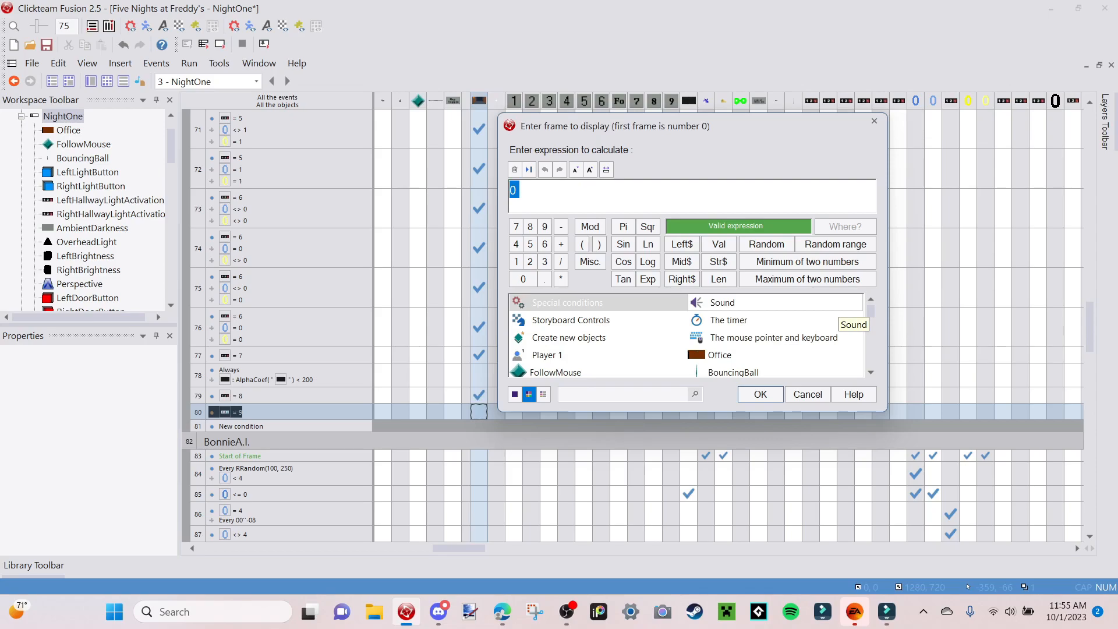
pyautogui.write('10')
pyautogui.press('Return')
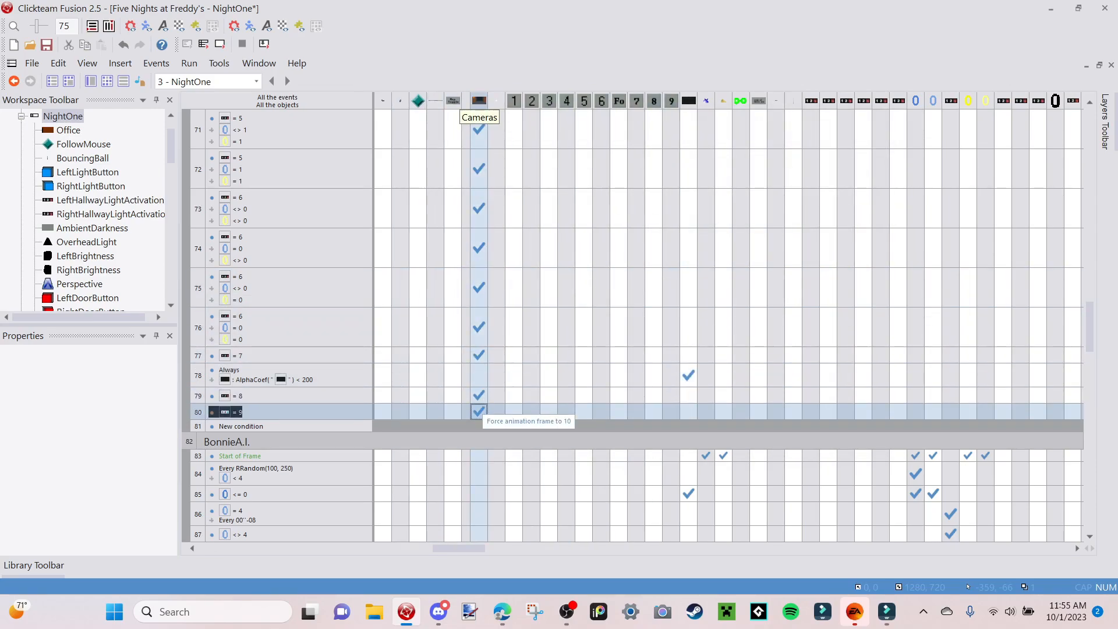
# Change the animation frame in the Cameras action of the ViewCamera = 9 event to 1.
pyautogui.rightClick(479, 411)
pyautogui.click(542, 380)
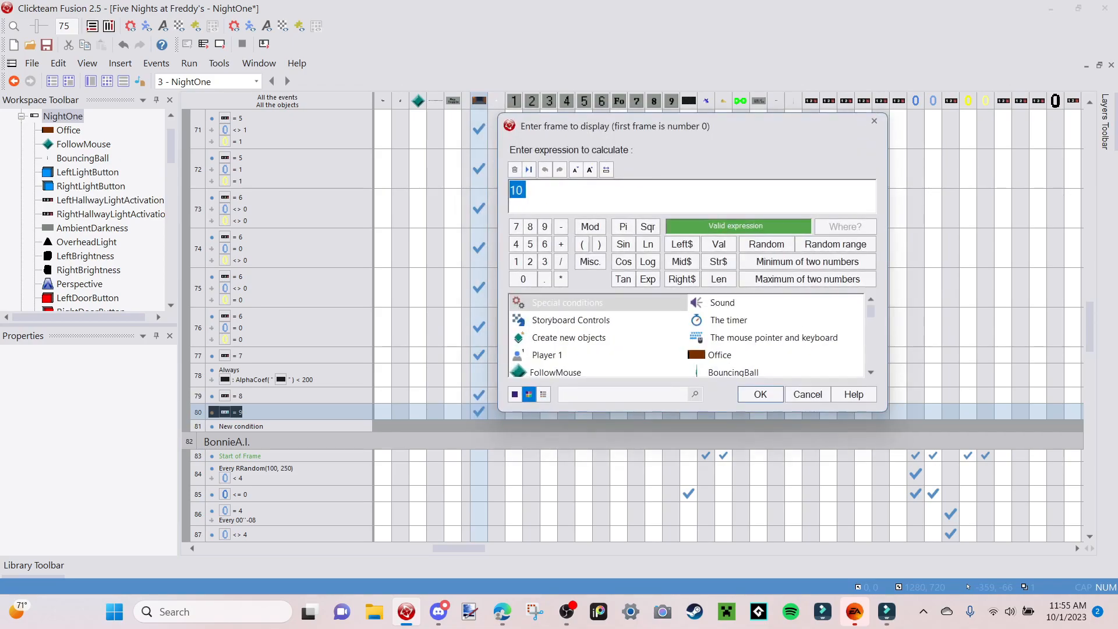
pyautogui.write('1')
pyautogui.press('Return')
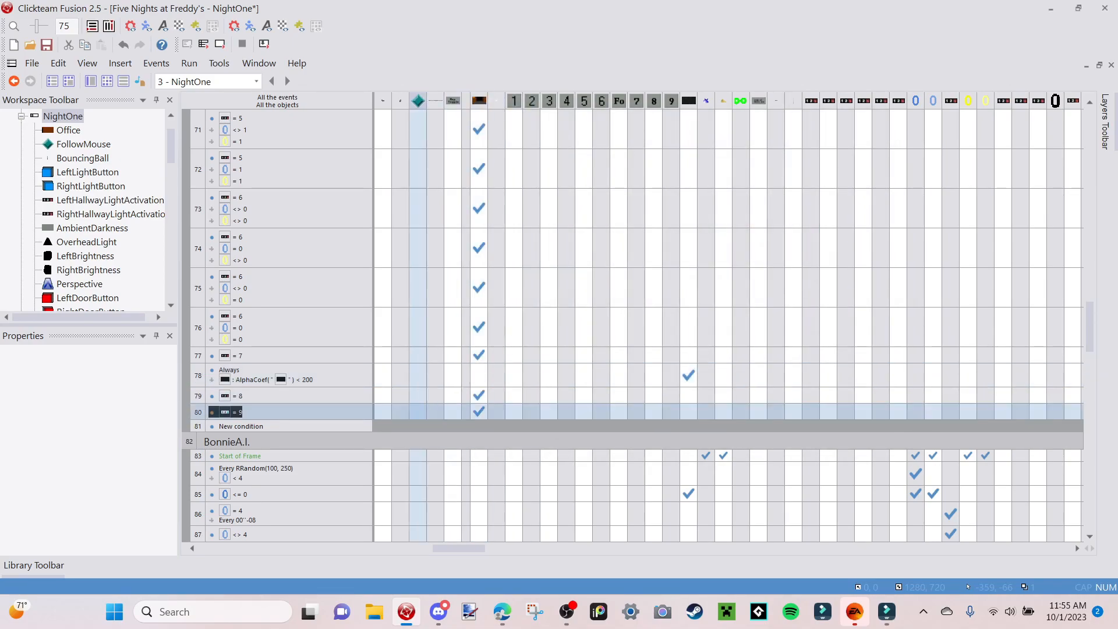
# Add a new CameraView event with the condition that the ViewCamera counter equals 10.
pyautogui.click(240, 426)
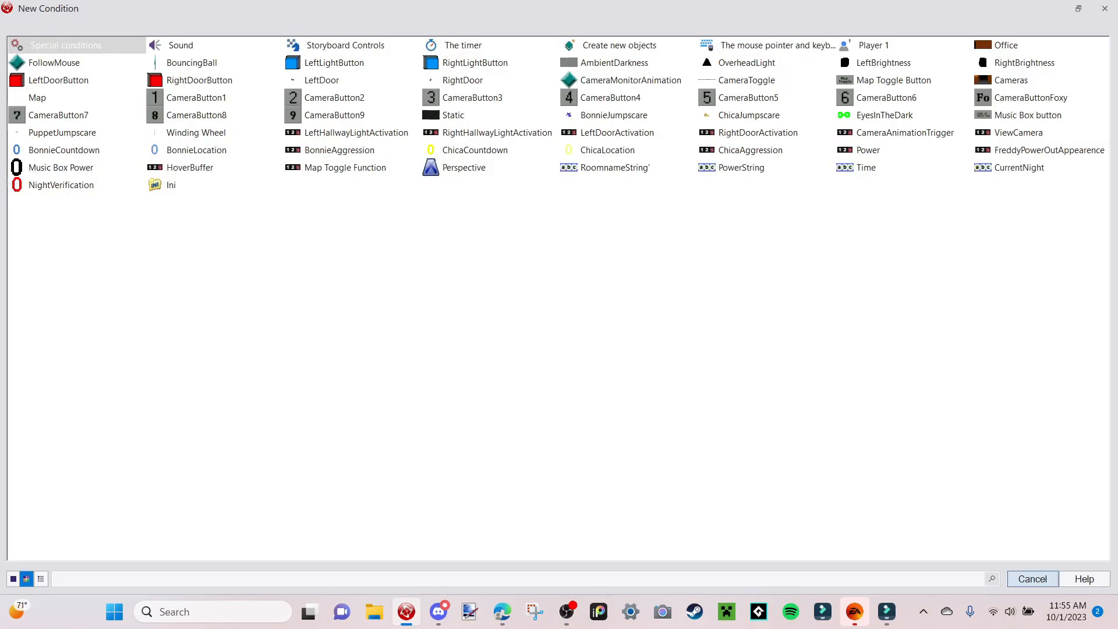
pyautogui.click(1019, 133)
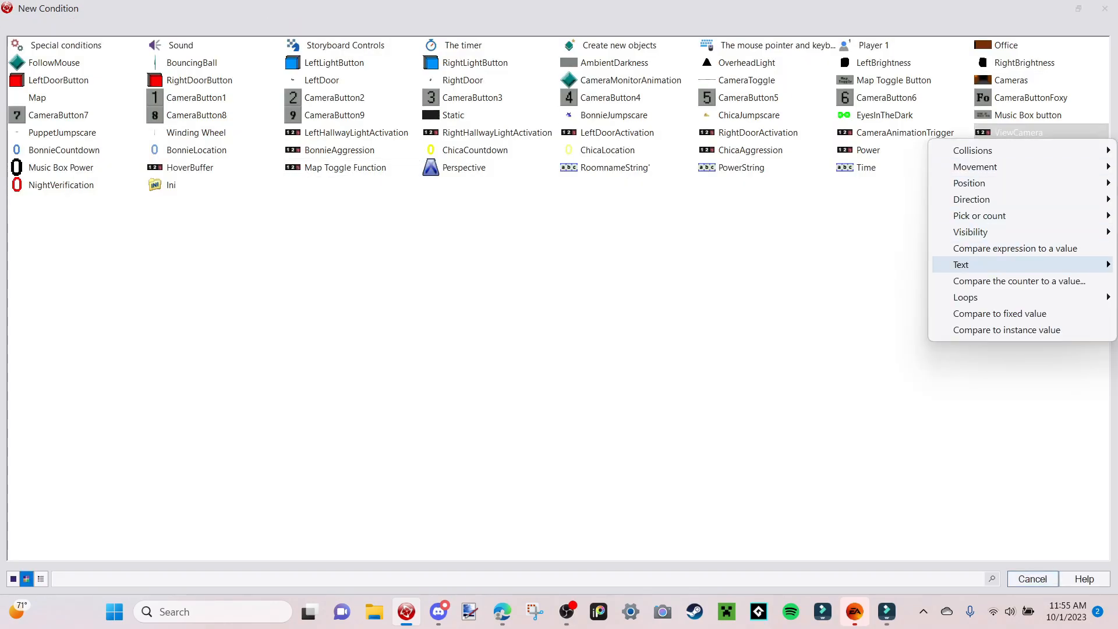
pyautogui.click(1020, 281)
pyautogui.write('10')
pyautogui.press('Return')
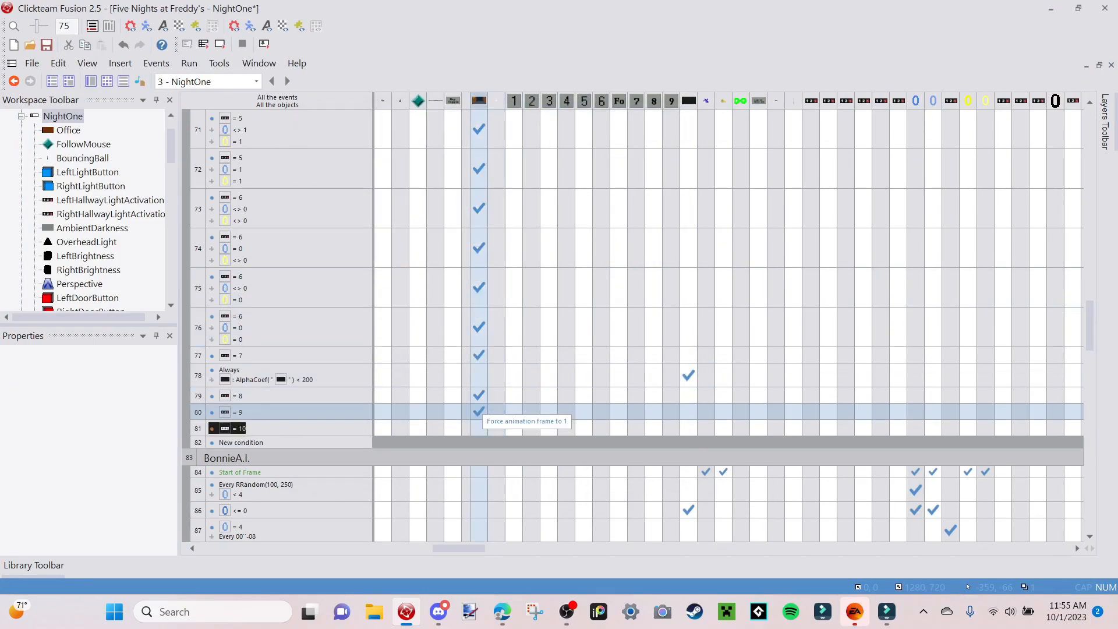
# Add an action to the ViewCamera = 10 event that forces the animation frame of the Cameras object to 2.
pyautogui.click(479, 429)
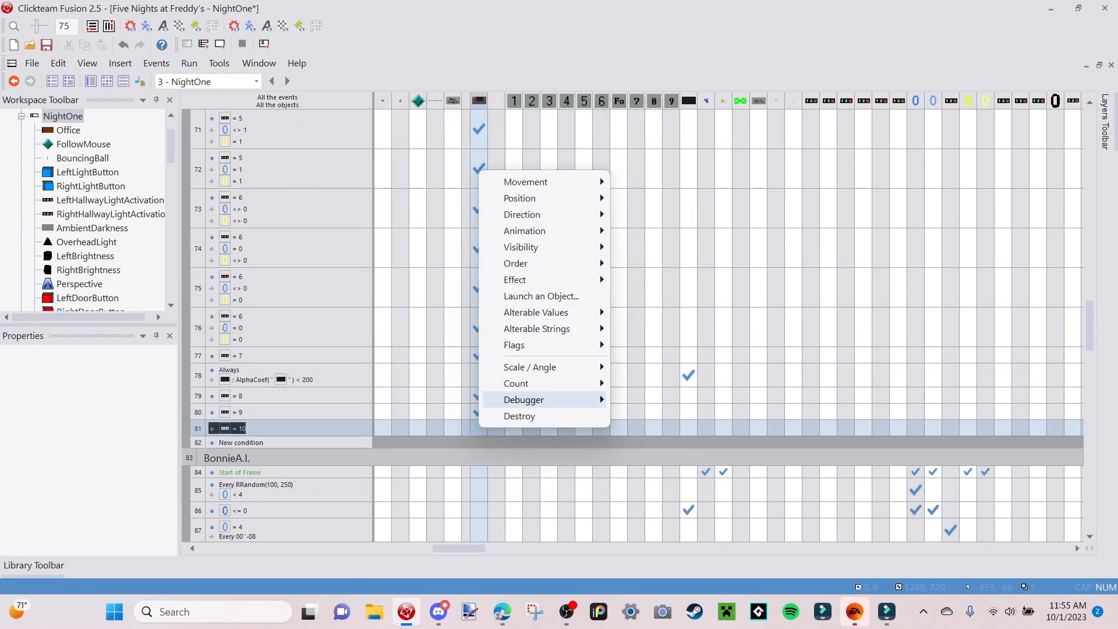
pyautogui.moveTo(524, 231)
pyautogui.moveTo(651, 266)
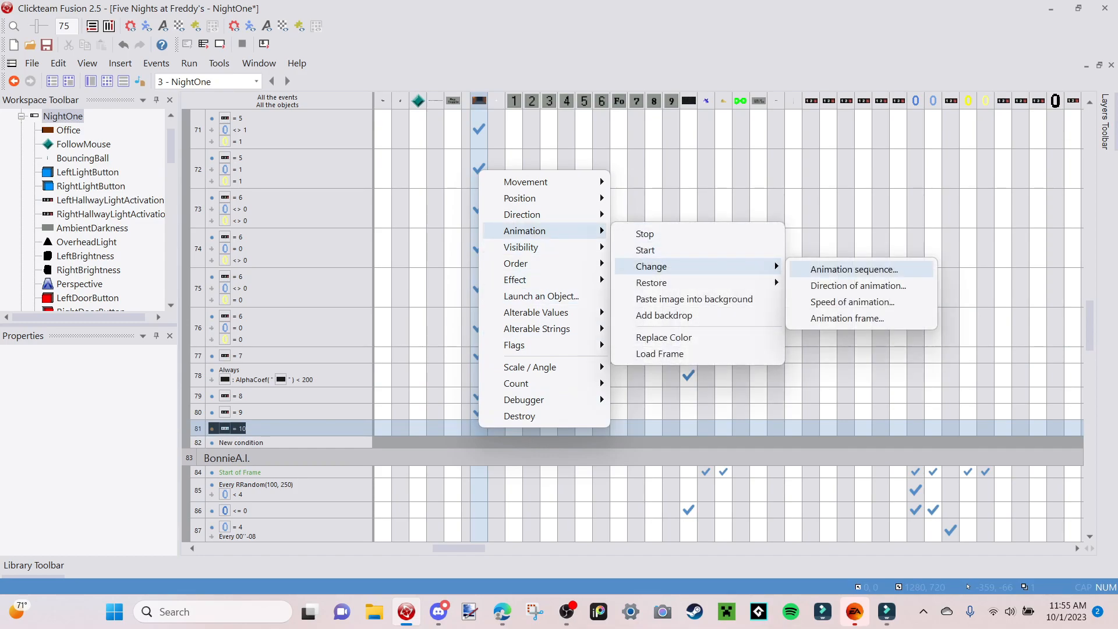
pyautogui.click(847, 318)
pyautogui.write('2')
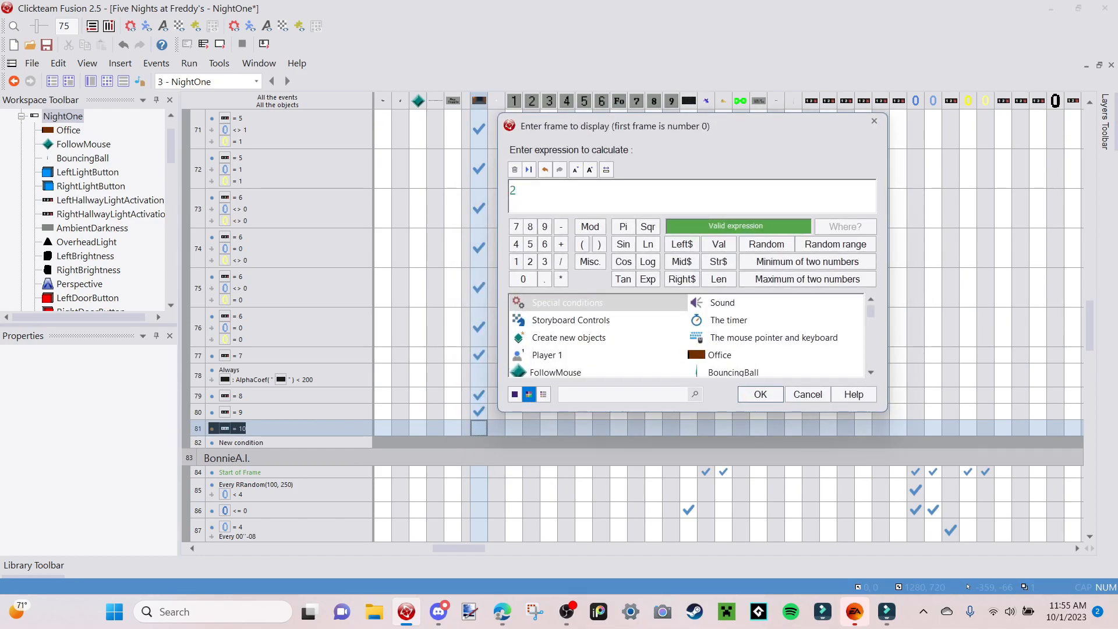
pyautogui.press('Return')
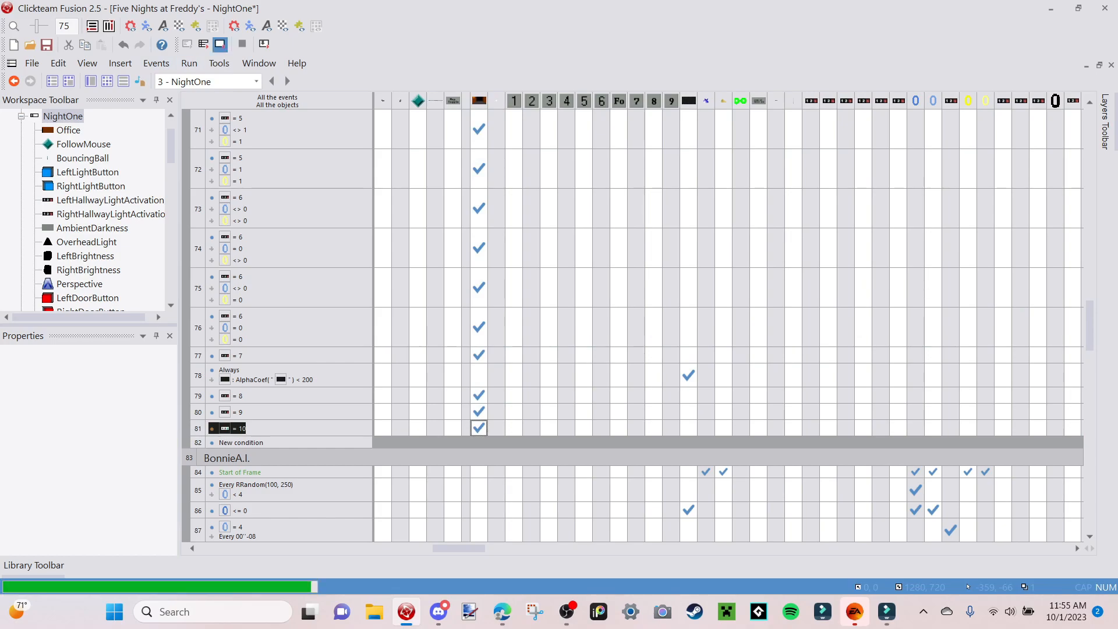
# Test-run the frame in a maximized window, raise the camera monitor and switch between the regular room cameras.
pyautogui.click(219, 45)
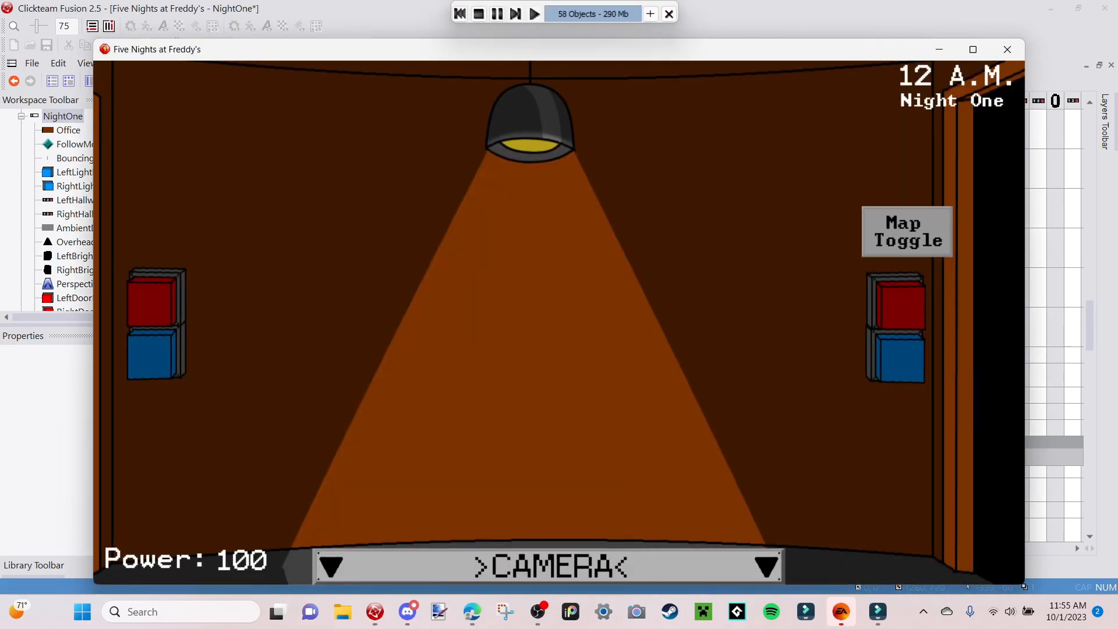
pyautogui.click(973, 49)
pyautogui.moveTo(559, 607)
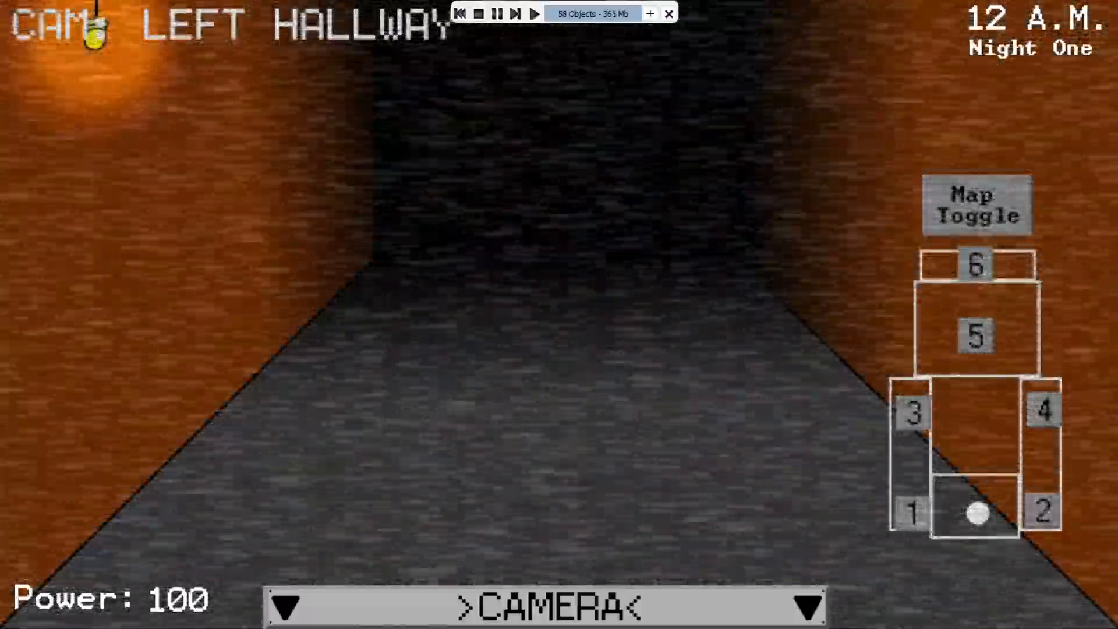
pyautogui.click(977, 264)
pyautogui.click(976, 336)
pyautogui.click(913, 413)
pyautogui.click(1043, 410)
pyautogui.click(1045, 511)
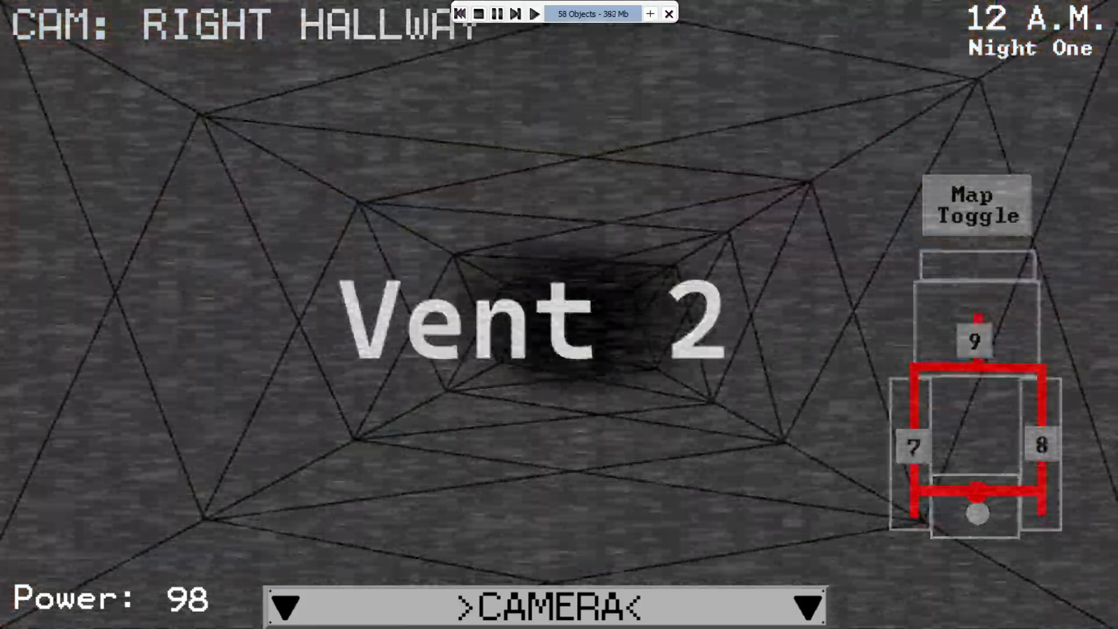
# Check the vent cameras with buttons 9, 8 and 7, lower the camera monitor and end the test run.
pyautogui.click(975, 341)
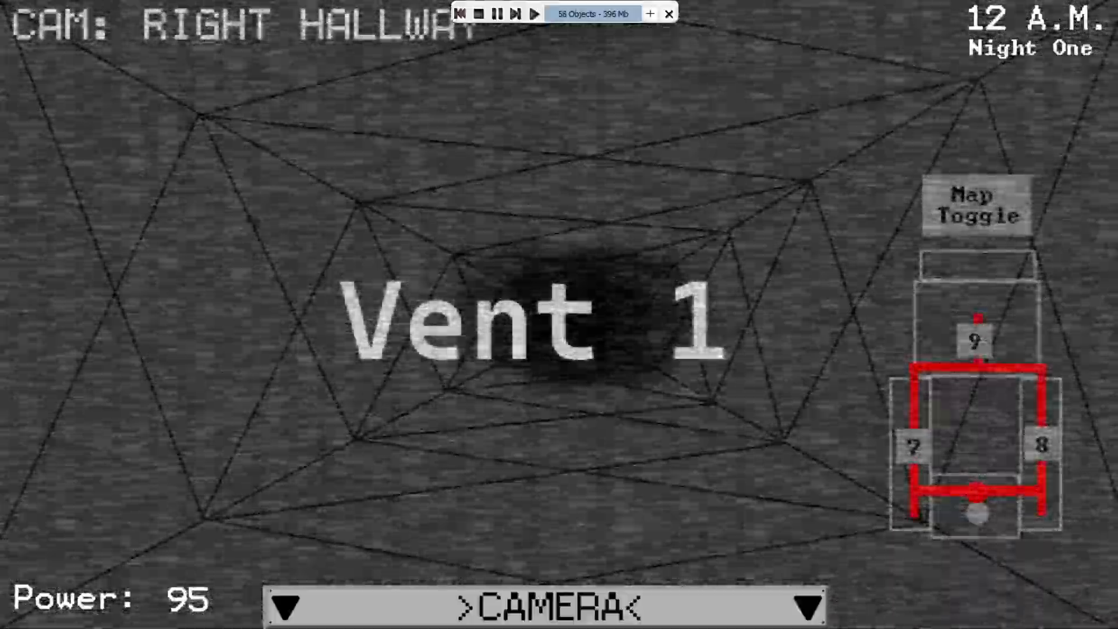
pyautogui.click(976, 341)
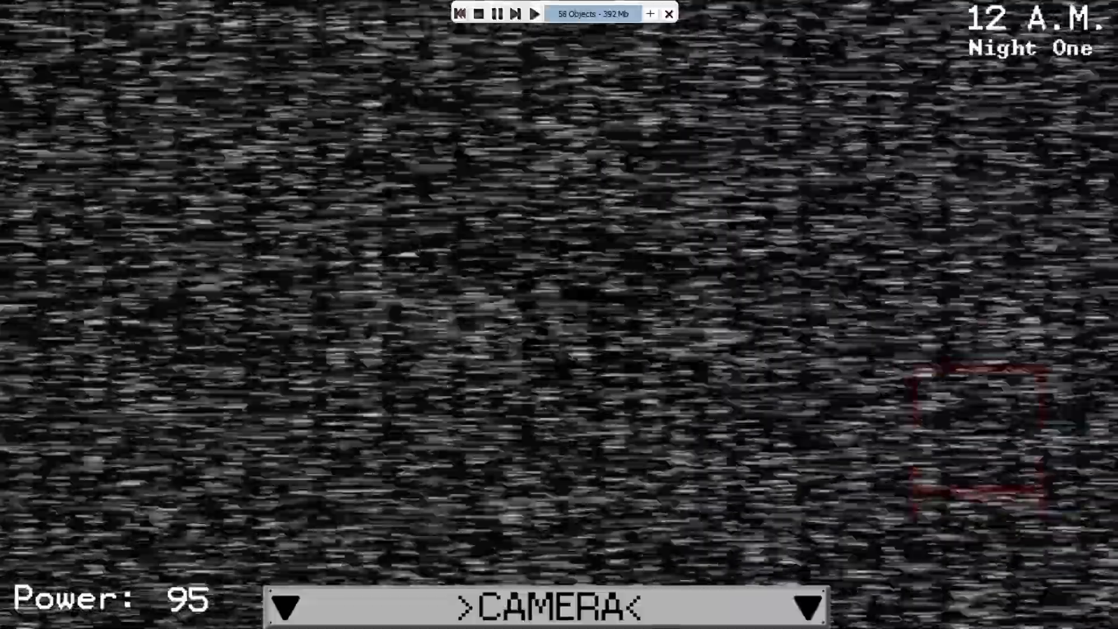
pyautogui.click(1041, 445)
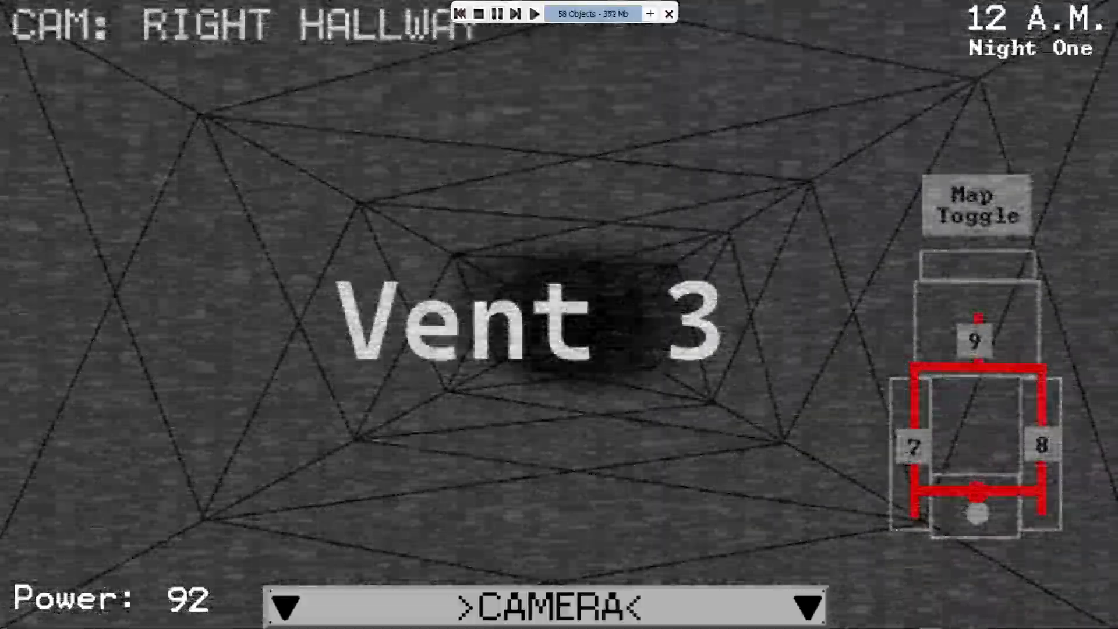
pyautogui.click(1041, 444)
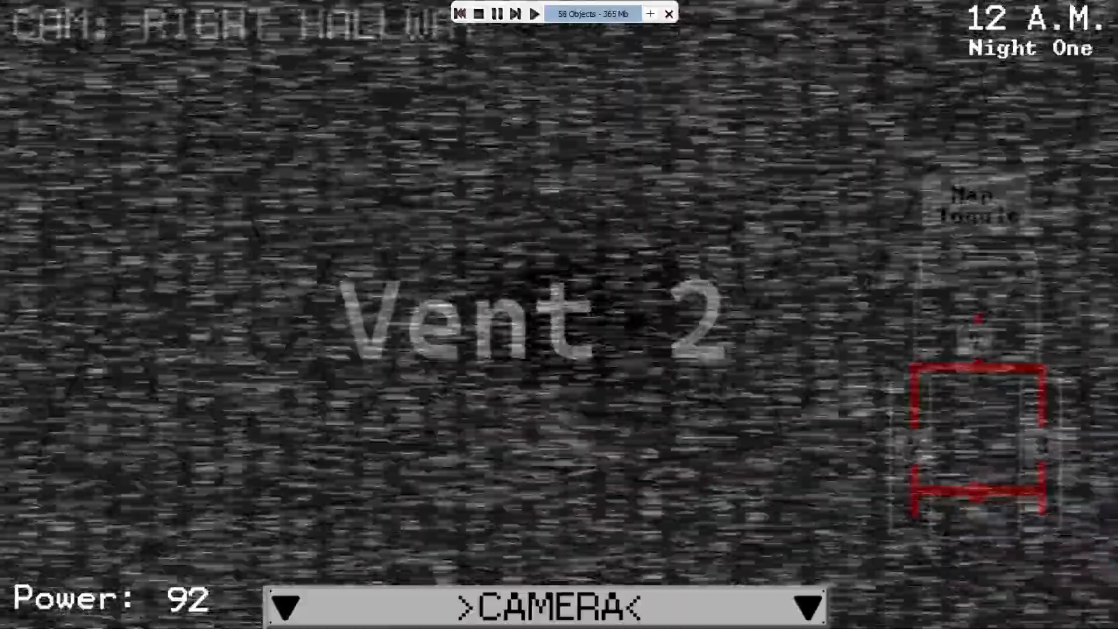
pyautogui.click(914, 446)
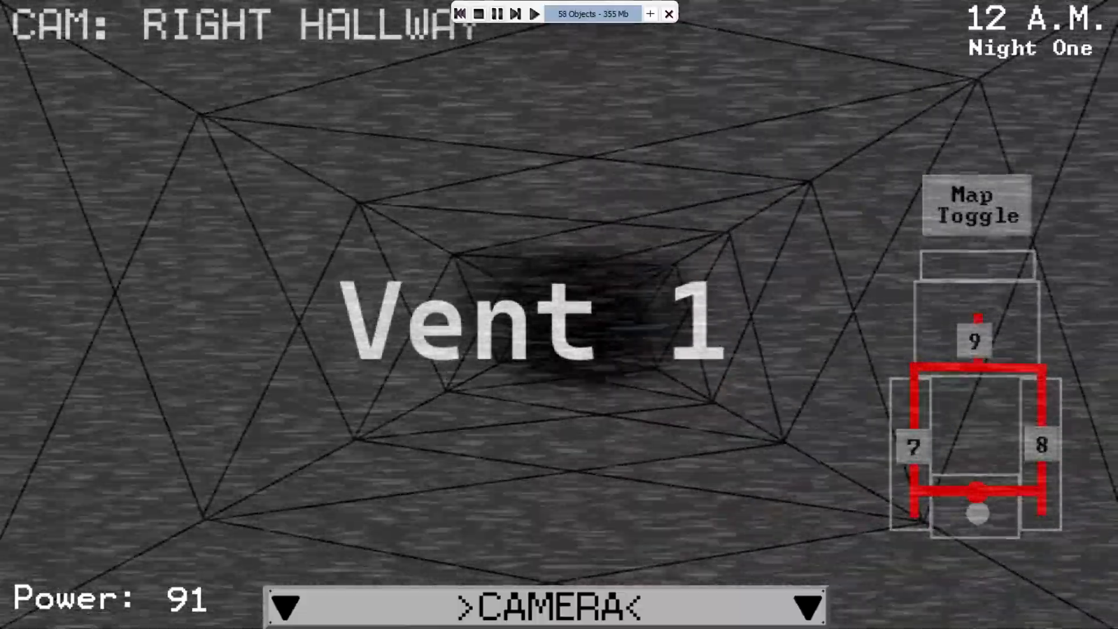
pyautogui.moveTo(547, 607)
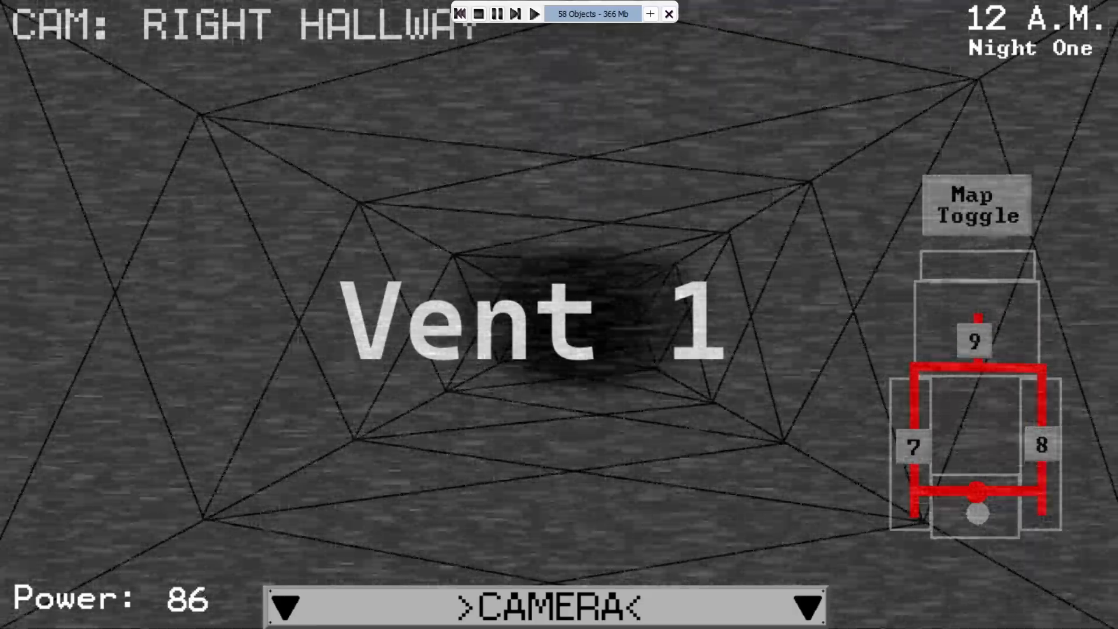
pyautogui.click(974, 340)
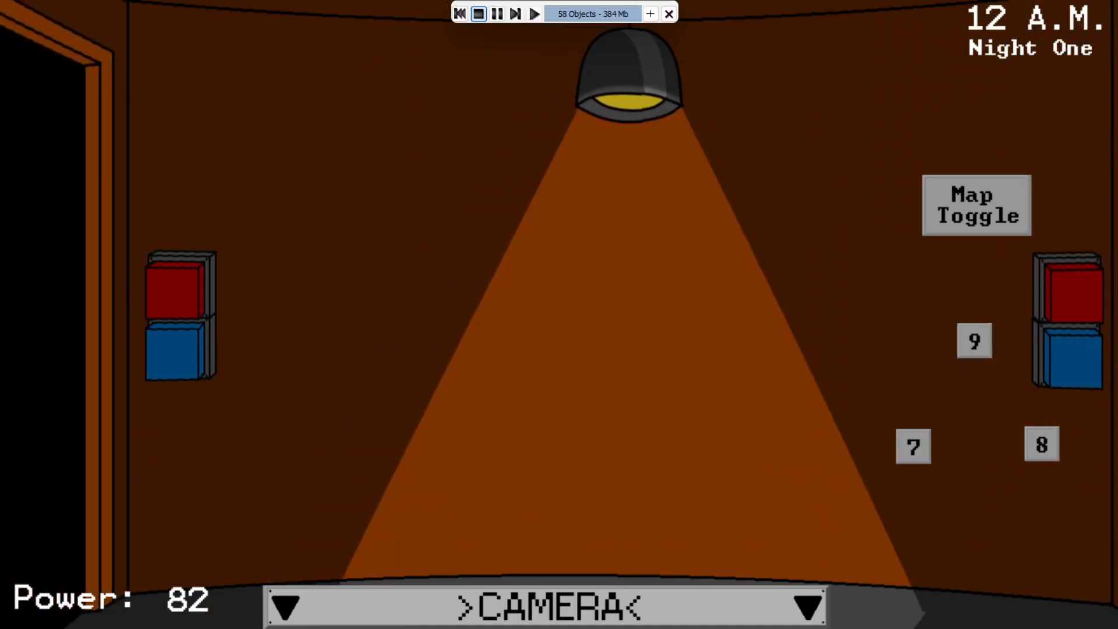
pyautogui.click(479, 14)
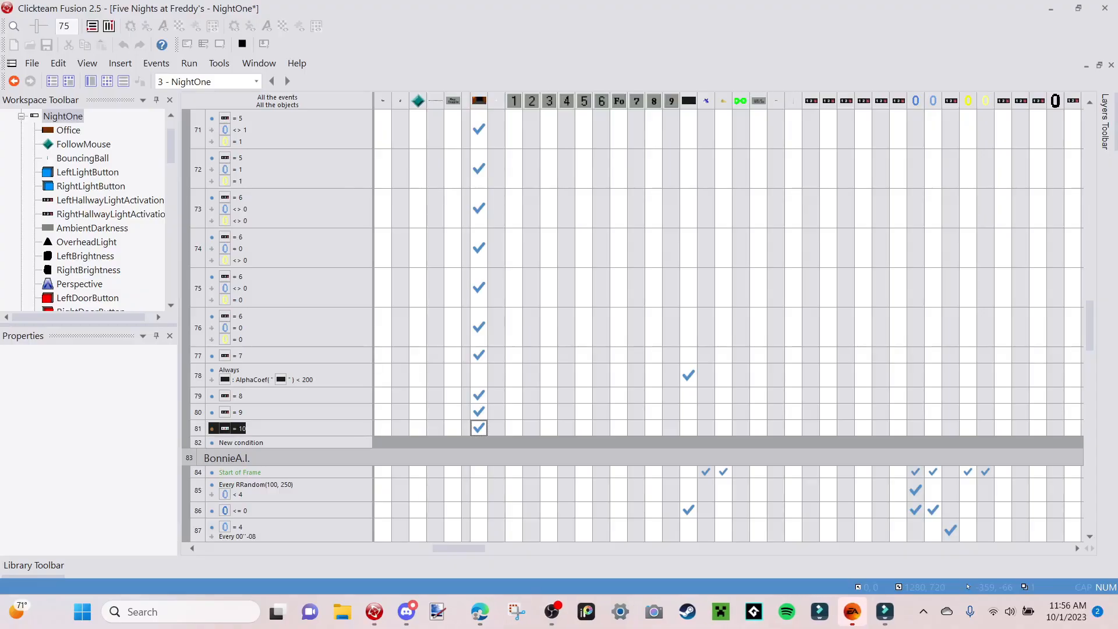
# Look through the NightOne event groups for the events that hide the camera buttons when the monitor goes down.
pyautogui.scroll(15, 512, 387)
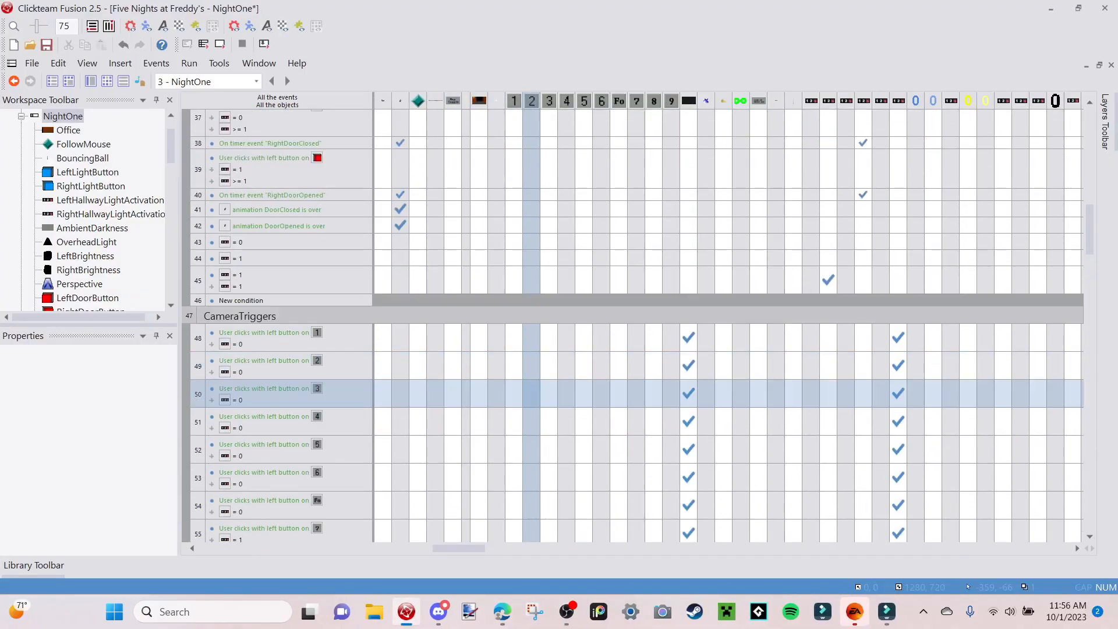
pyautogui.scroll(5, 549, 384)
pyautogui.scroll(2, 549, 387)
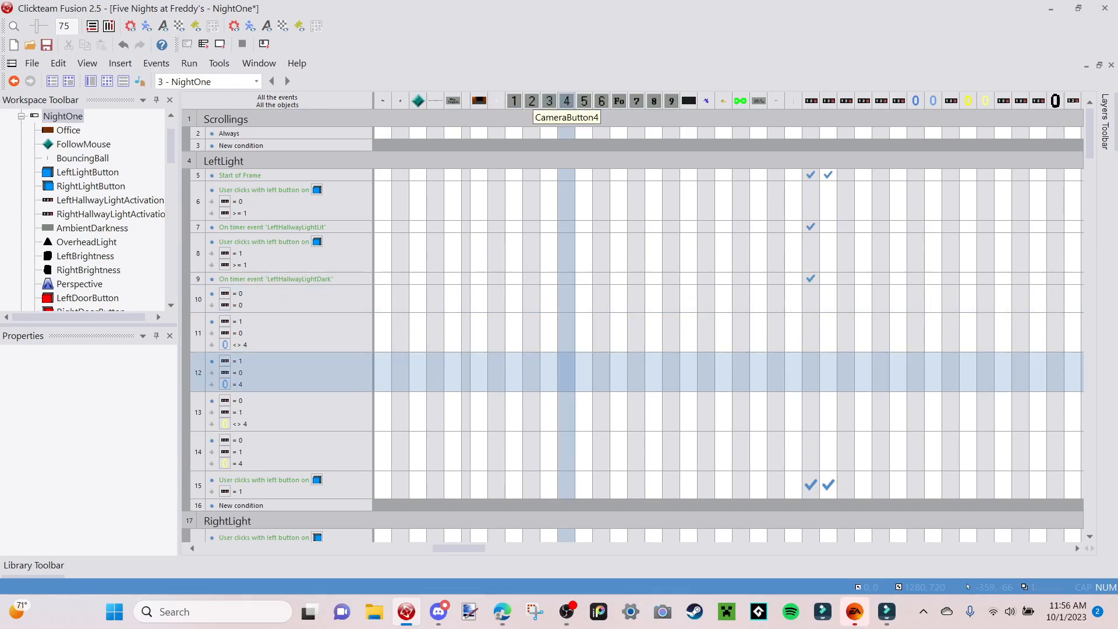
pyautogui.scroll(-13, 567, 373)
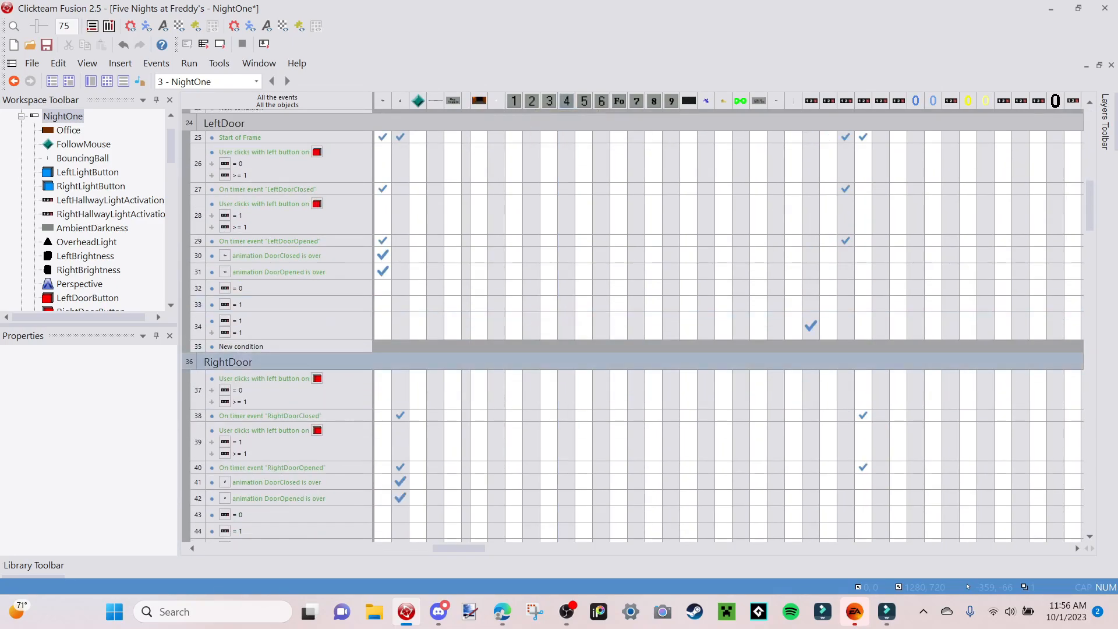
pyautogui.scroll(-6, 496, 299)
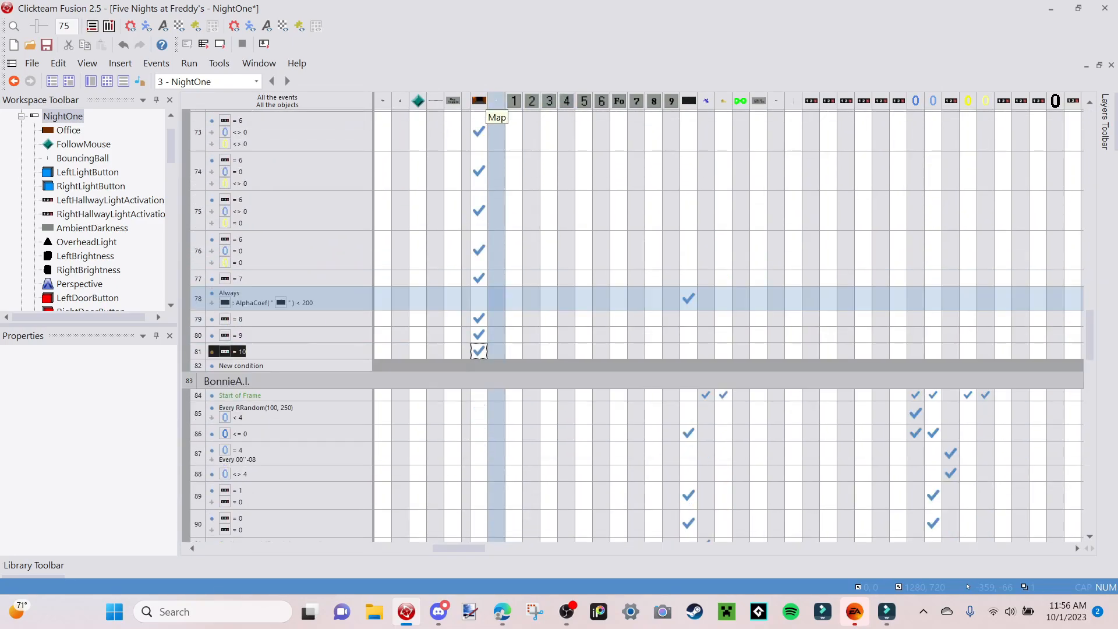
pyautogui.scroll(-3, 497, 298)
pyautogui.scroll(10, 497, 291)
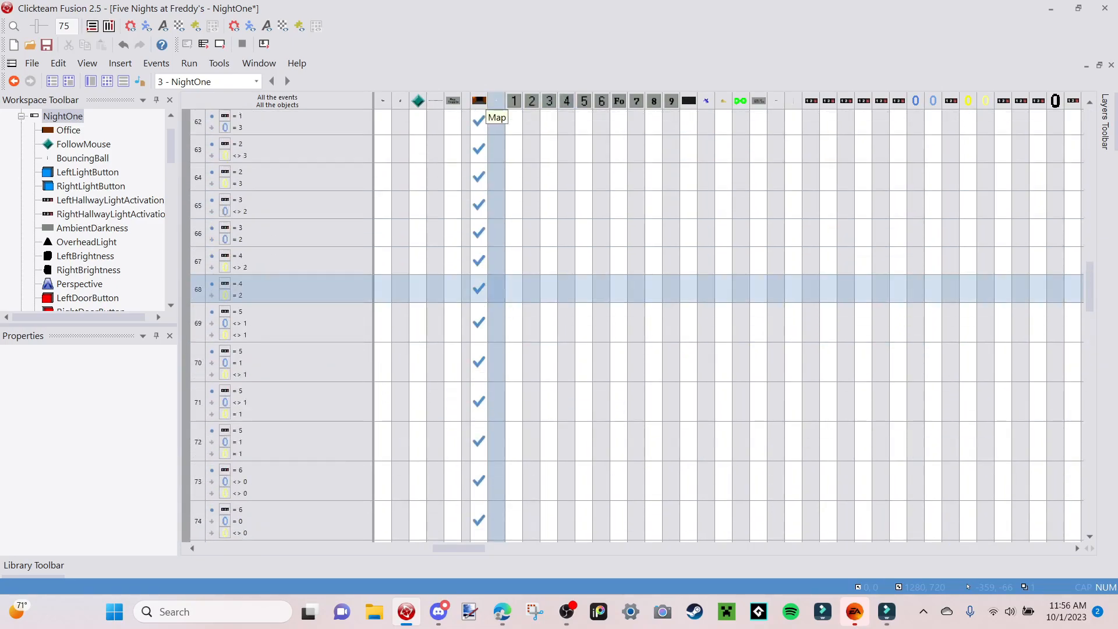
pyautogui.scroll(10, 497, 297)
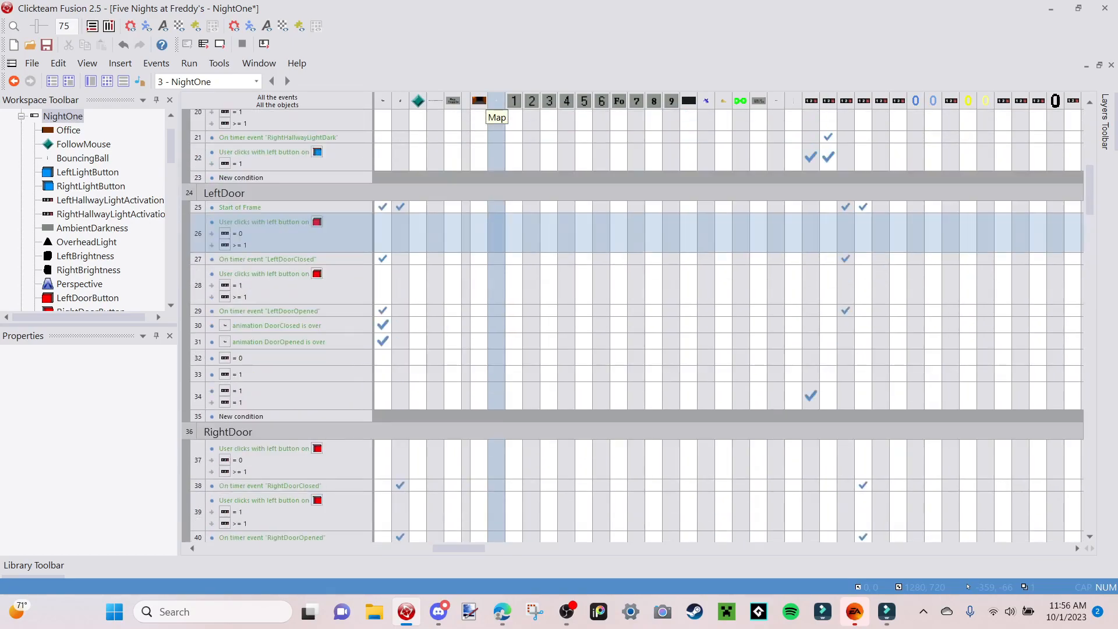
pyautogui.scroll(-15, 496, 350)
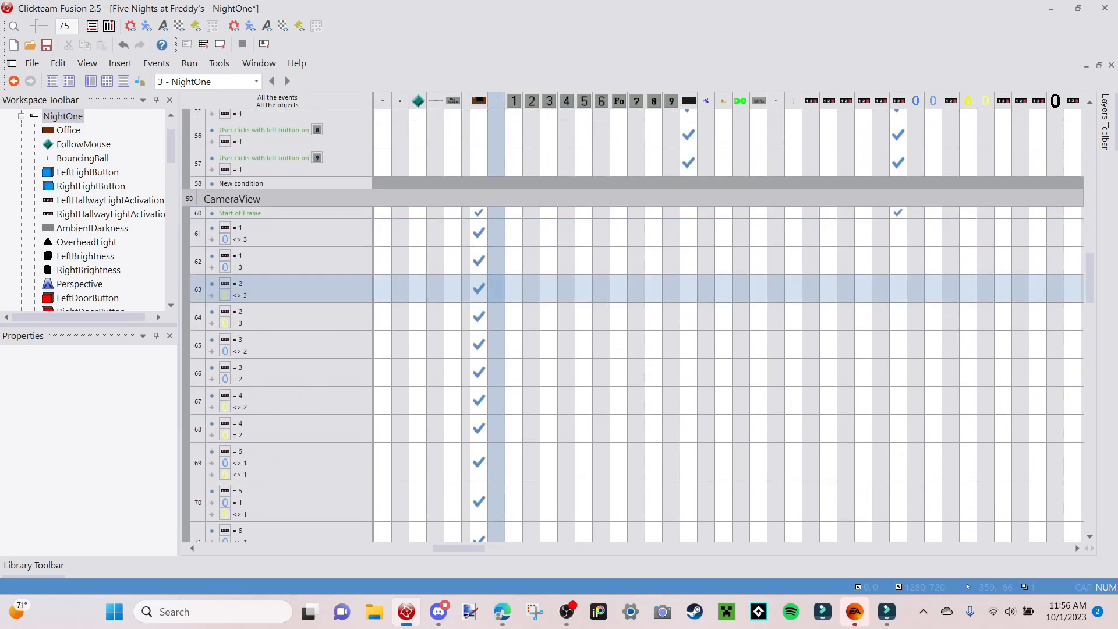
pyautogui.scroll(-15, 496, 382)
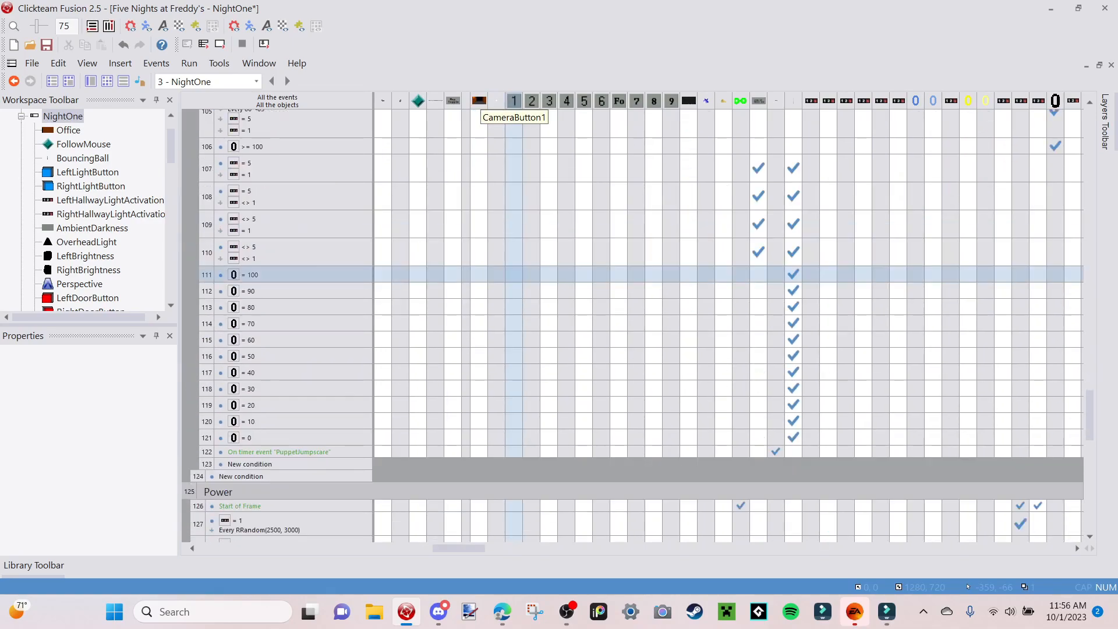
pyautogui.scroll(-12, 514, 274)
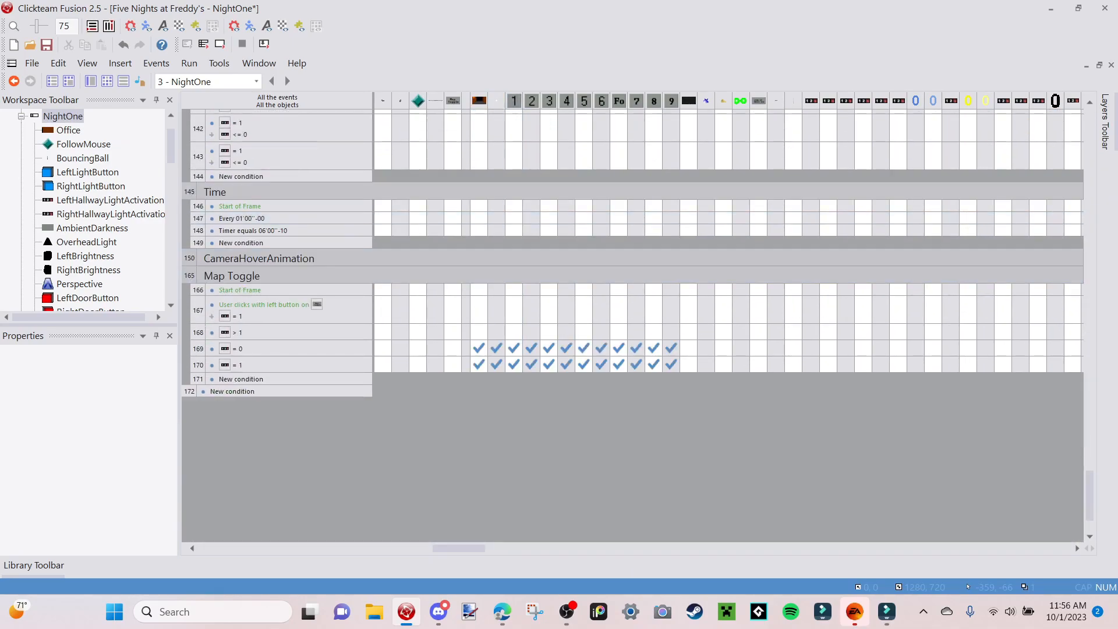
# Expand the CameraHoverAnimation event group to show its camera-raising and camera-lowering events.
pyautogui.click(241, 243)
pyautogui.click(1105, 7)
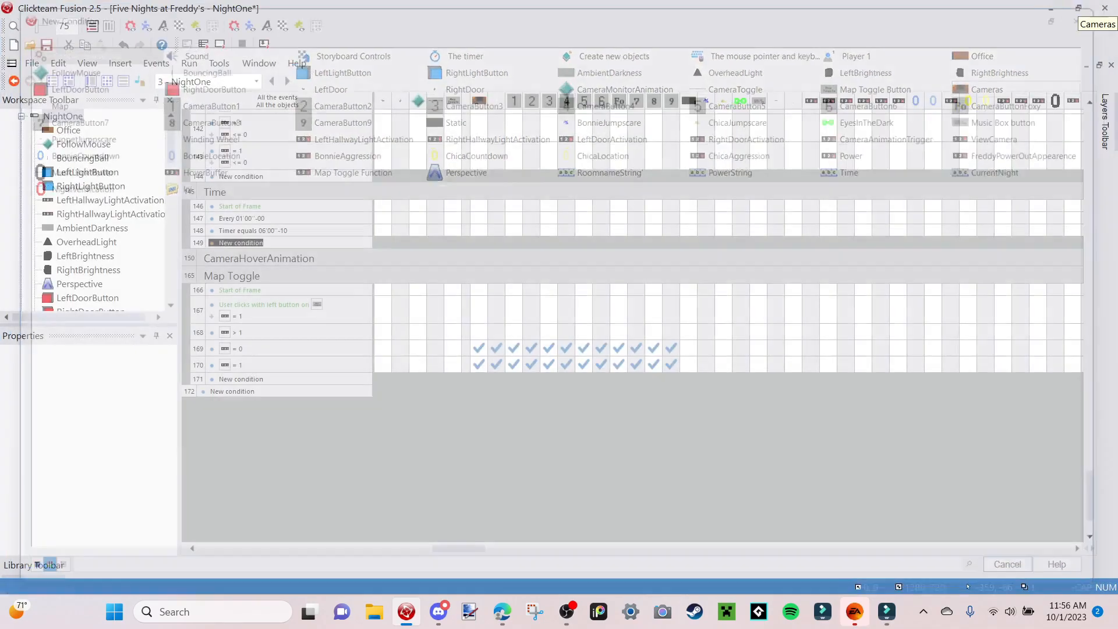
pyautogui.doubleClick(260, 258)
pyautogui.scroll(-2, 519, 273)
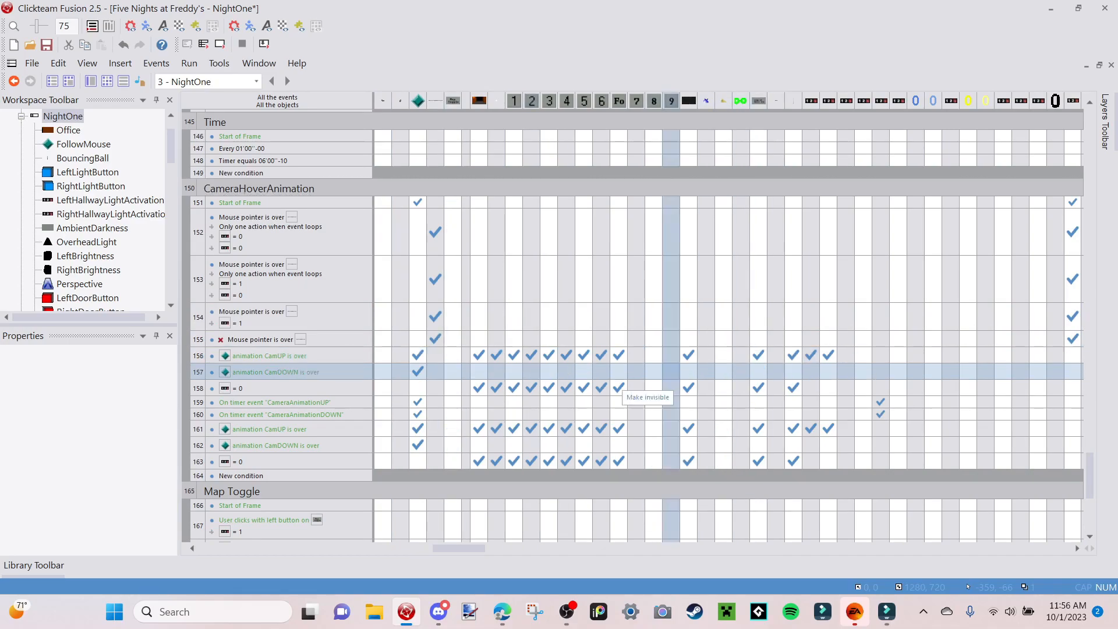
# Make CameraButton7, 8 and 9 reappear in the first "animation CamUP is over" event of the CameraHoverAnimation group.
pyautogui.moveTo(454, 549); pyautogui.dragTo(728, 548)
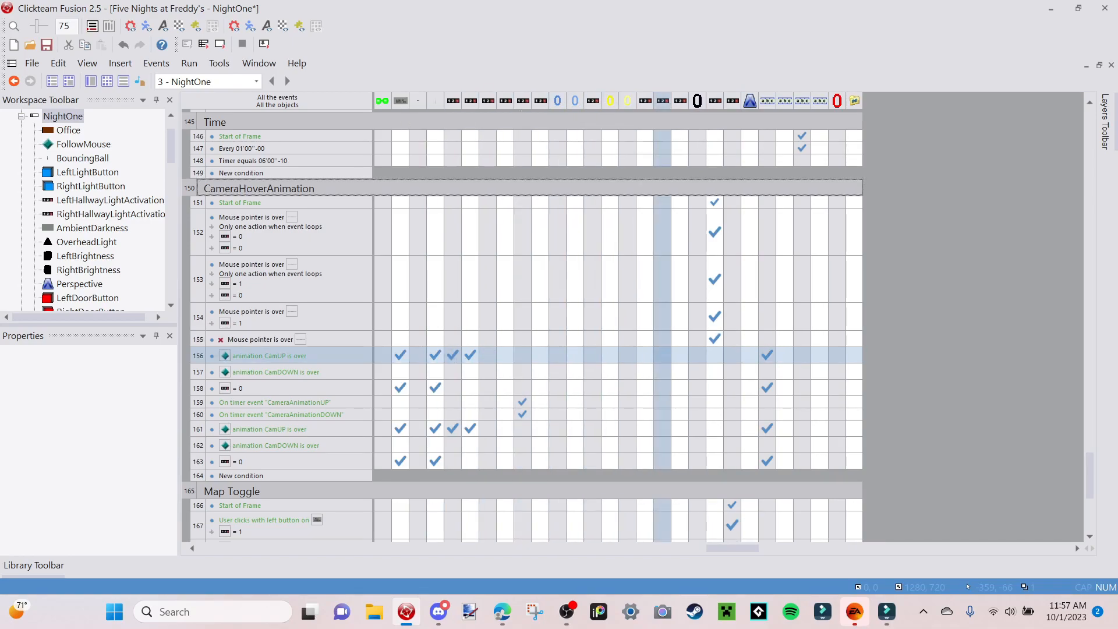
pyautogui.hscroll(-7, 584, 445)
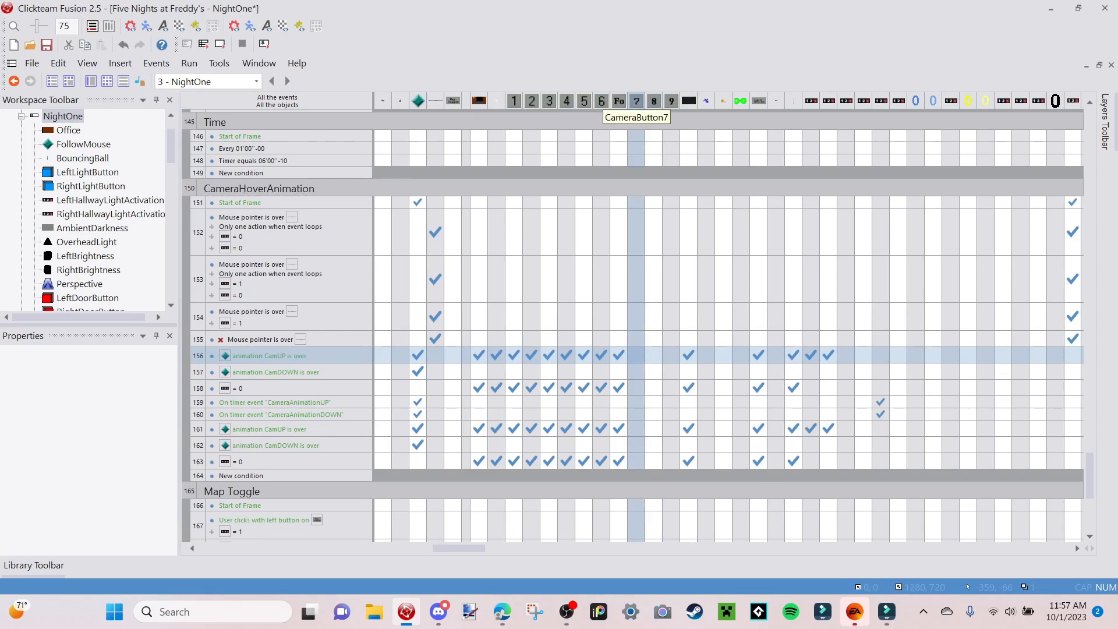
pyautogui.rightClick(636, 356)
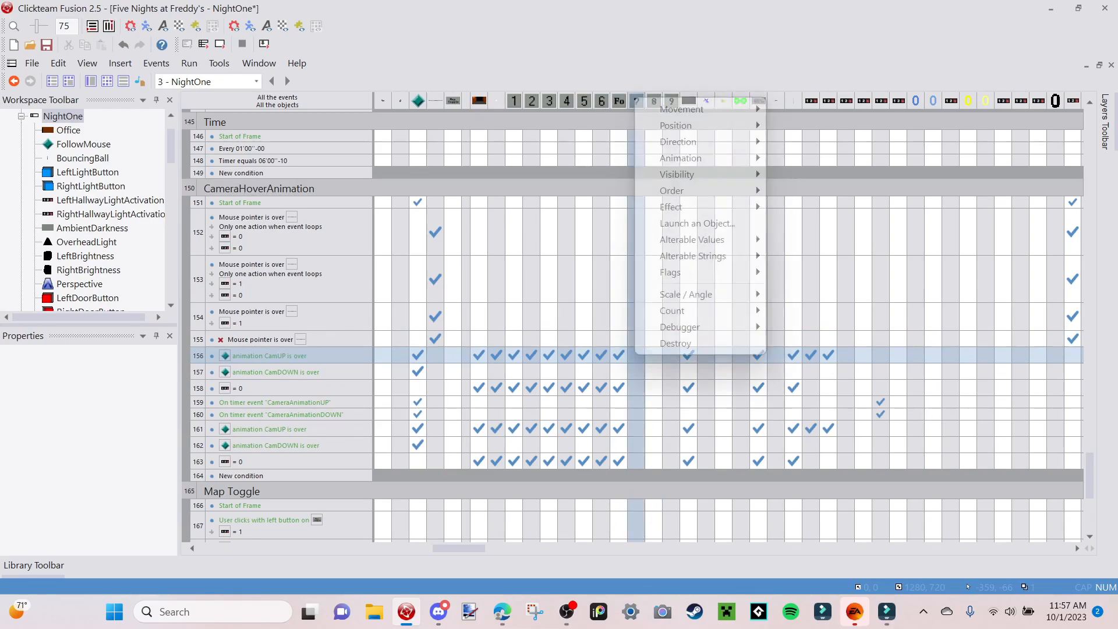
pyautogui.moveTo(678, 175)
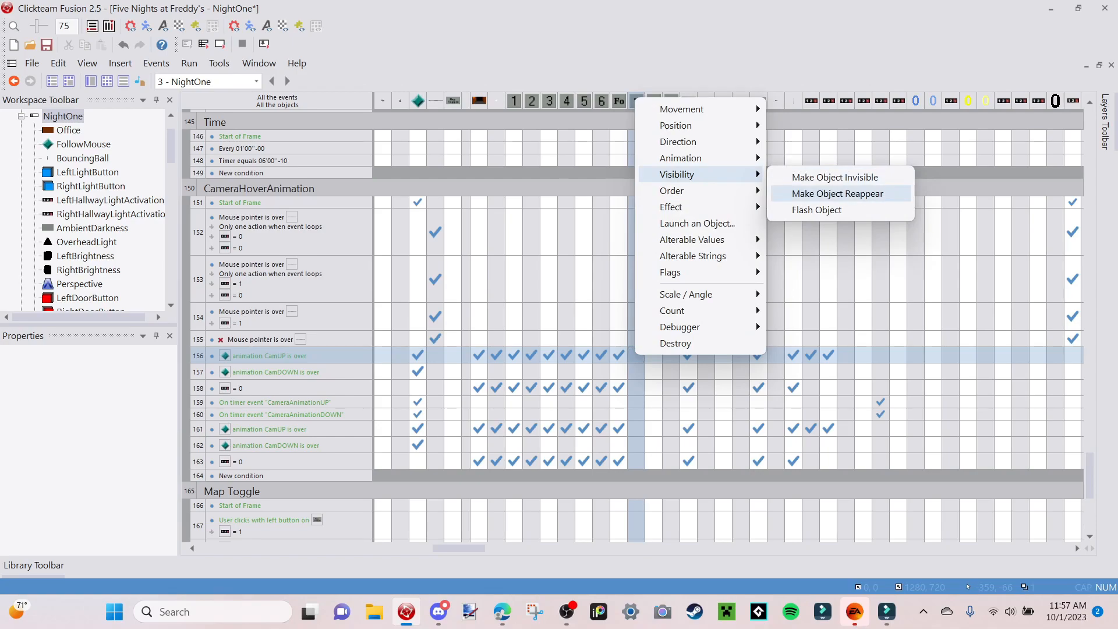
pyautogui.click(838, 194)
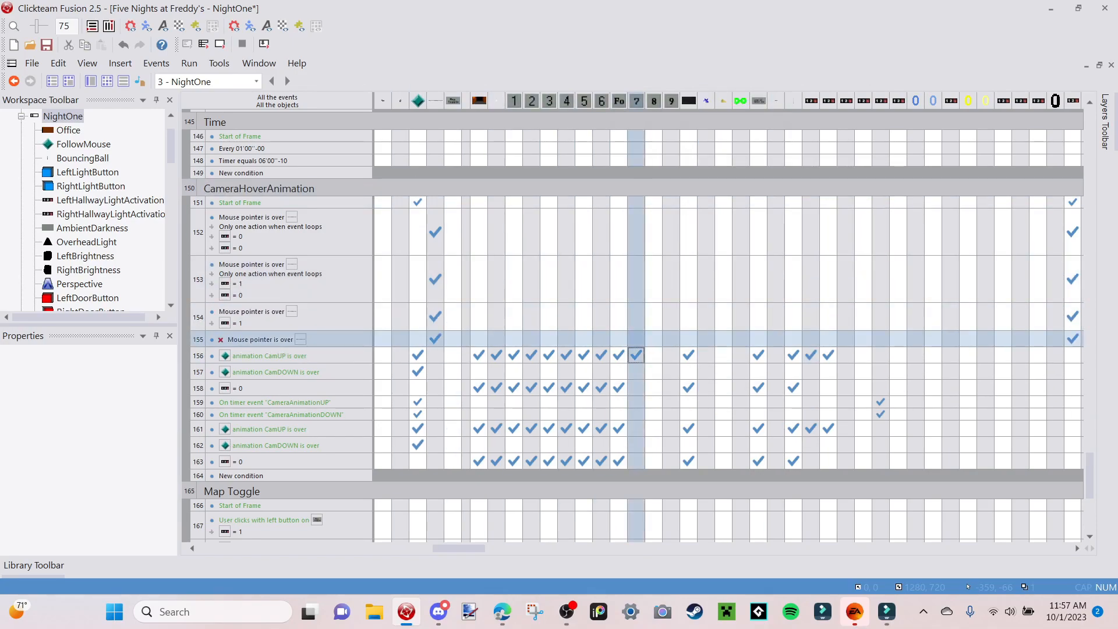
pyautogui.moveTo(636, 355); pyautogui.dragTo(671, 356)
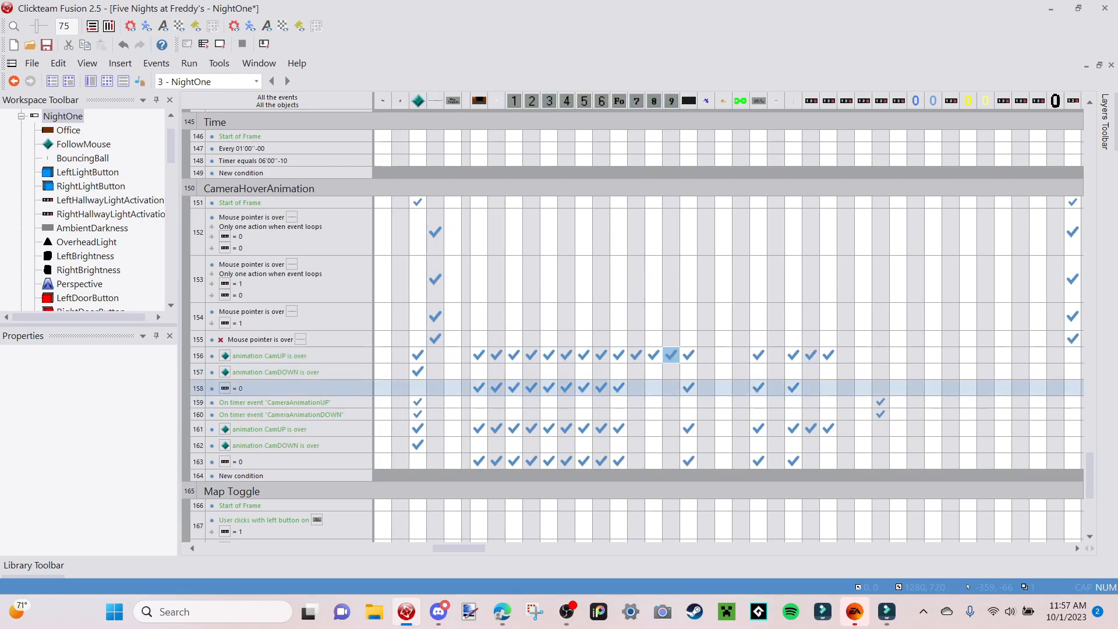
# Make CameraButton7, 8 and 9 invisible in the "= 0" event below the first "animation CamDOWN is over" event.
pyautogui.rightClick(637, 387)
pyautogui.moveTo(678, 202)
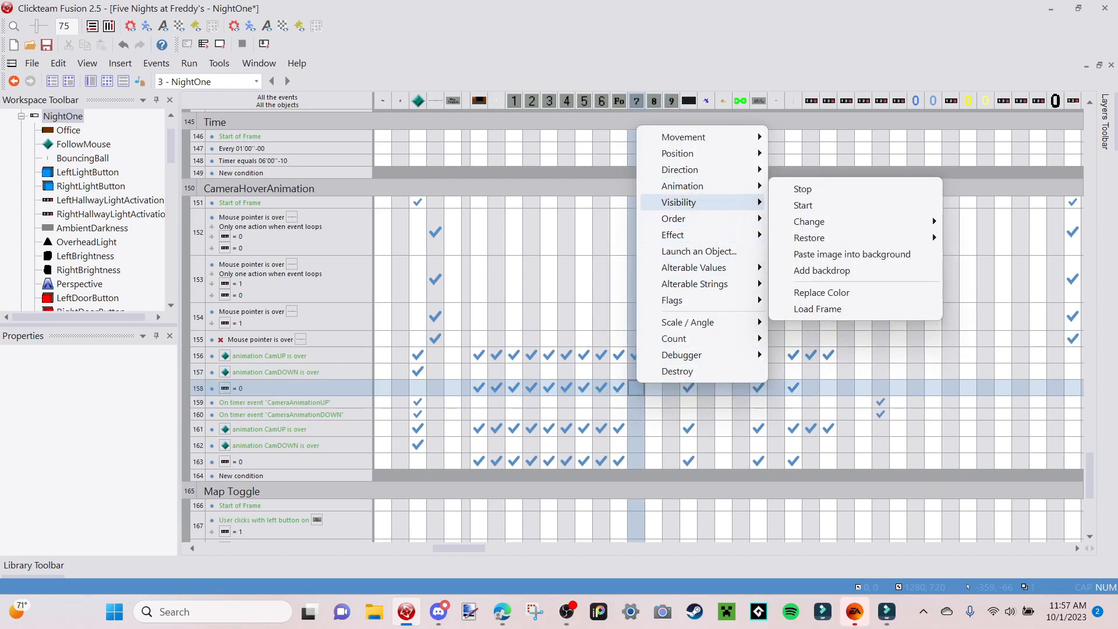
pyautogui.click(837, 205)
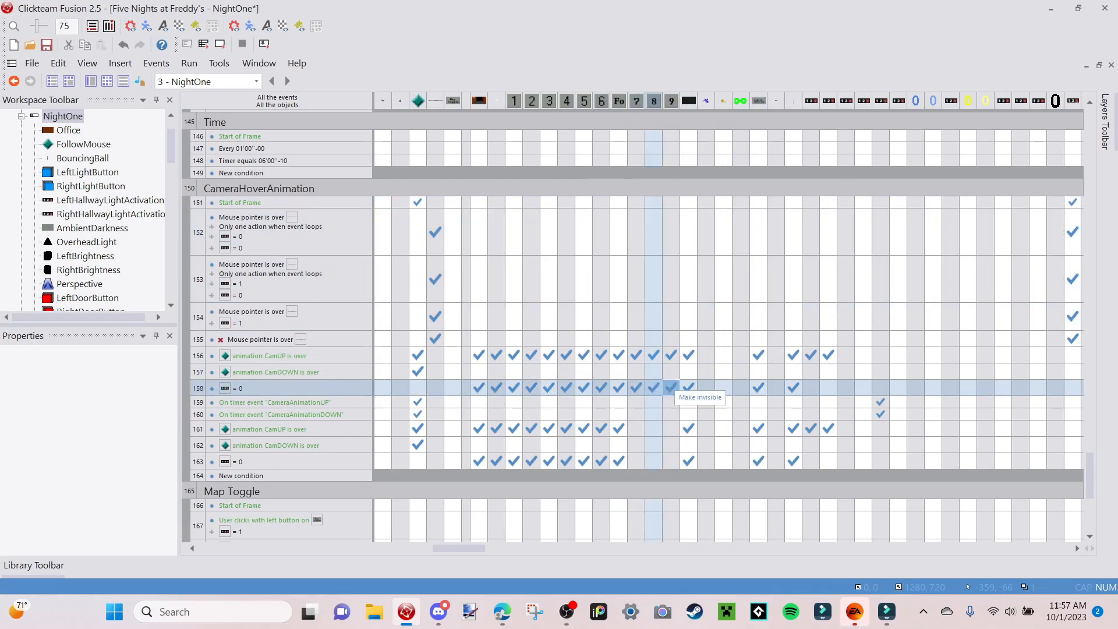
pyautogui.click(671, 388)
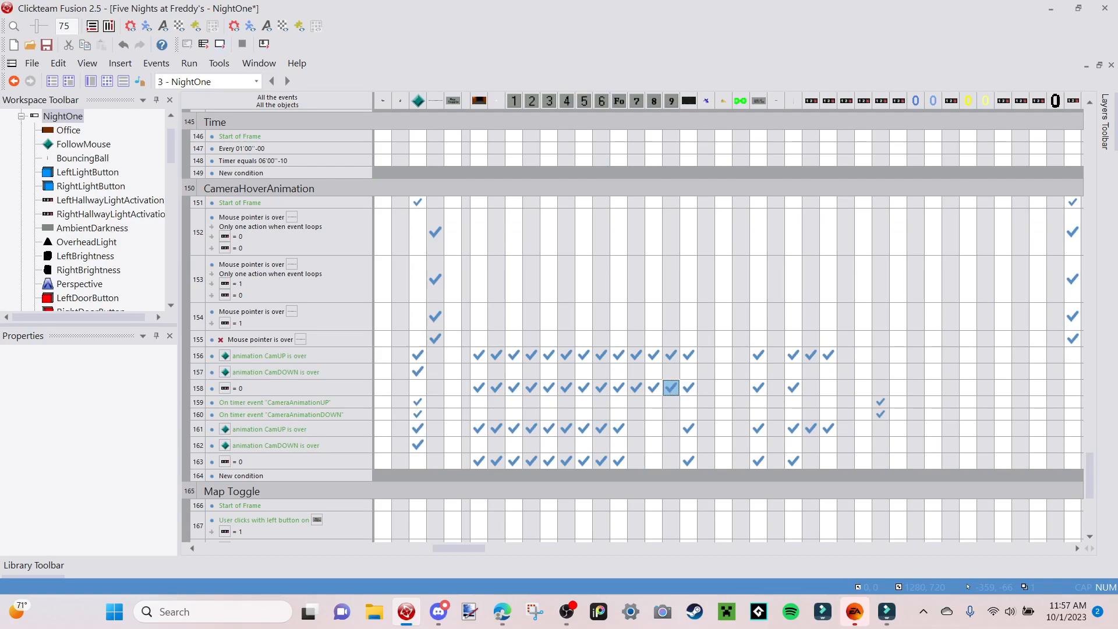
# Test-run the frame maximized, checking the vent map and the lowered camera monitor, and end the run.
pyautogui.press('F7')
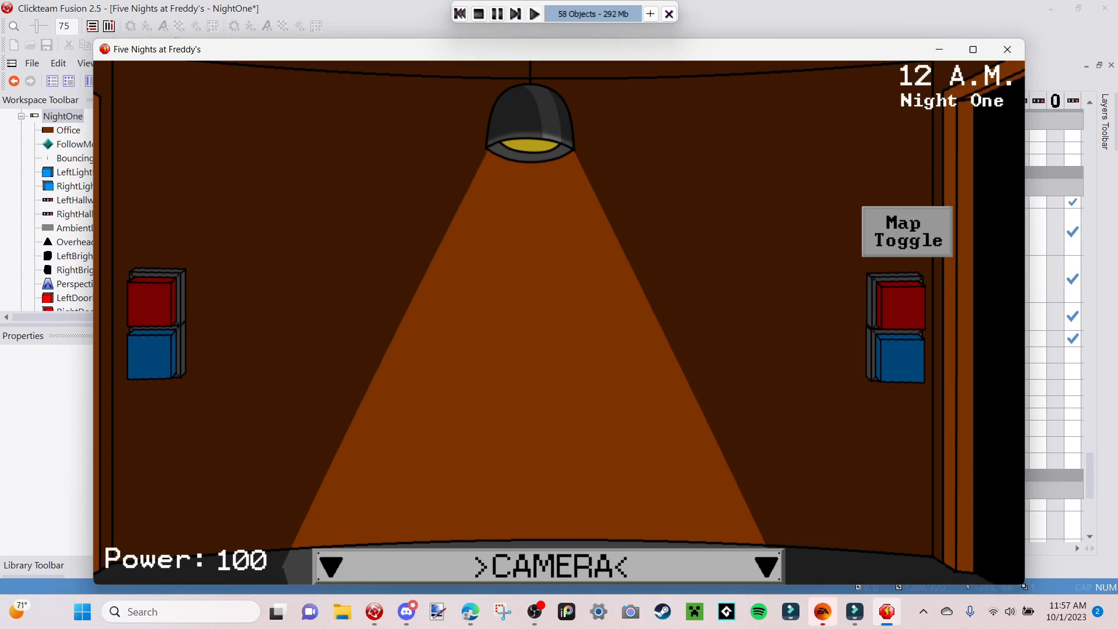
pyautogui.click(973, 50)
pyautogui.moveTo(653, 605)
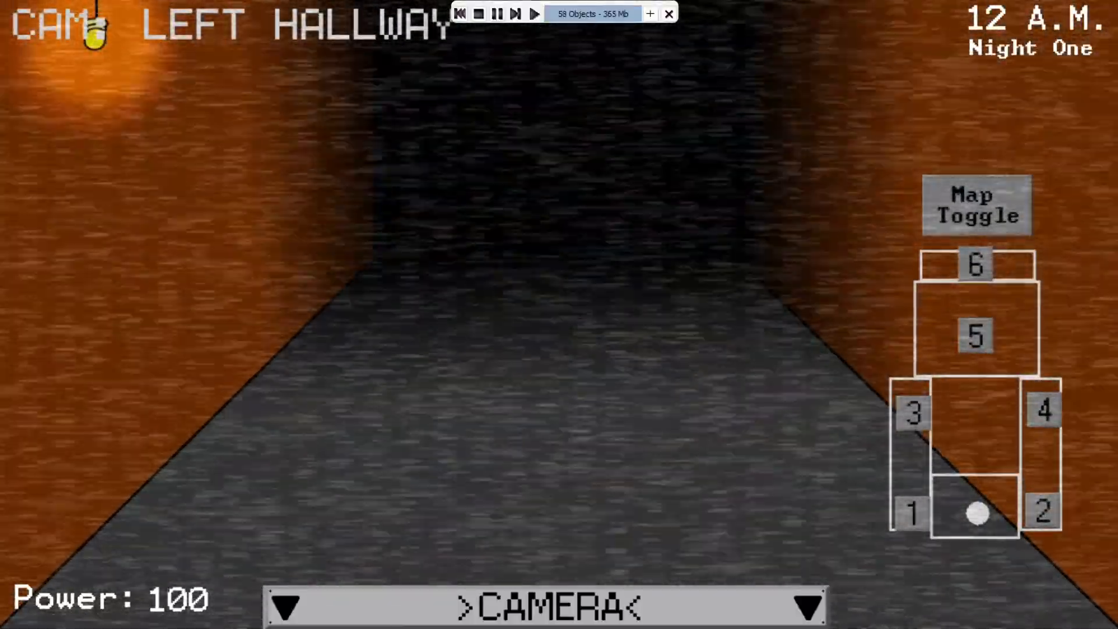
pyautogui.click(977, 205)
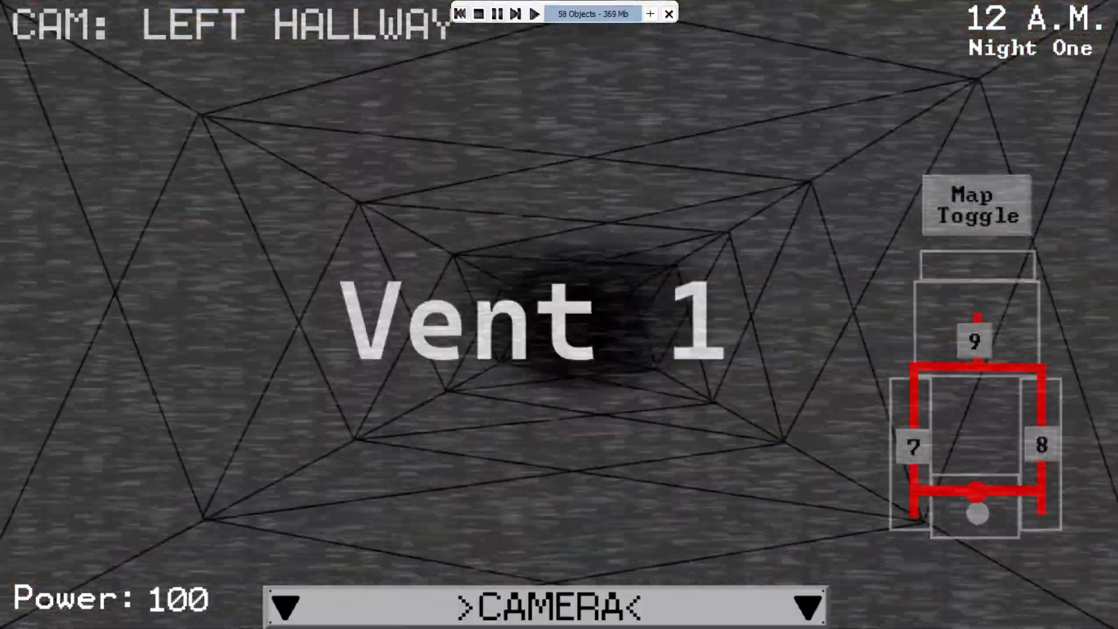
pyautogui.moveTo(698, 606)
pyautogui.moveTo(548, 605)
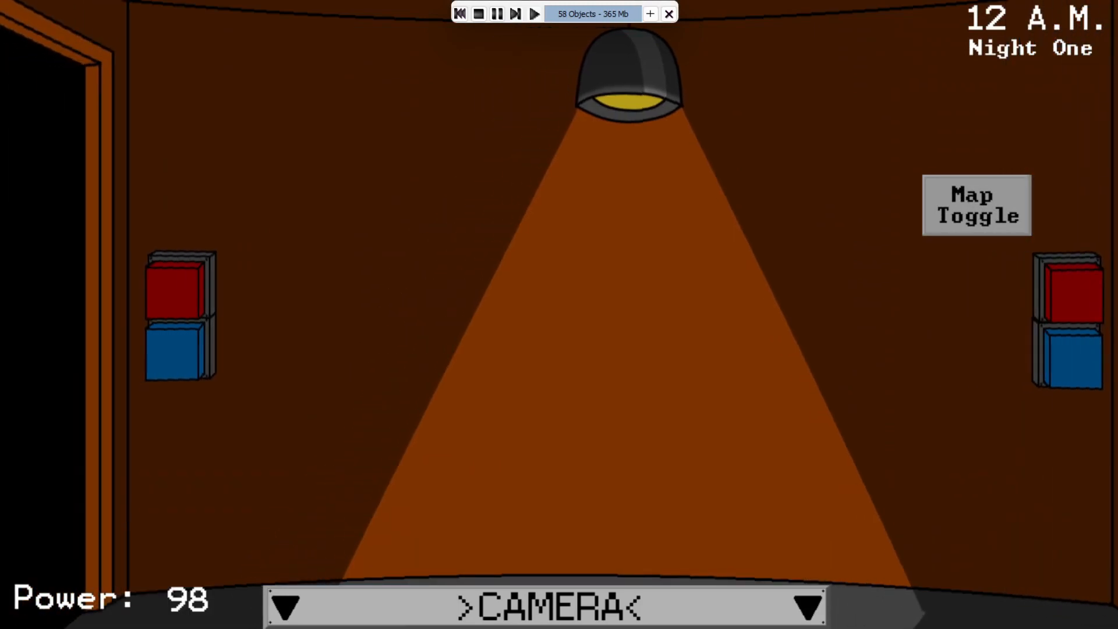
pyautogui.hotkey('alt', 'F4')
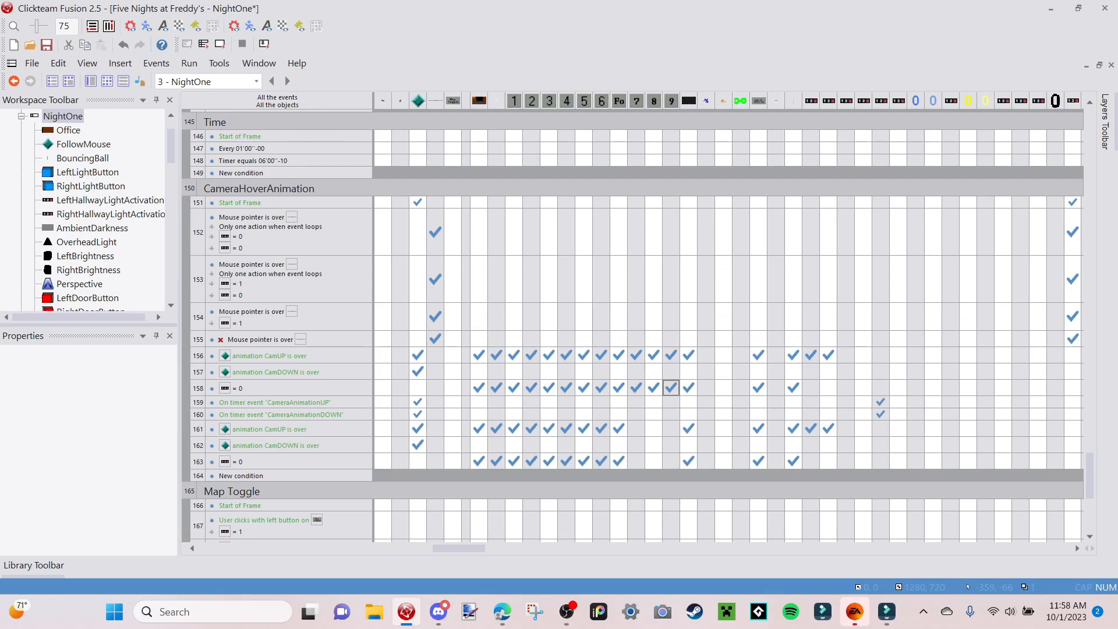
# Make the Map Toggle Button reappear in the first CamUP event and invisible in the "= 0" event after CamDOWN.
pyautogui.hscroll(-1, 728, 320)
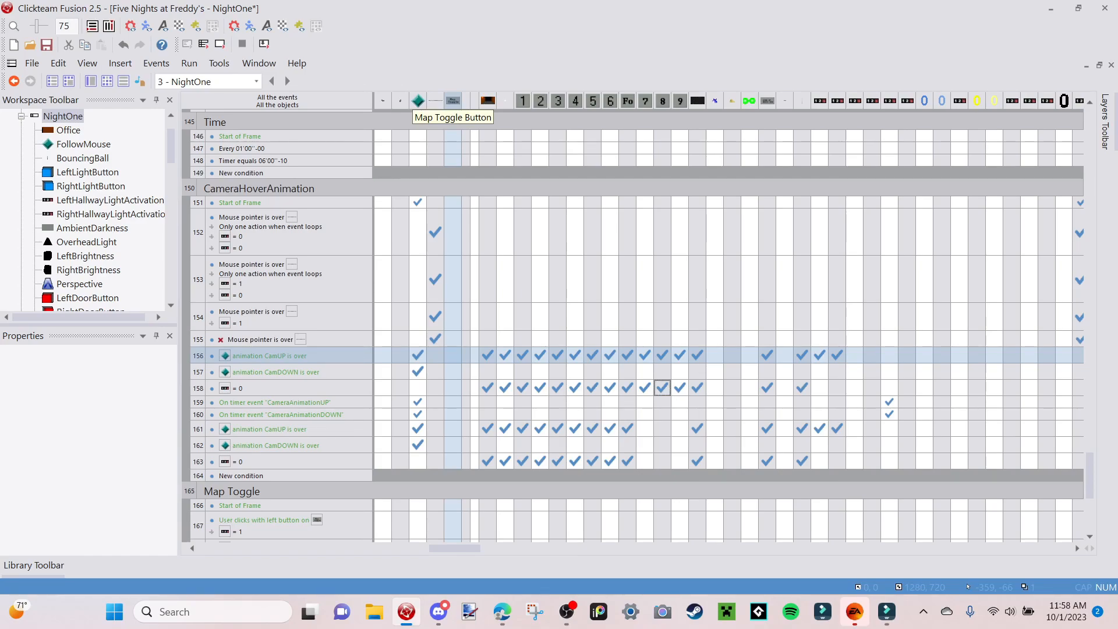
pyautogui.rightClick(454, 354)
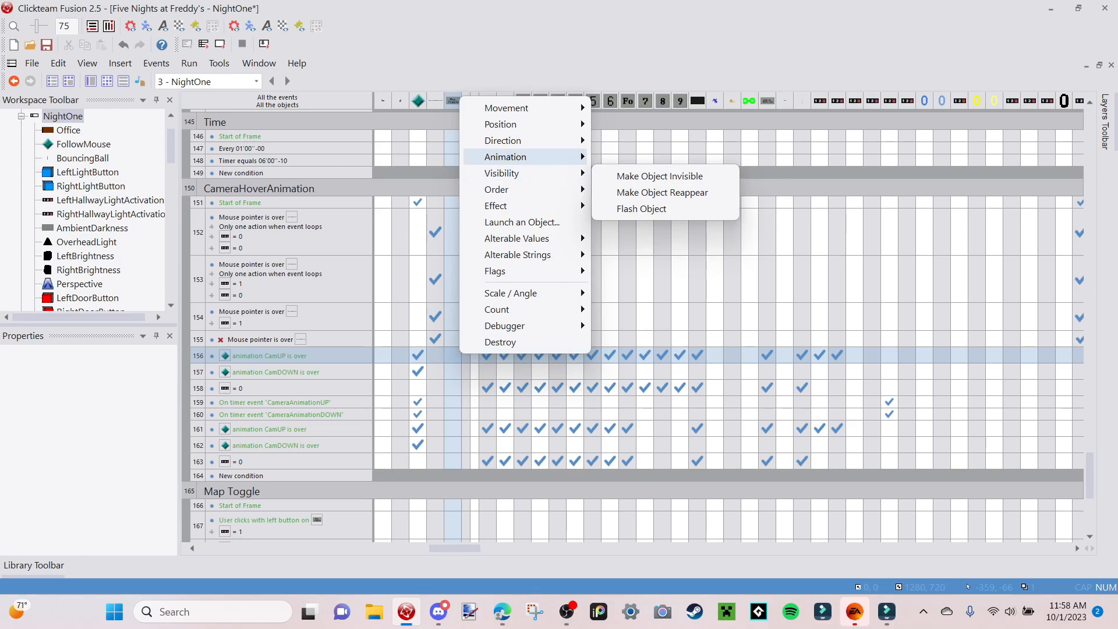
pyautogui.click(662, 192)
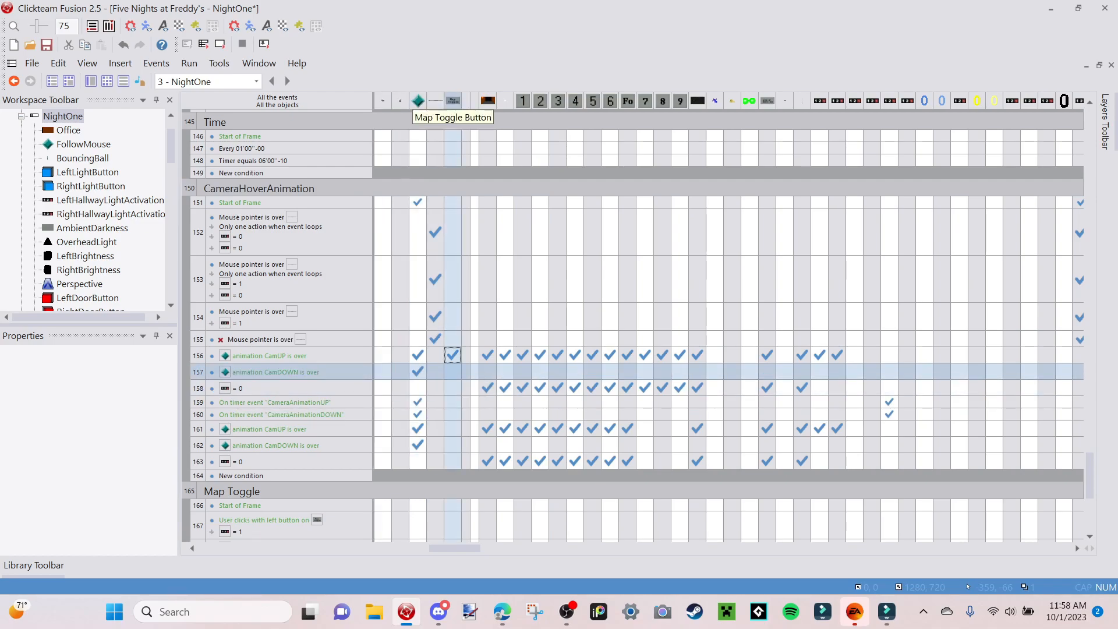
pyautogui.rightClick(452, 387)
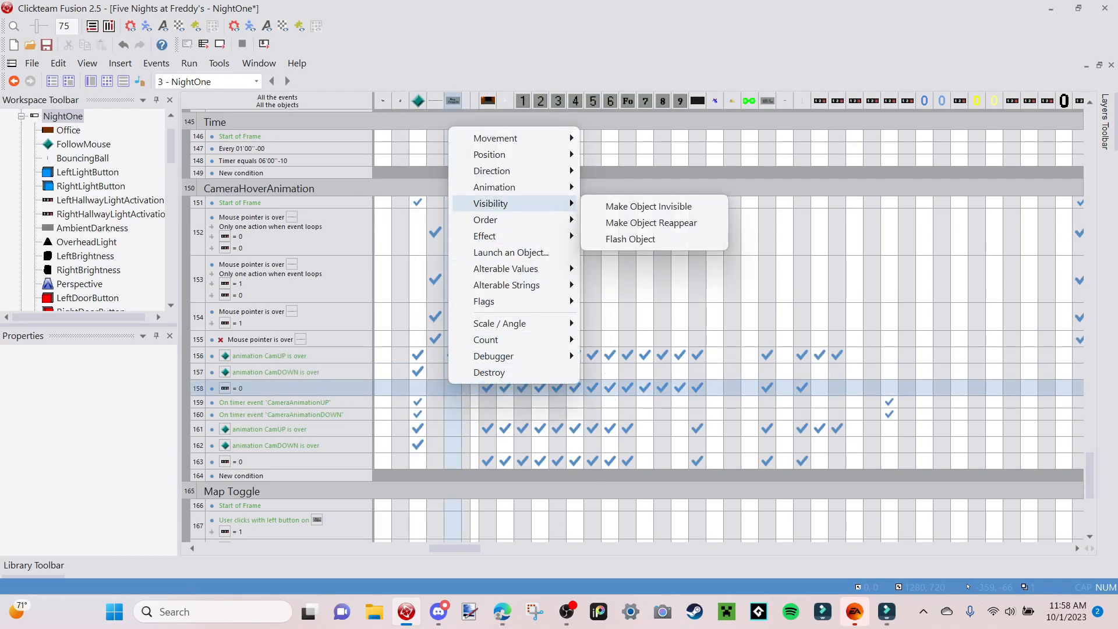
pyautogui.click(627, 204)
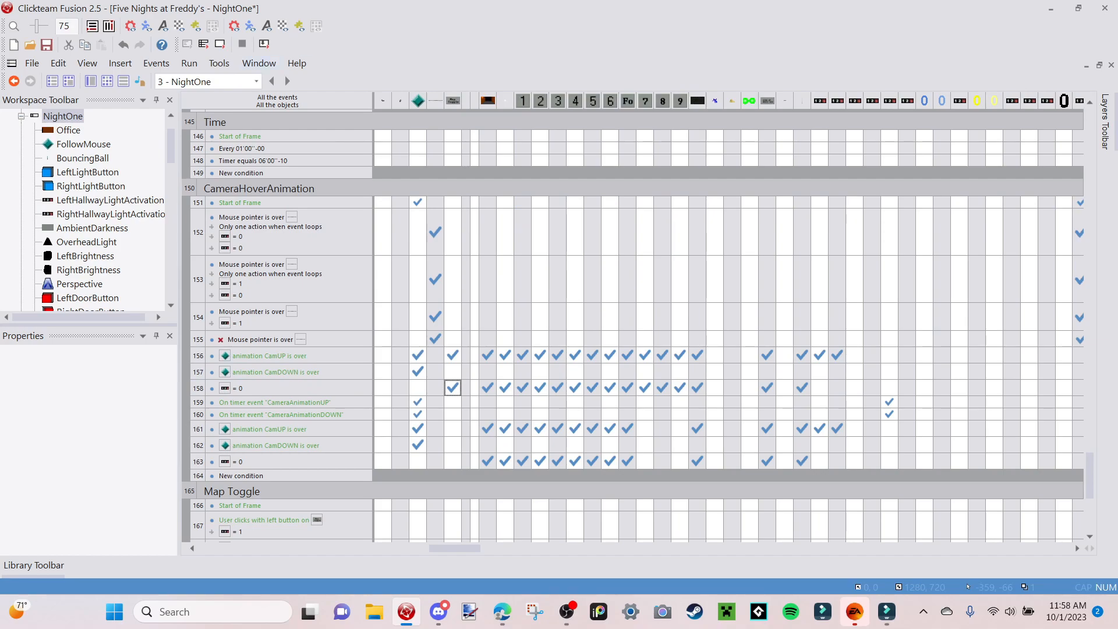
# Test-run the frame to check the map toggle and vent cameras with the monitor raised, and close the game window.
pyautogui.click(219, 44)
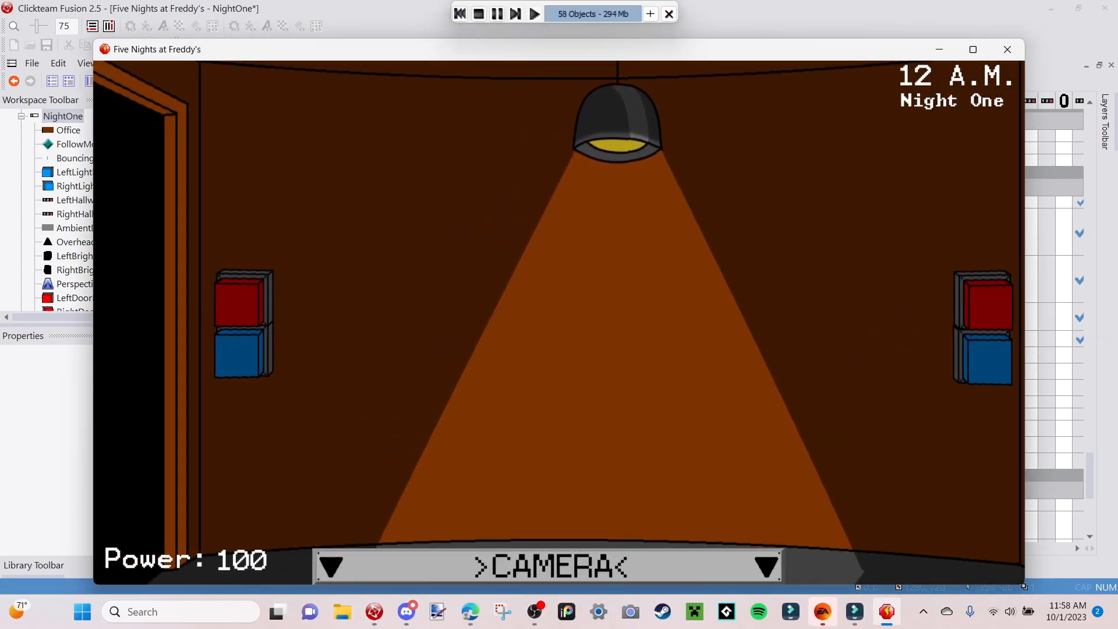
pyautogui.moveTo(548, 566)
pyautogui.click(907, 230)
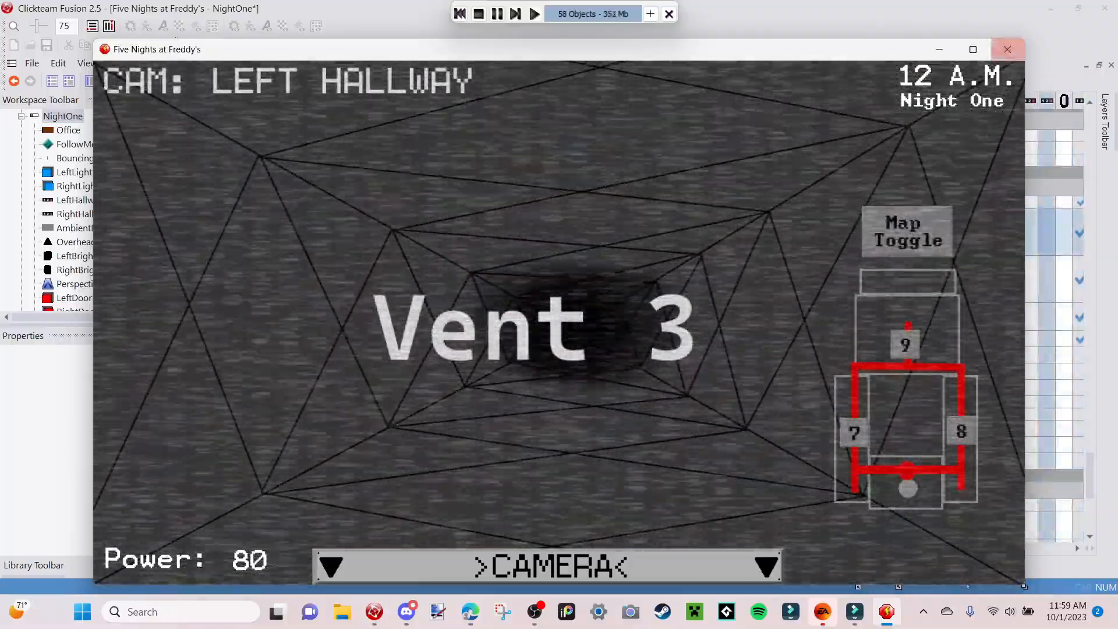
pyautogui.click(1007, 49)
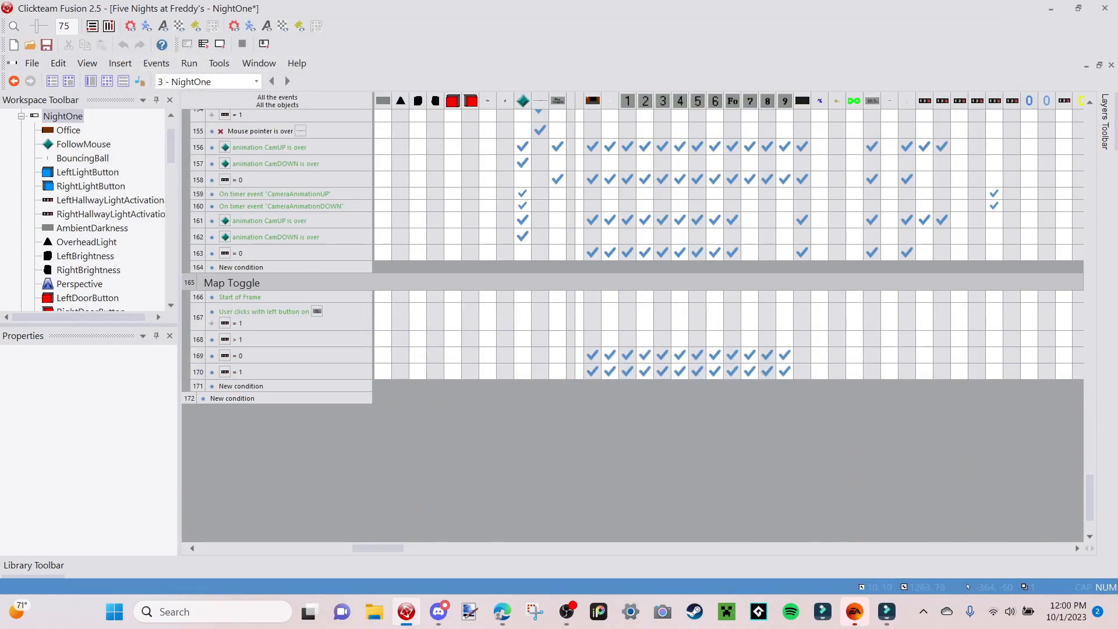
# Add three new paragraphs, 8 to 10, to the RoomnameString text object in the NightOne frame editor.
pyautogui.click(91, 81)
pyautogui.scroll(3, 725, 495)
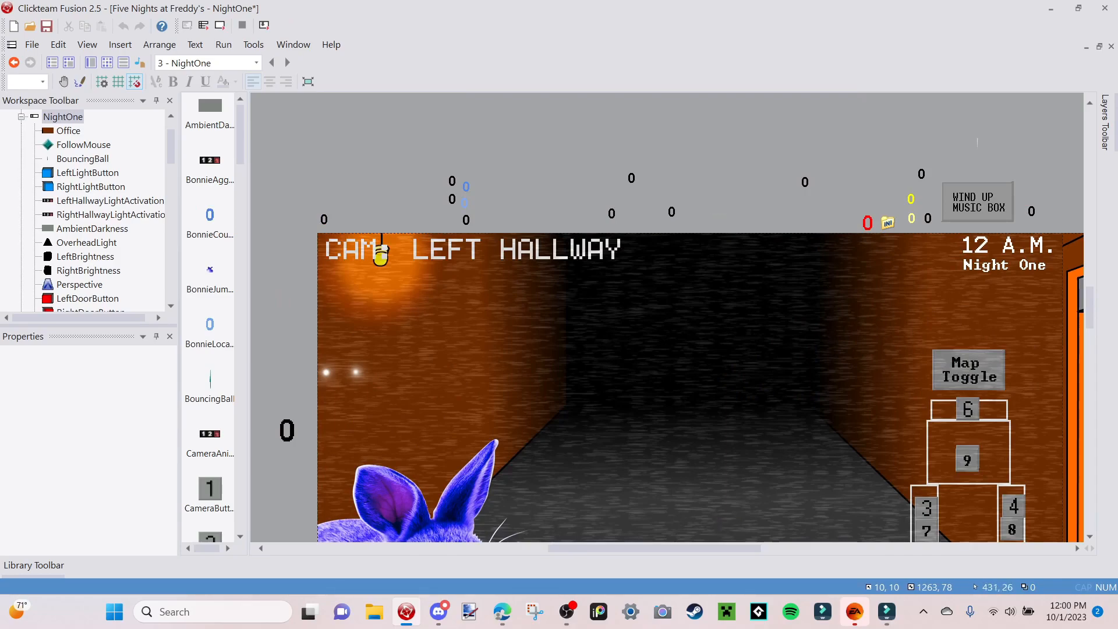
pyautogui.click(687, 278)
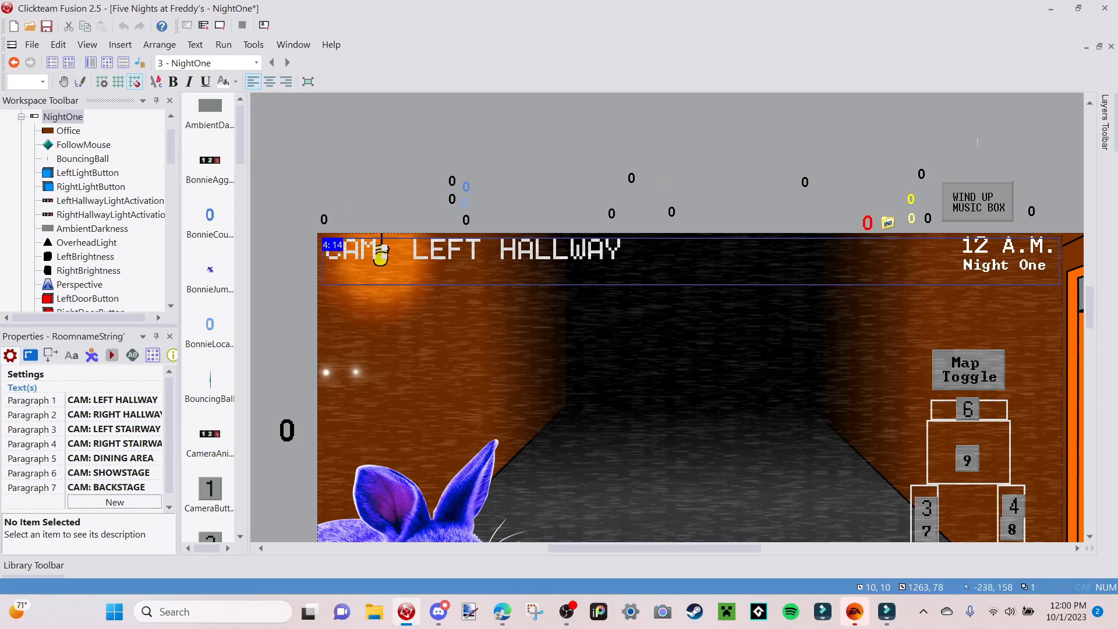
pyautogui.scroll(-1, 85, 437)
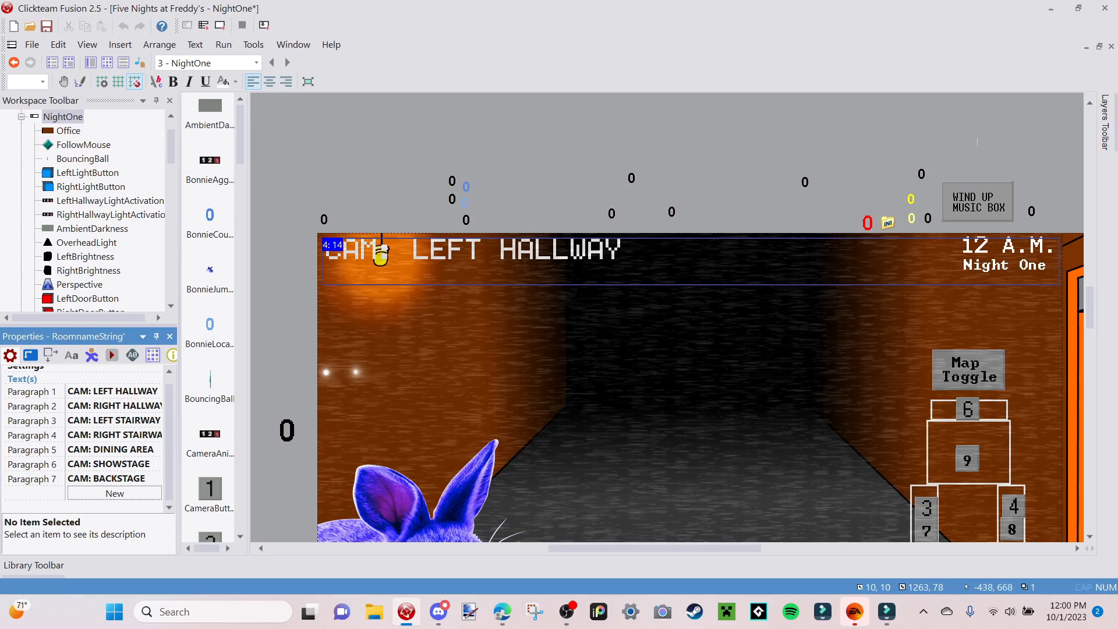
pyautogui.click(119, 479)
pyautogui.click(124, 490)
pyautogui.click(124, 491)
pyautogui.click(124, 491)
pyautogui.click(124, 490)
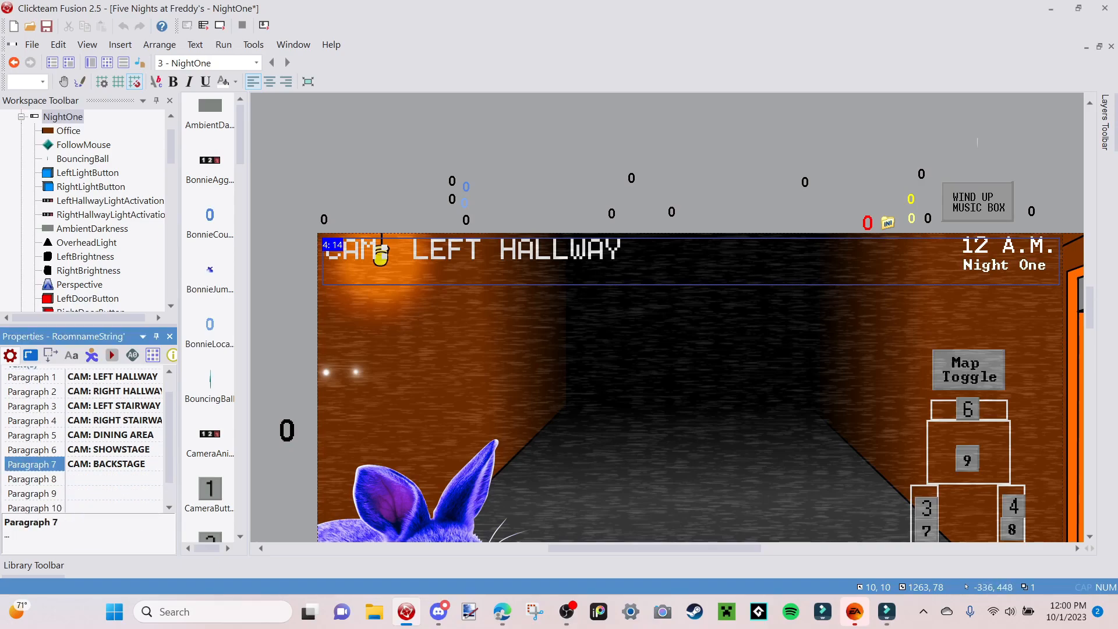
# Set RoomnameString paragraphs 8, 9 and 10 to "CAM: VENT 1", "CAM: VENT 2" and "CAM: VENT 3".
pyautogui.click(109, 447)
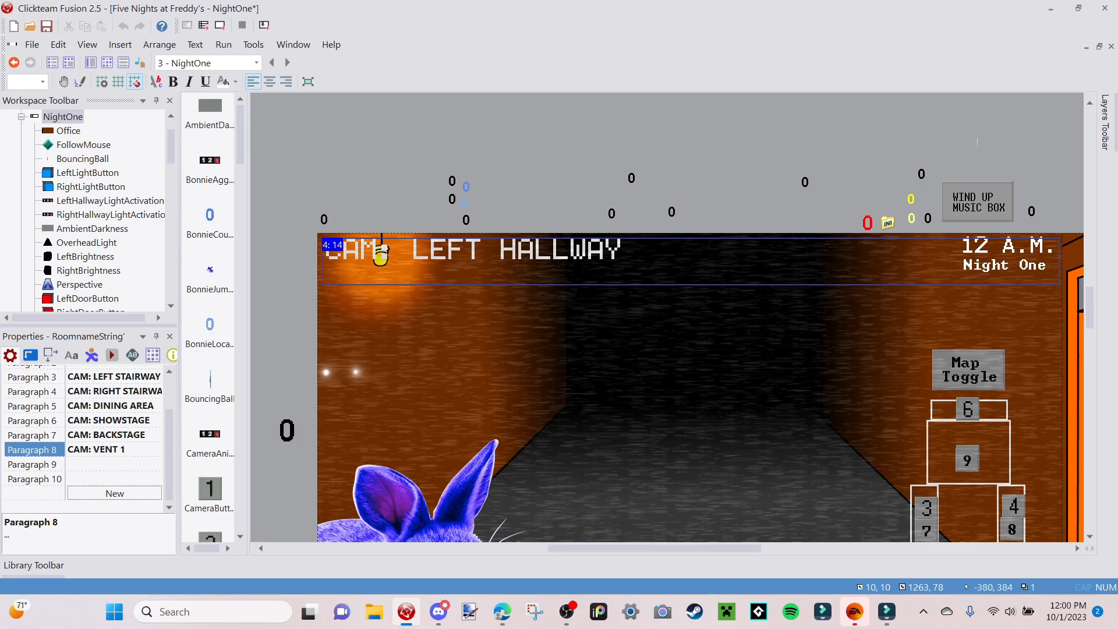
pyautogui.click(99, 467)
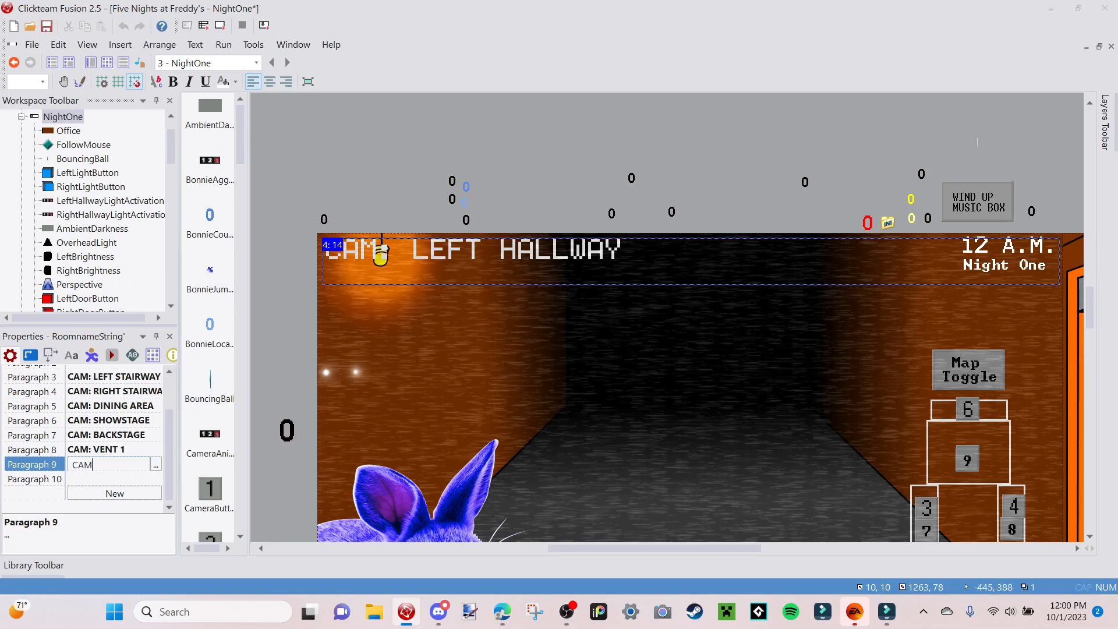
pyautogui.write('ENT @')
pyautogui.press('BackSpace')
pyautogui.write('2')
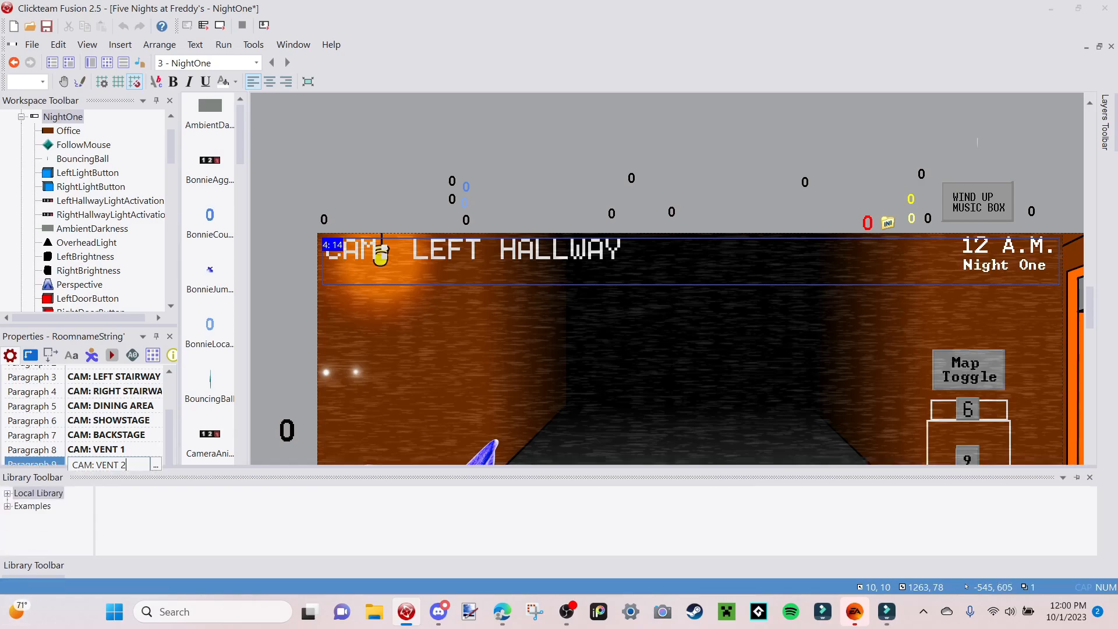
pyautogui.click(103, 478)
pyautogui.write('CAM: ')
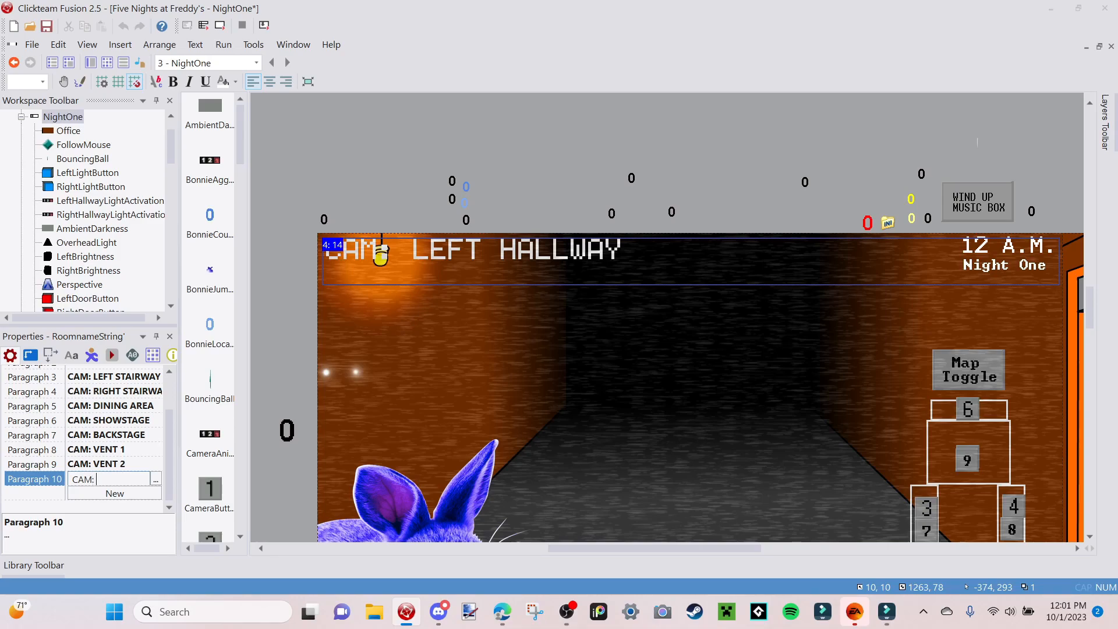
pyautogui.write('VENT 3')
pyautogui.click(393, 135)
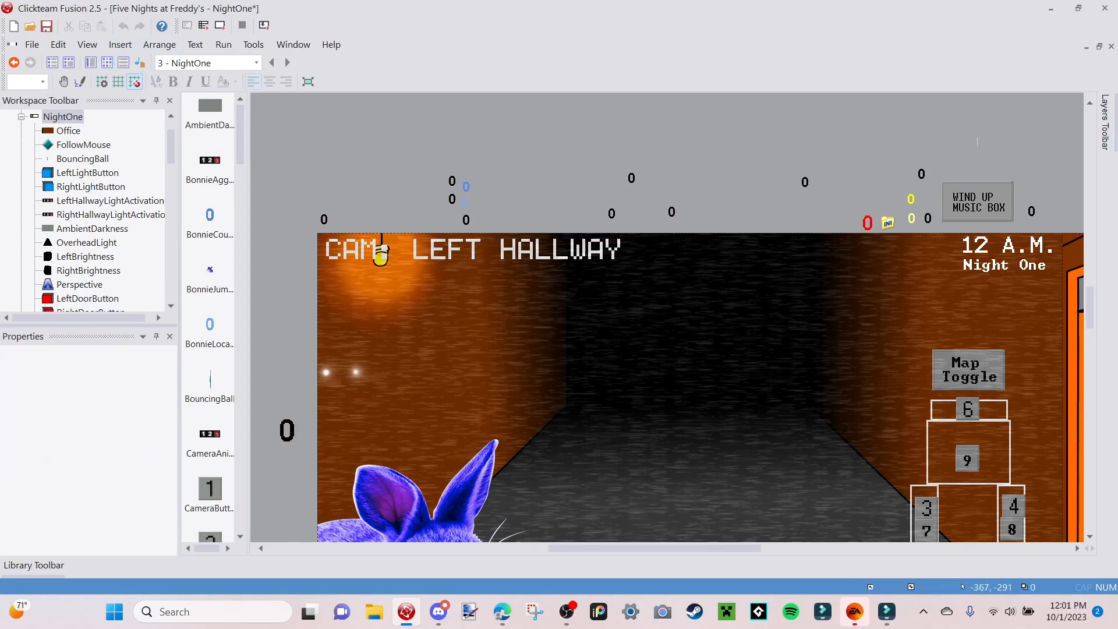
# In the CameraView event group, make the ViewCamera = 8 event set RoomnameString to paragraph 8, "CAM: VENT 1".
pyautogui.click(107, 63)
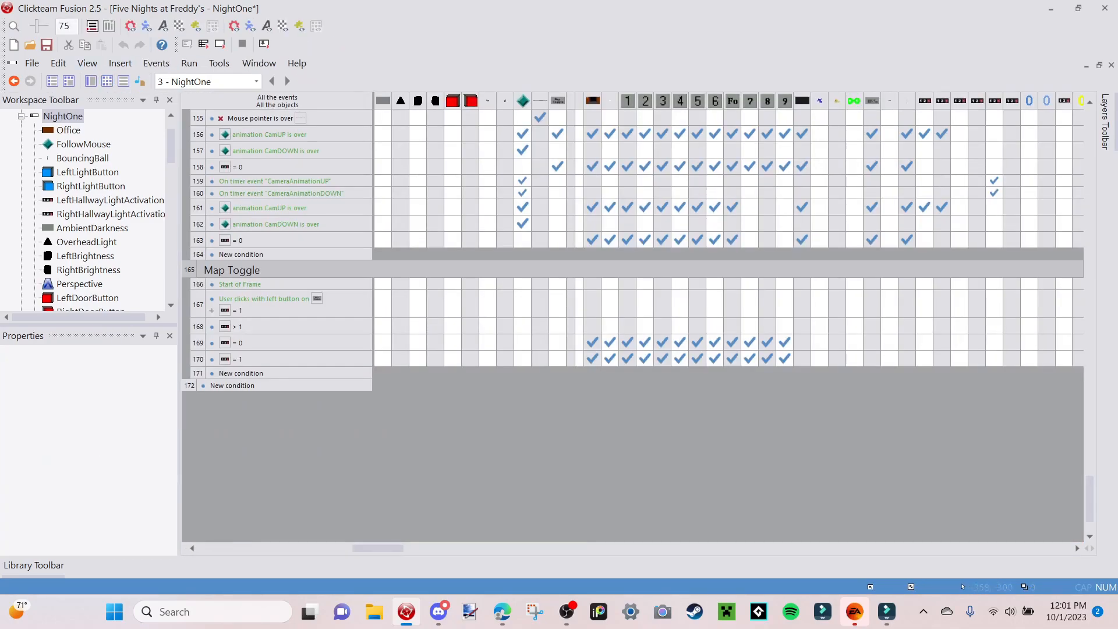
pyautogui.scroll(6, 436, 228)
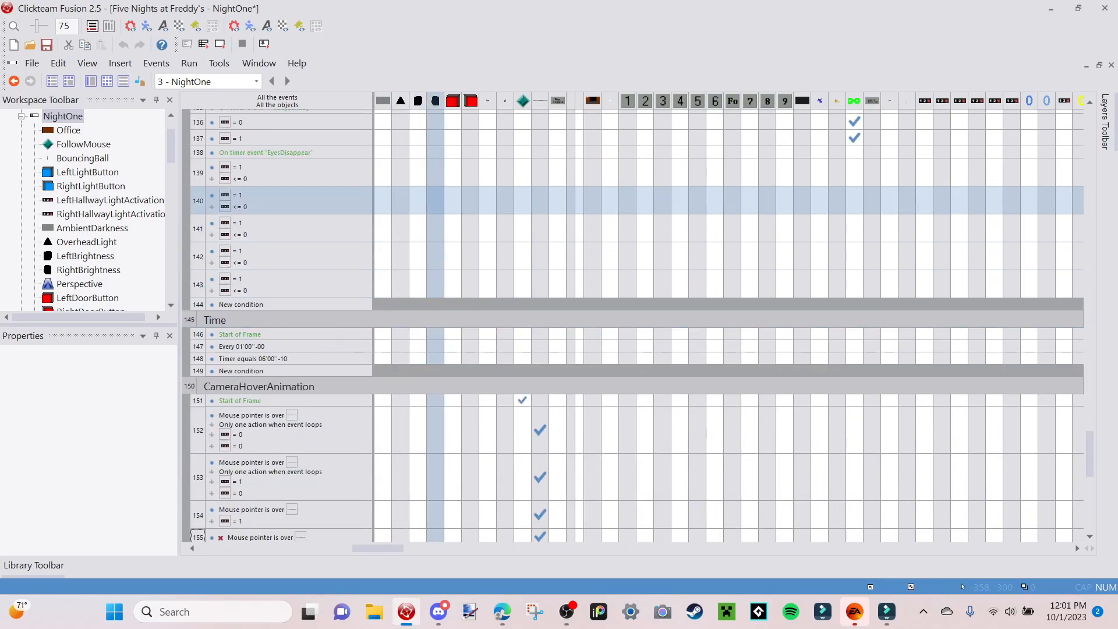
pyautogui.scroll(12, 435, 228)
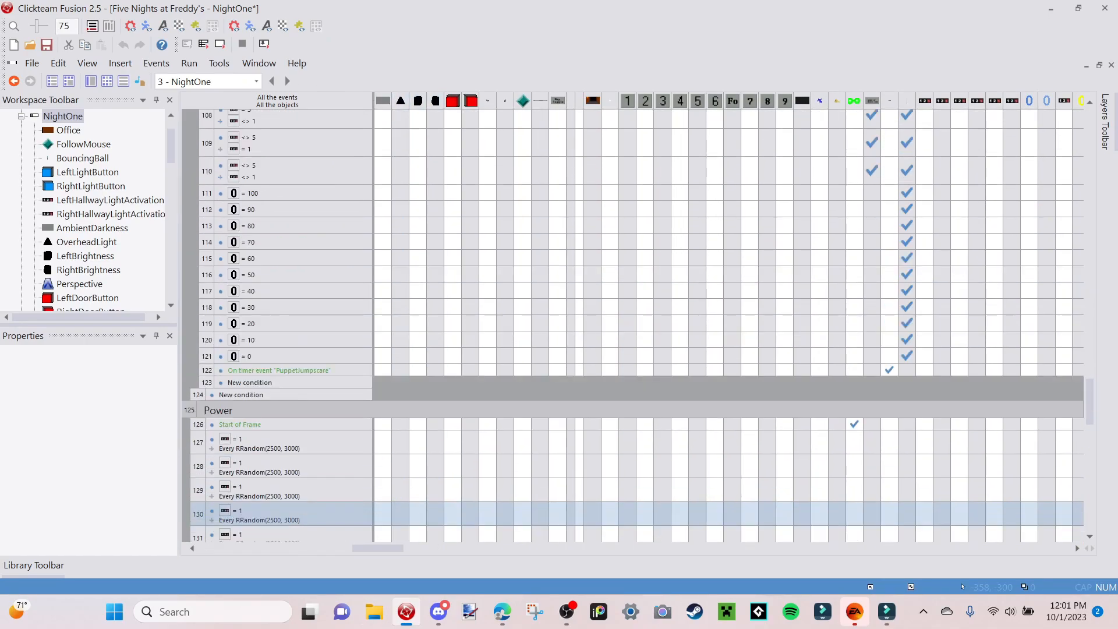
pyautogui.scroll(8, 436, 228)
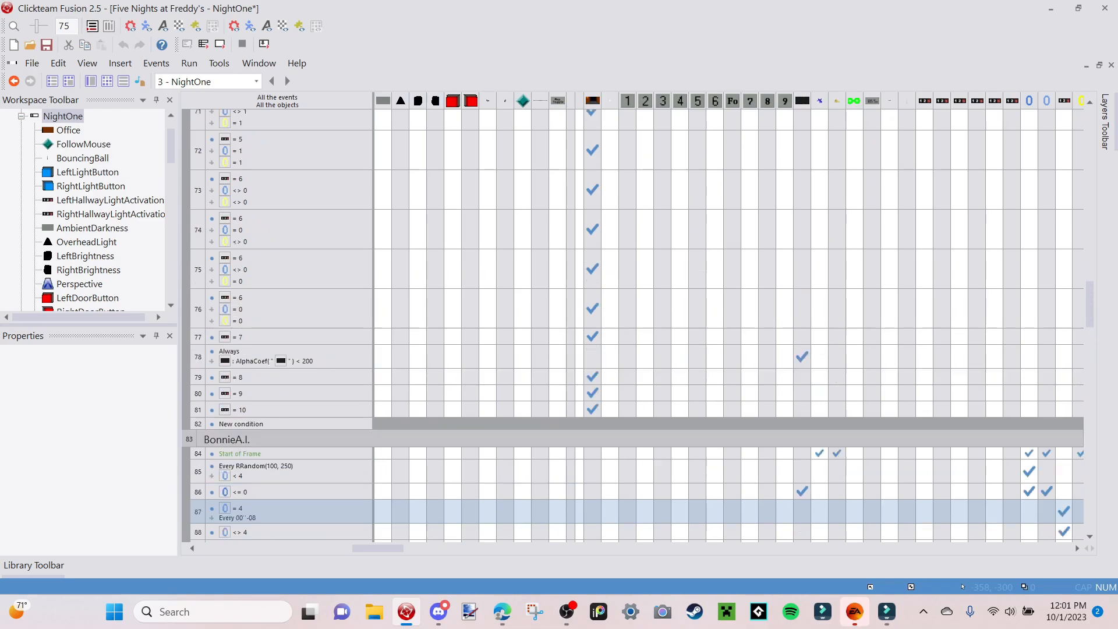
pyautogui.scroll(3, 435, 215)
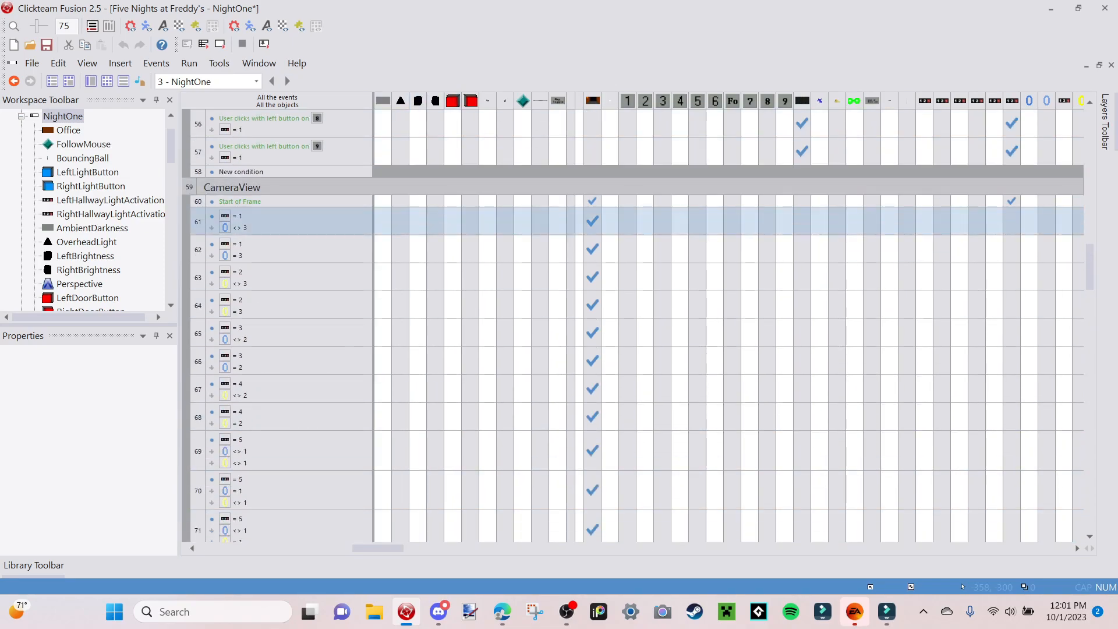
pyautogui.scroll(-4, 435, 291)
pyautogui.scroll(-3, 436, 329)
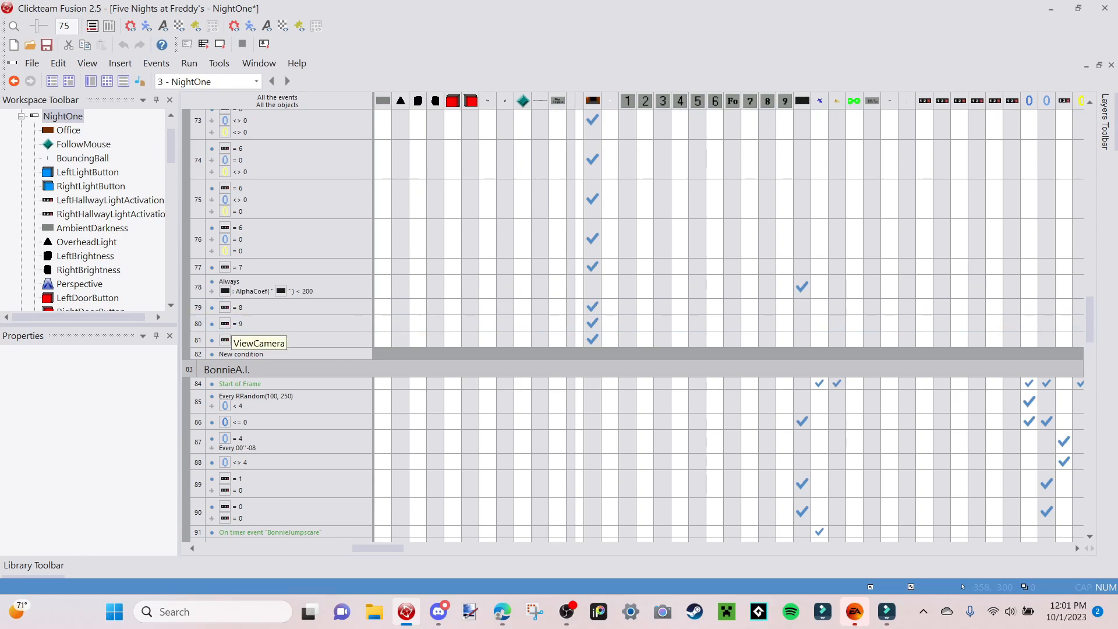
pyautogui.moveTo(389, 548); pyautogui.dragTo(877, 548)
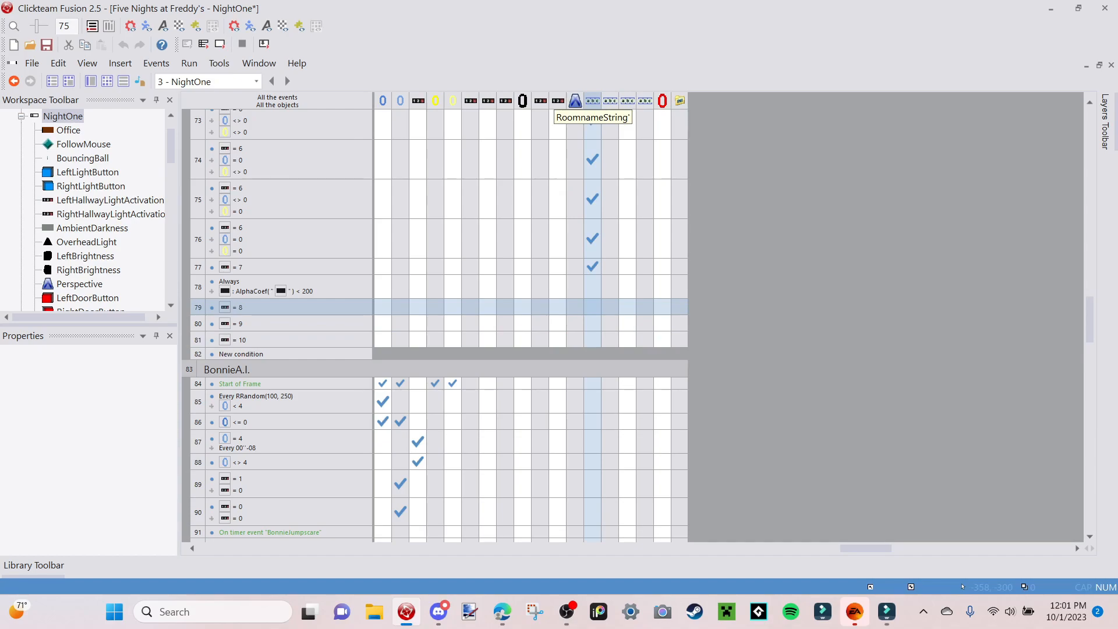
pyautogui.rightClick(593, 307)
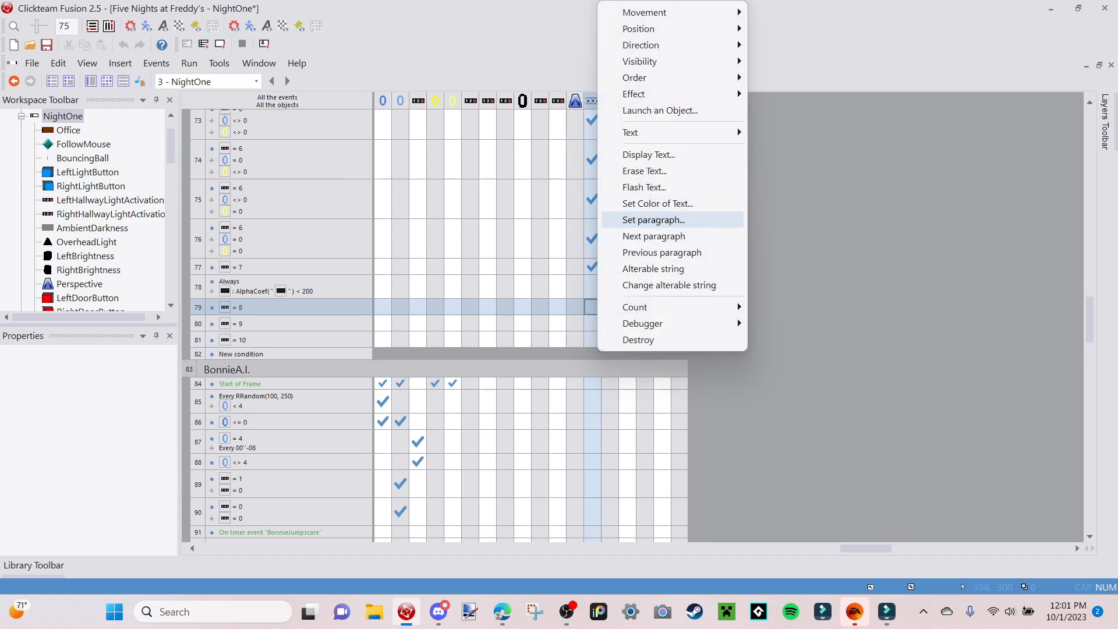
pyautogui.click(653, 219)
pyautogui.scroll(-1, 408, 265)
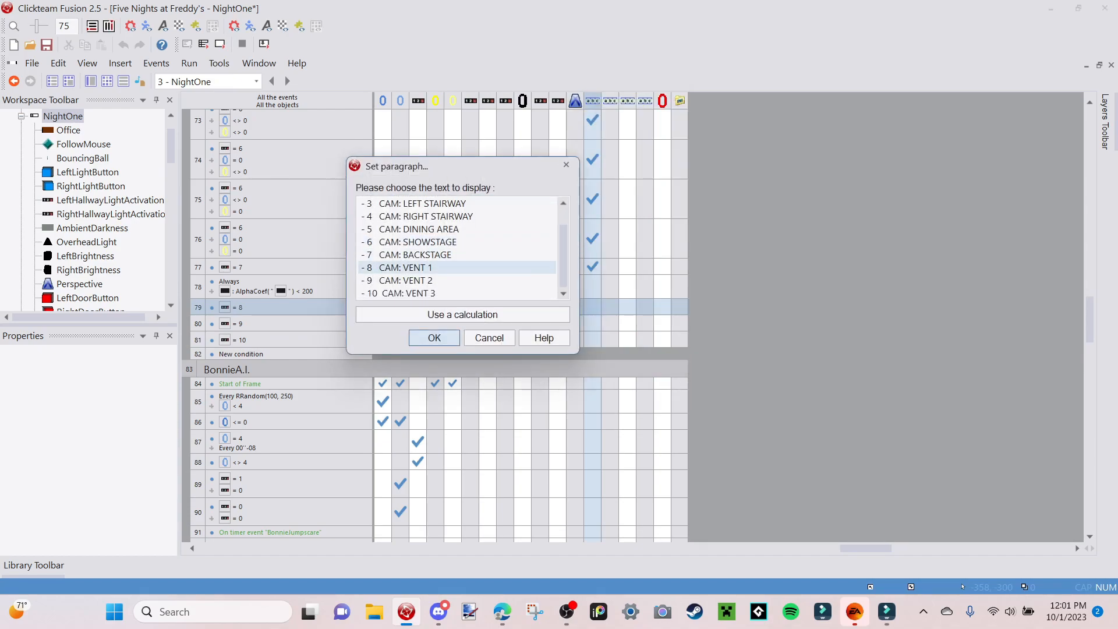
pyautogui.click(408, 267)
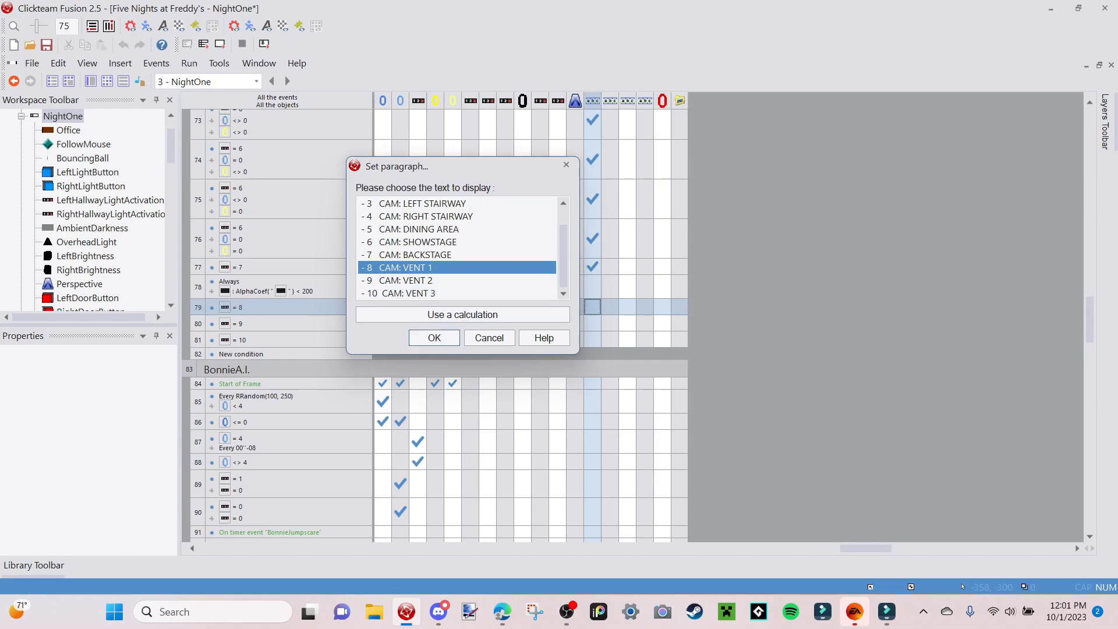
pyautogui.click(435, 338)
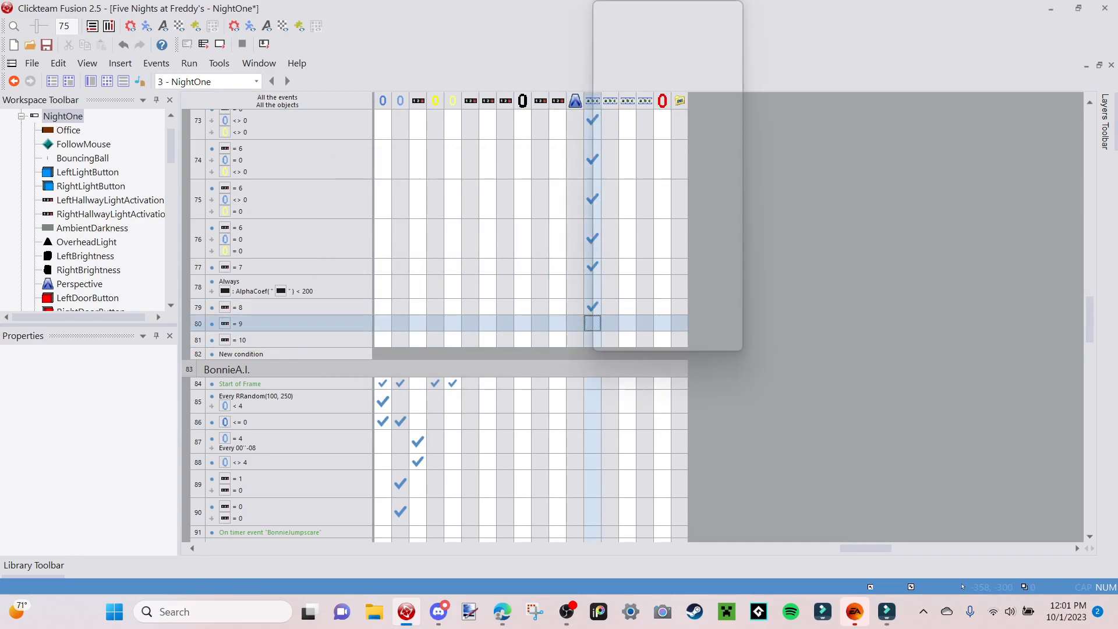
# Make the ViewCamera = 9 event set RoomnameString to paragraph 9, "CAM: VENT 2".
pyautogui.rightClick(592, 324)
pyautogui.click(648, 219)
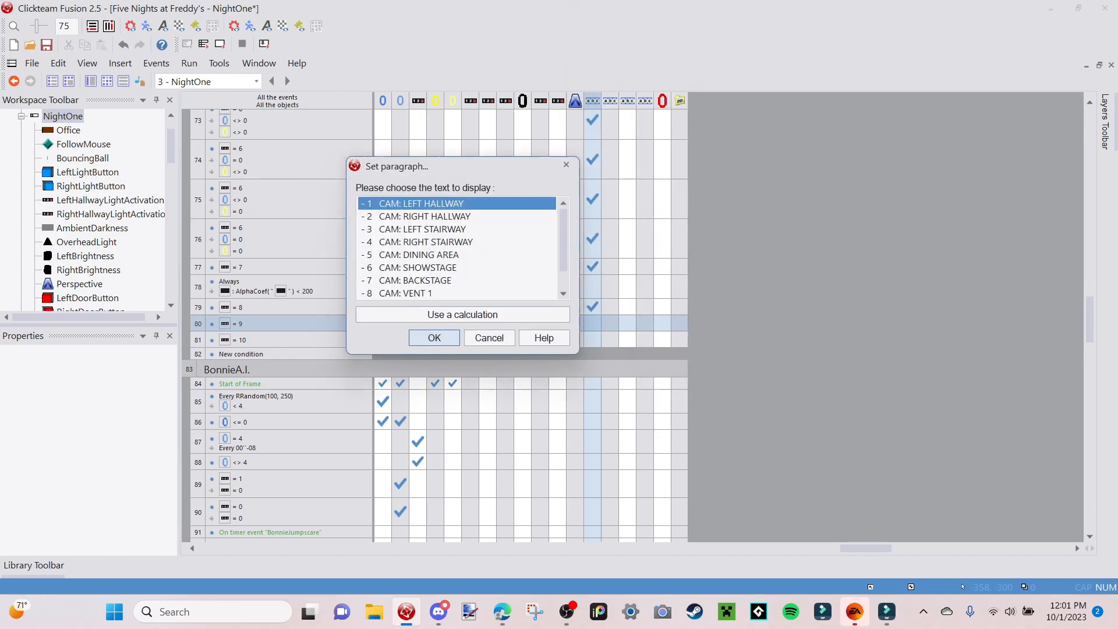
pyautogui.click(415, 255)
pyautogui.click(406, 280)
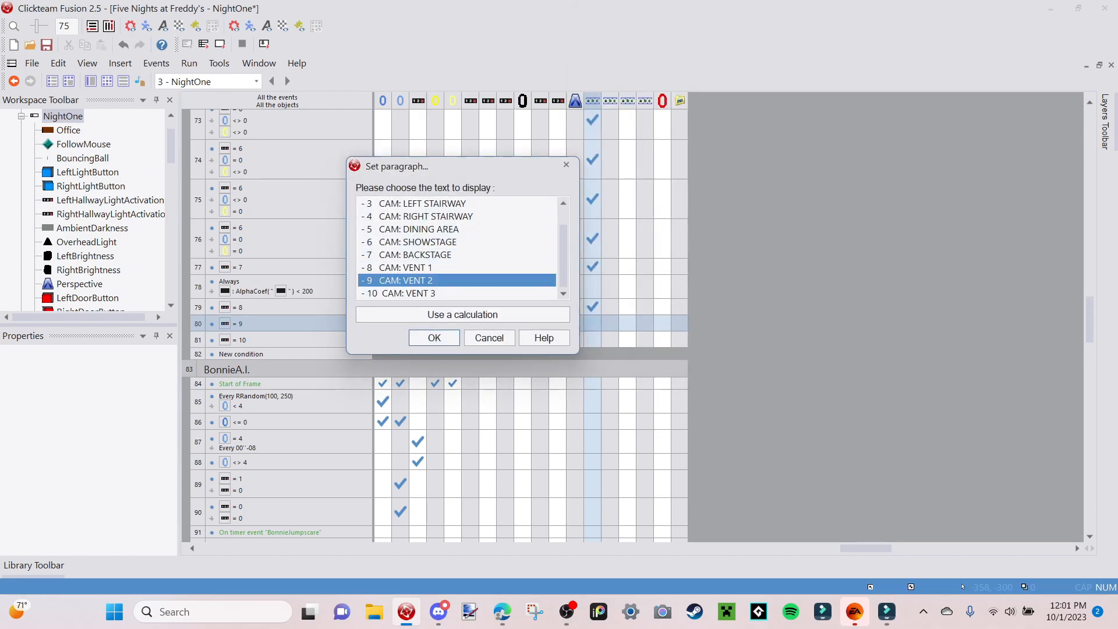
pyautogui.click(435, 338)
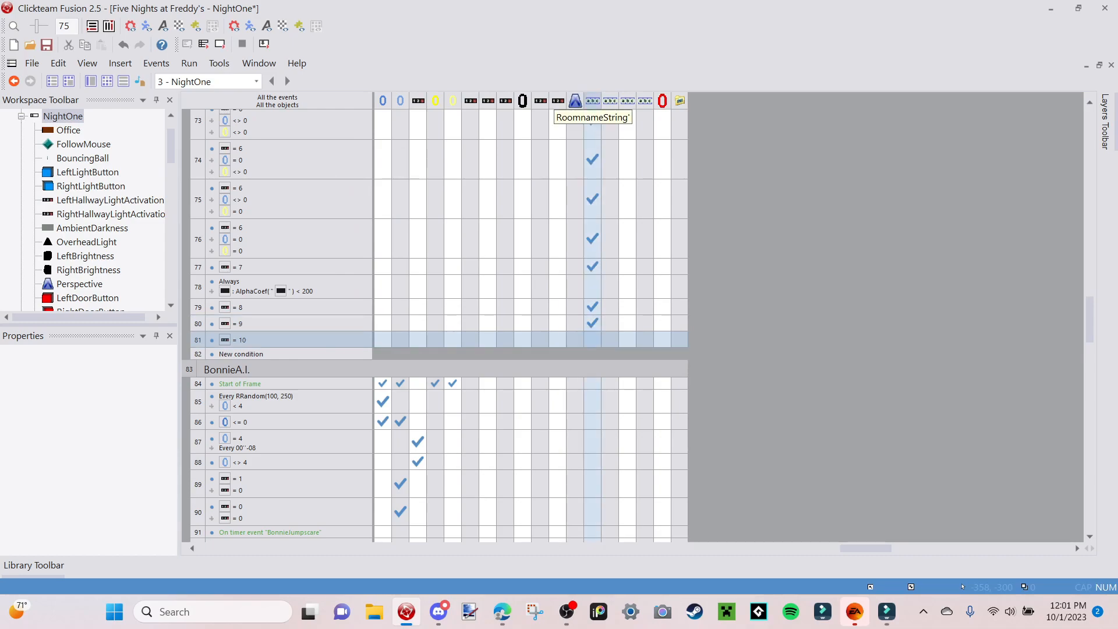
# Make the ViewCamera = 10 event set RoomnameString to paragraph 10, "CAM: VENT 3".
pyautogui.rightClick(592, 340)
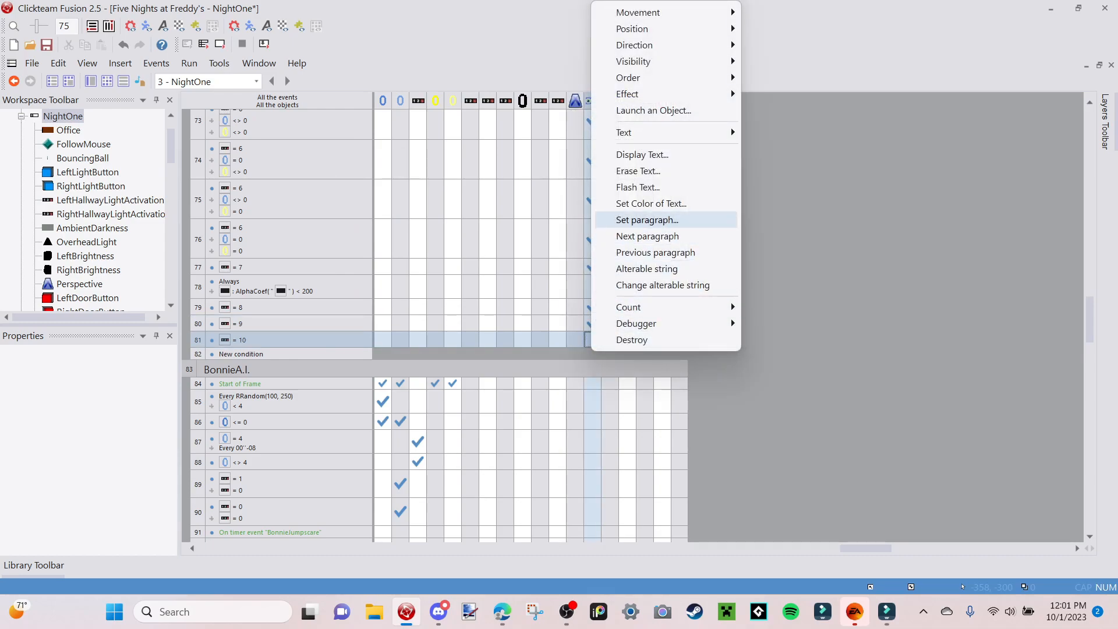
pyautogui.click(647, 219)
pyautogui.click(406, 280)
pyautogui.click(406, 293)
pyautogui.click(435, 338)
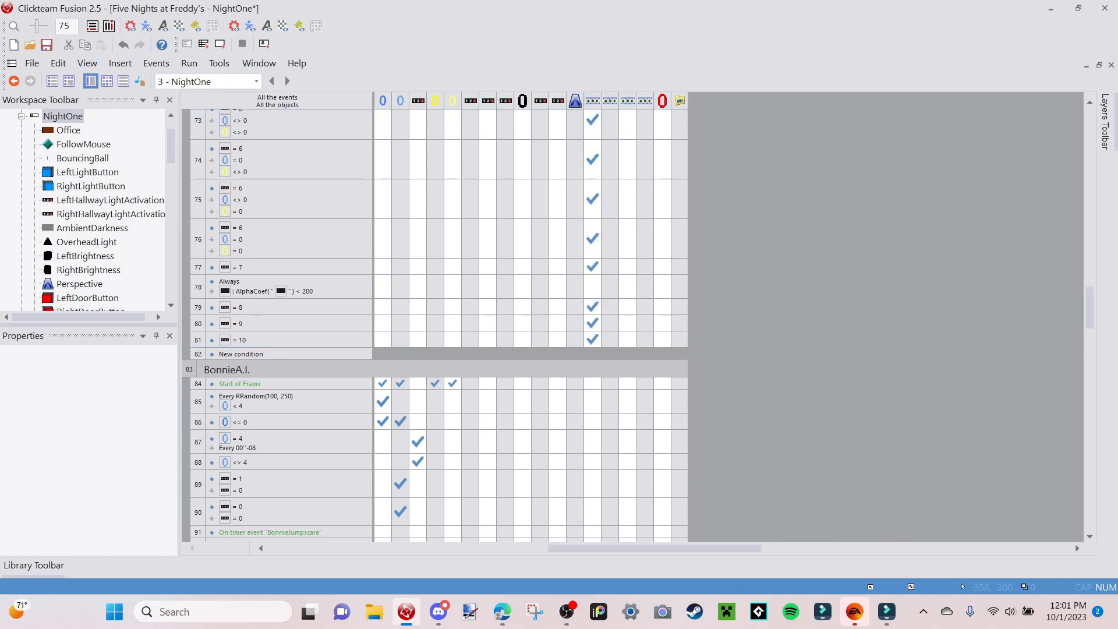
# Test-run the frame maximized, raise the monitor and switch between vent cameras 7, 8 and 9 to check their room names.
pyautogui.hotkey('ctrl', 'm')
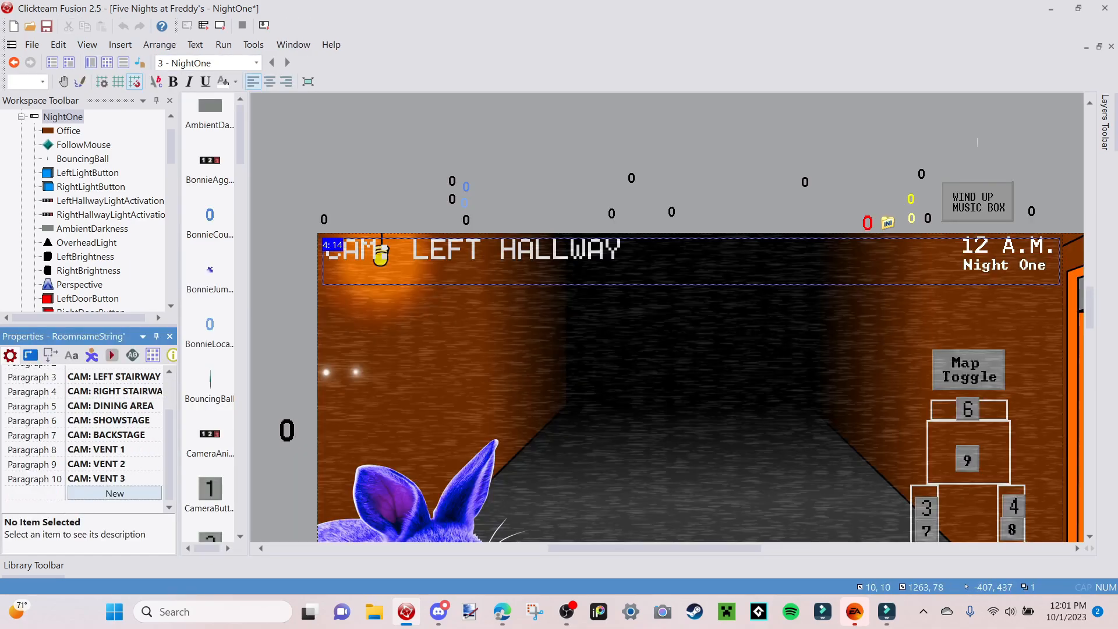
pyautogui.click(111, 492)
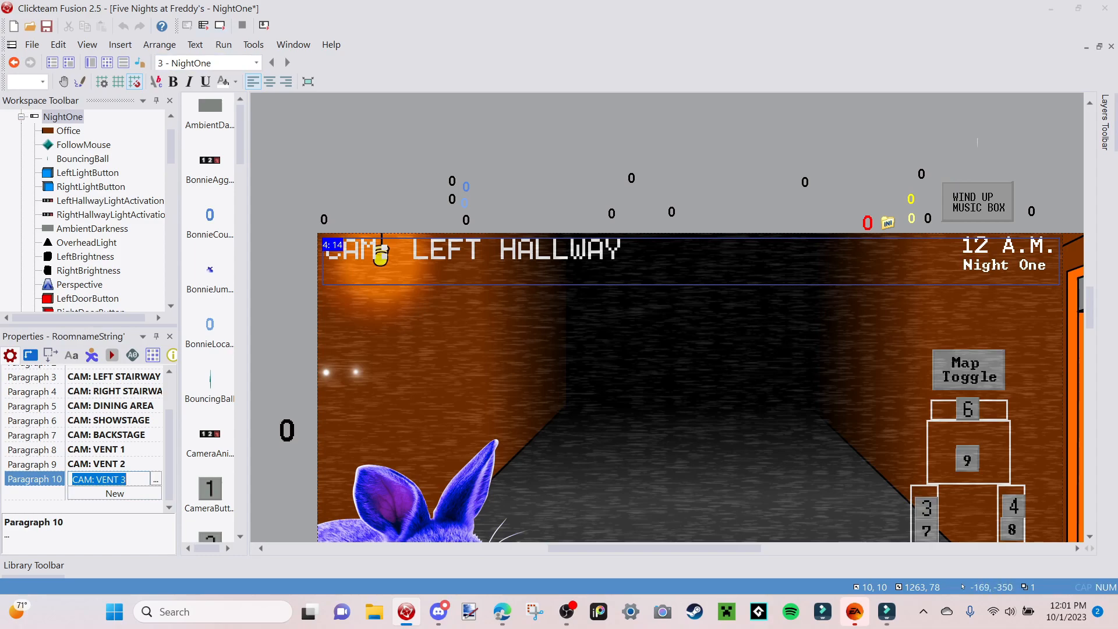
pyautogui.press('F7')
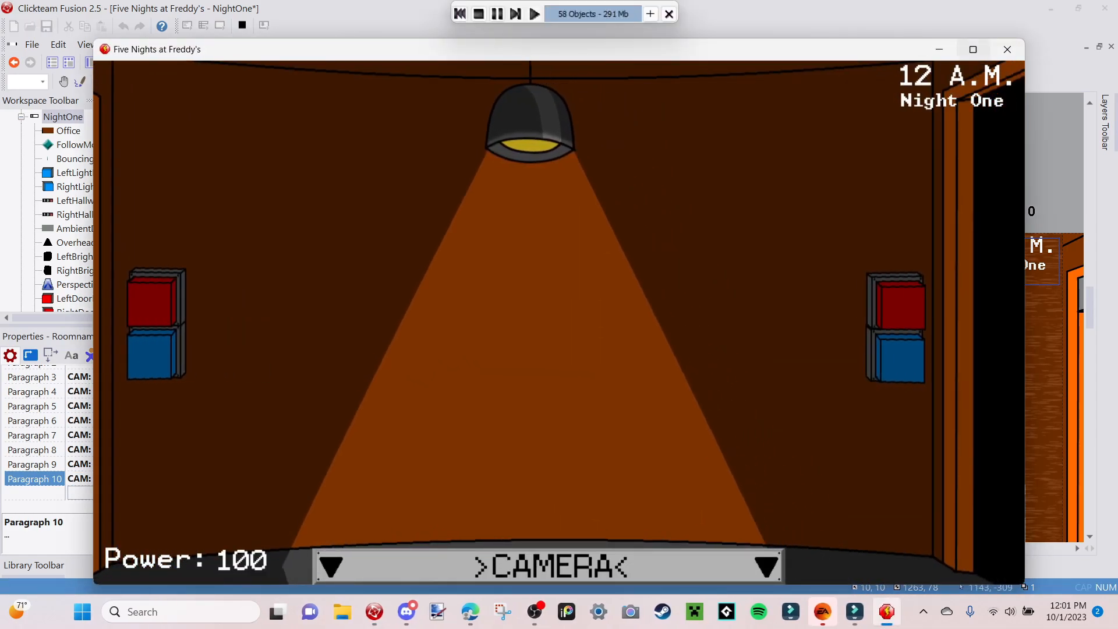
pyautogui.click(973, 50)
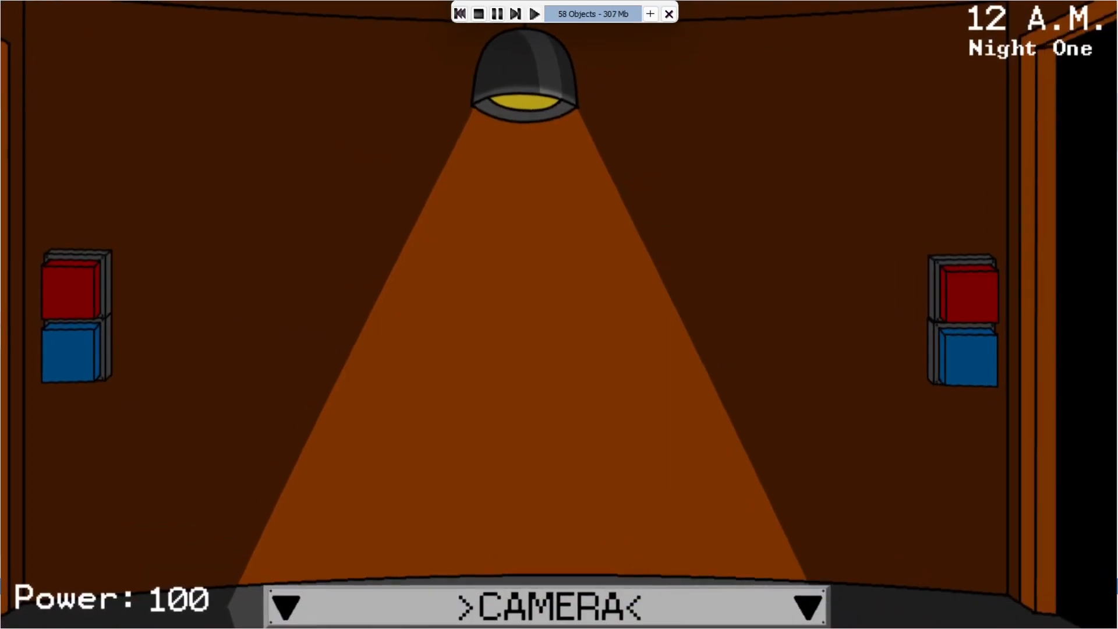
pyautogui.moveTo(582, 607)
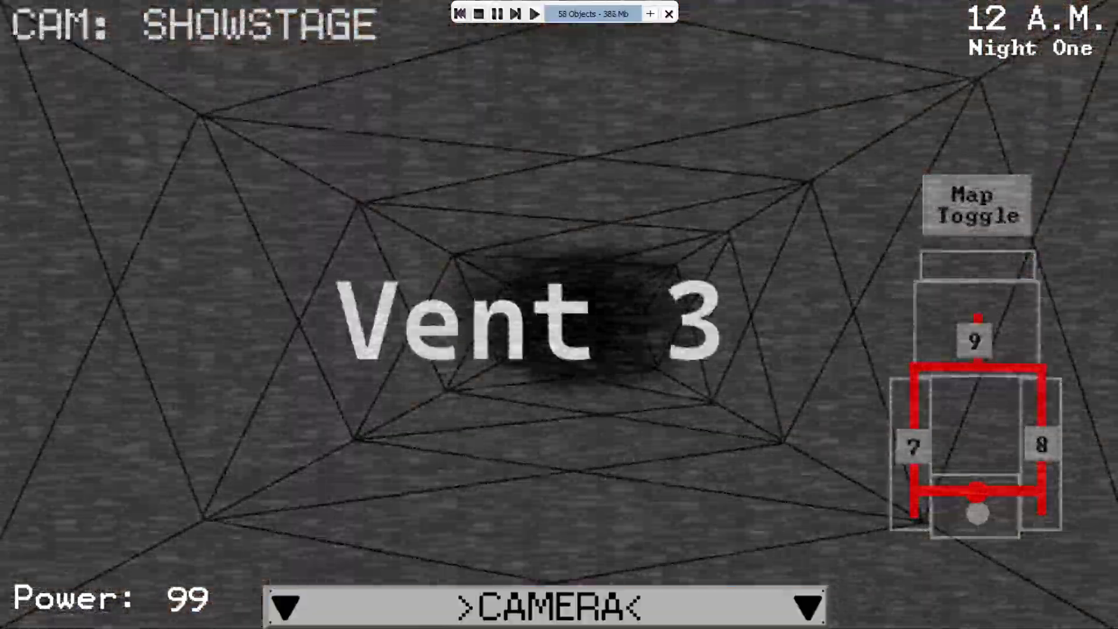
pyautogui.click(913, 447)
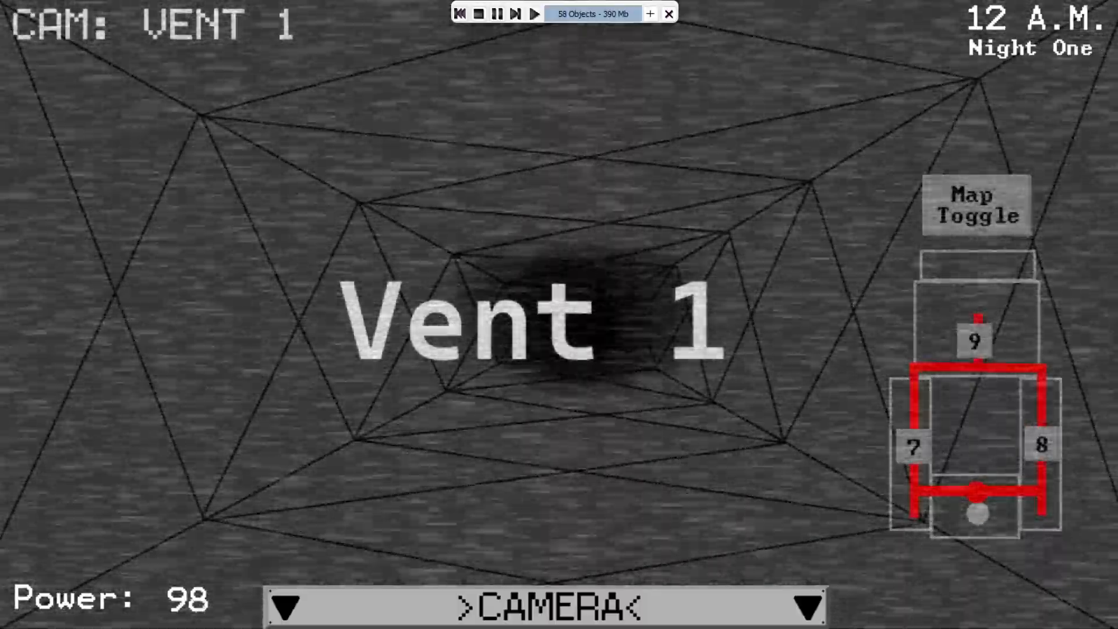
pyautogui.click(1042, 444)
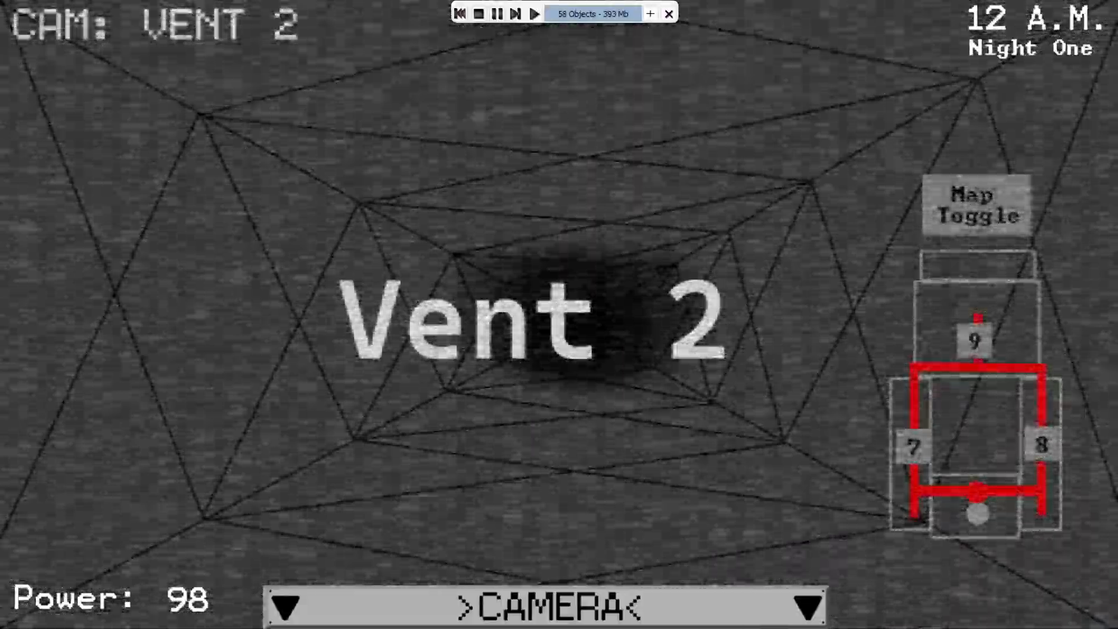
pyautogui.click(975, 341)
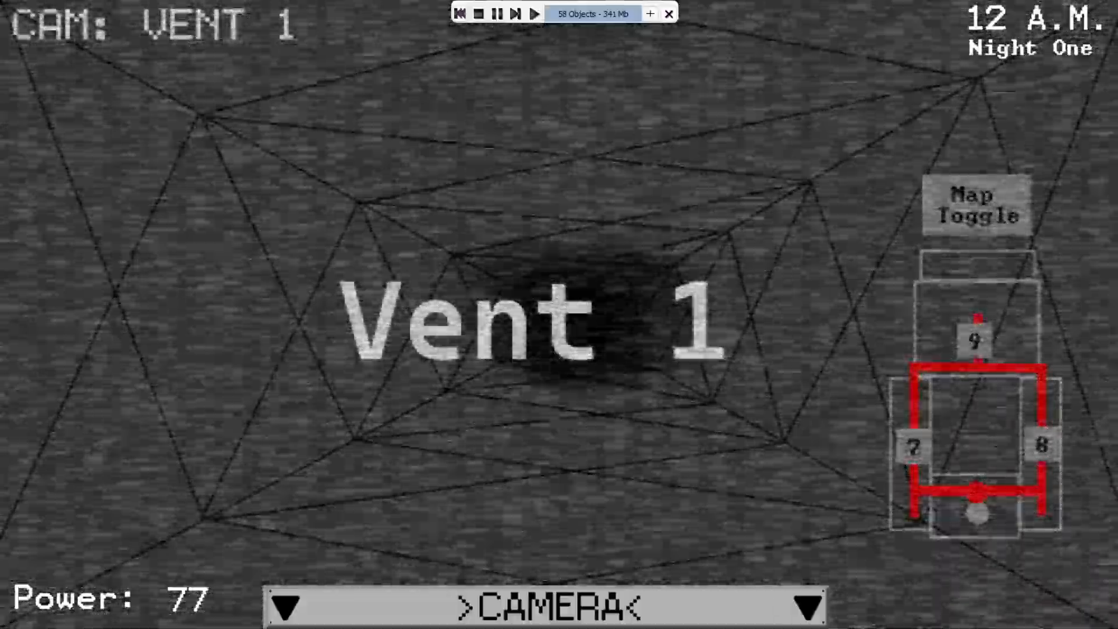
# Toggle the game's map back to the regular cameras, check a hallway view, lower the monitor and stop the test run.
pyautogui.click(977, 205)
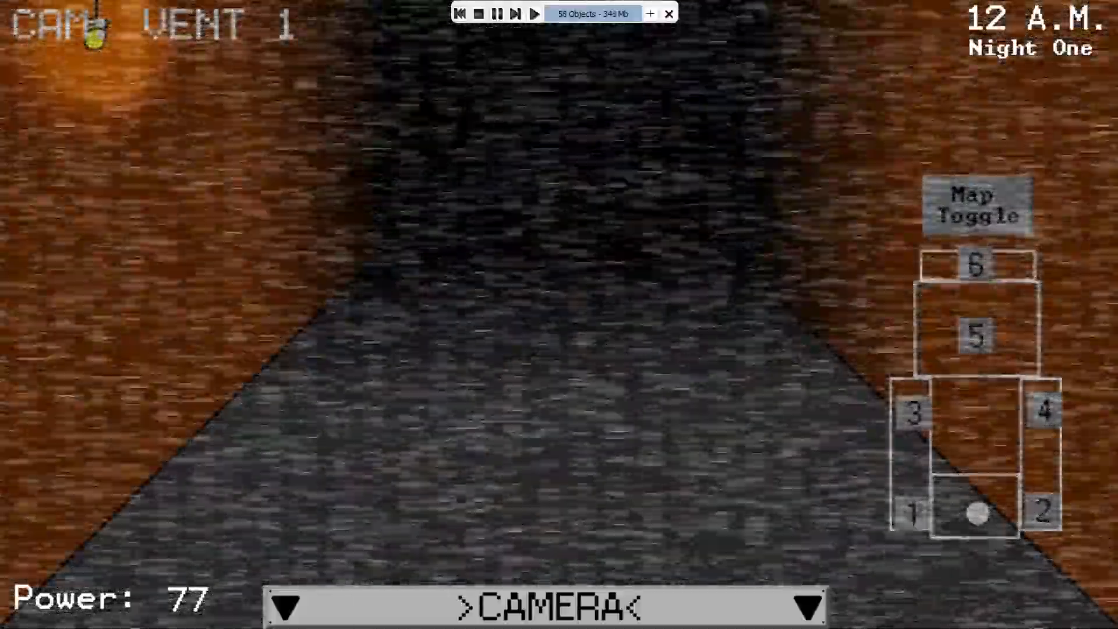
pyautogui.click(913, 413)
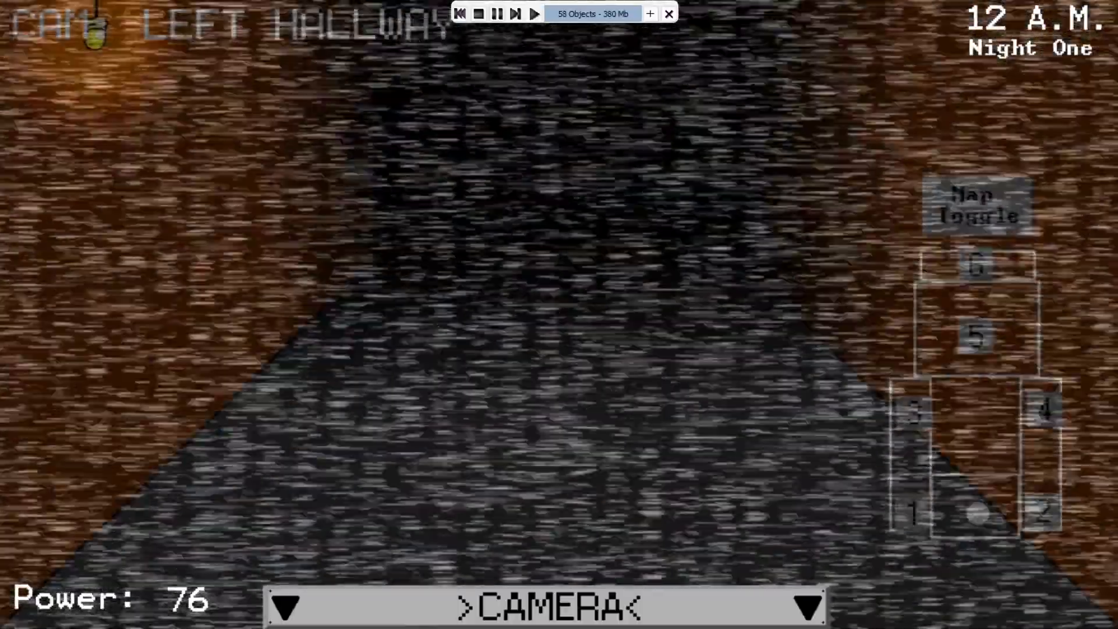
pyautogui.click(546, 607)
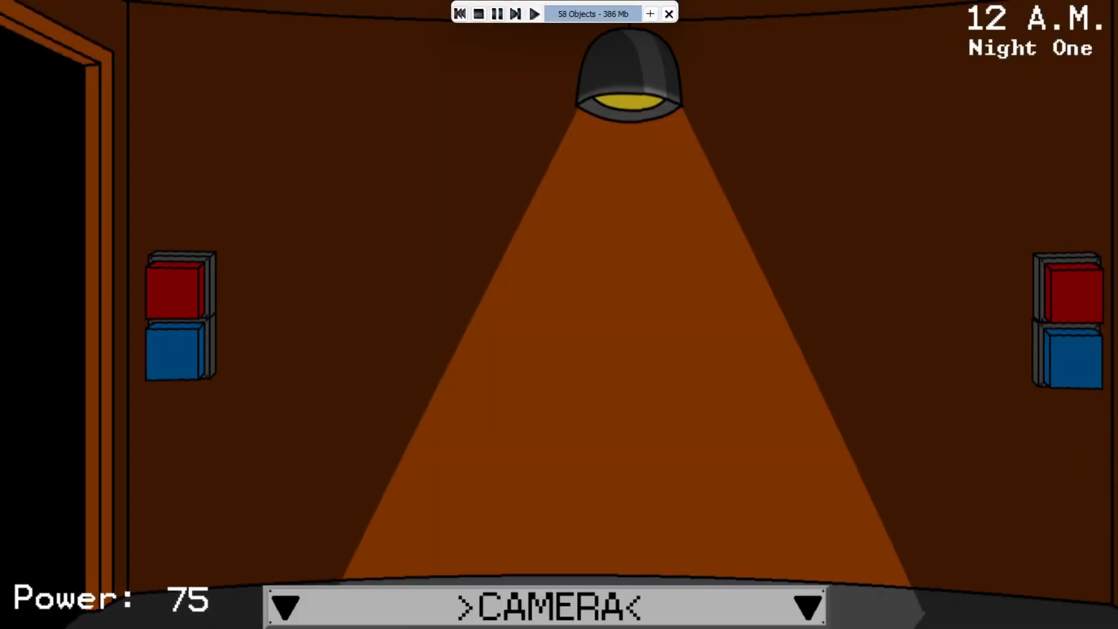
pyautogui.click(479, 13)
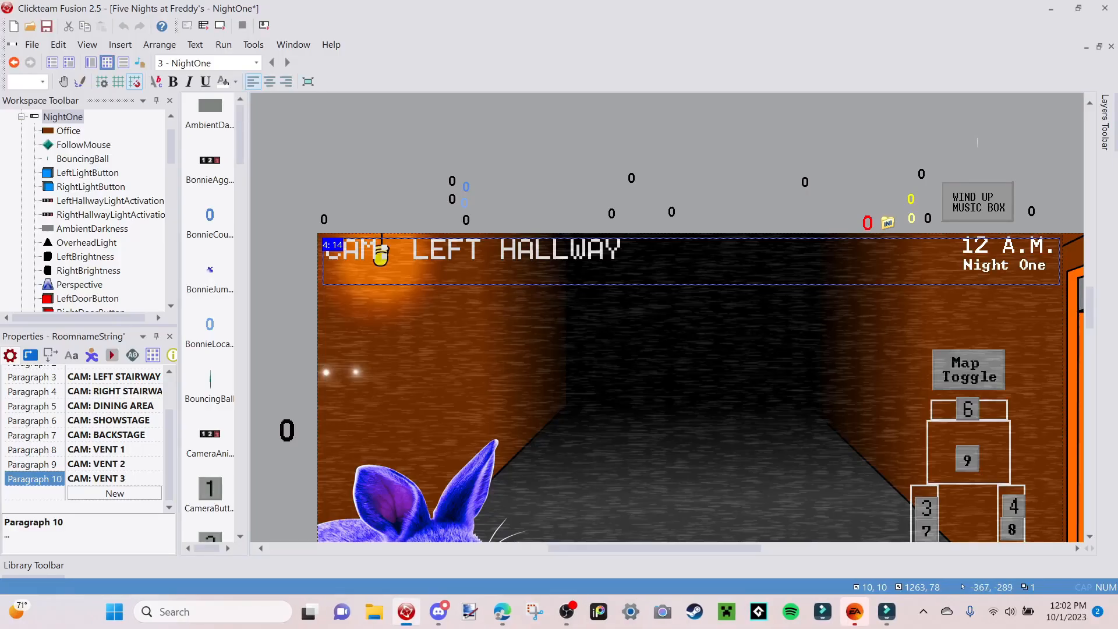
# In the Map Toggle event group, add an "Only one action when event loops" condition to the Map Toggle Function = 0 event.
pyautogui.hotkey('ctrl', 'e')
pyautogui.scroll(-10, 436, 326)
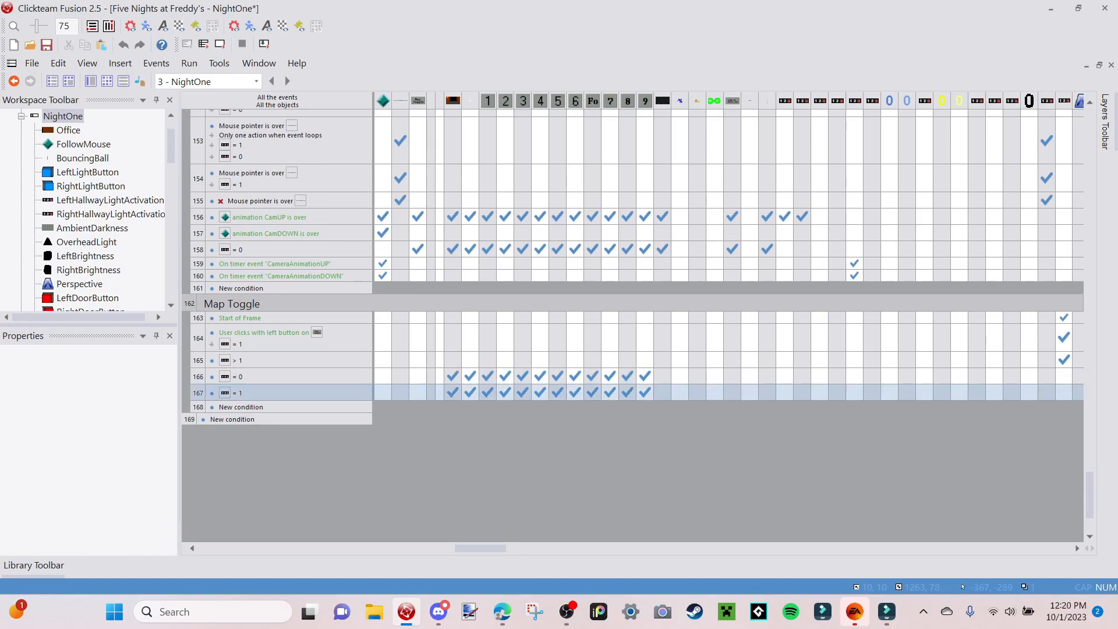
pyautogui.rightClick(224, 375)
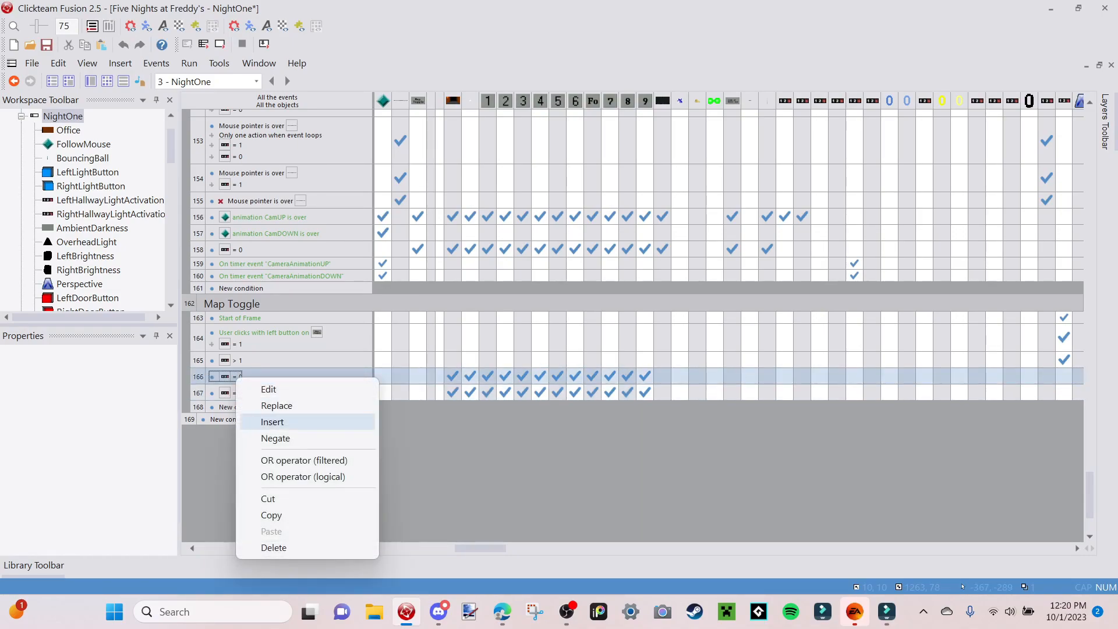
pyautogui.click(256, 422)
pyautogui.rightClick(51, 46)
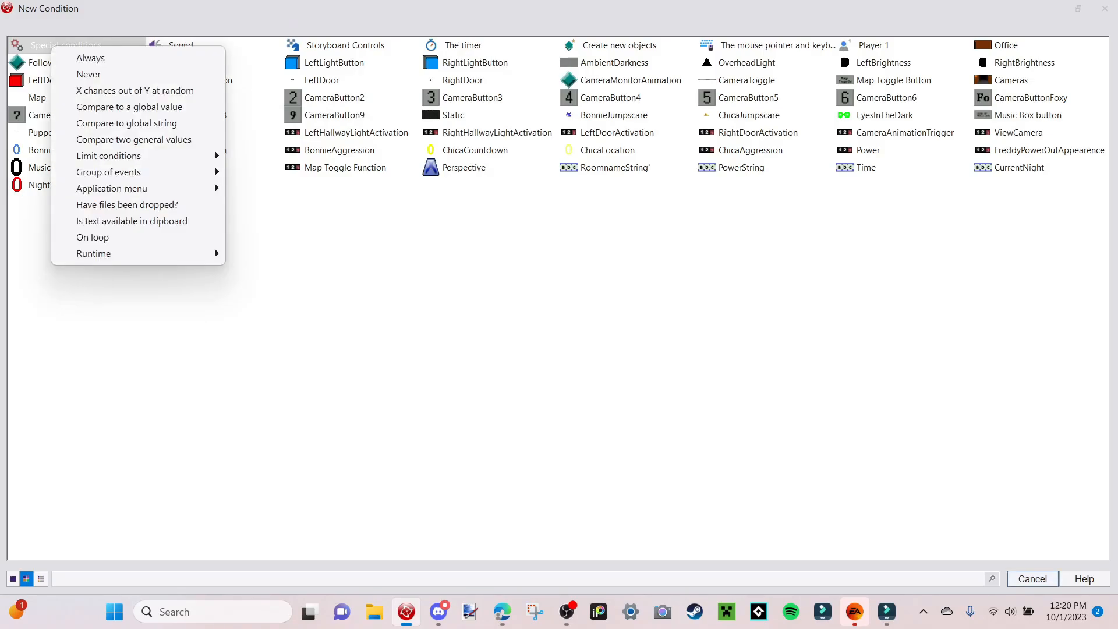
pyautogui.moveTo(116, 155)
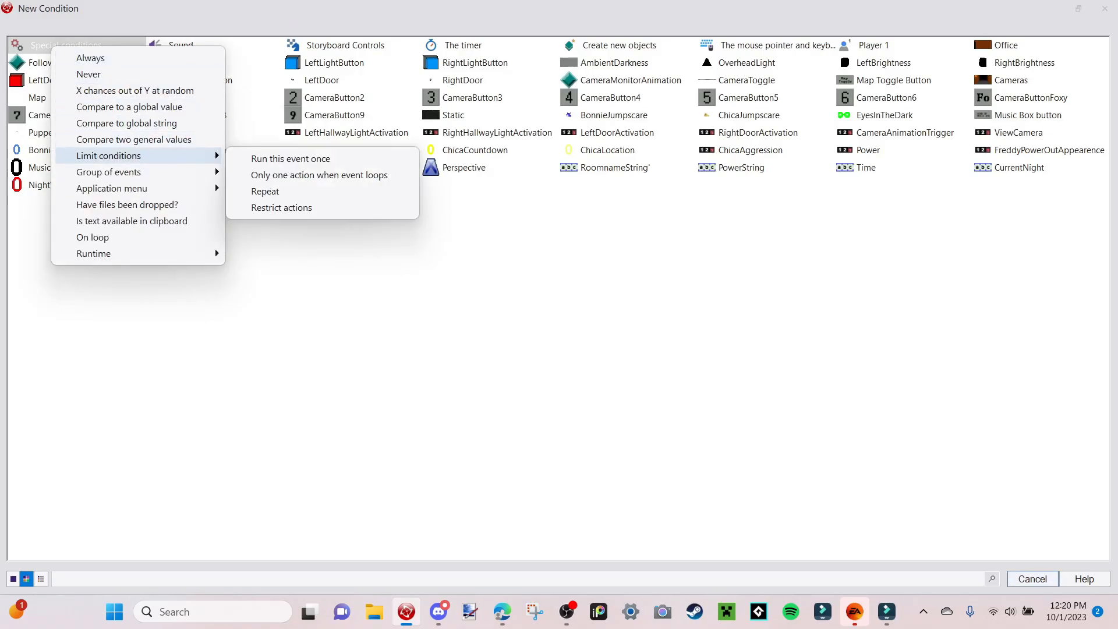
pyautogui.click(319, 175)
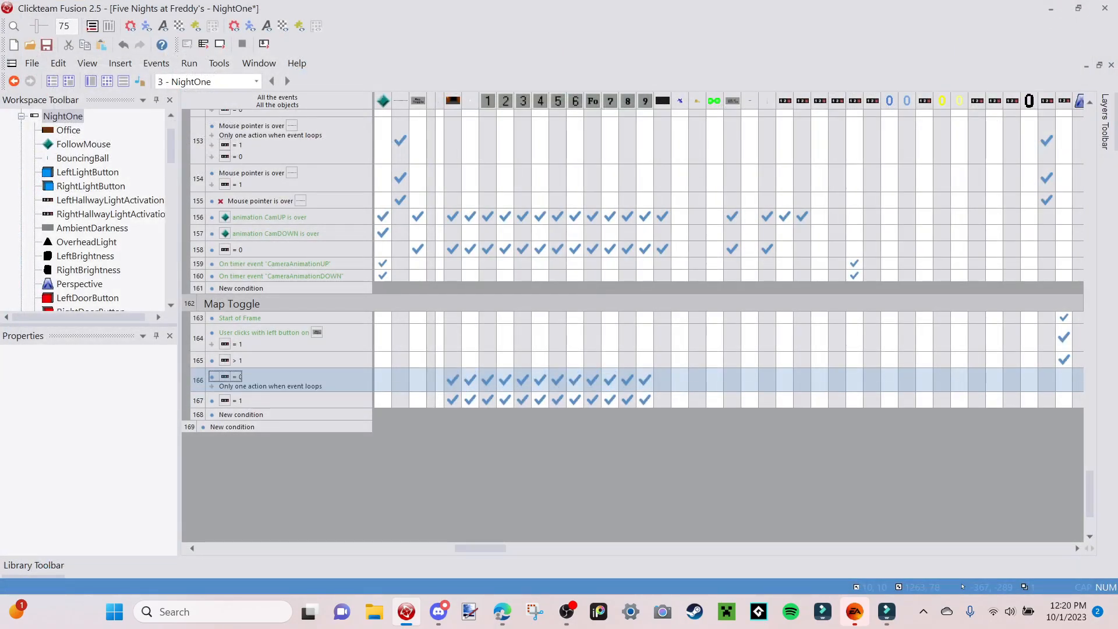
# Add an "Only one action when event loops" condition to the Map Toggle Function = 1 event.
pyautogui.click(232, 401)
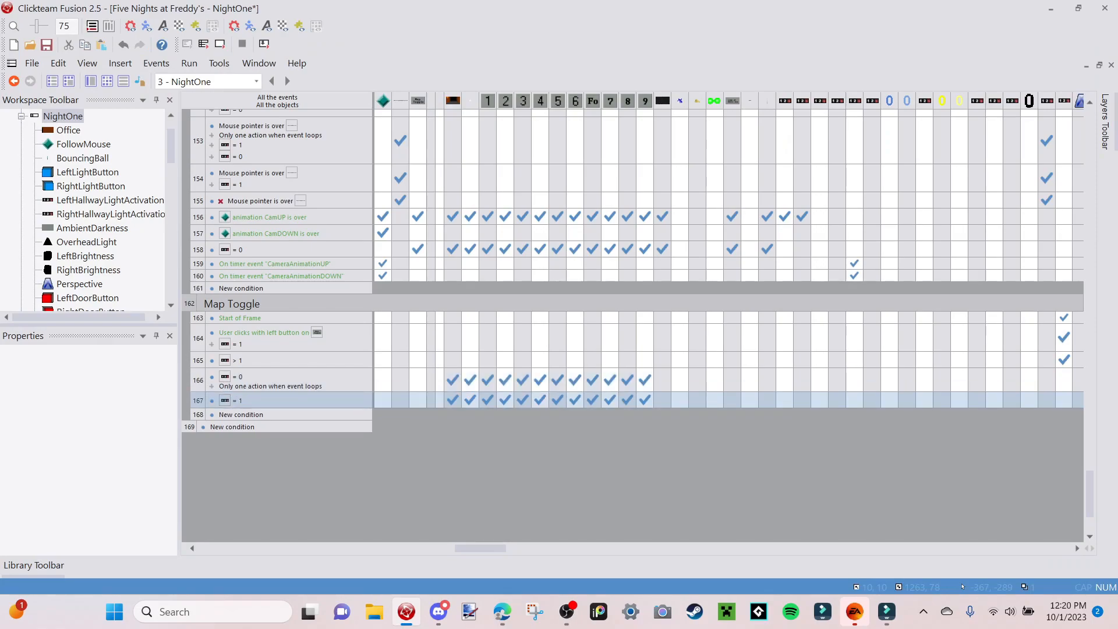
pyautogui.click(235, 402)
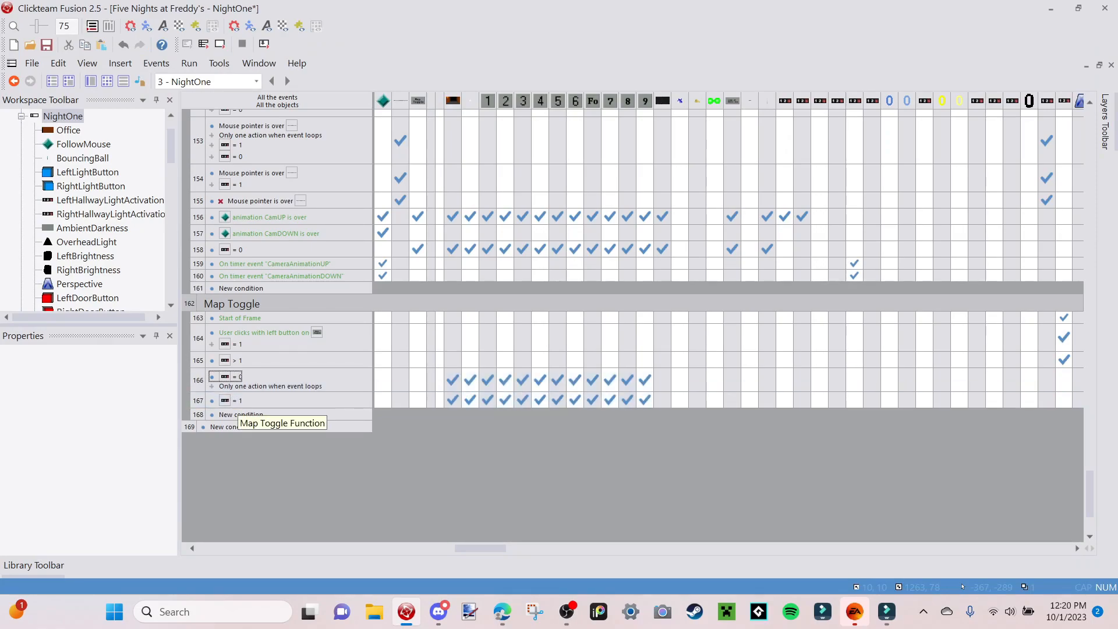
pyautogui.click(235, 400)
pyautogui.rightClick(235, 400)
pyautogui.click(271, 441)
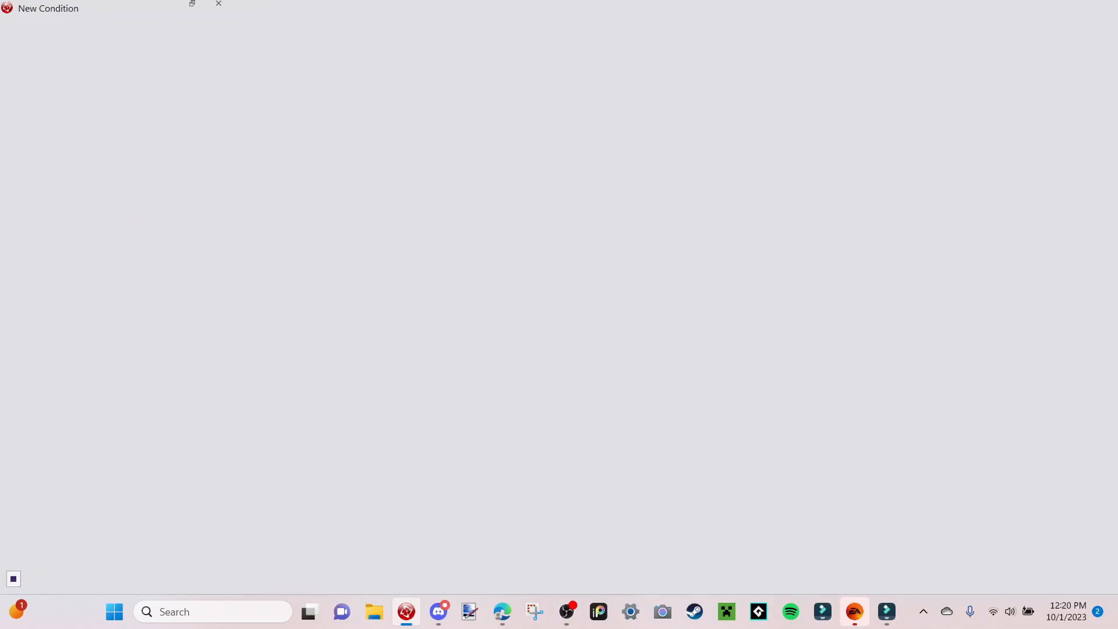
pyautogui.click(116, 46)
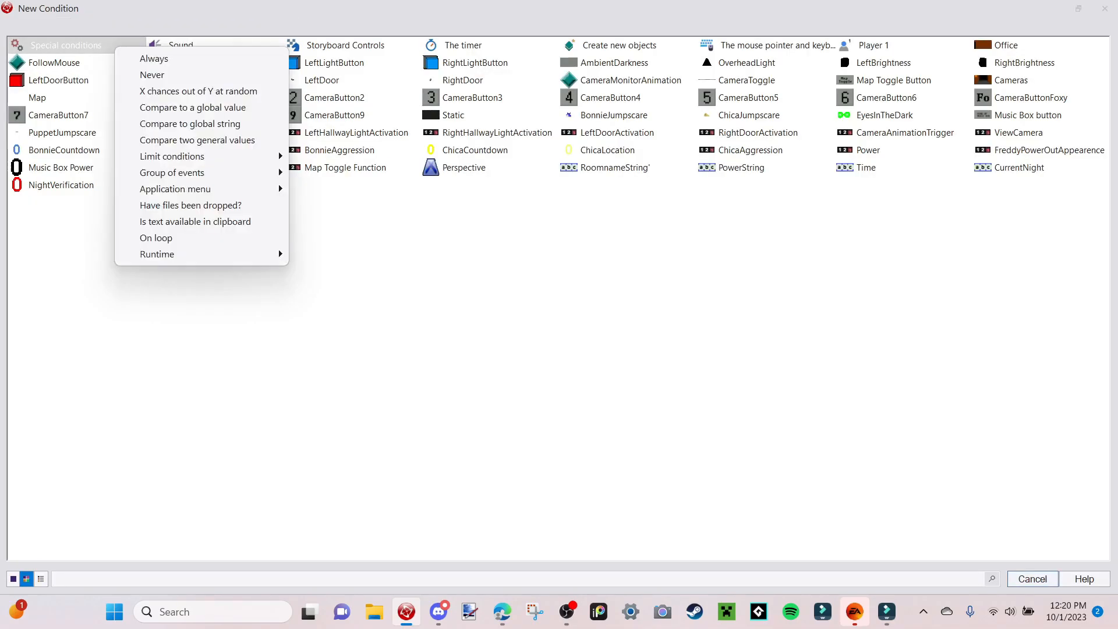
pyautogui.moveTo(175, 156)
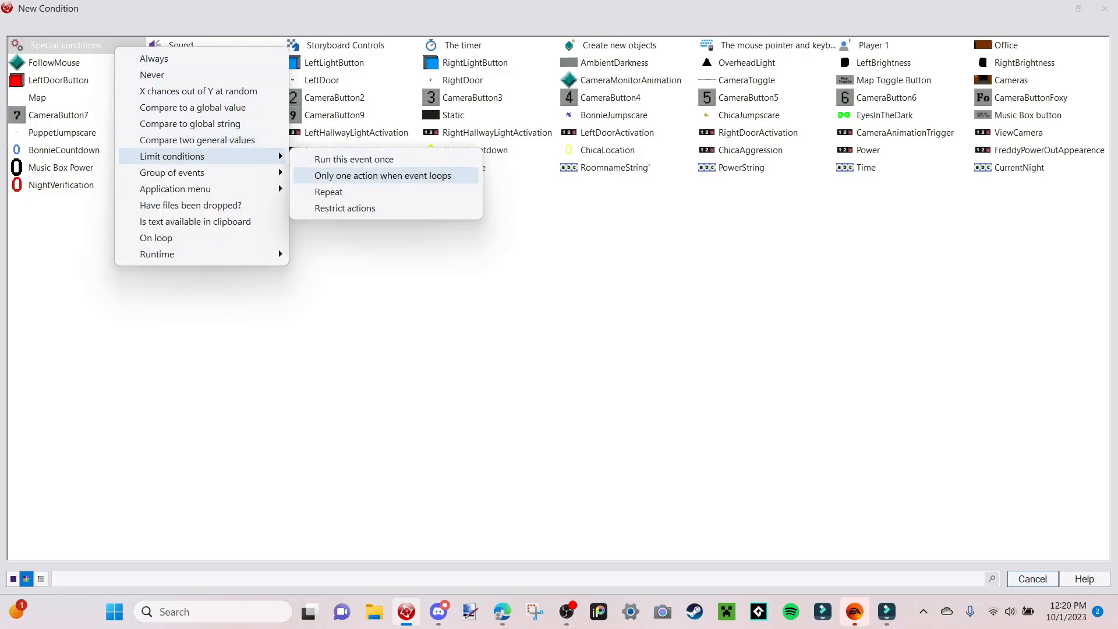
pyautogui.click(383, 175)
# Give the Map Toggle Function = 0 event a Set Counter action on the ViewCamera object.
pyautogui.moveTo(481, 548); pyautogui.dragTo(622, 548)
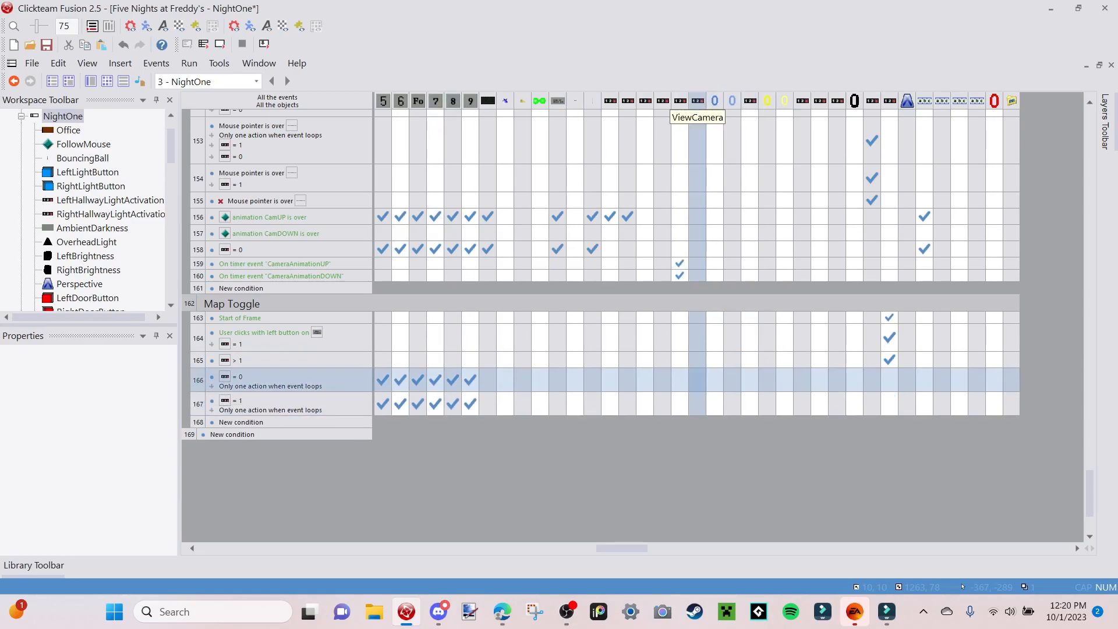
pyautogui.click(697, 380)
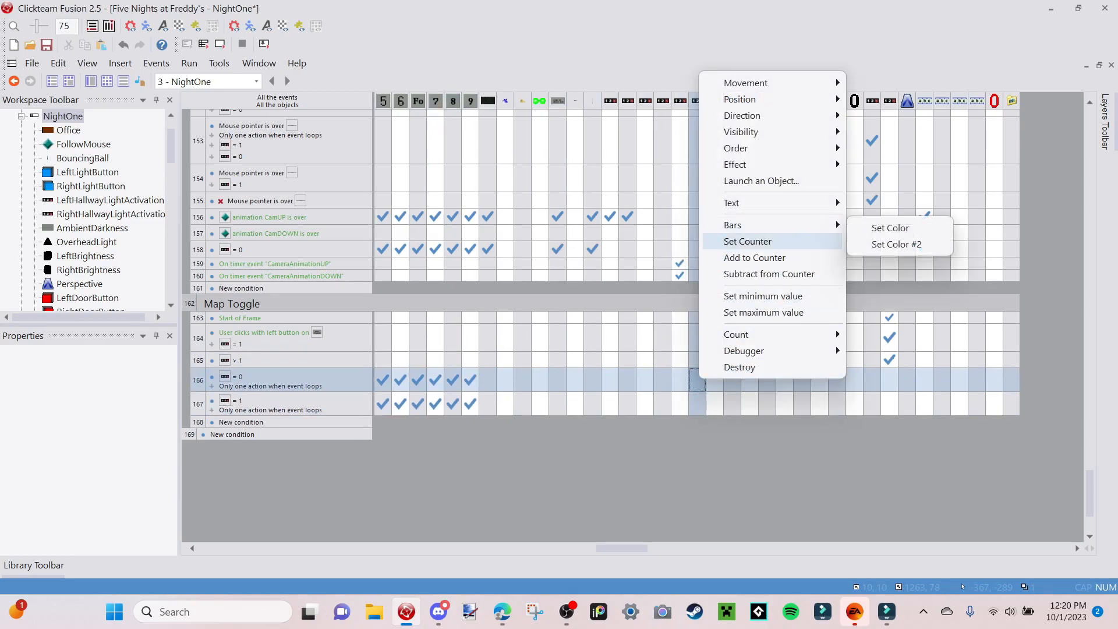
pyautogui.click(748, 241)
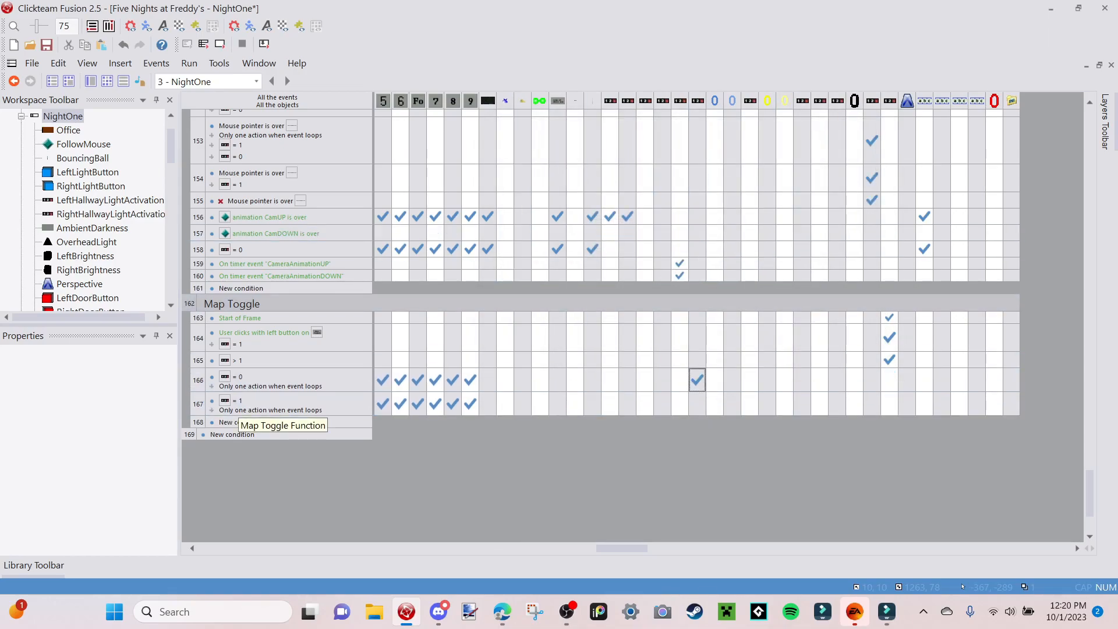
# Make the Map Toggle Function = 1 event set the ViewCamera counter to 8.
pyautogui.click(698, 404)
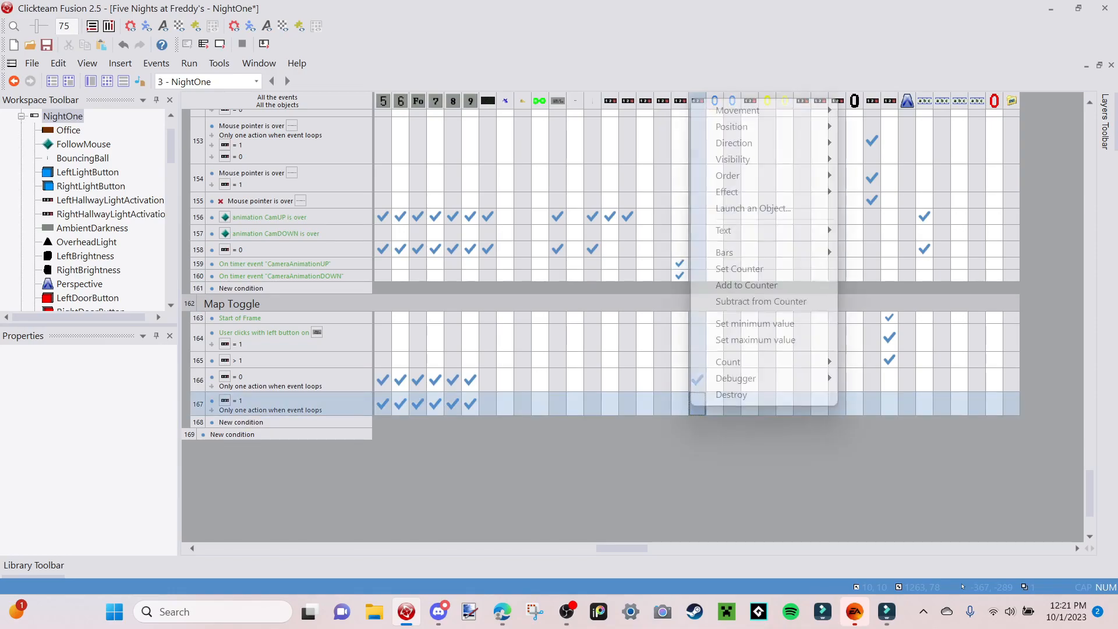
pyautogui.click(739, 269)
pyautogui.write('8')
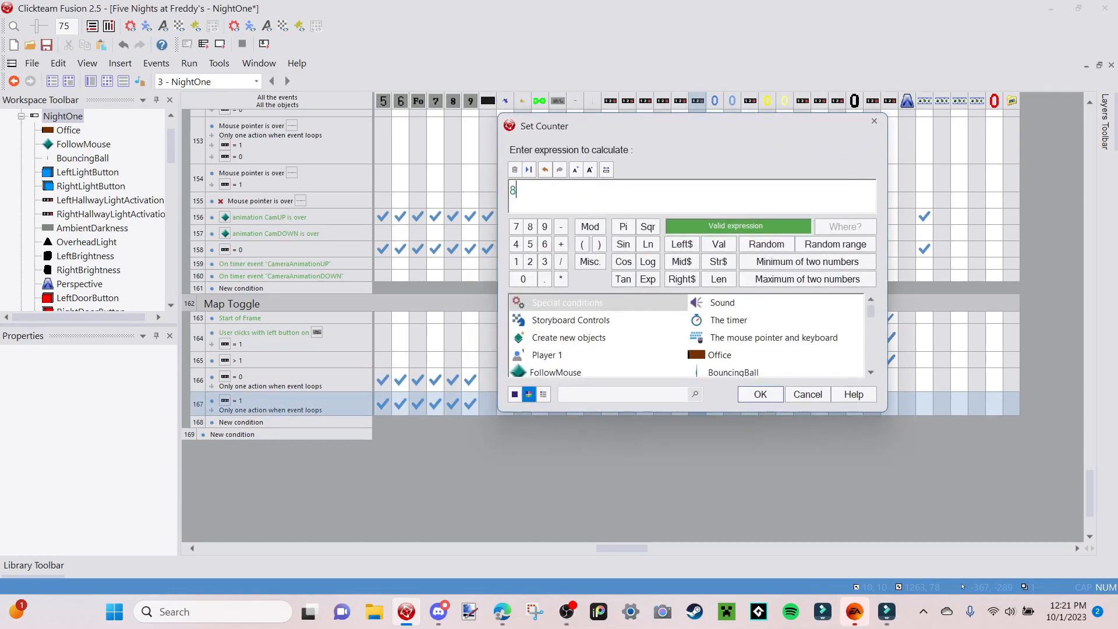
pyautogui.press('Return')
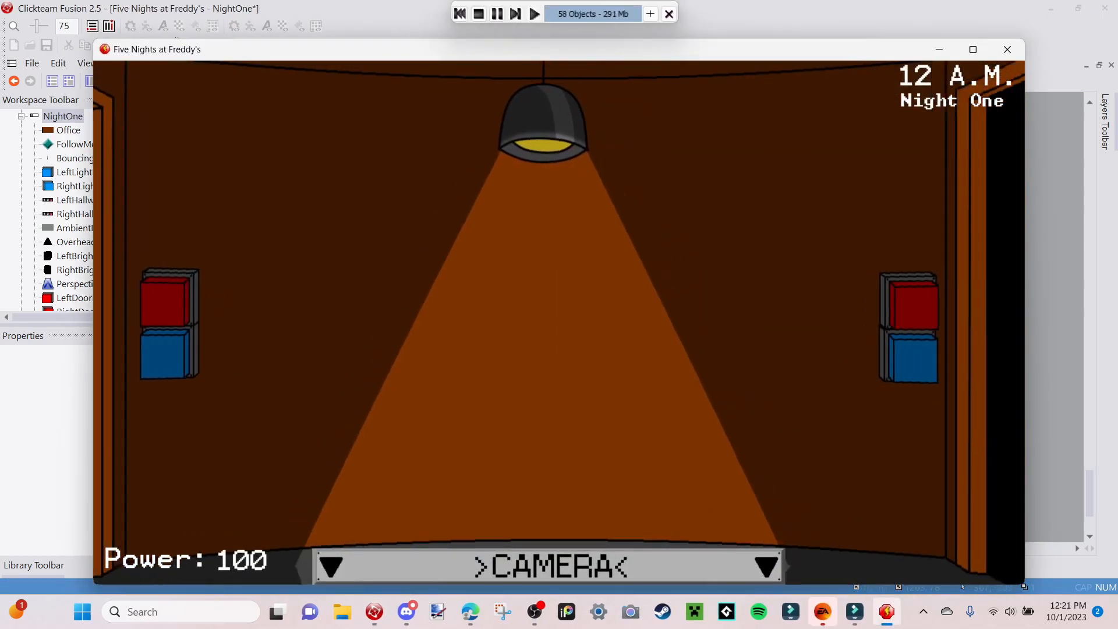
# Test-run the frame maximized, raise the monitor and switch through regular cameras 3, 5, 6 and 1.
pyautogui.click(973, 49)
pyautogui.moveTo(629, 606)
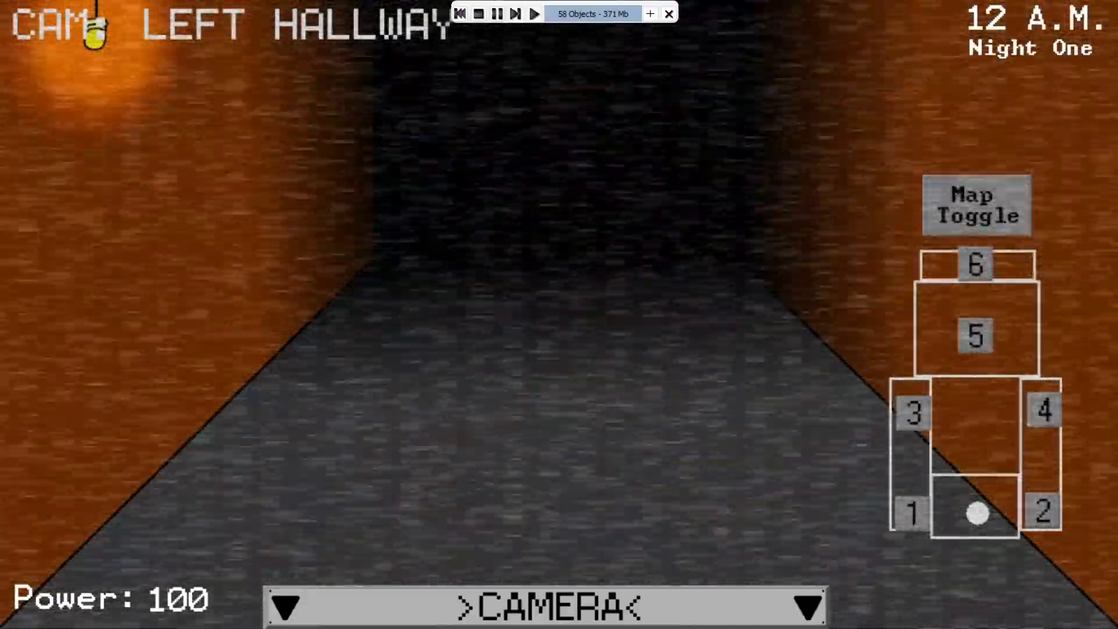
pyautogui.click(914, 413)
pyautogui.click(975, 336)
pyautogui.click(976, 265)
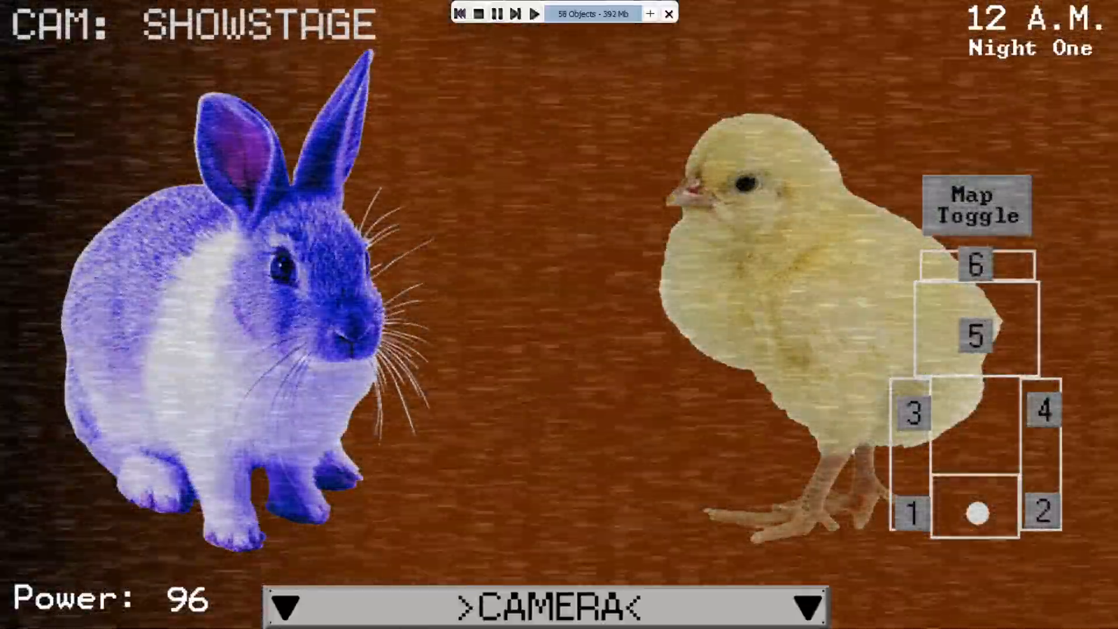
pyautogui.click(912, 513)
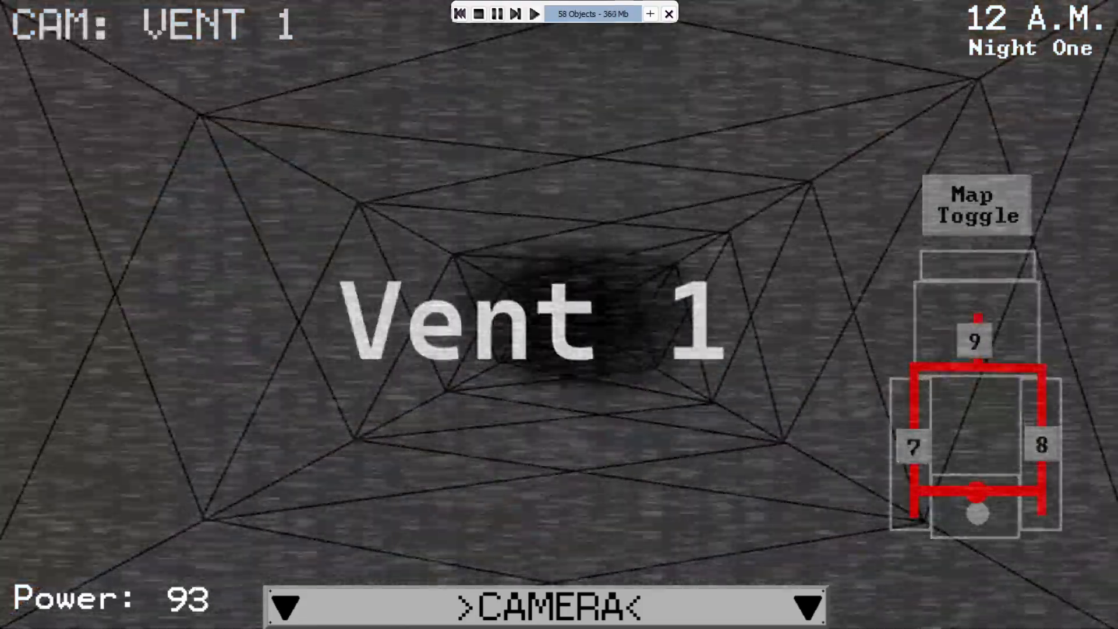
# Toggle between the regular and vent maps, checking cameras 1, 2, 9 and 8, and end the test run.
pyautogui.click(977, 205)
pyautogui.click(912, 513)
pyautogui.click(1041, 513)
pyautogui.click(977, 205)
pyautogui.click(976, 340)
pyautogui.click(1043, 445)
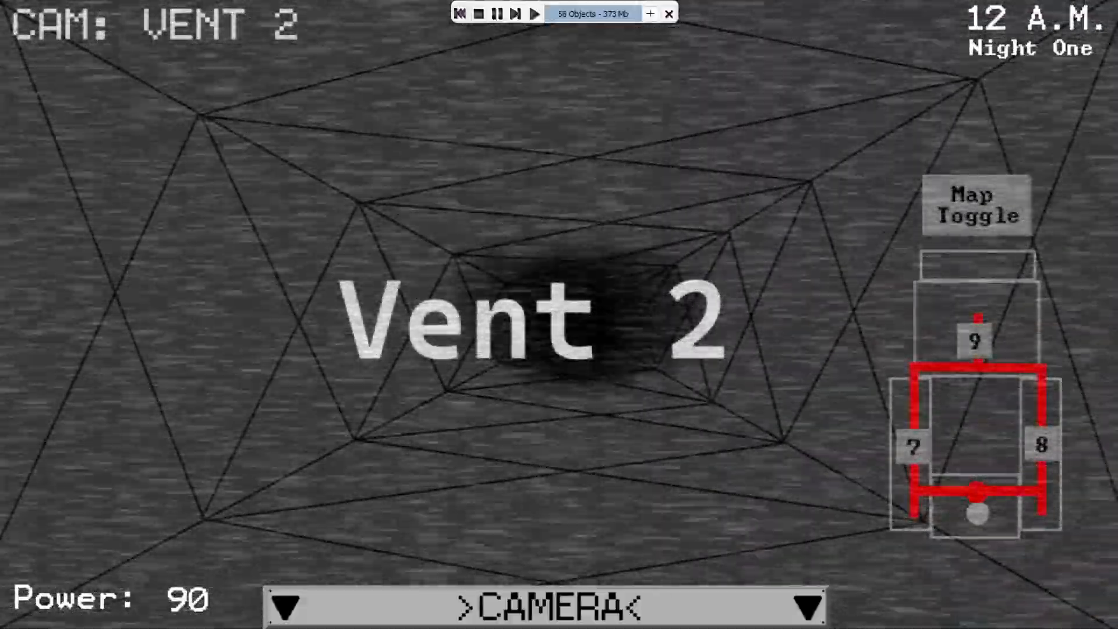
pyautogui.click(977, 205)
pyautogui.hotkey('alt', 'F4')
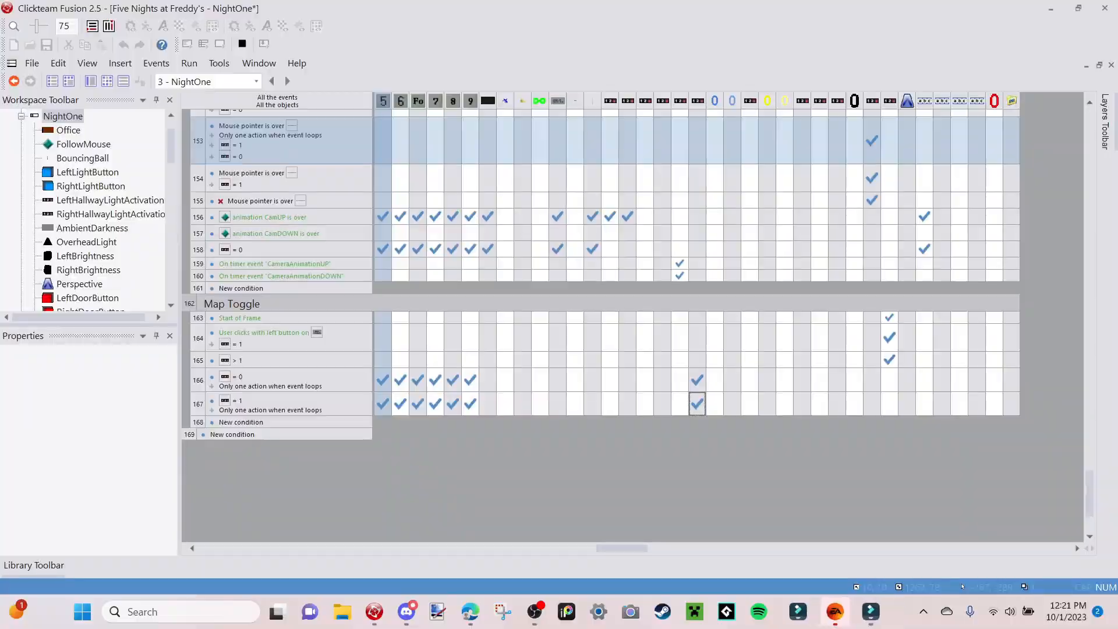